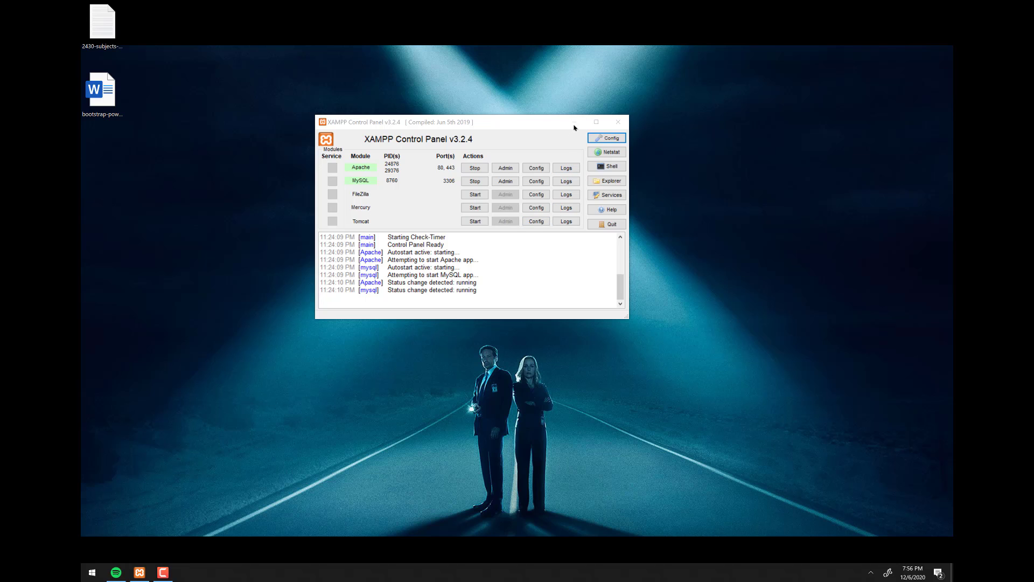
- Close the XAMPP Control Panel and launch Chrome from the Start menu
left_click(618, 122)
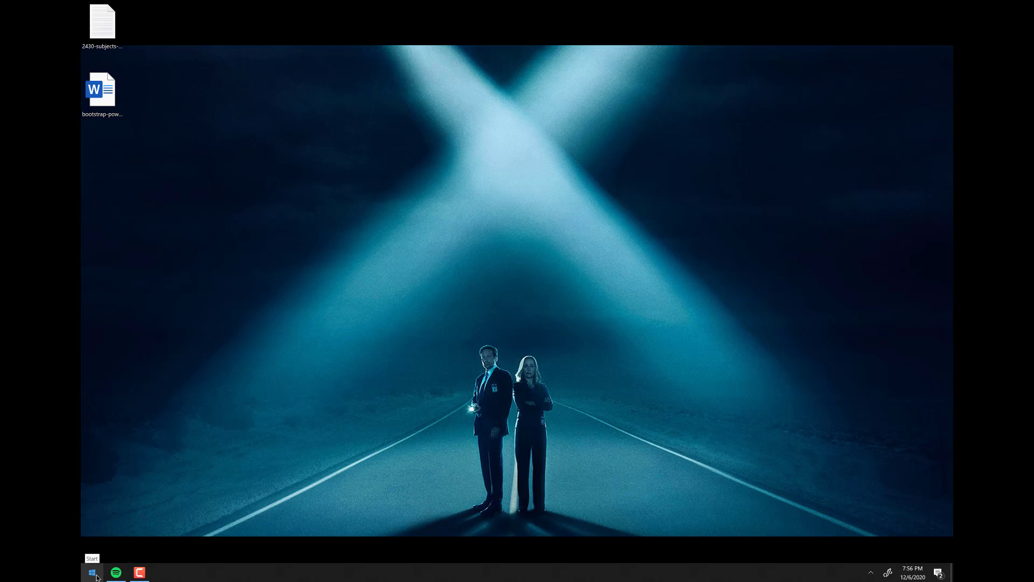
left_click(95, 574)
left_click(249, 307)
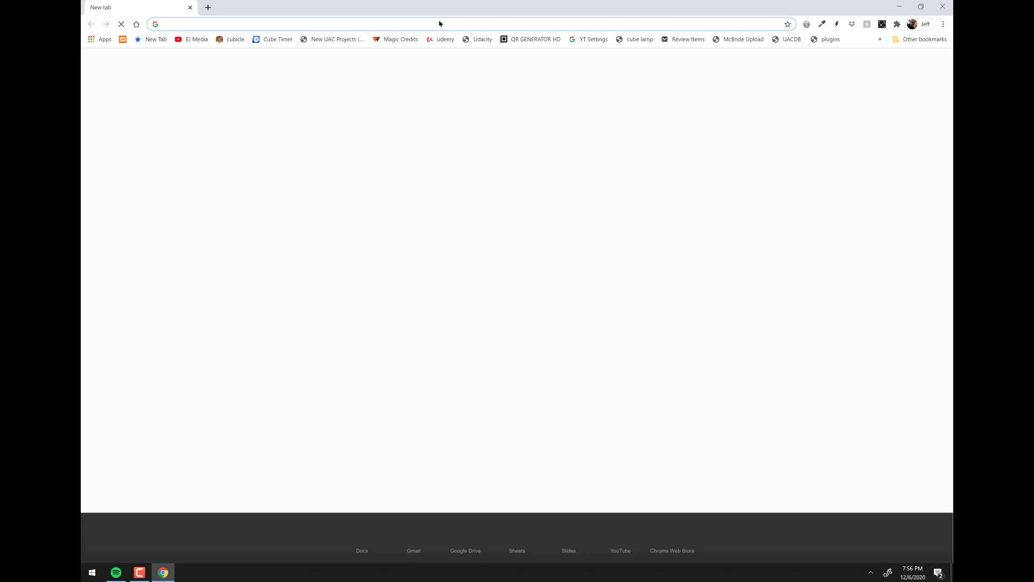
- Load localhost and go to phpMyAdmin from the XAMPP dashboard
type("loc")
key("Return")
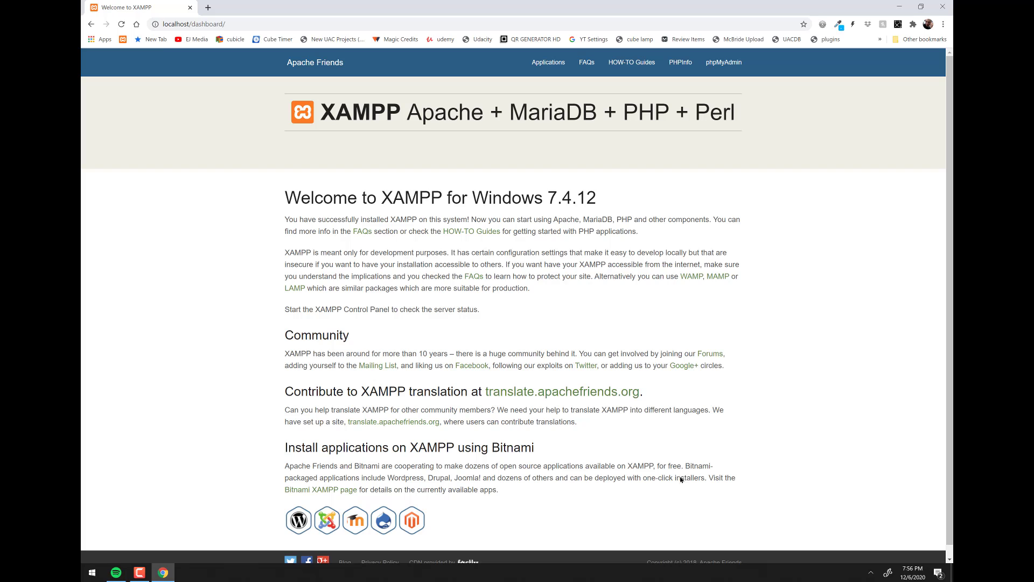
left_click(719, 70)
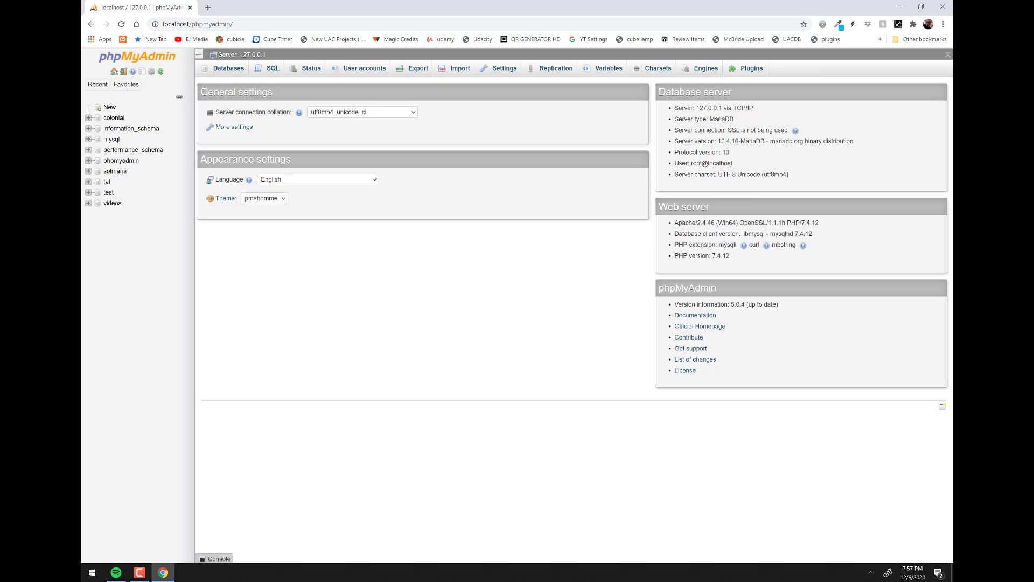
- Start the MariaDB monitor with mysql from the Run prompt and maximize its console
key("super+r")
key("Return")
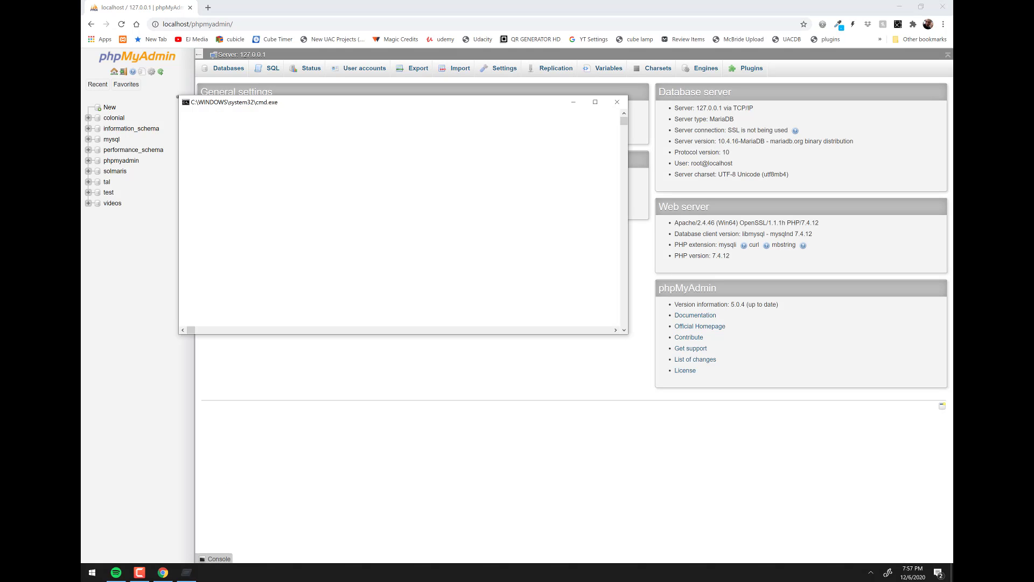
key("alt+Return")
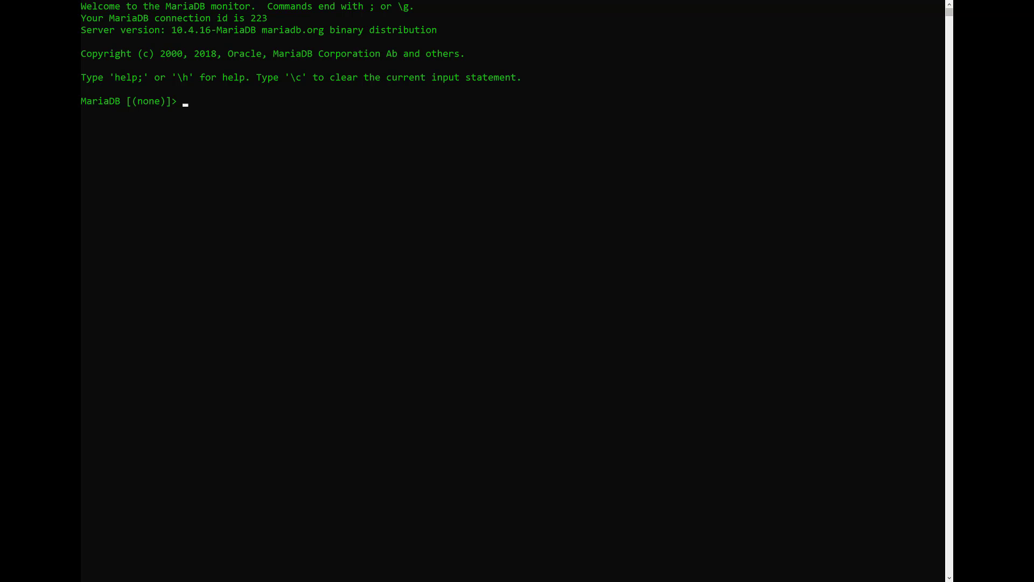
scroll(512, 291, "up", 2)
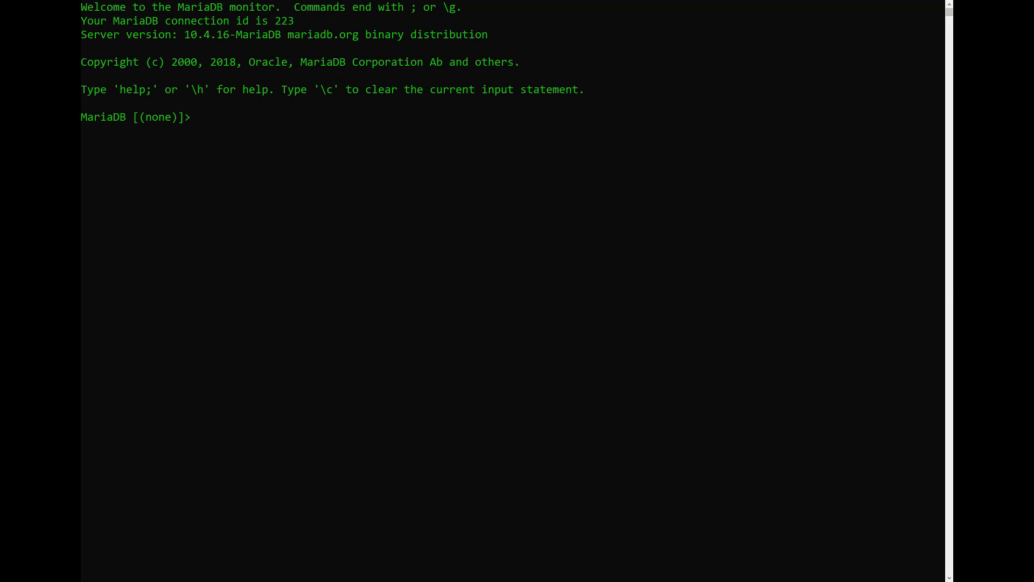
- Run 'show databases;' in the MariaDB console to list the nine databases
key("alt+Tab")
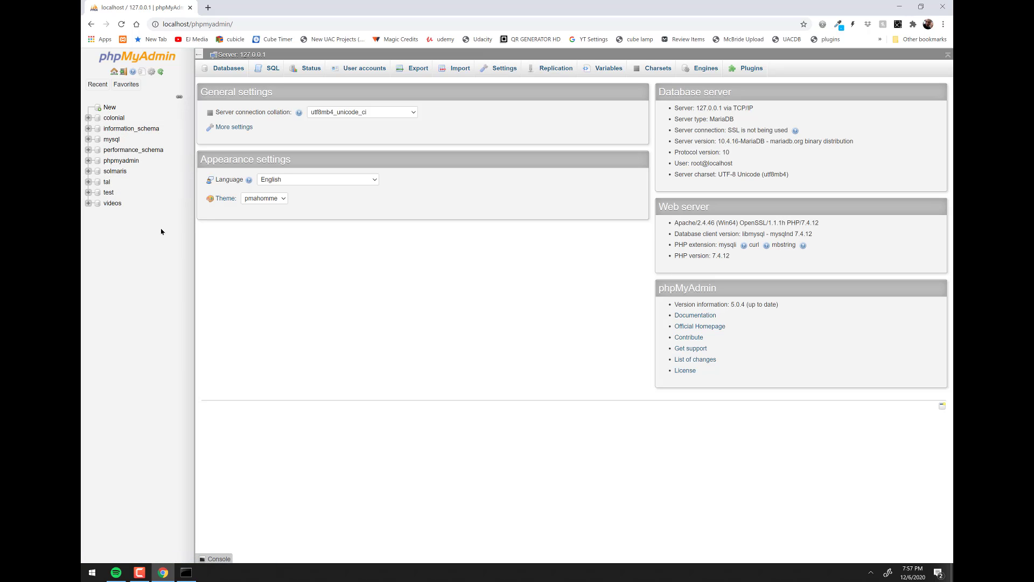
key("alt+Tab")
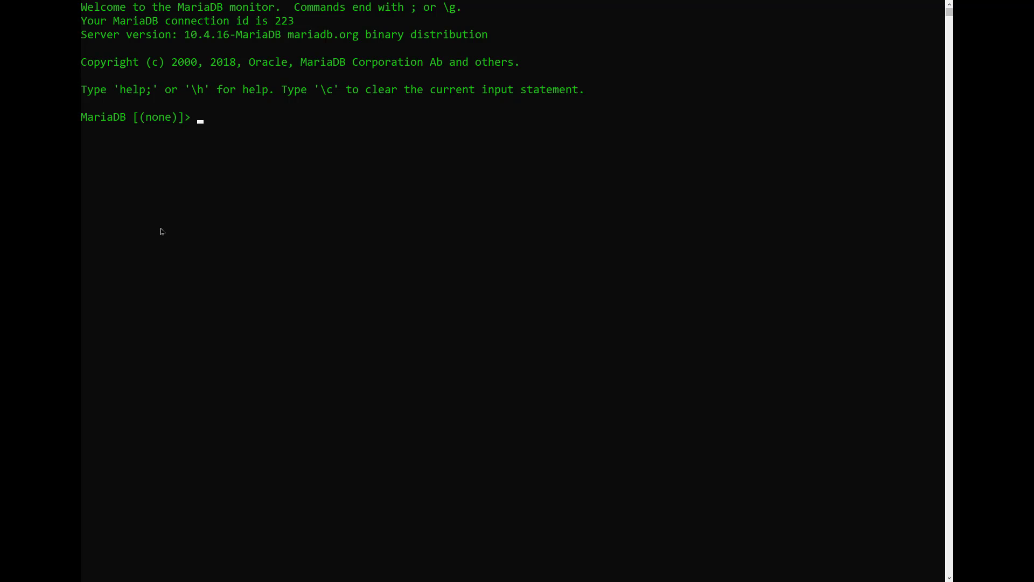
type("show databases;")
key("Return")
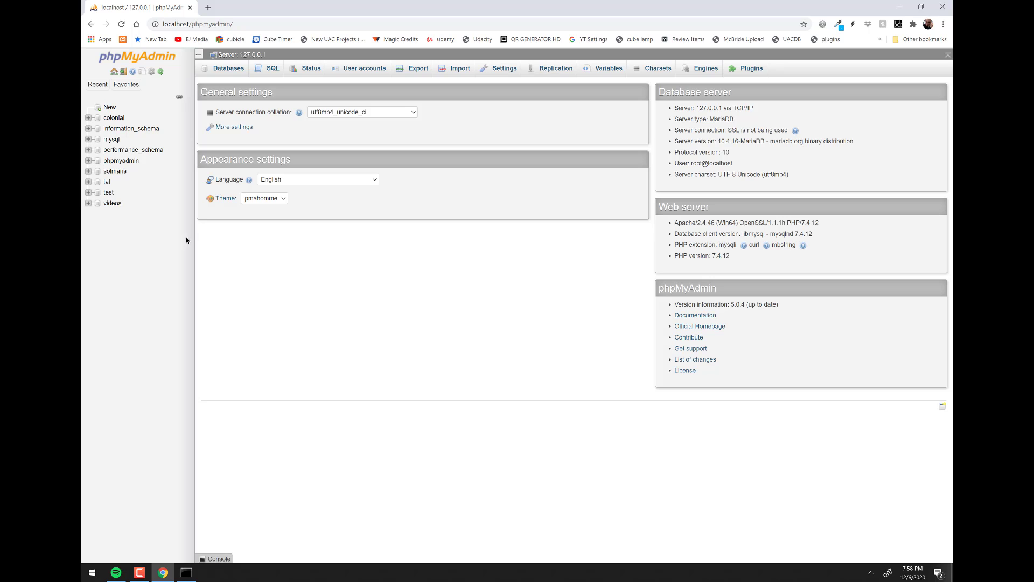
- Open a blank Notepad++ document headed CRUD
left_click(92, 573)
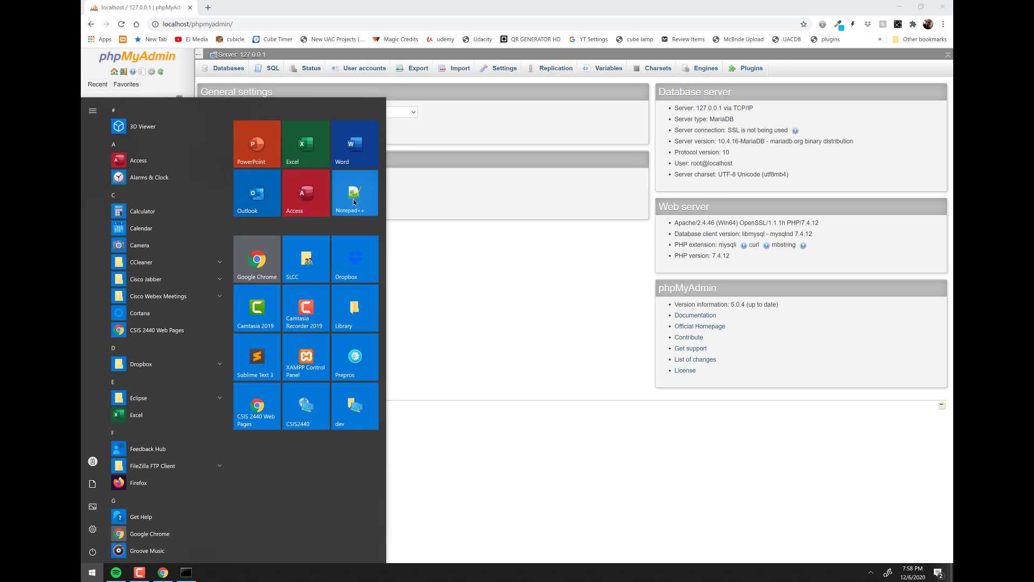
left_click(354, 202)
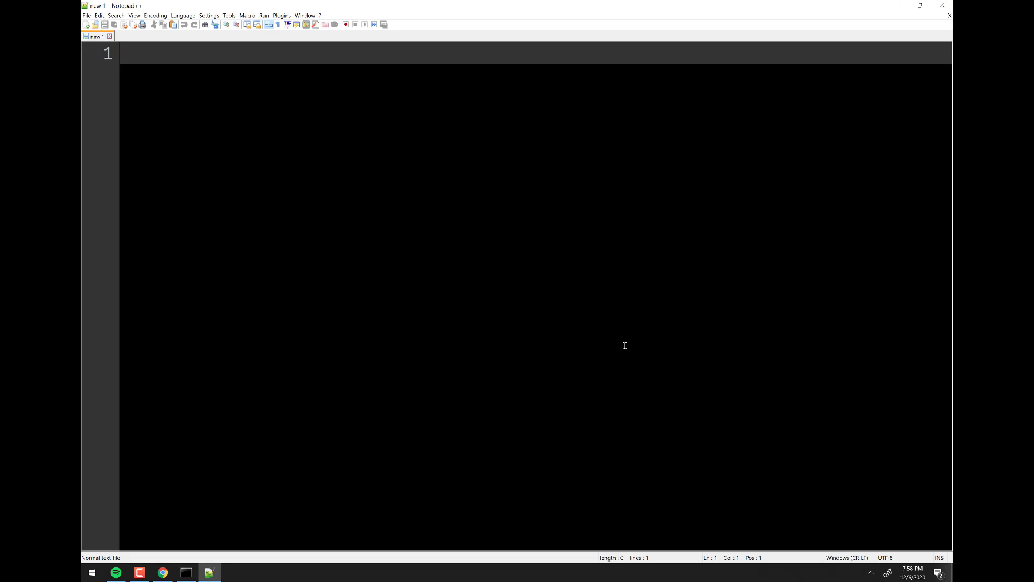
type("crud")
key("BackSpace")
key("BackSpace")
key("BackSpace")
key("BackSpace")
type("CRUD")
key("Return")
key("Return")
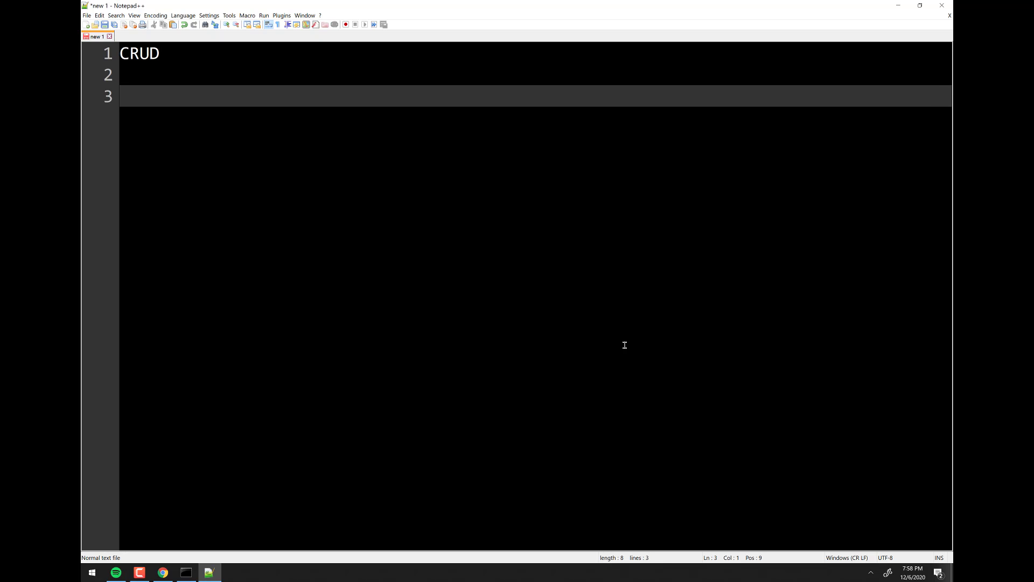
- Add the line 'DATABASES, TABLES, COLUMNS (FIELDS), ROWS (RECORDS), USERS' below the heading
type("DATABASES, ")
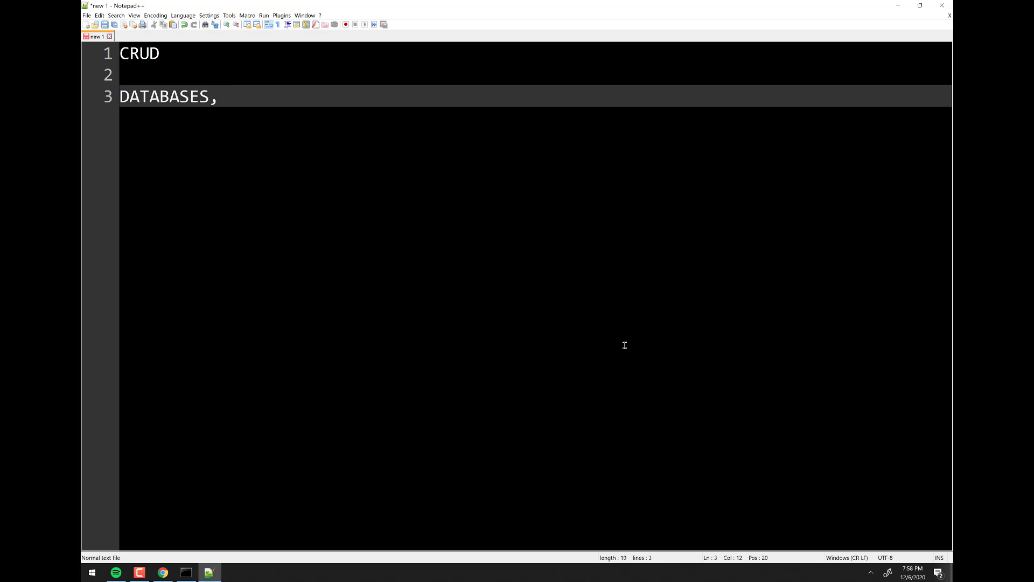
type("TABLES, COLUM")
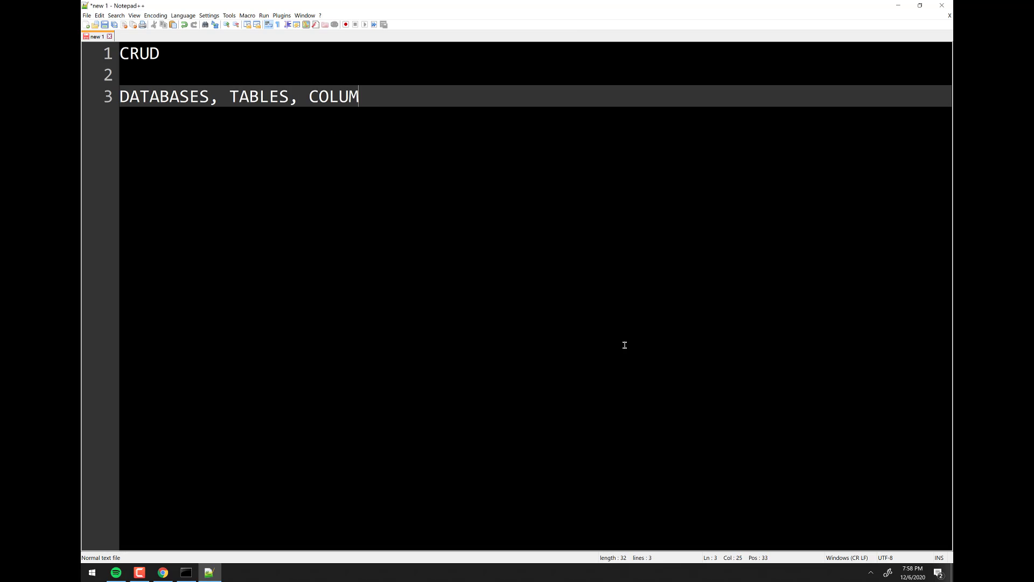
type("NS (FIELDS")
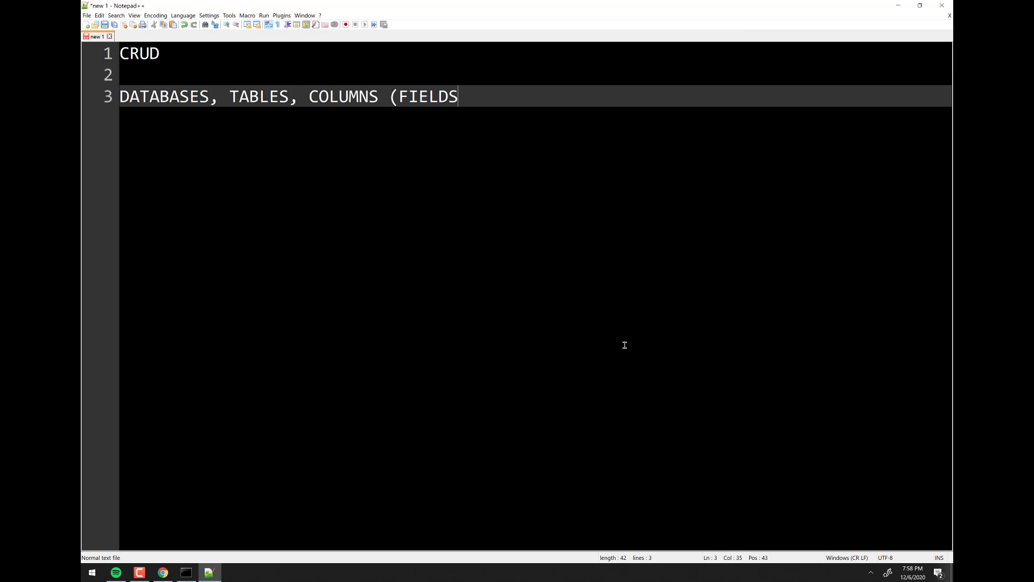
type("), ROWS (RECORDS)")
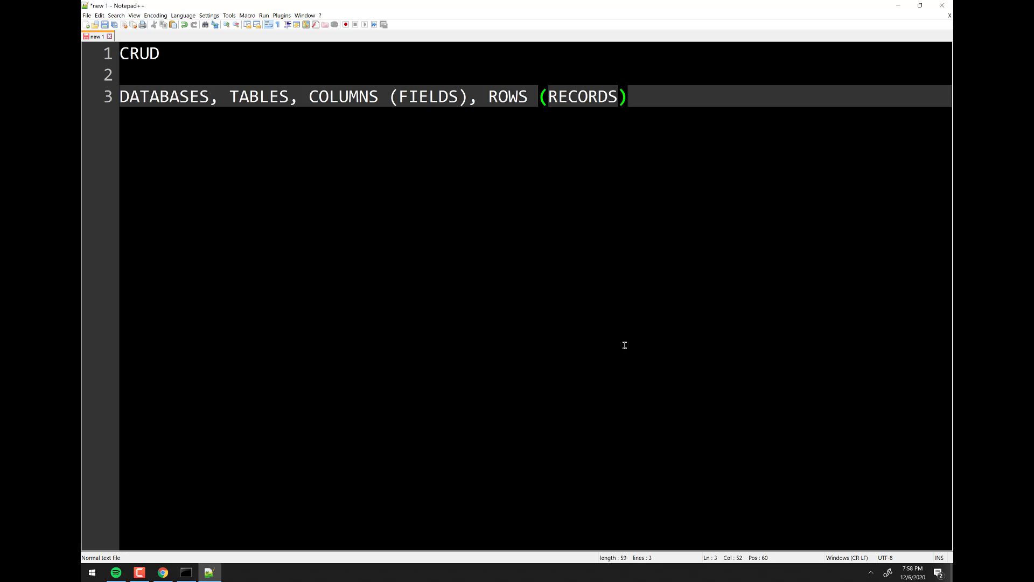
key("Return")
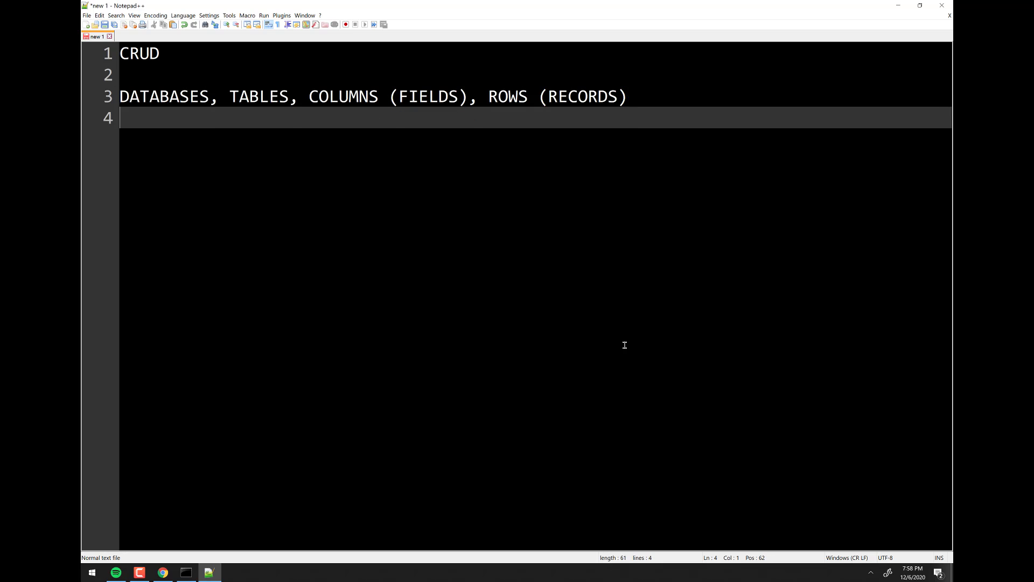
key("BackSpace")
type(", USERS")
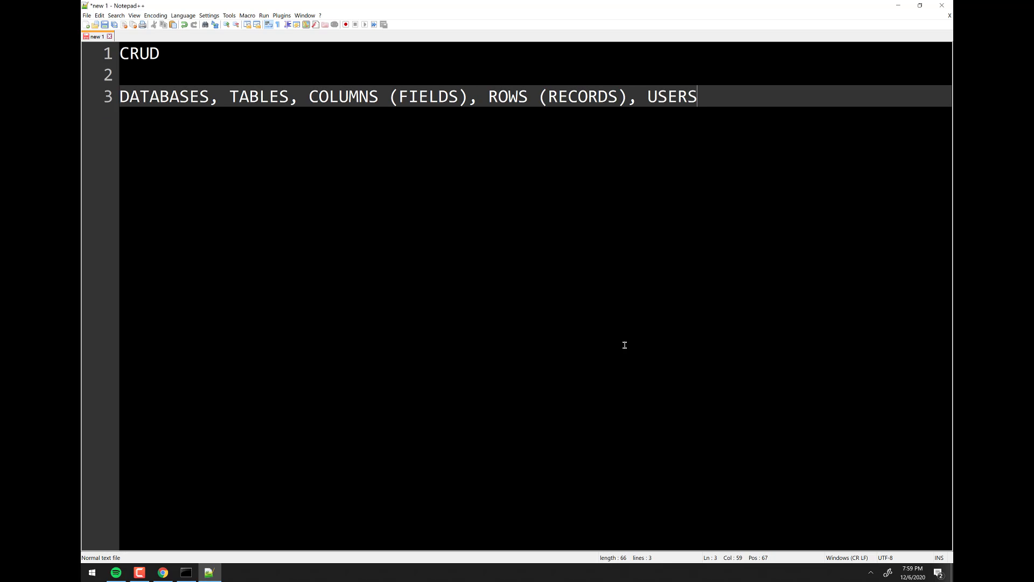
type(",")
key("alt+Tab")
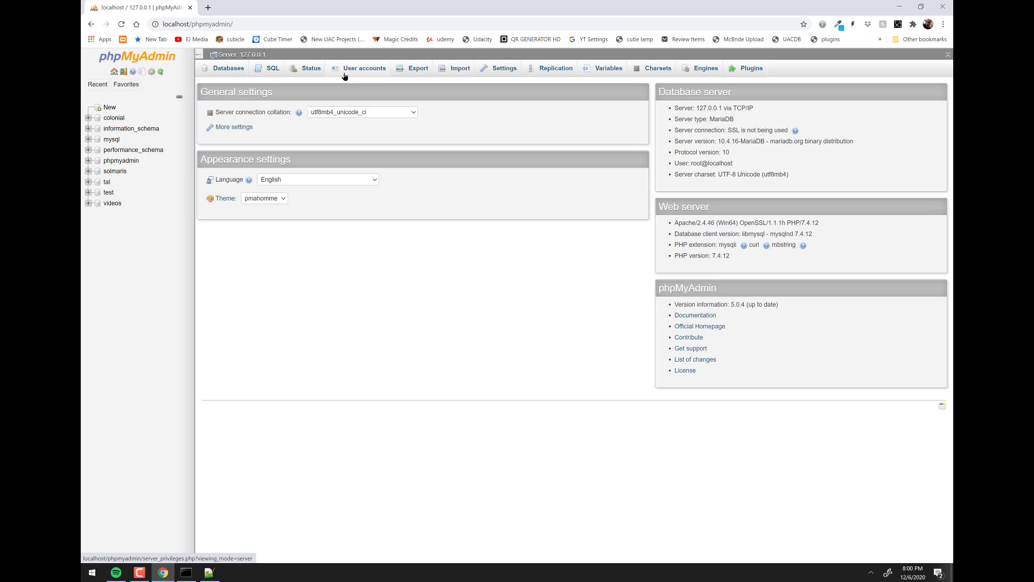
- Create a new empty database named magic from the Databases page
left_click(225, 69)
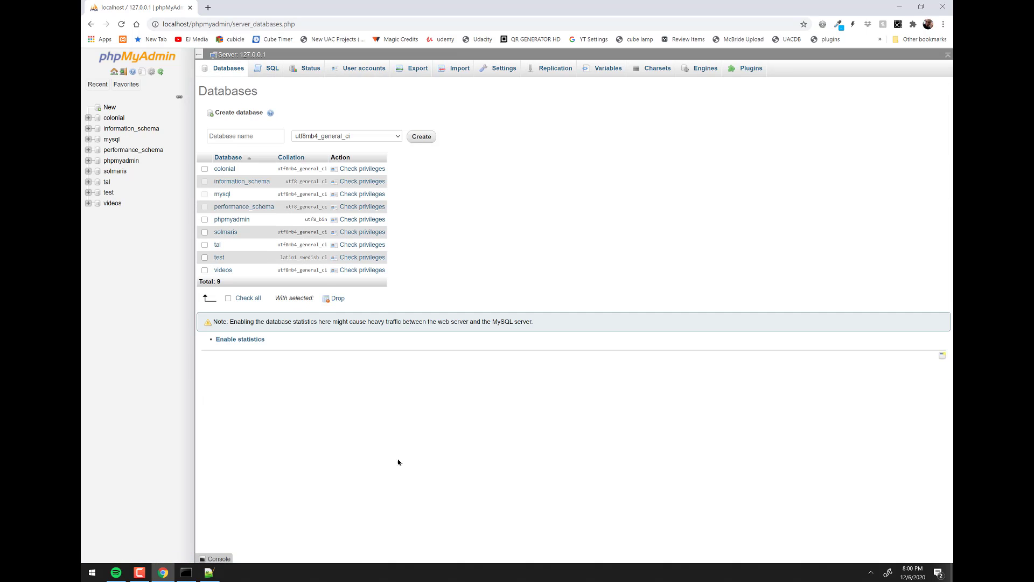
left_click(254, 137)
type("MAGI")
key("BackSpace")
key("BackSpace")
key("BackSpace")
key("BackSpace")
type("magic")
left_click(418, 136)
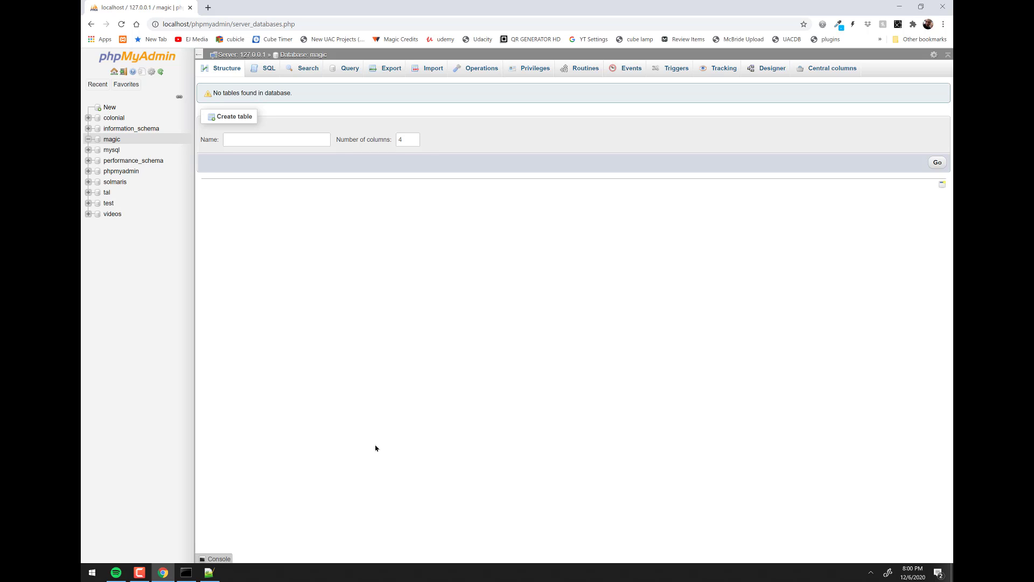
left_click(186, 572)
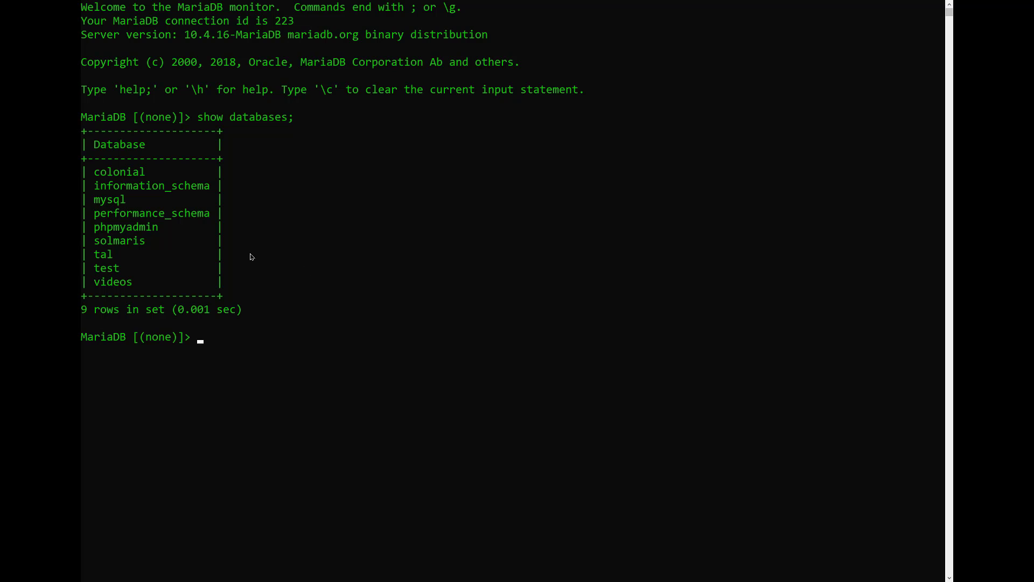
- Rerun 'show databases;' to confirm magic now appears among ten databases
key("Up")
key("Return")
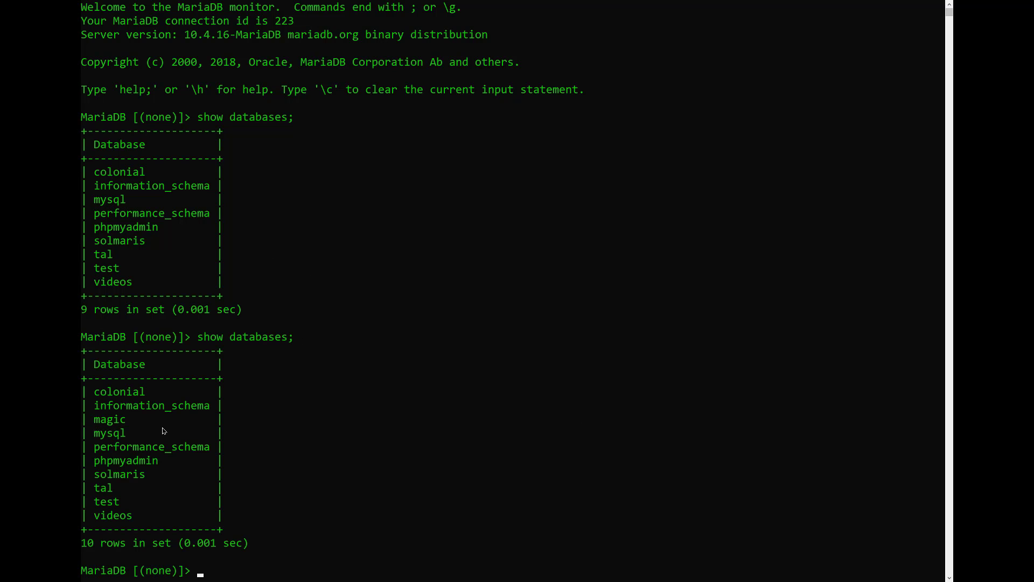
left_click_drag(162, 427, 97, 427)
left_click(361, 357)
key("alt+Tab")
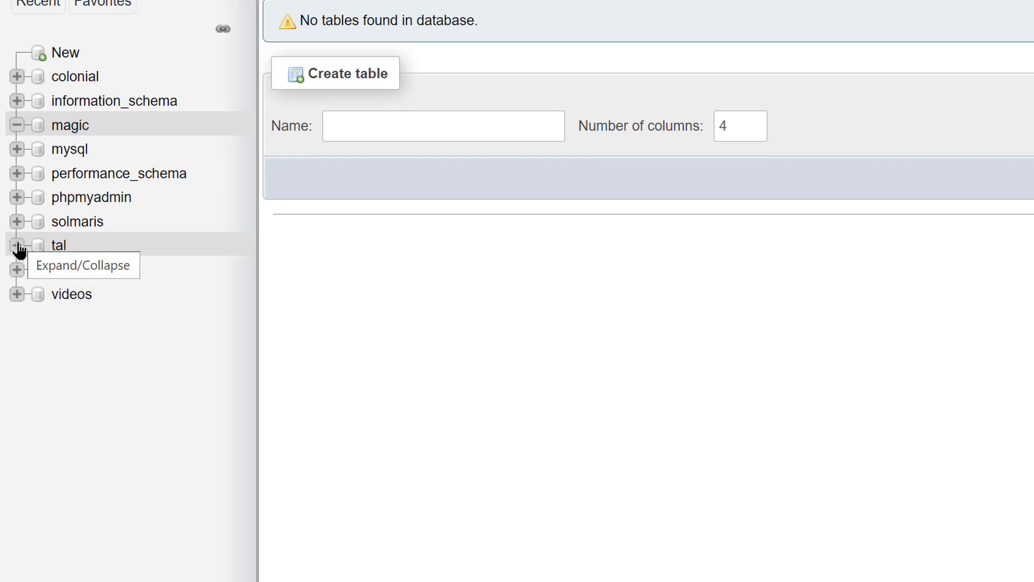
- Expand tal, customer and Columns in the sidebar, then browse customer's 12 rows
left_click(17, 246)
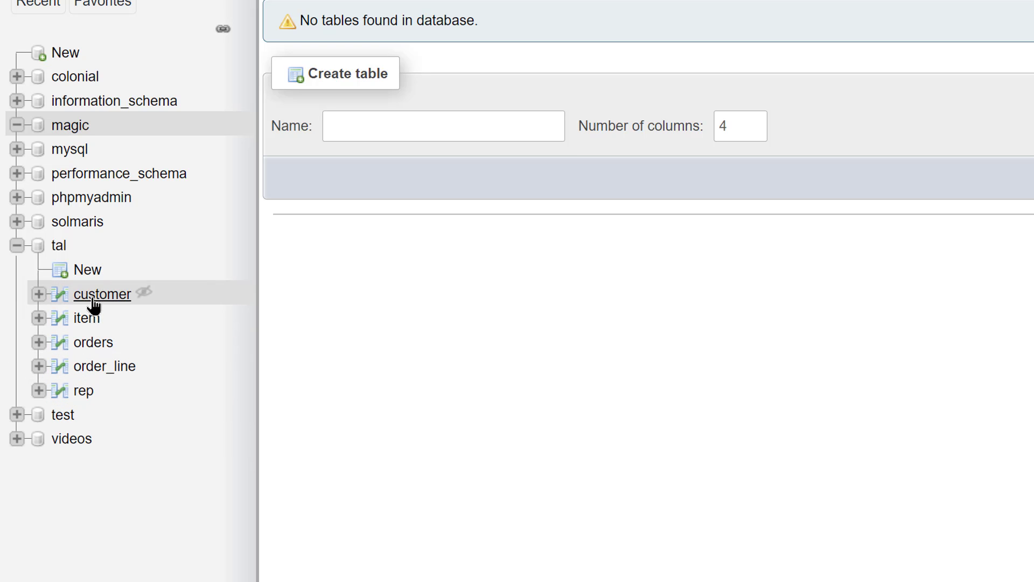
left_click(38, 294)
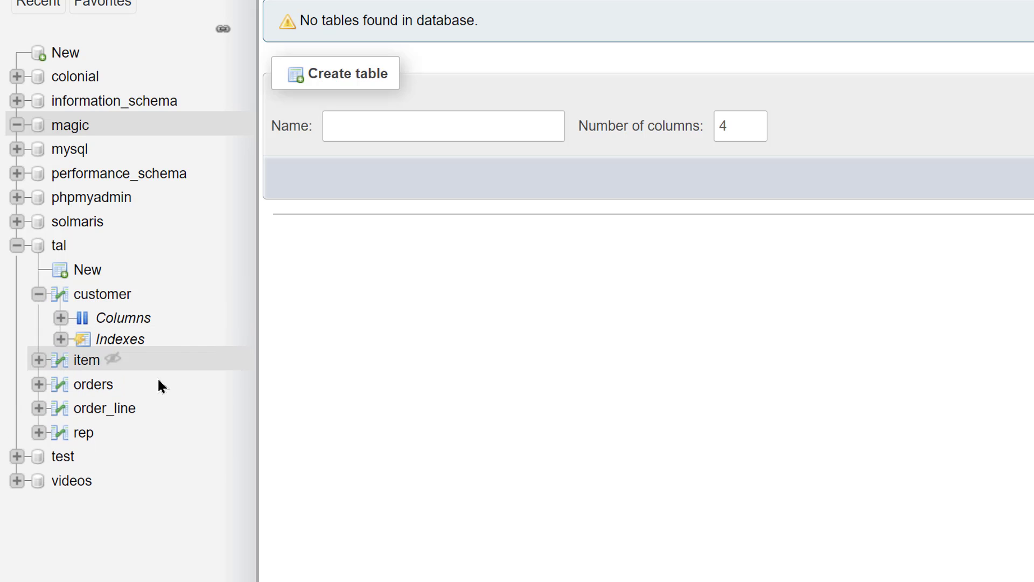
left_click(62, 319)
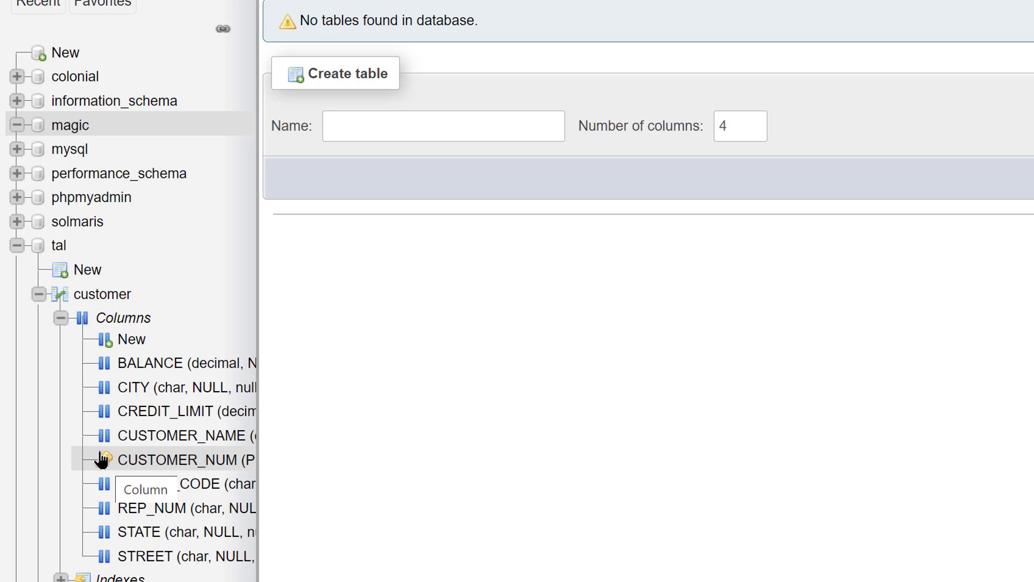
left_click(105, 298)
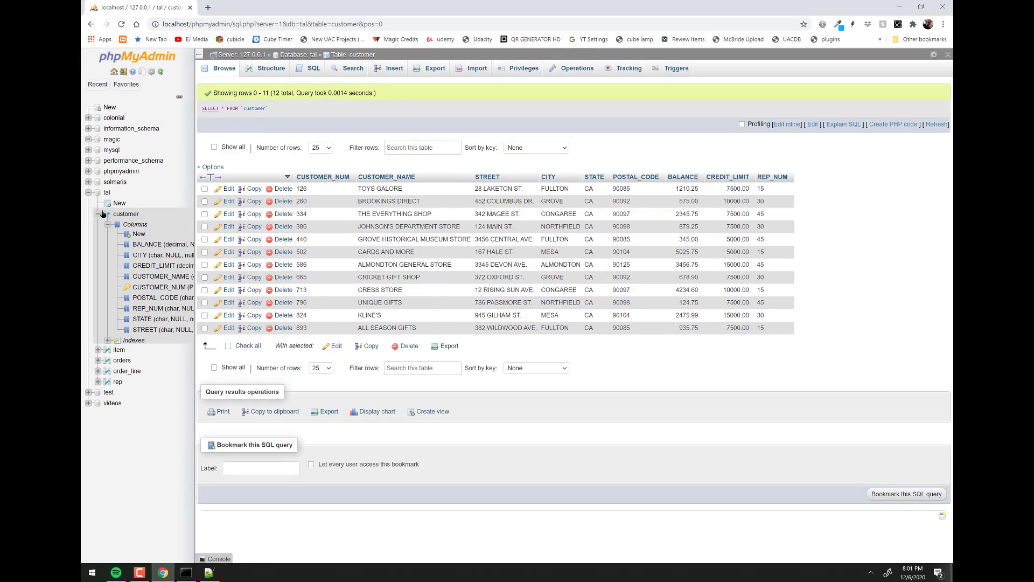
key("alt+Tab")
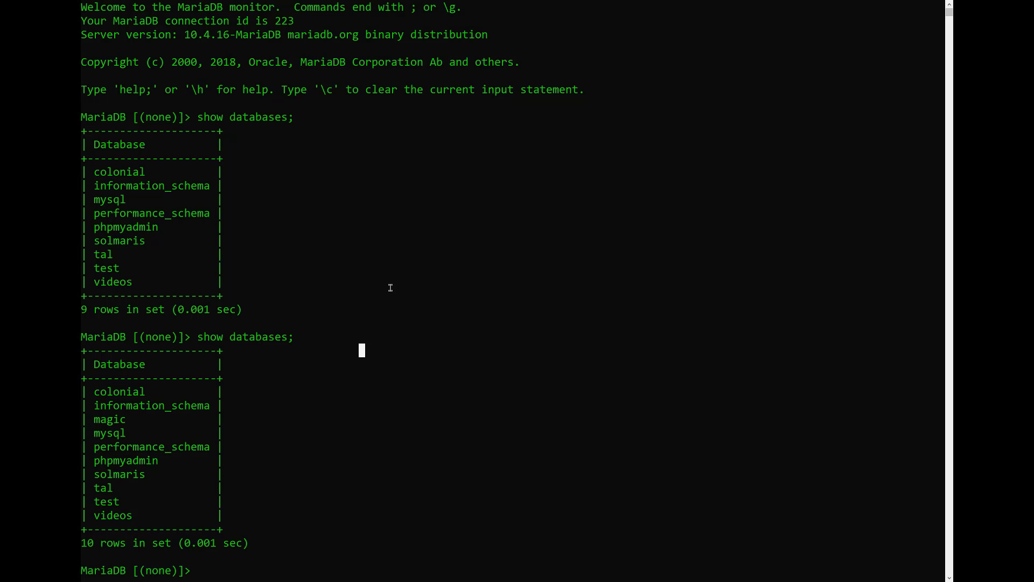
- Run 'use tal;' and 'select * from customer;' to list the 12 customer rows
type("use tal;")
type("sele")
type("ct * fr")
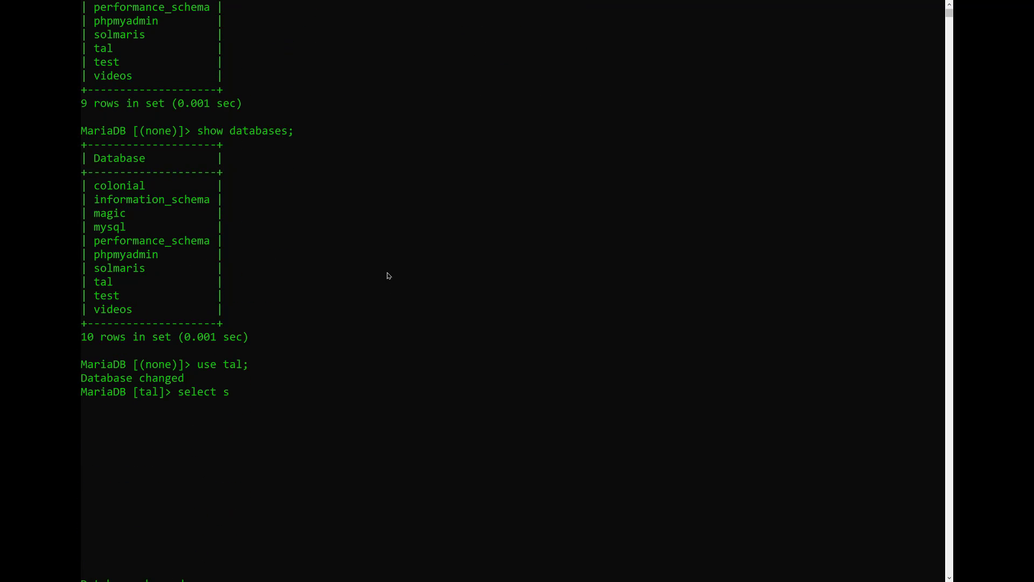
type("om customer;")
key("Return")
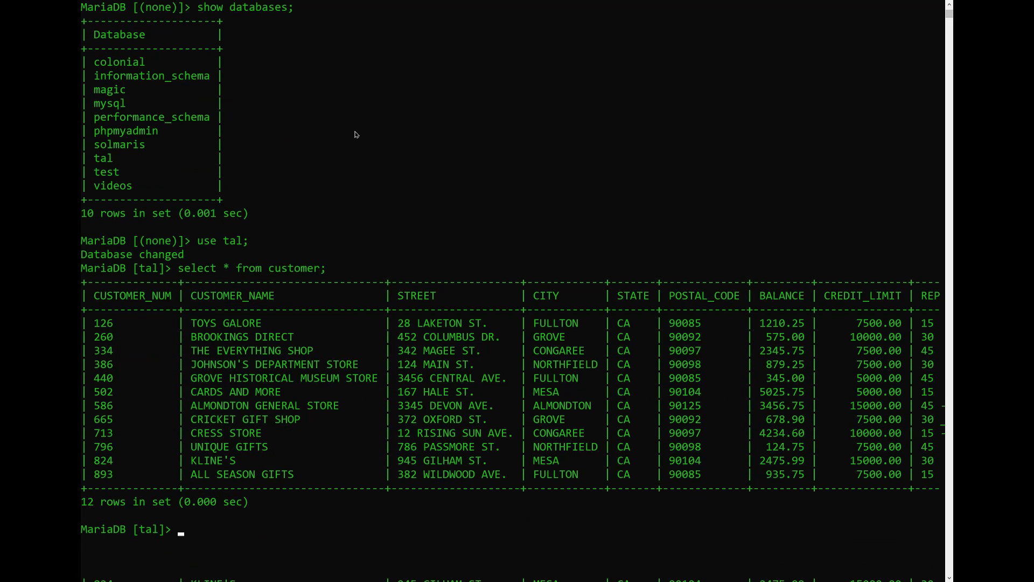
key("ctrl+minus")
key("ctrl+minus")
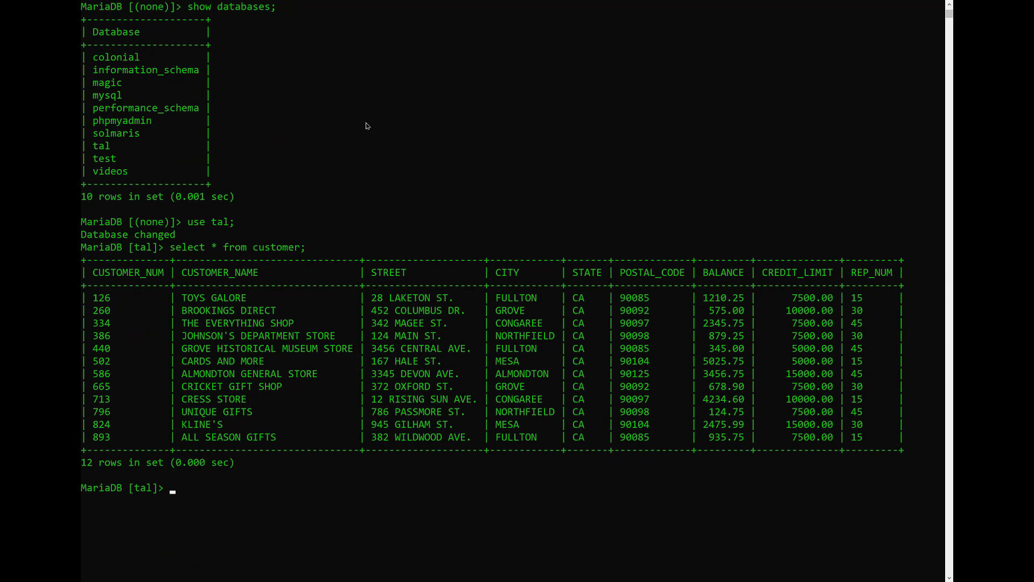
key("alt+Tab")
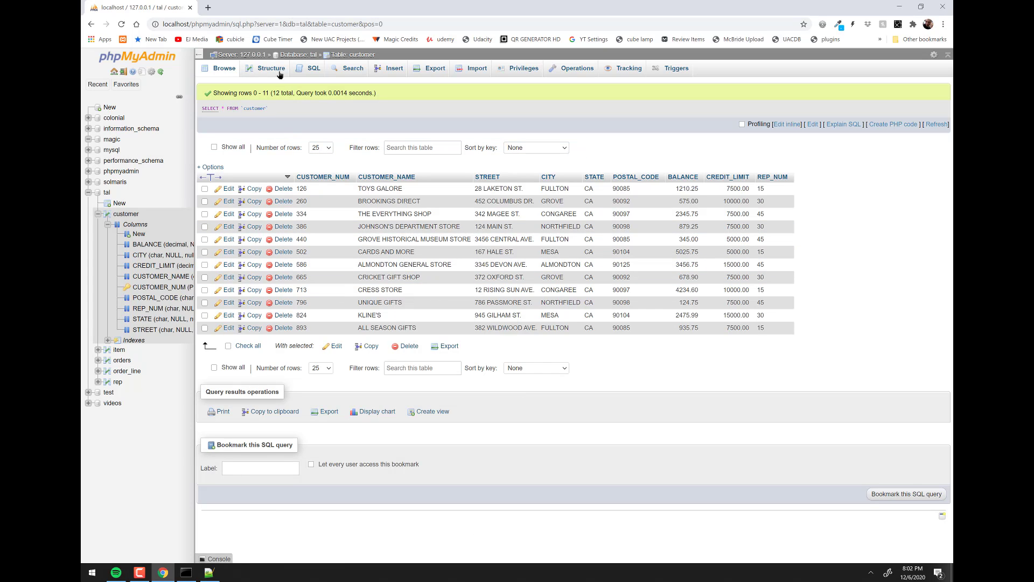
- Run 'describe customer;' to show the table's 9 column definitions
key("alt+Tab")
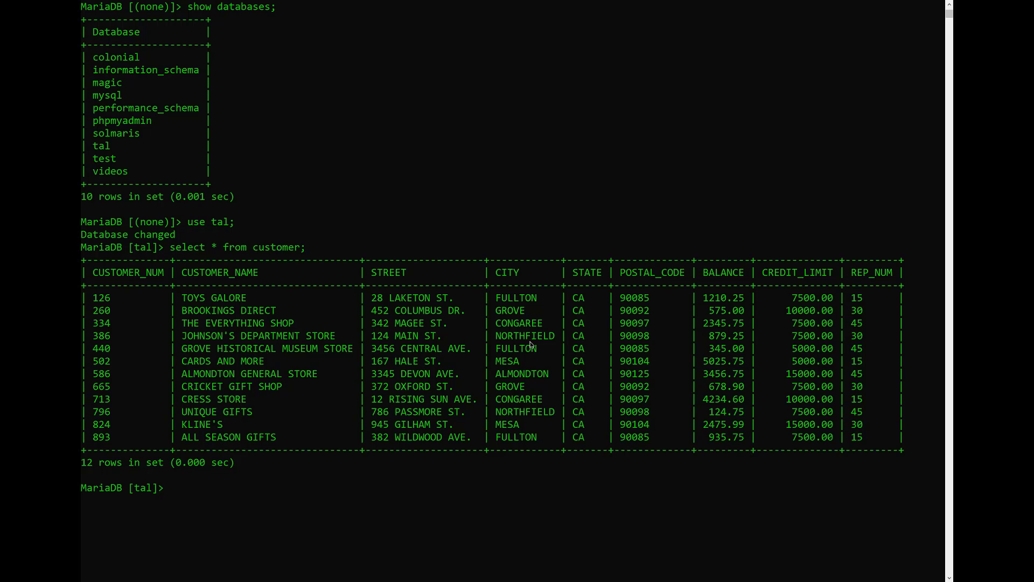
type("describe customer;")
key("Return")
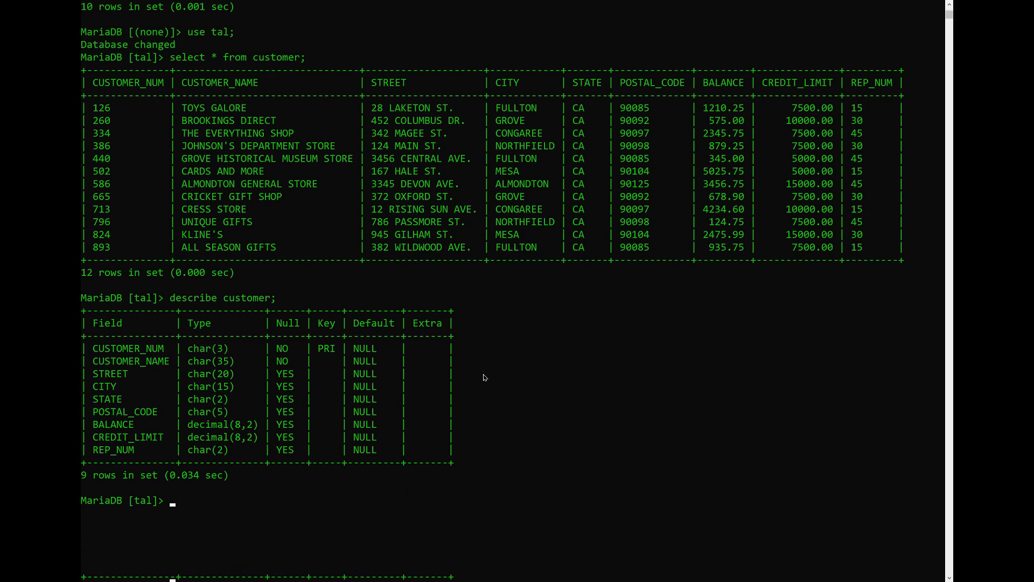
key("alt+Tab")
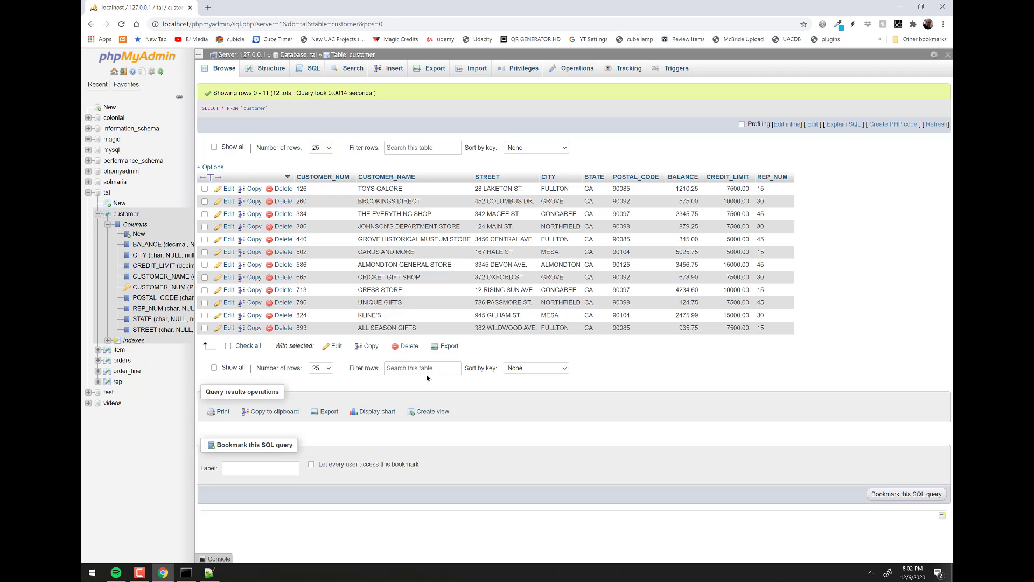
- Open customer's Structure page and compare CITY char(15) with the terminal's describe output
left_click(269, 70)
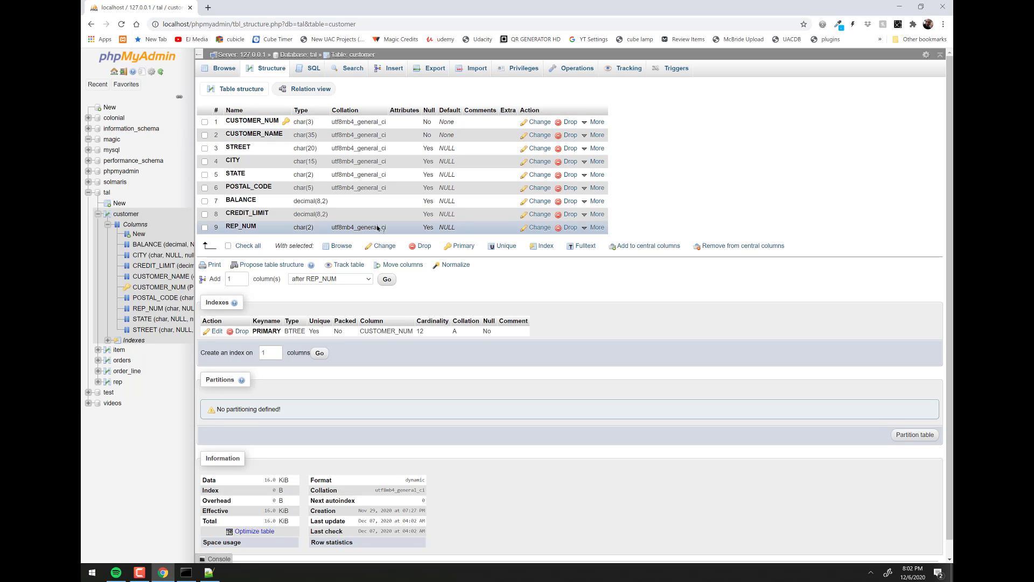
key("alt+Tab")
double_click(235, 352)
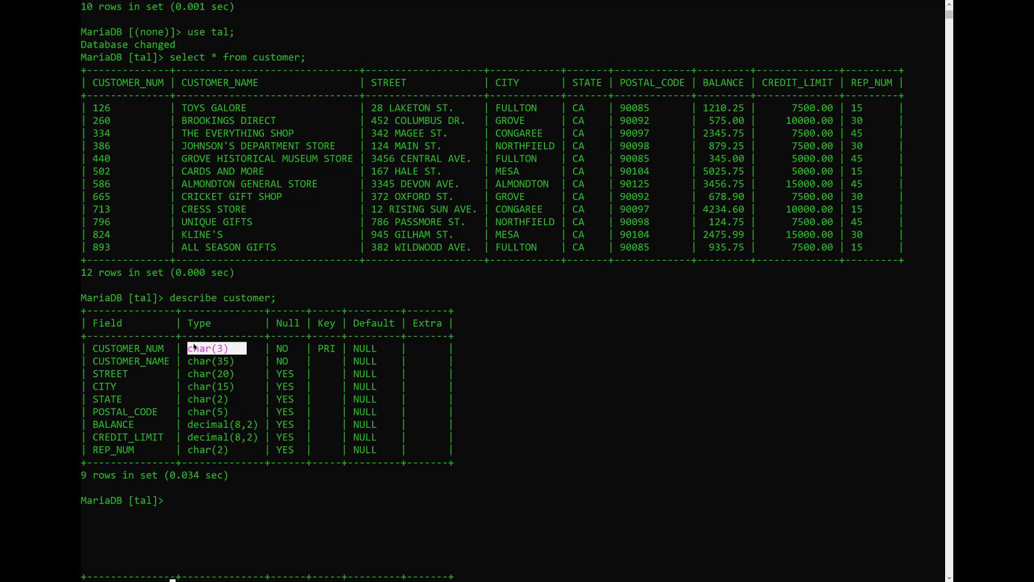
key("alt+Tab")
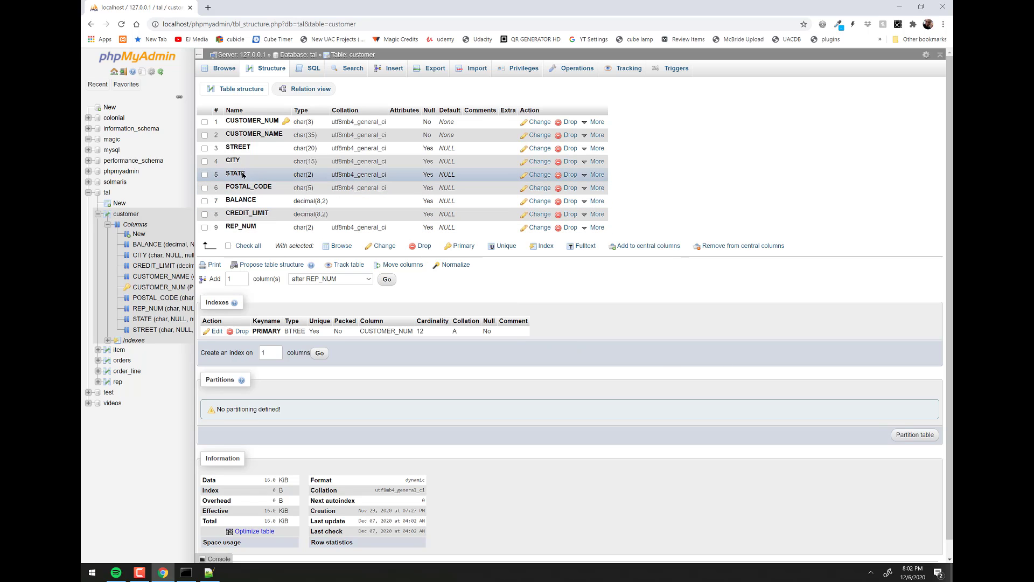
key("alt+Tab")
key("alt+Tab")
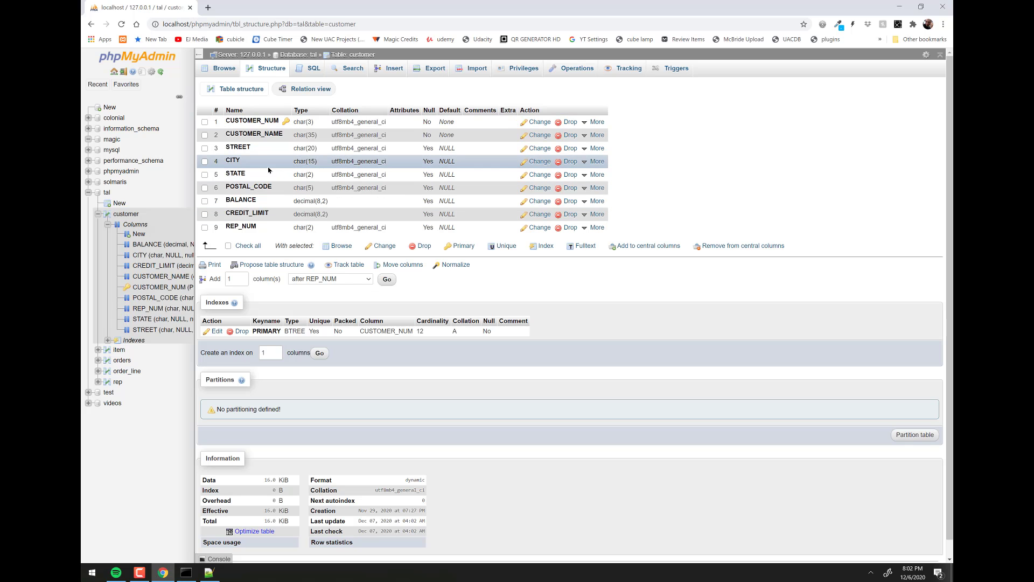
left_click_drag(240, 161, 318, 161)
key("alt+Tab")
- Run 'alter table customer modify column city char(20);' to widen the city column
scroll(423, 394, "down", 2)
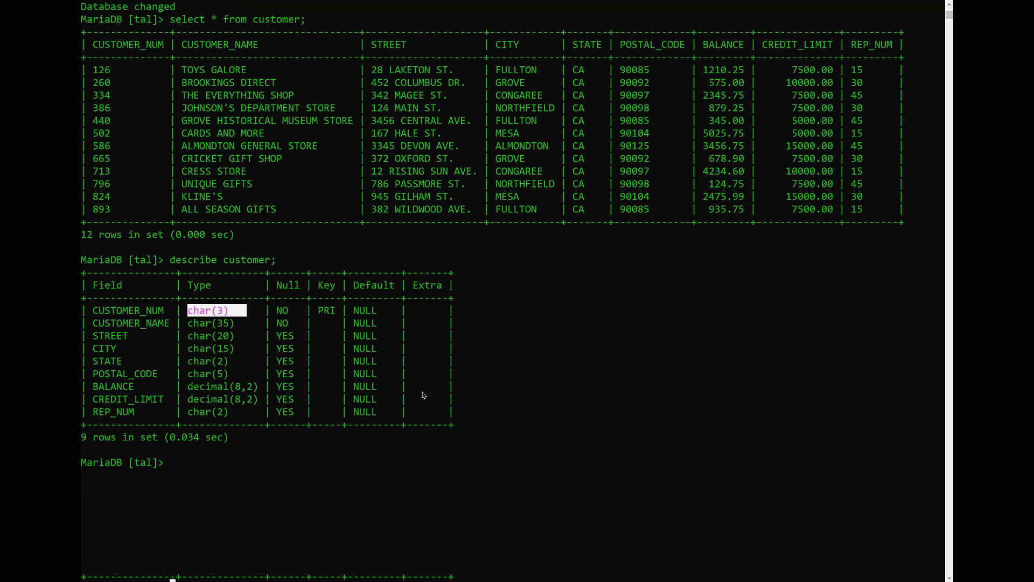
type("alt")
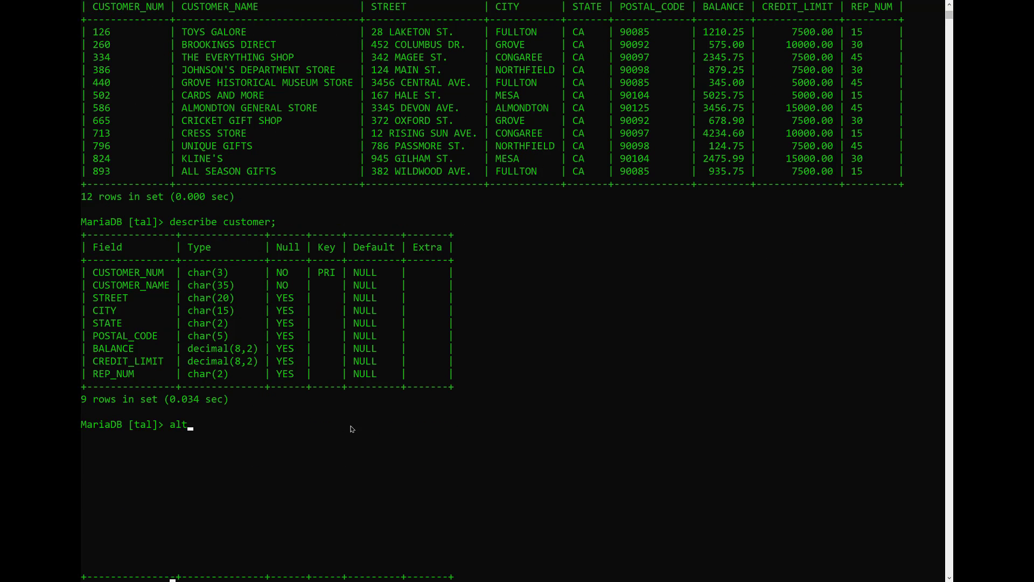
type("er table customer modify")
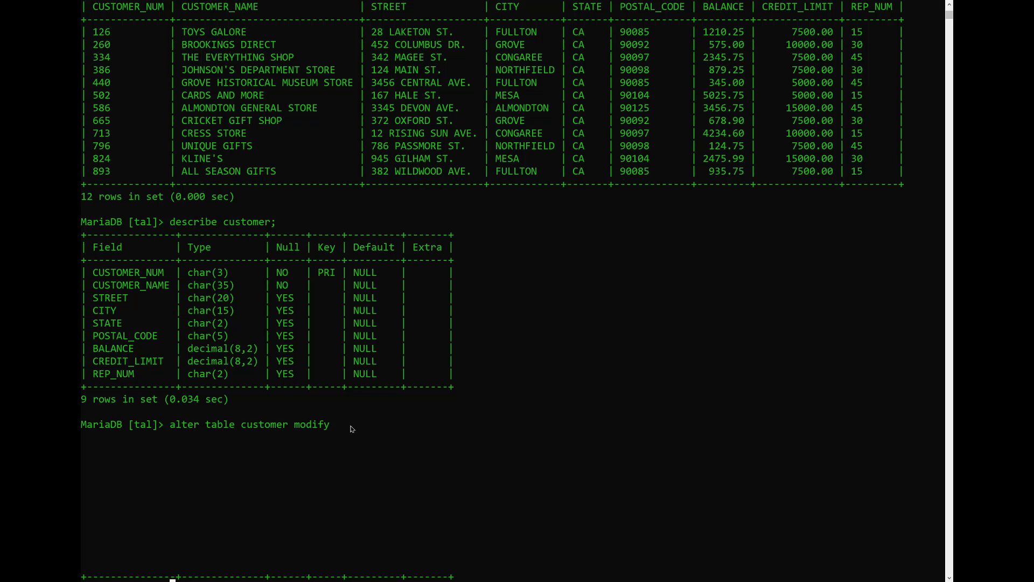
type(" column city char9")
key("BackSpace")
type("(20);")
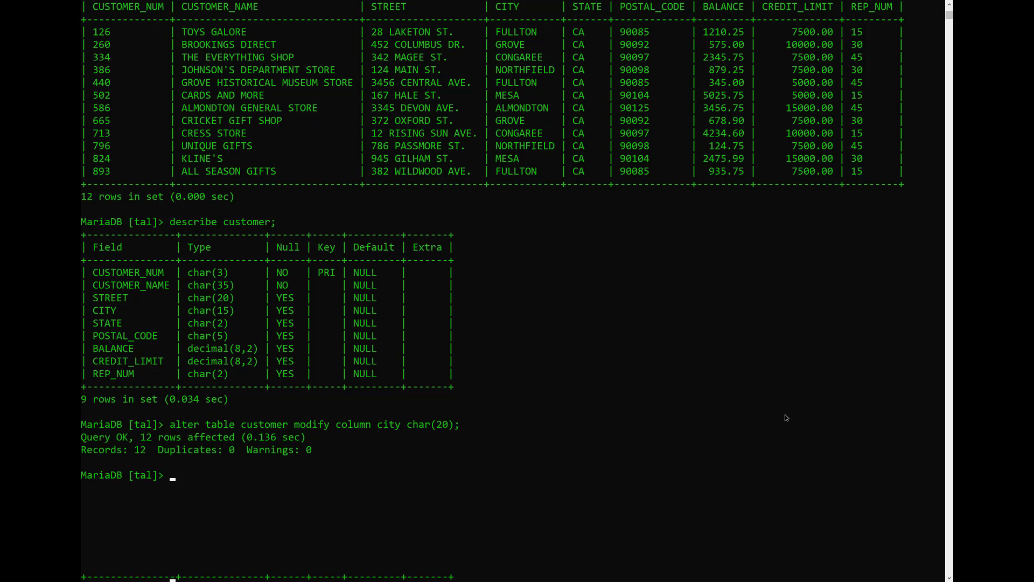
- Rerun 'describe customer;' and confirm city is now char(20)
key("Up")
key("Up")
key("Return")
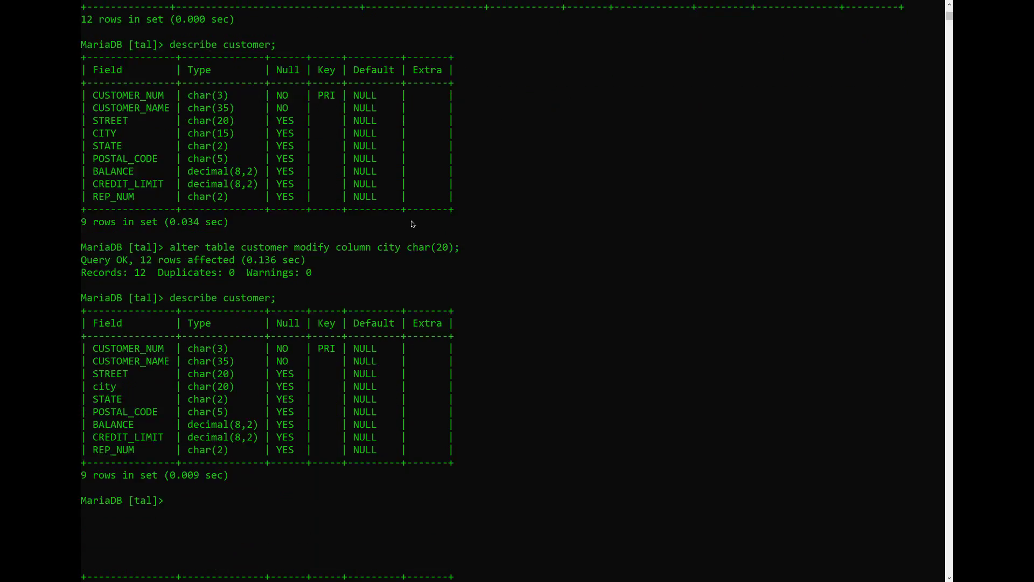
scroll(236, 445, "up", 1)
left_click_drag(200, 425, 236, 425)
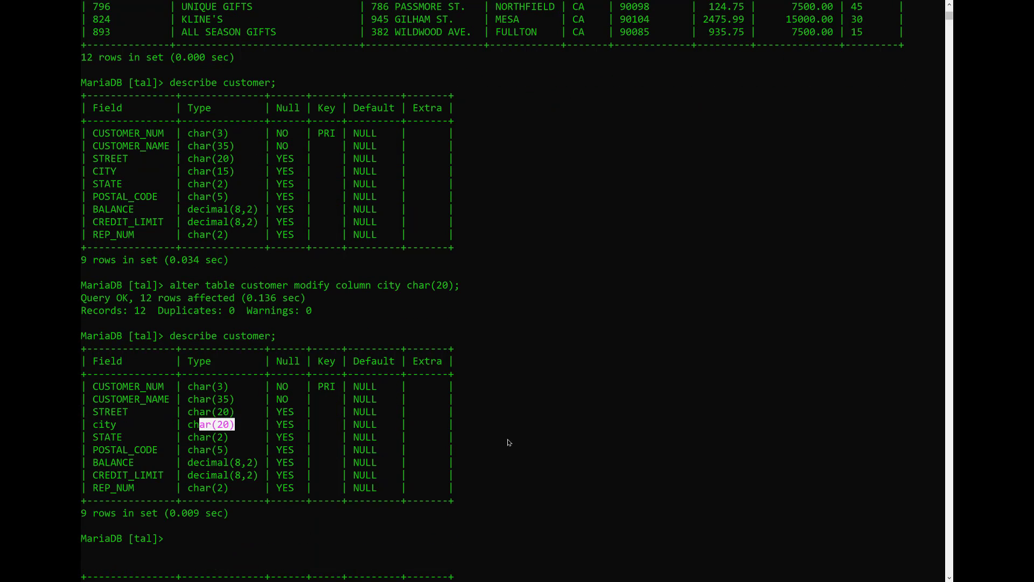
key("alt+Tab")
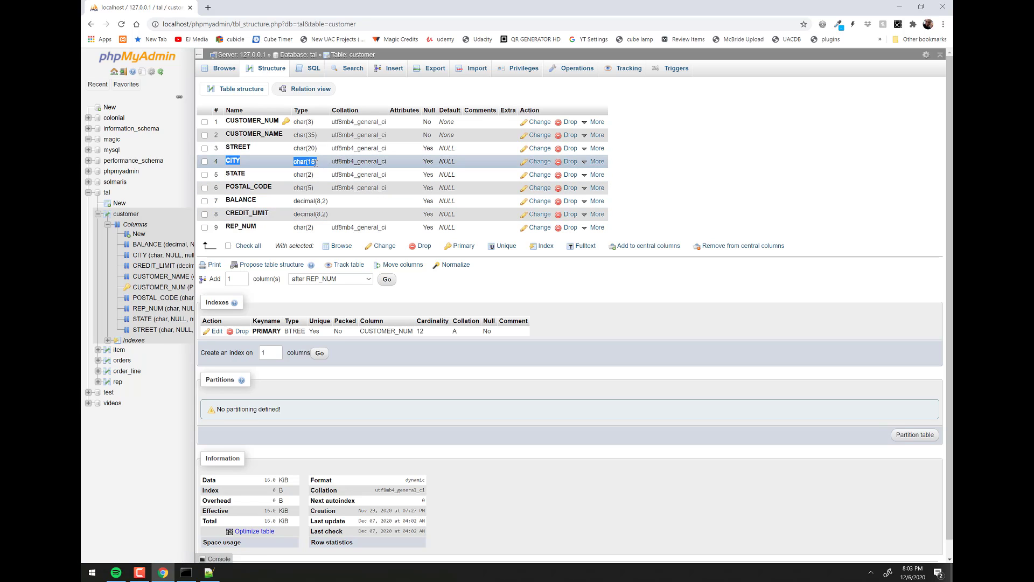
- Reload customer's Structure page so city shows char(20)
left_click(272, 69)
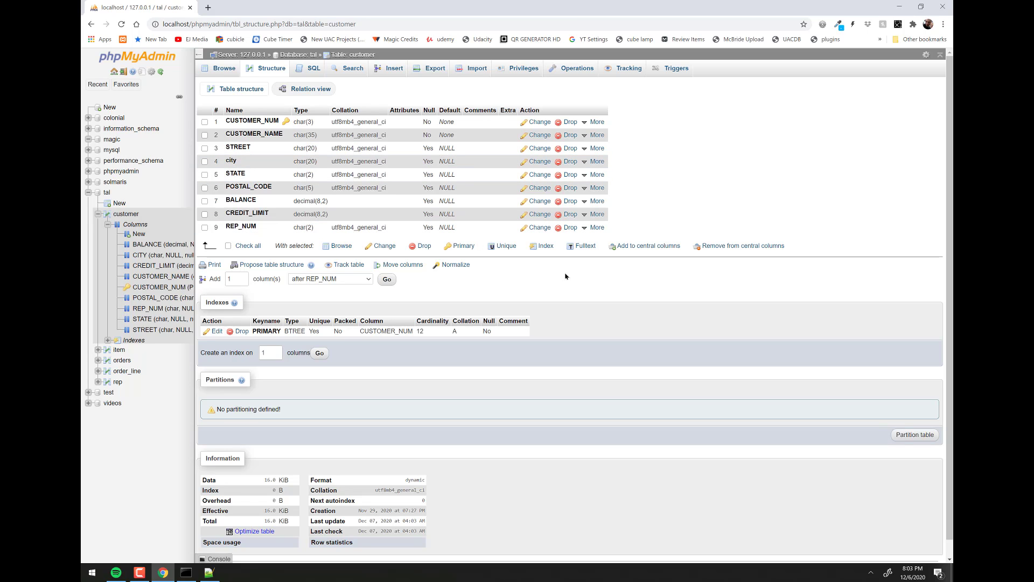
key("alt+Tab")
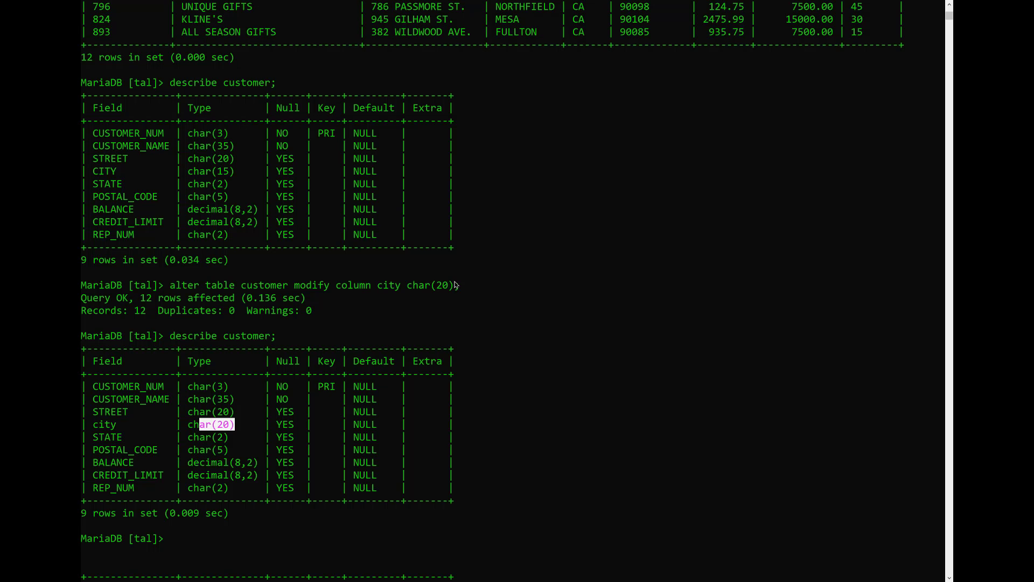
- Highlight the lowercase city in the ALTER command and the original uppercase CITY name
left_click_drag(456, 285, 159, 285)
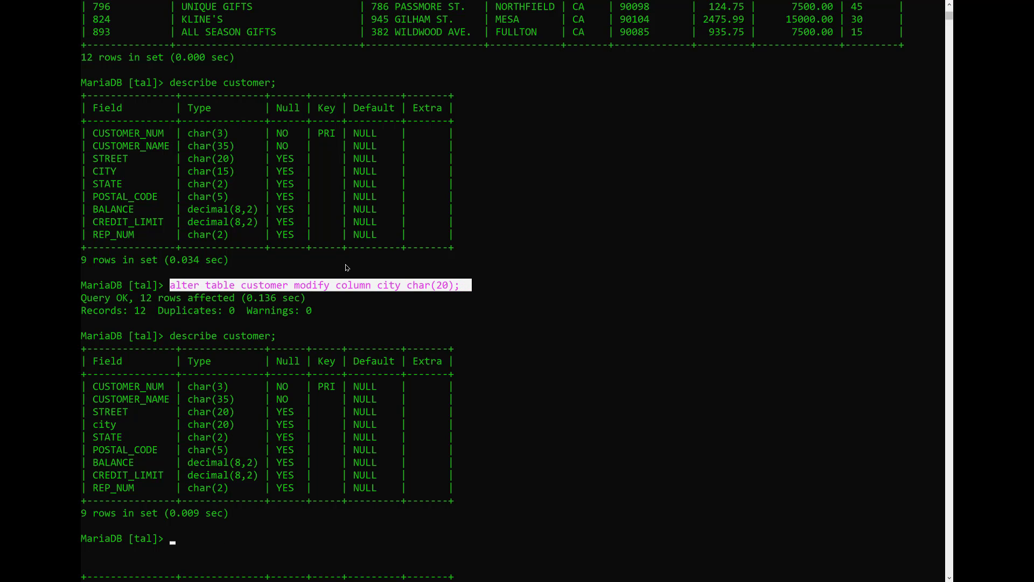
left_click(402, 311)
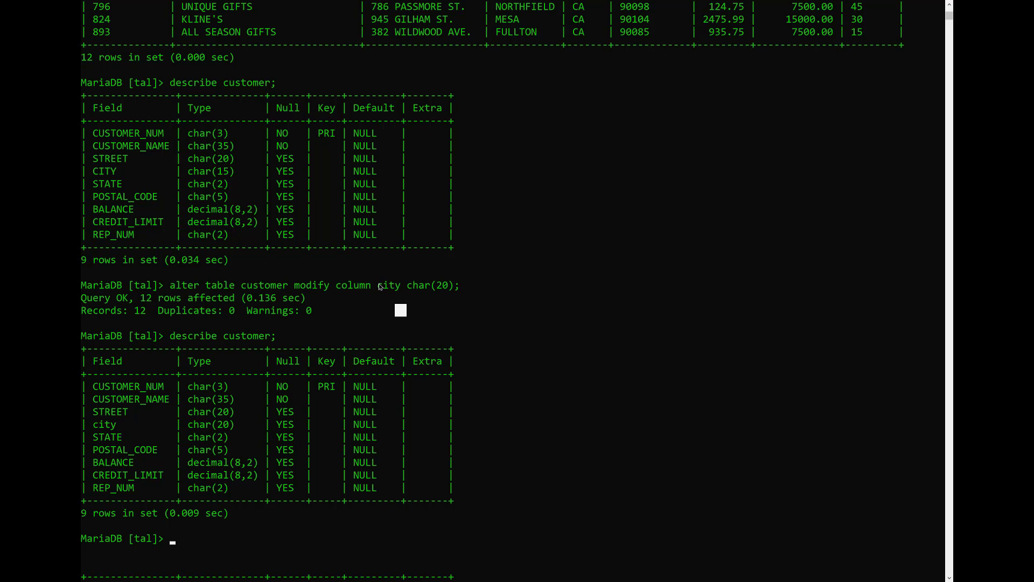
left_click_drag(378, 285, 399, 291)
left_click_drag(88, 171, 123, 171)
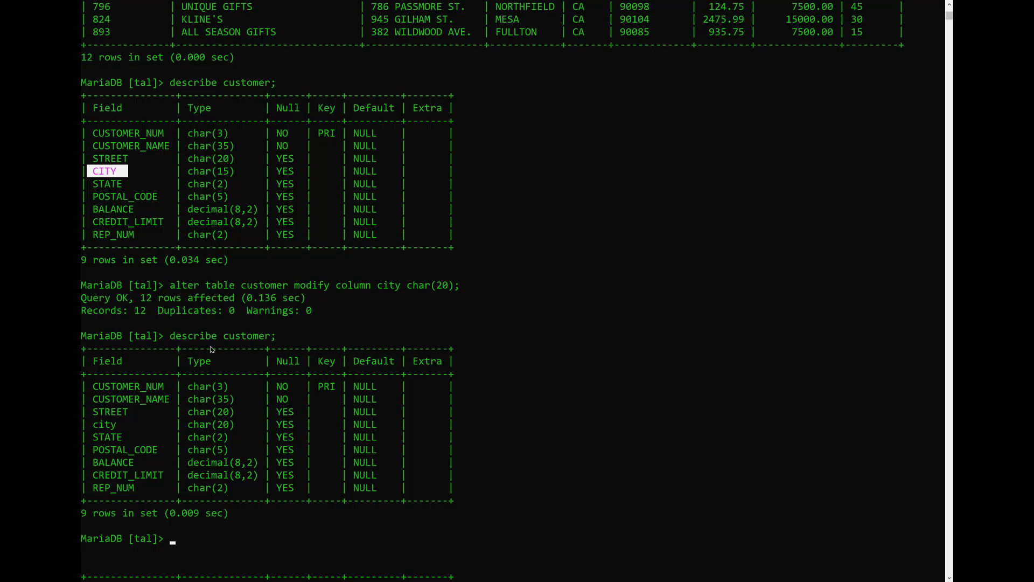
- Rerun the recalled ALTER command with the column renamed to uppercase CITY, char(20)
key("Up")
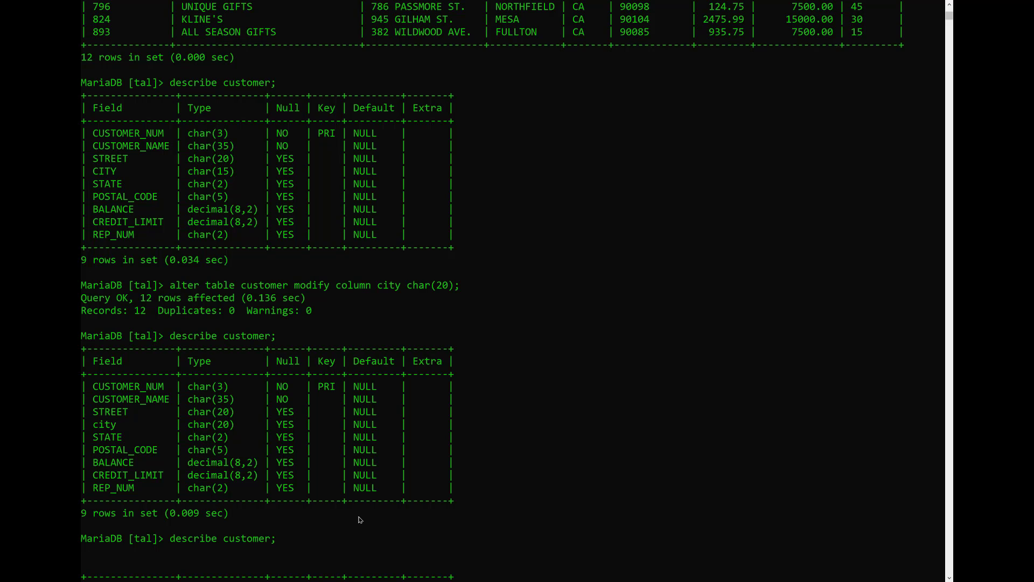
key("Up")
key("Up")
key("Up")
key("Down")
key("Down")
key("Left")
key("Left")
key("Left")
key("Left")
key("Left")
key("Left")
key("Left")
key("Left")
key("Left")
key("Left")
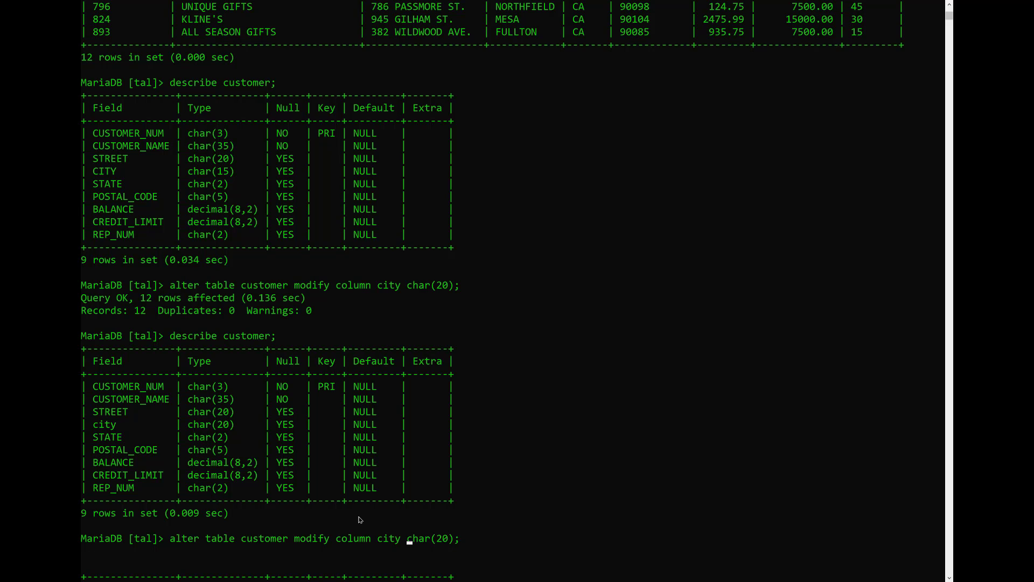
key("BackSpace")
key("BackSpace")
key("Delete")
key("BackSpace")
type("CITY")
key("Return")
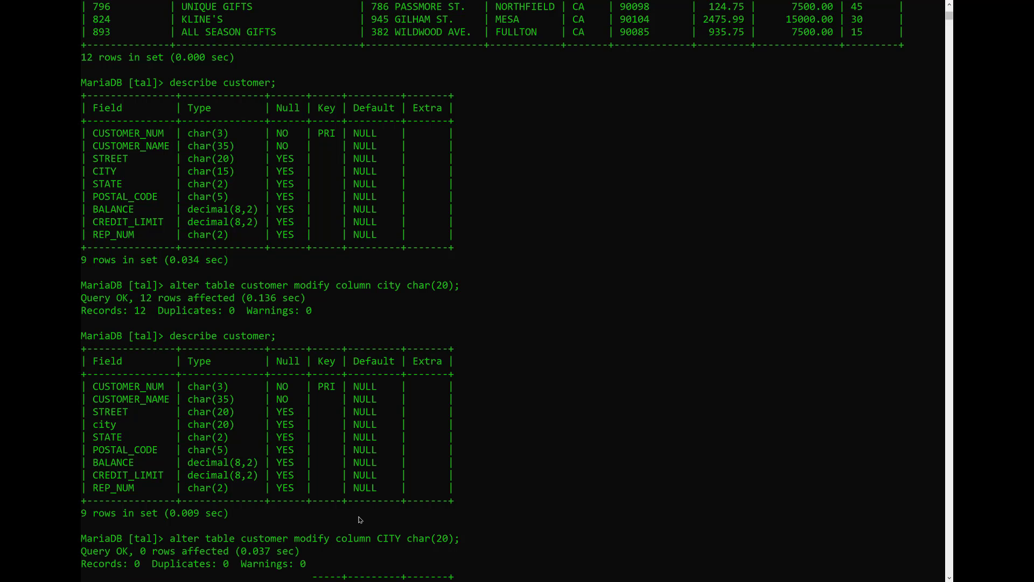
- Rerun describe customer to confirm the CITY column, then return to phpMyAdmin
key("Up")
key("Up")
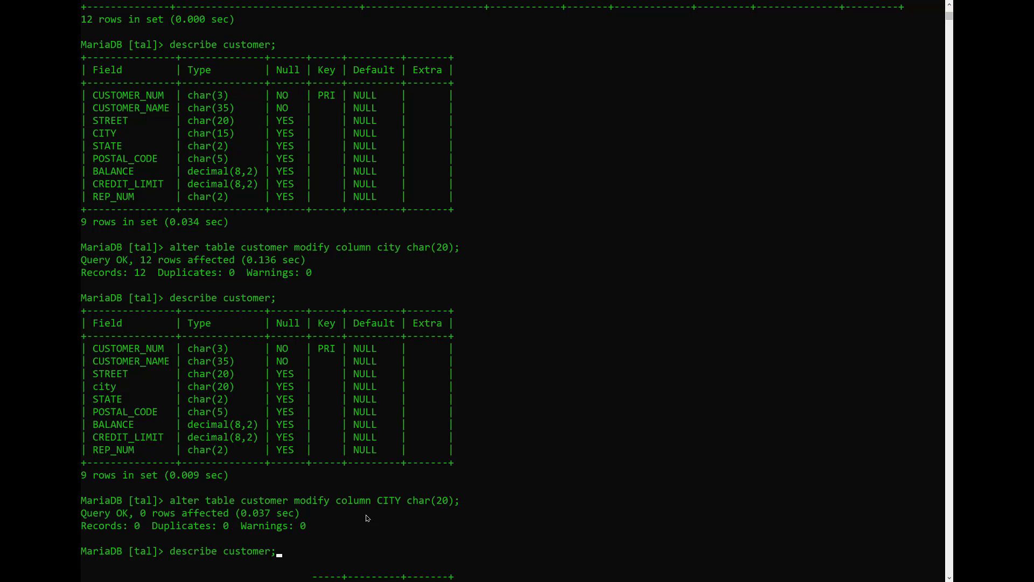
key("Return")
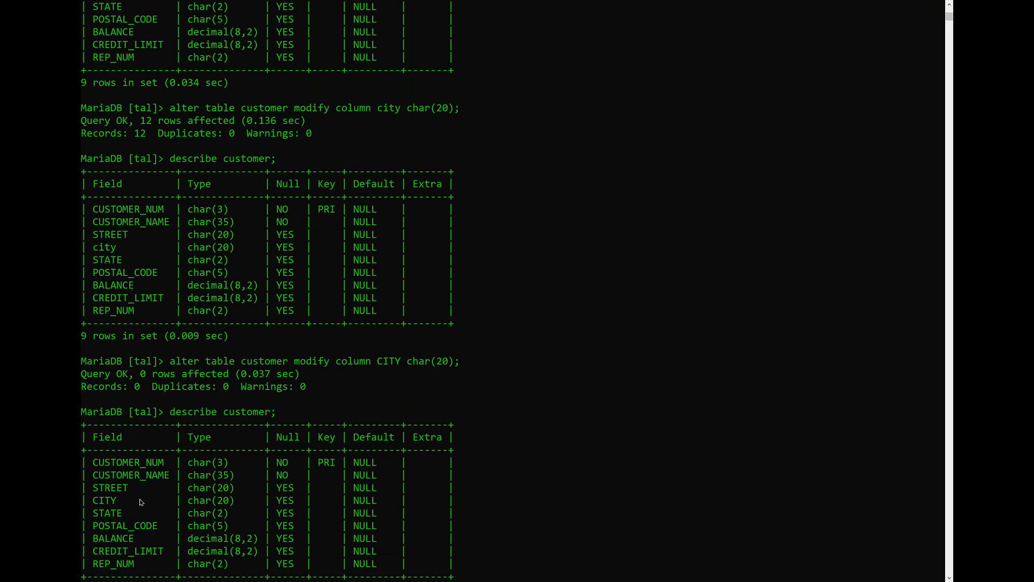
left_click_drag(124, 499, 96, 501)
key("alt+Tab")
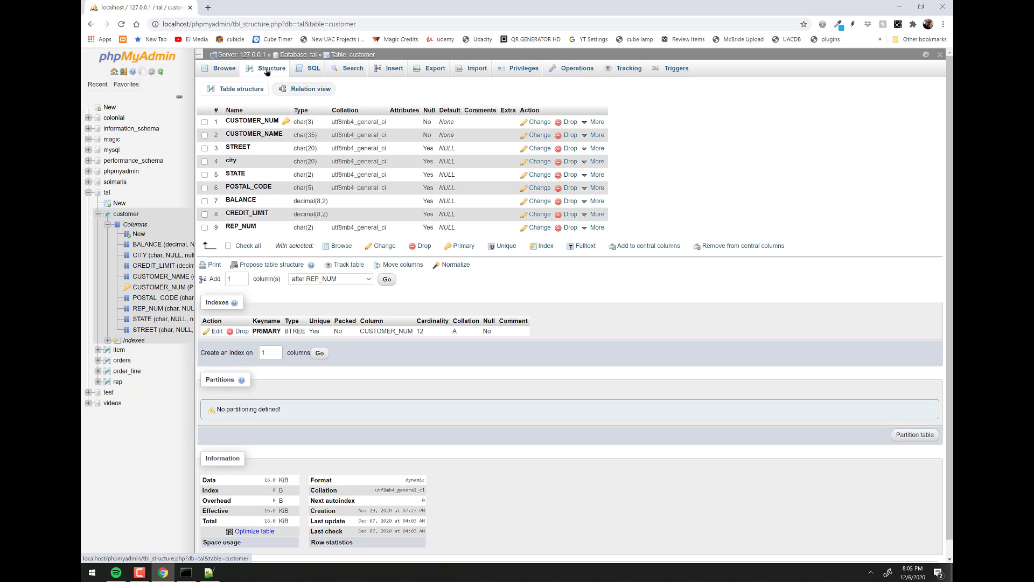
- Edit the CITY column's length to 15 in the structure form and save it
left_click(267, 71)
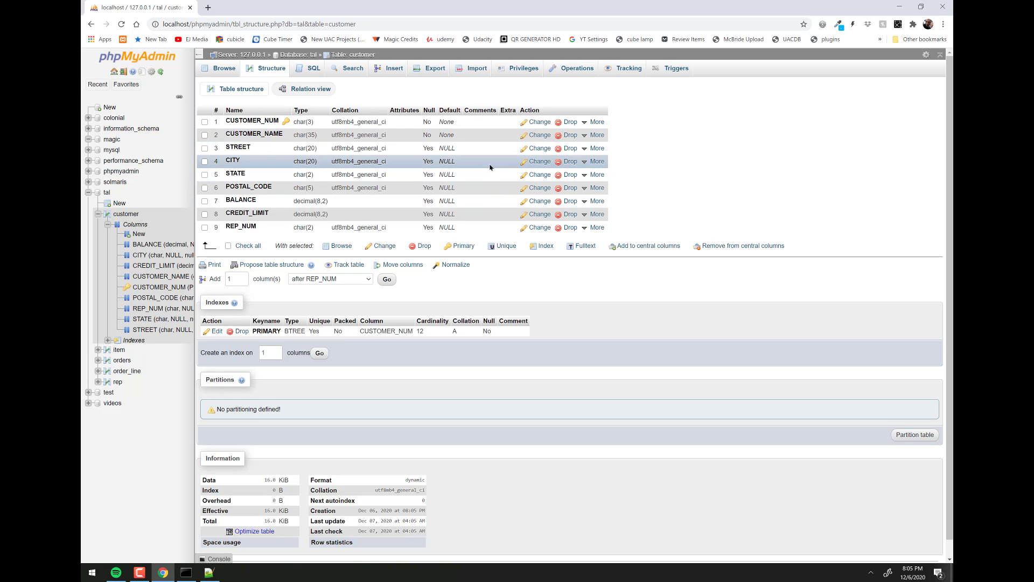
left_click(539, 163)
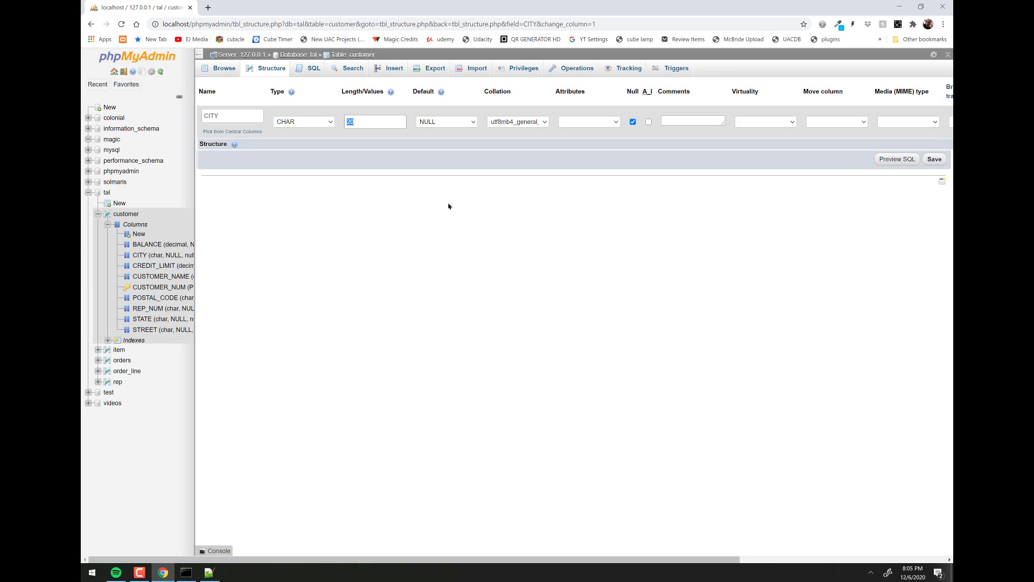
type("15")
left_click(935, 159)
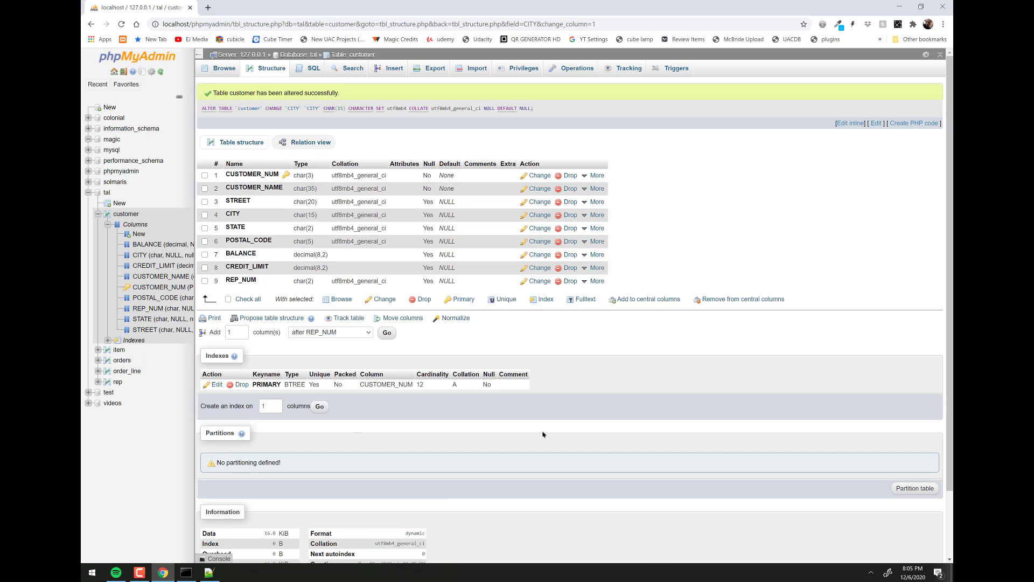
- Run ALTER TABLE CUSTOMER ADD COLUMN COUNTRY CHAR(20); in the MariaDB monitor
key("alt+Tab")
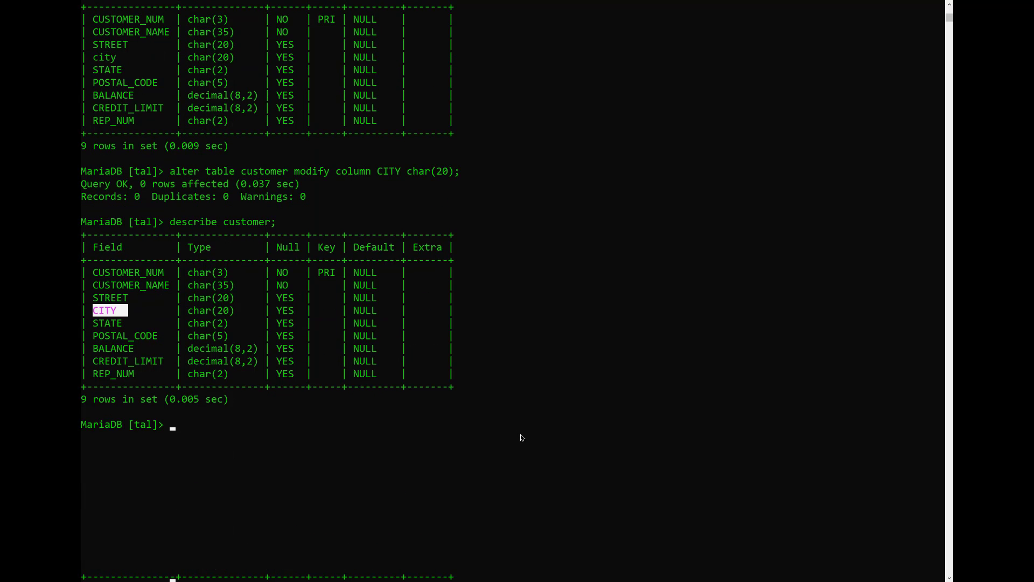
type("ALTER ")
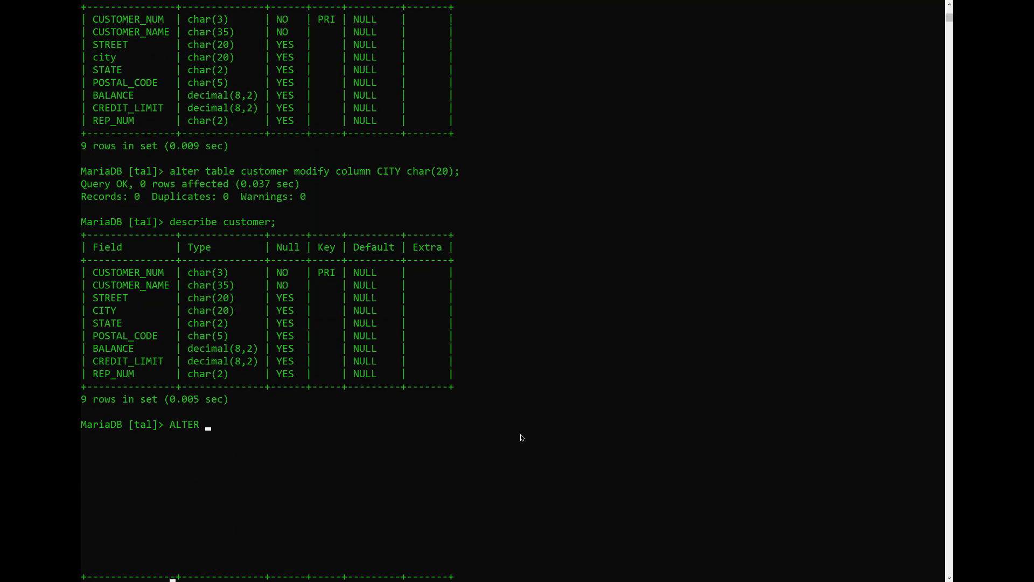
type("TABLE CUSTOMER ADD F")
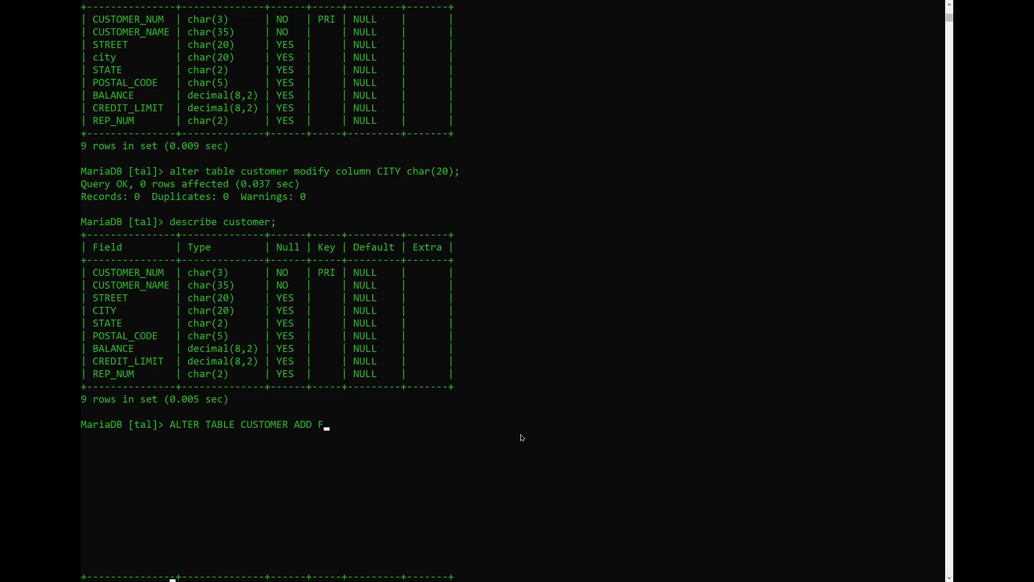
key("BackSpace")
type("COLUMN COUNTRY (CHAR")
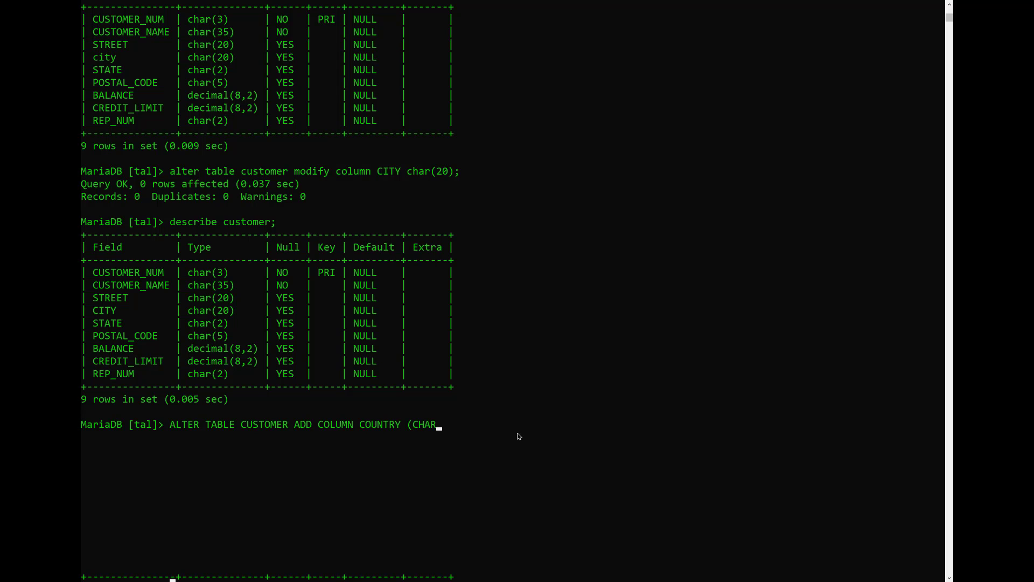
key("BackSpace")
key("BackSpace")
key("BackSpace")
key("BackSpace")
type("CHAR(15")
key("BackSpace")
key("BackSpace")
type("20);")
key("Return")
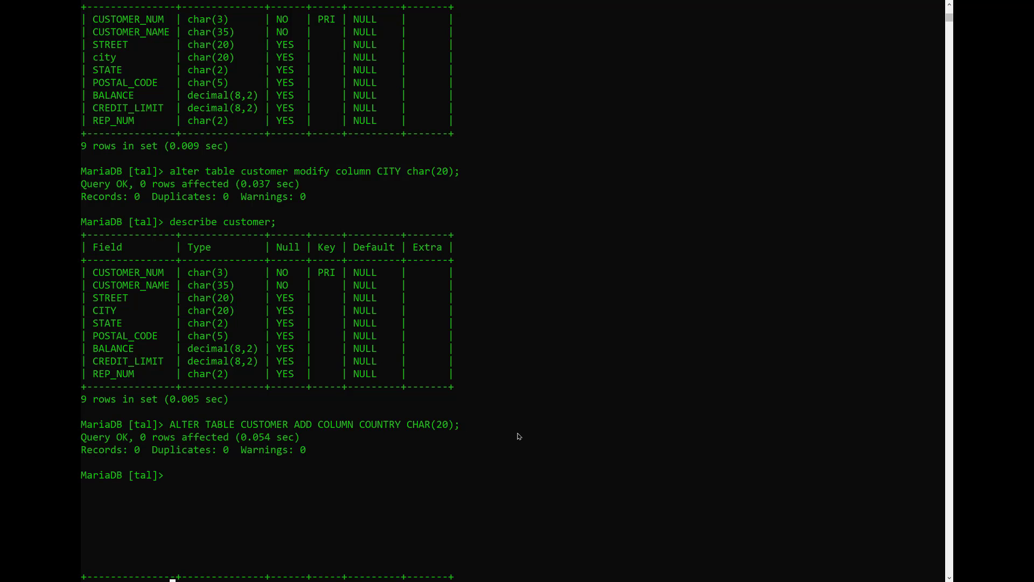
- Run DESCRIBE CUSTOMER; and check the new COUNTRY field, then return to phpMyAdmin
type("DESCRIBER CU")
key("BackSpace")
key("BackSpace")
key("BackSpace")
key("BackSpace")
type("CUSTOMER;")
key("Return")
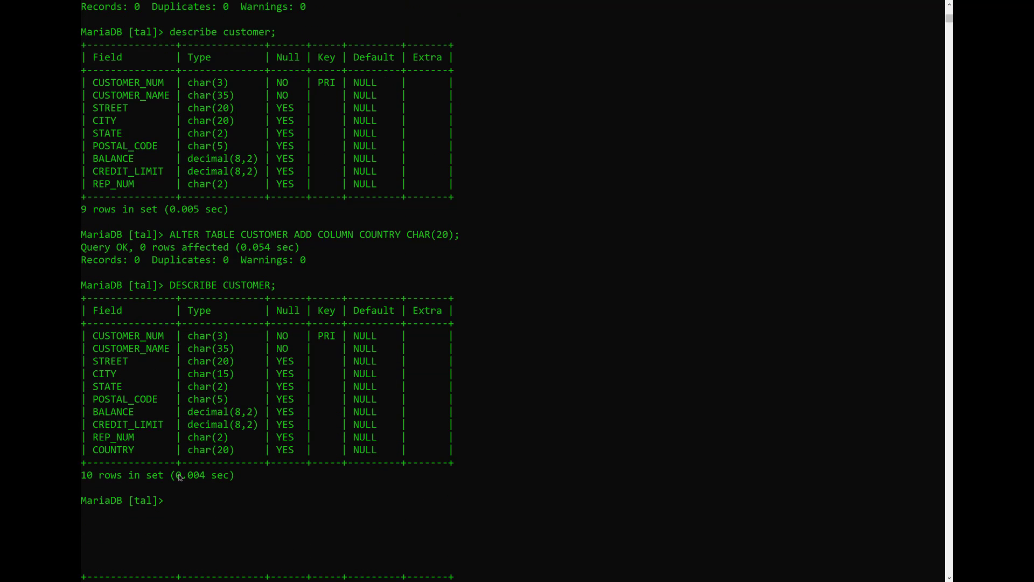
left_click_drag(133, 459, 92, 459)
key("alt+Tab")
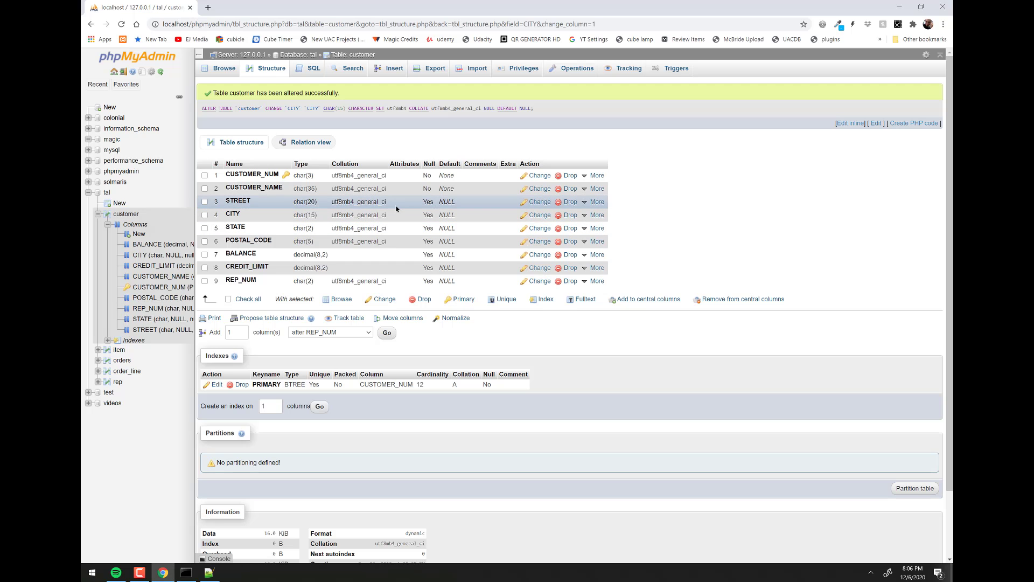
- Run ALTER TABLE CUSTOMER DROP COLUMN COUNTRY; and recheck DESCRIBE CUSTOMER for nine columns
left_click(269, 70)
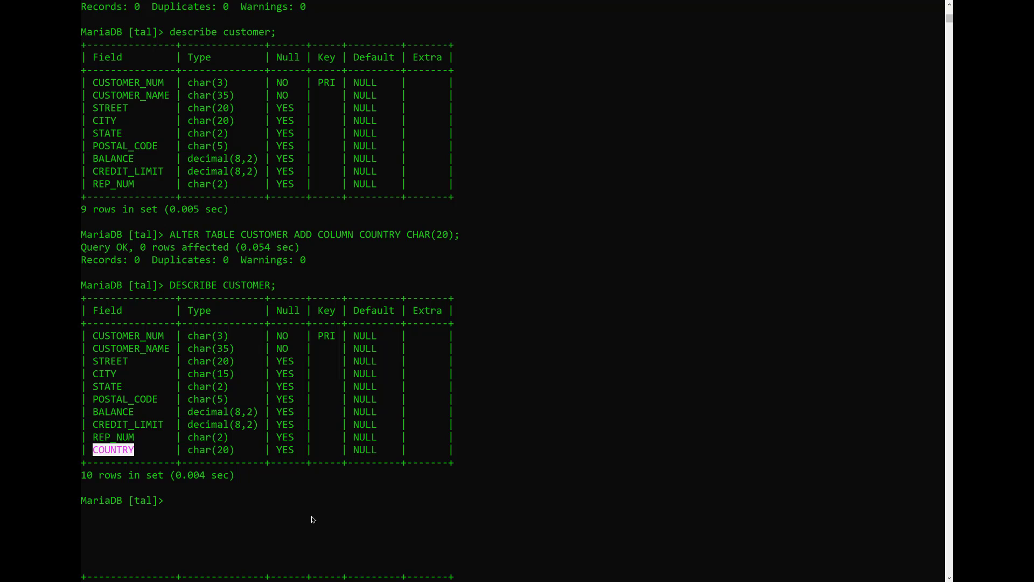
type("ALTER")
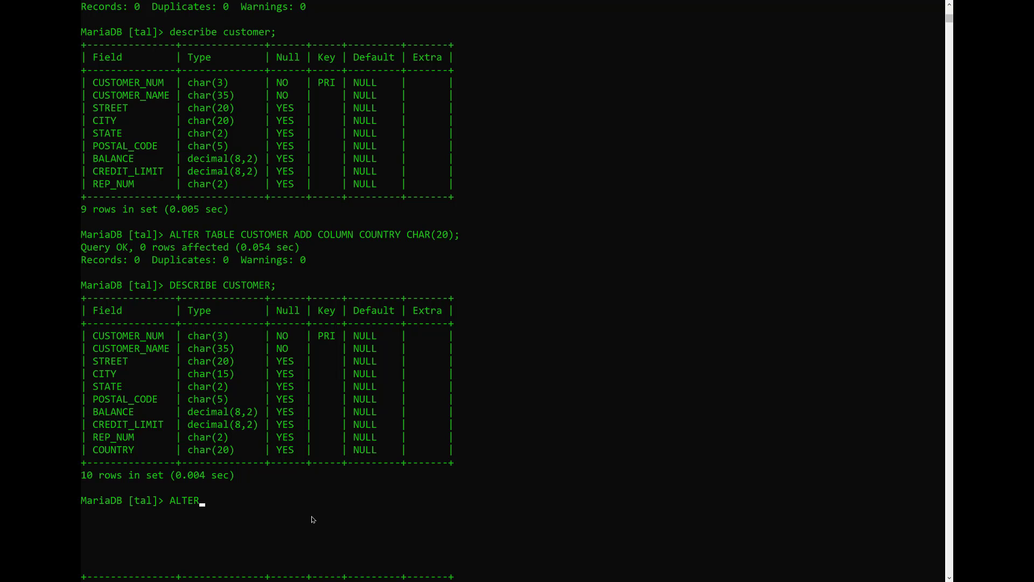
type(" TABLE CUSTOMER DROP COLUM")
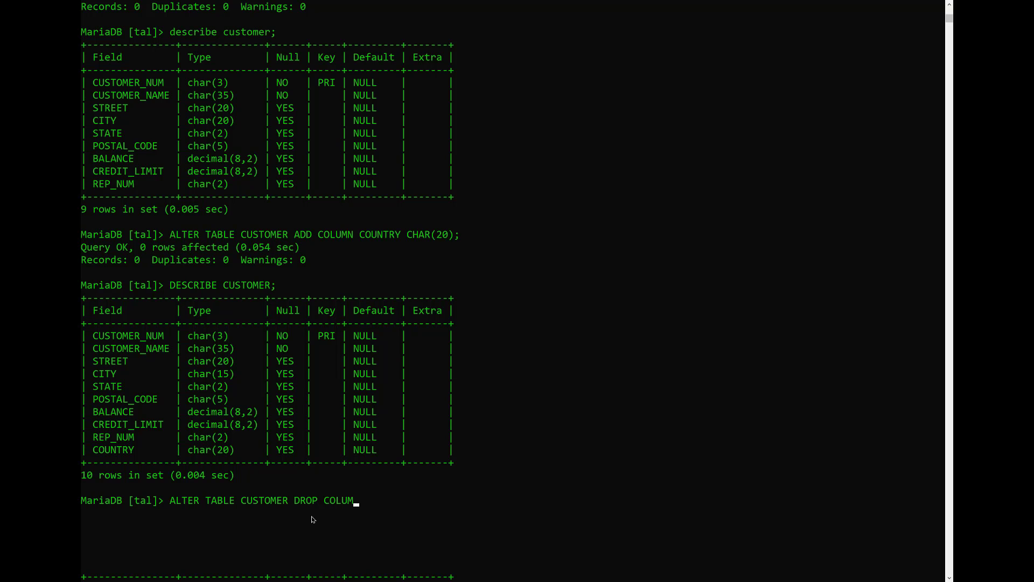
type("N COUNTRY;")
key("Return")
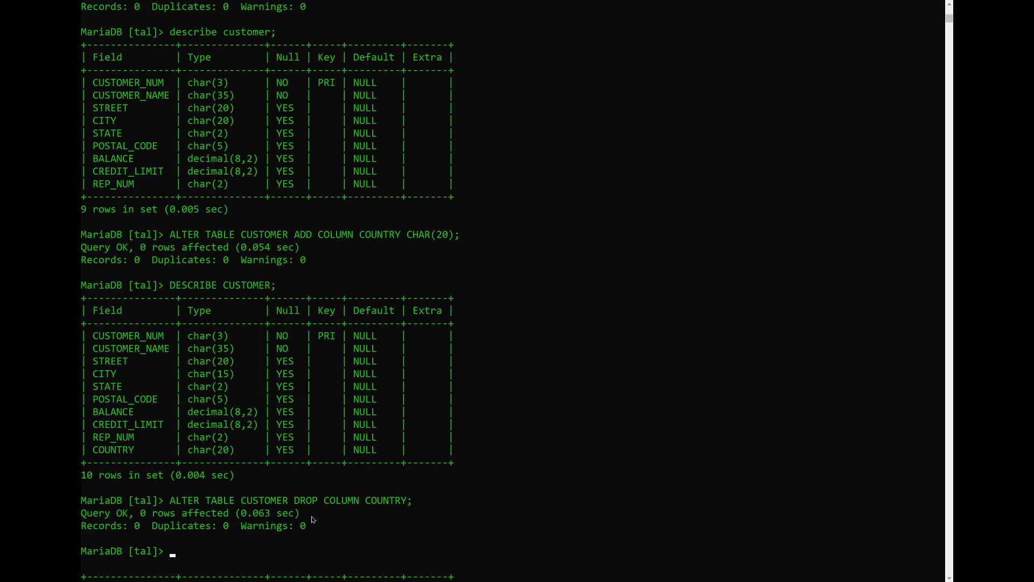
key("Up")
key("Up")
key("Return")
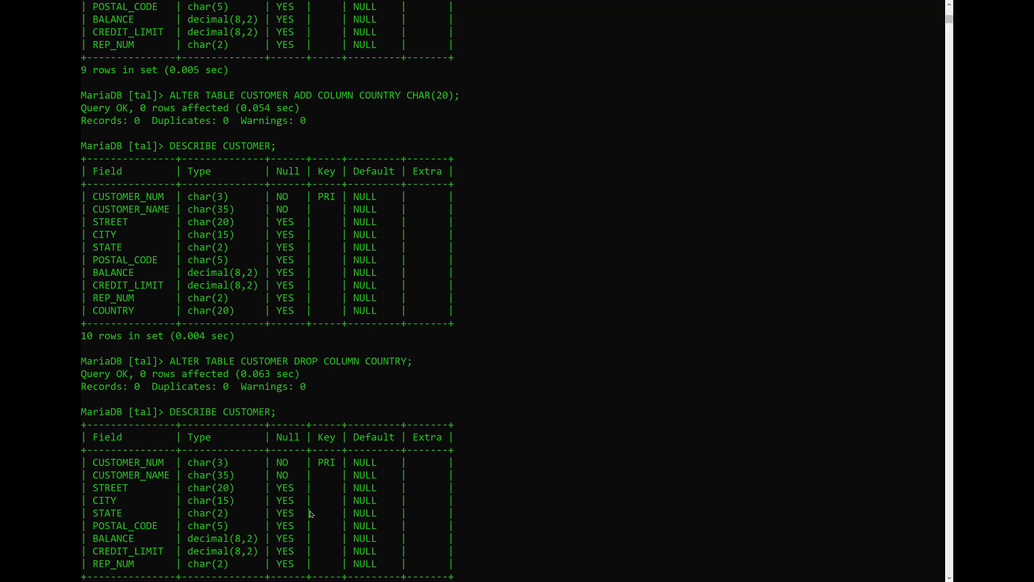
key("alt+Tab")
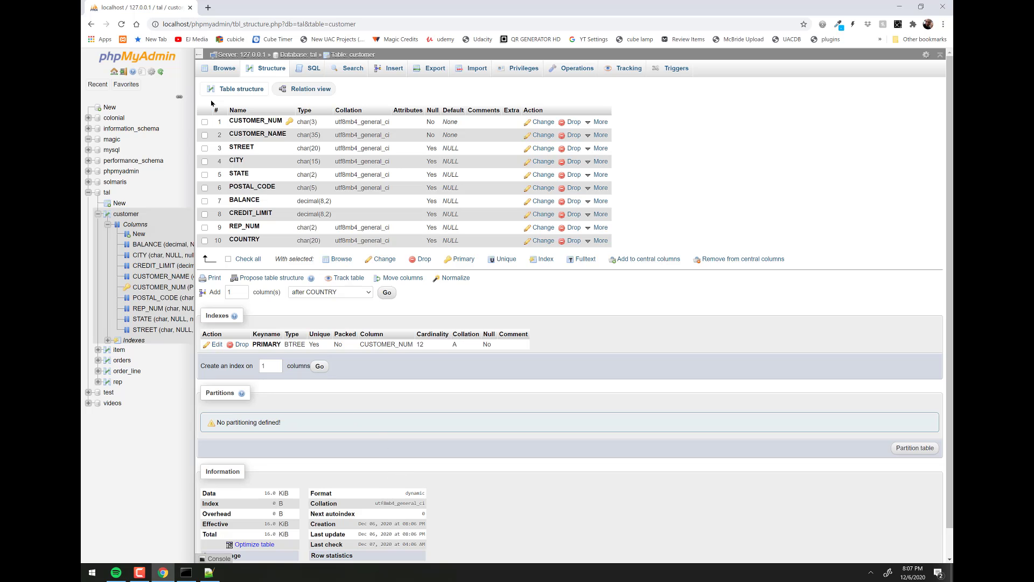
- Reload the customer structure and request 1 new column positioned after REP_NUM
left_click(122, 23)
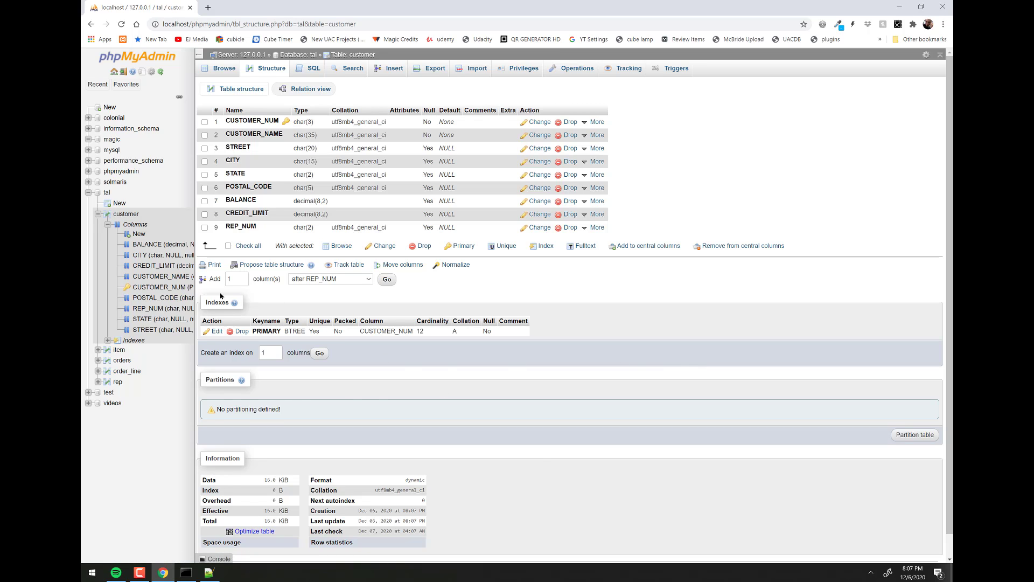
left_click(242, 277)
left_click(243, 282)
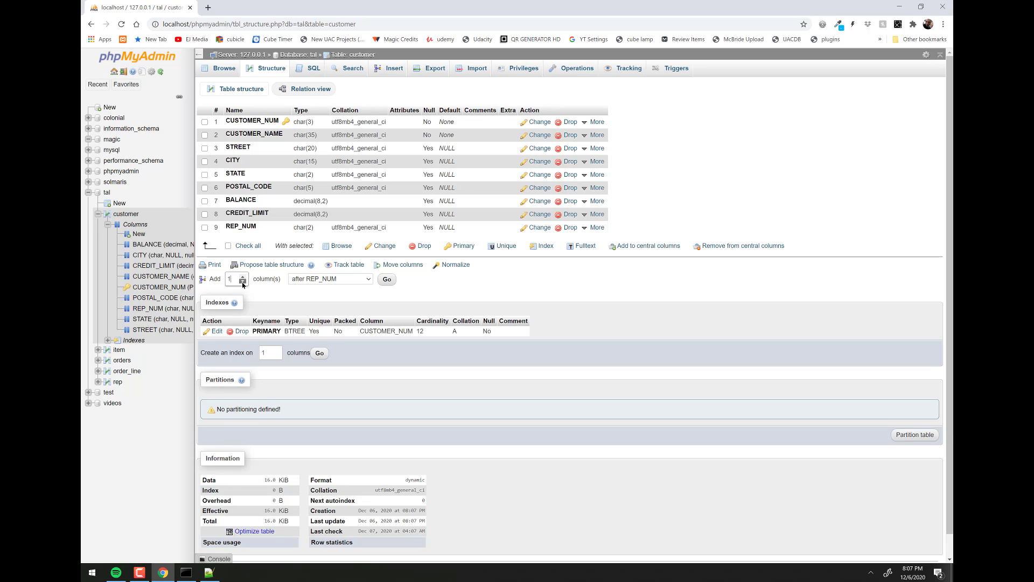
left_click(370, 279)
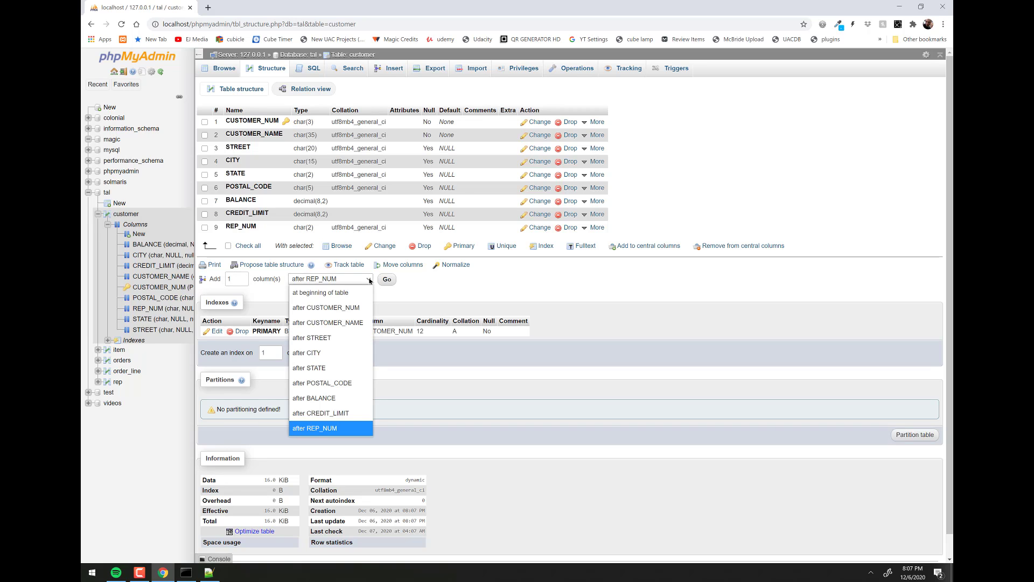
left_click(301, 429)
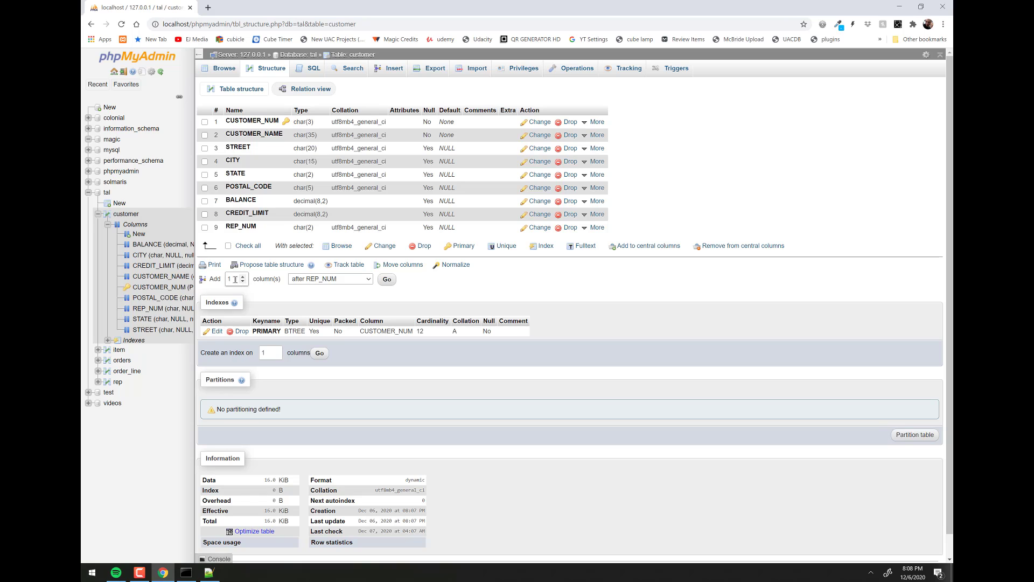
left_click(387, 281)
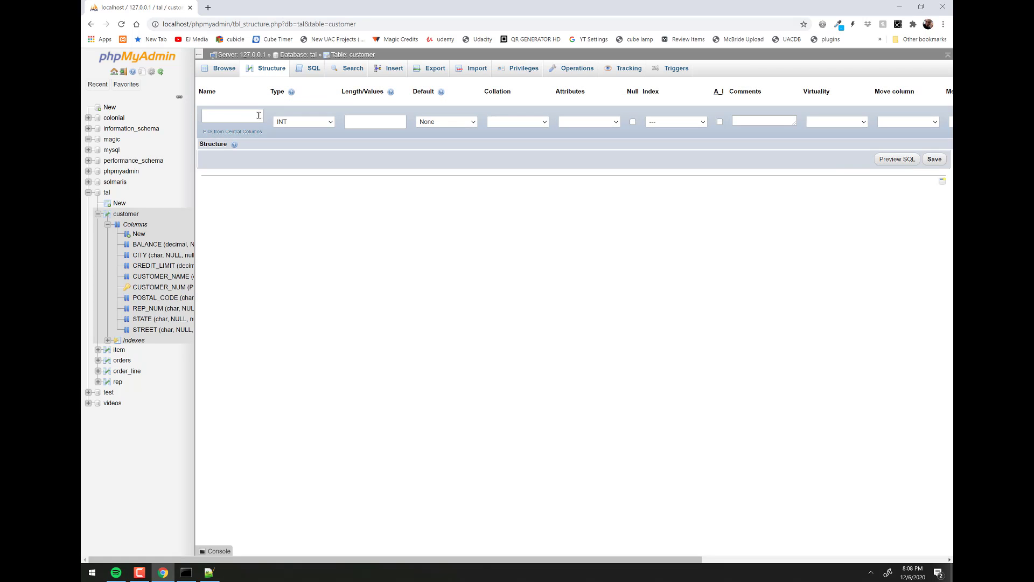
- Name the new column COUNTRY, with type CHAR and length 50
left_click(244, 115)
type("COUNTRY")
left_click(312, 123)
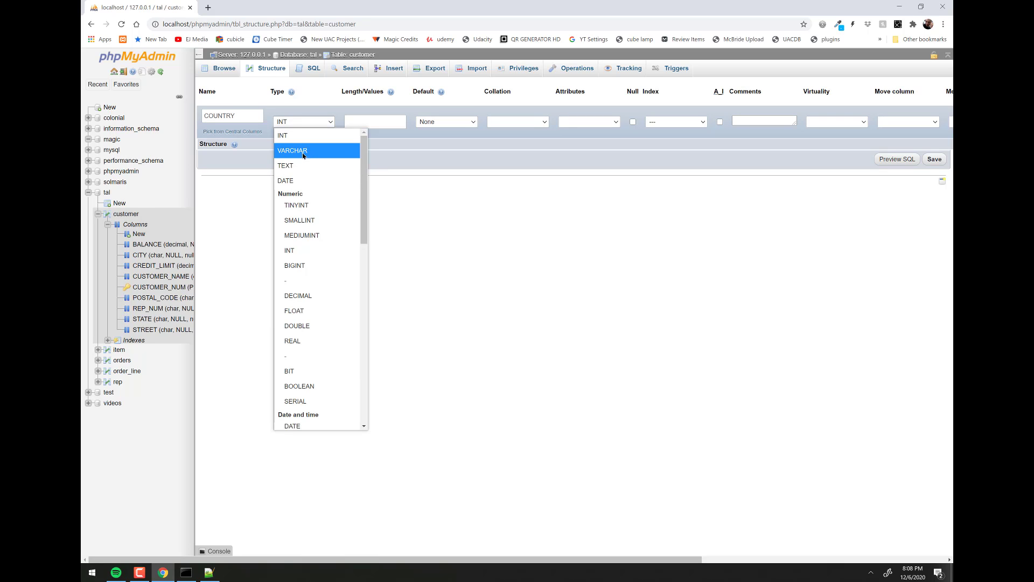
scroll(340, 209, "down", 4)
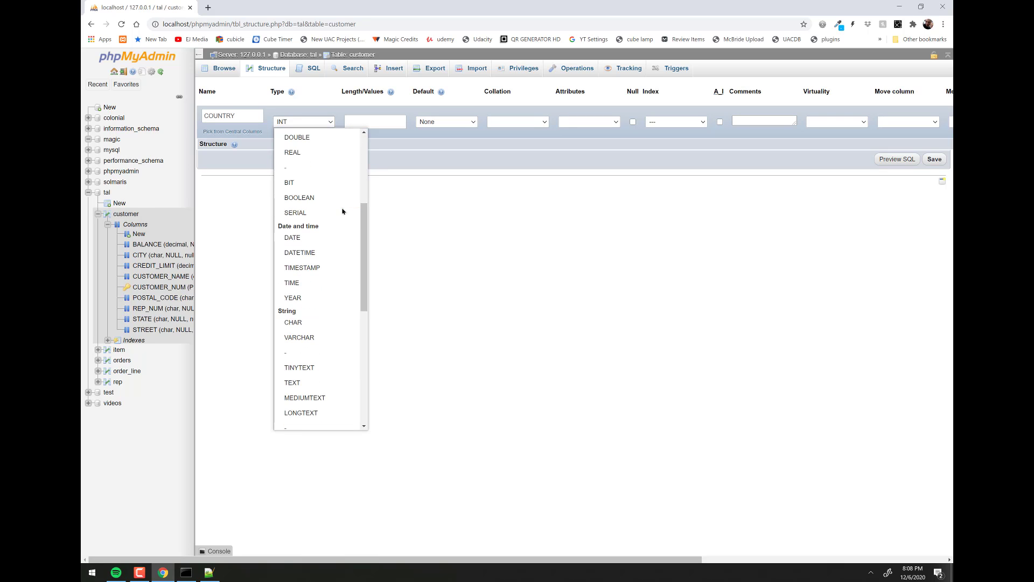
left_click(299, 323)
left_click(361, 123)
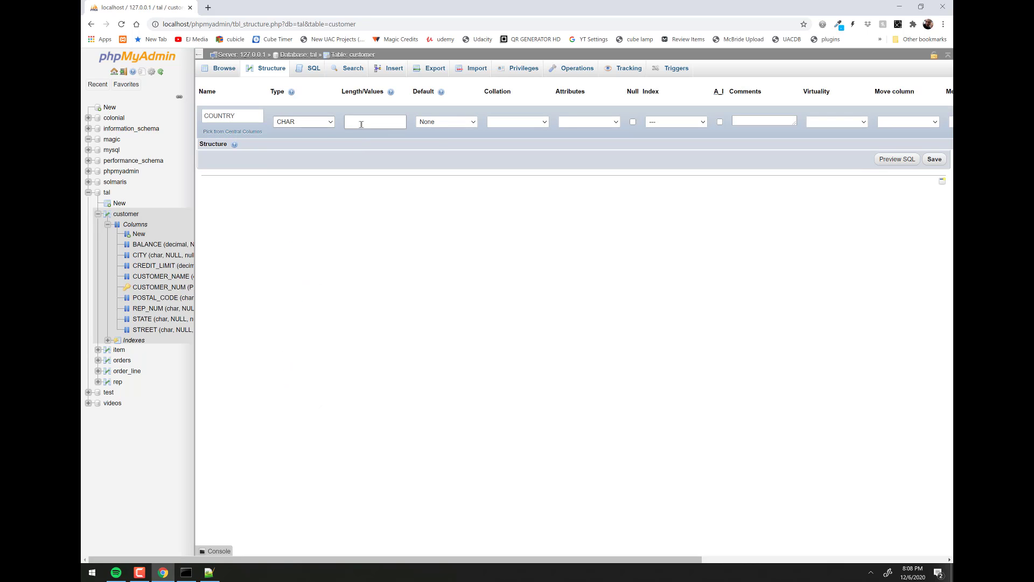
type("50")
- Keep default None, NOT NULL and no index, then preview the ALTER TABLE SQL
left_click(455, 126)
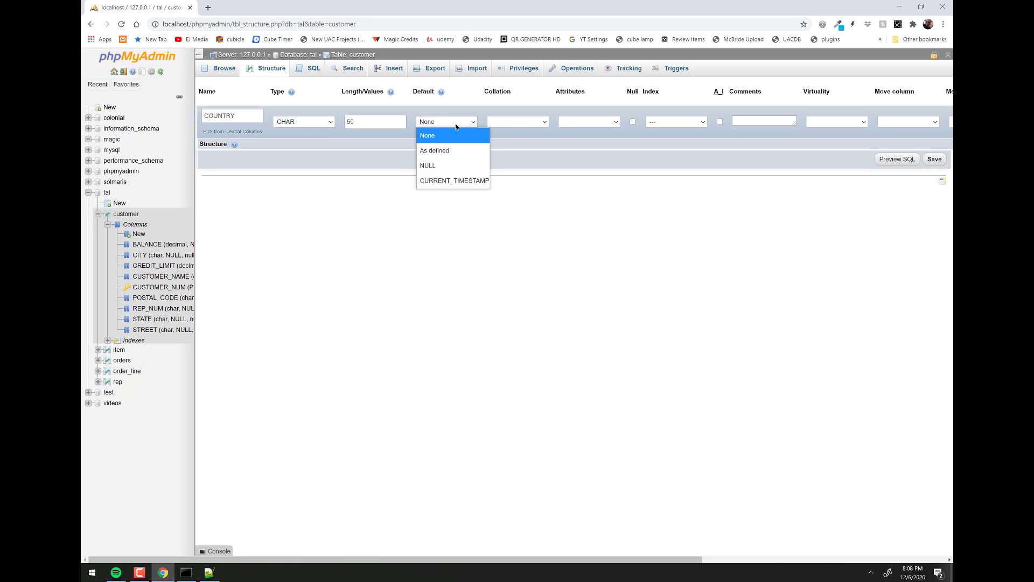
left_click(455, 126)
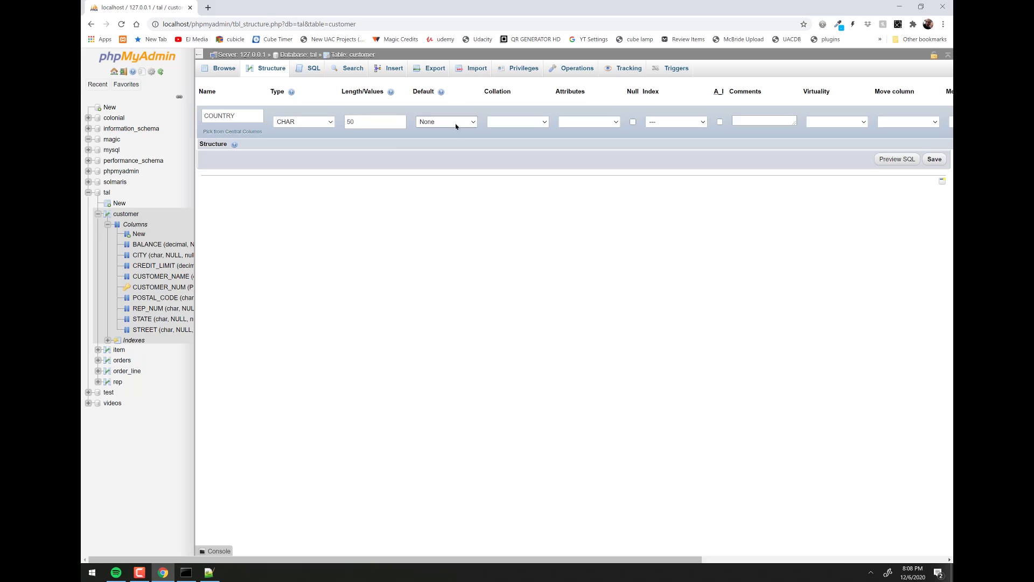
left_click(633, 123)
left_click(633, 122)
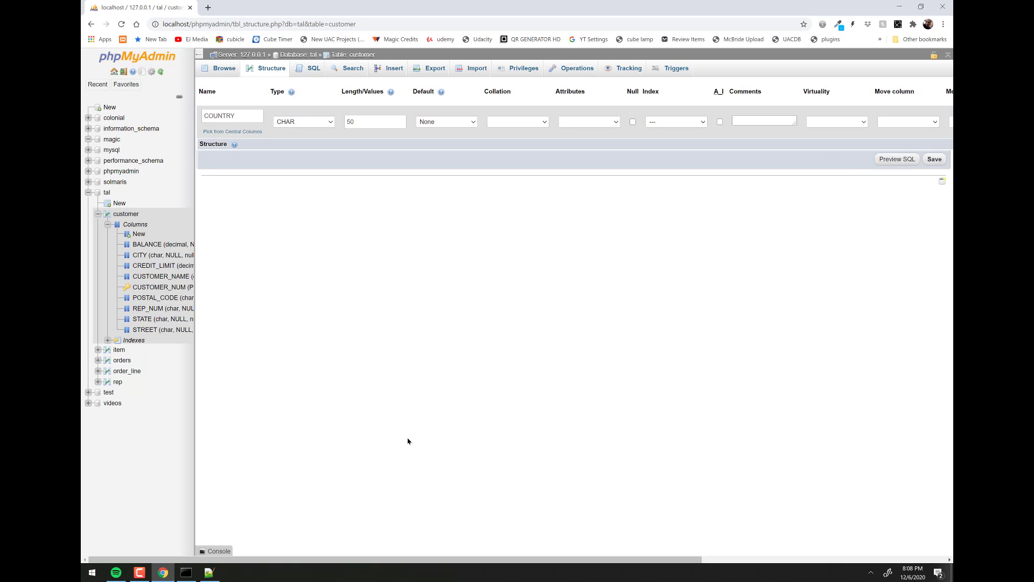
left_click_drag(467, 558, 404, 561)
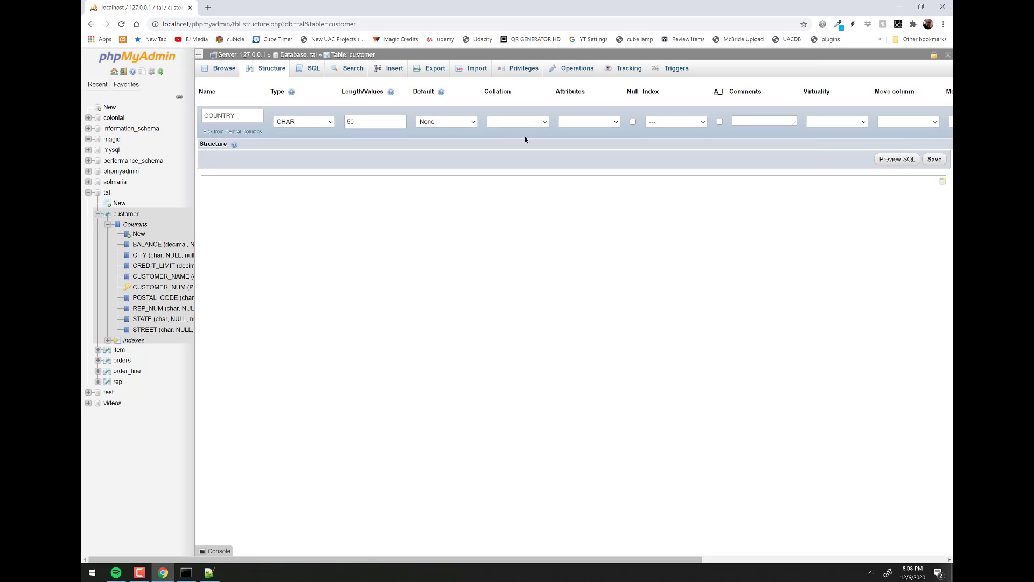
left_click(697, 123)
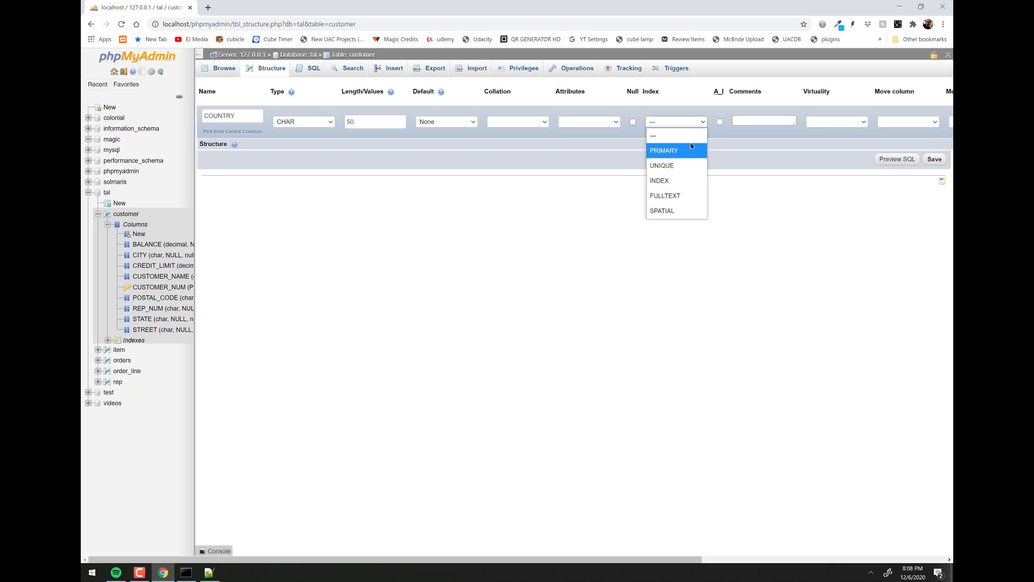
left_click(685, 129)
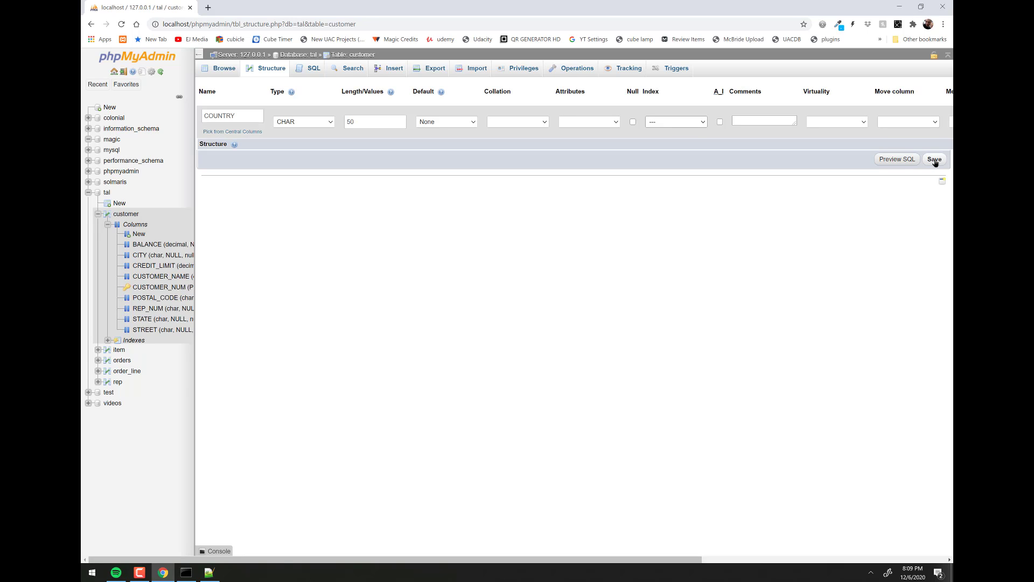
left_click(897, 160)
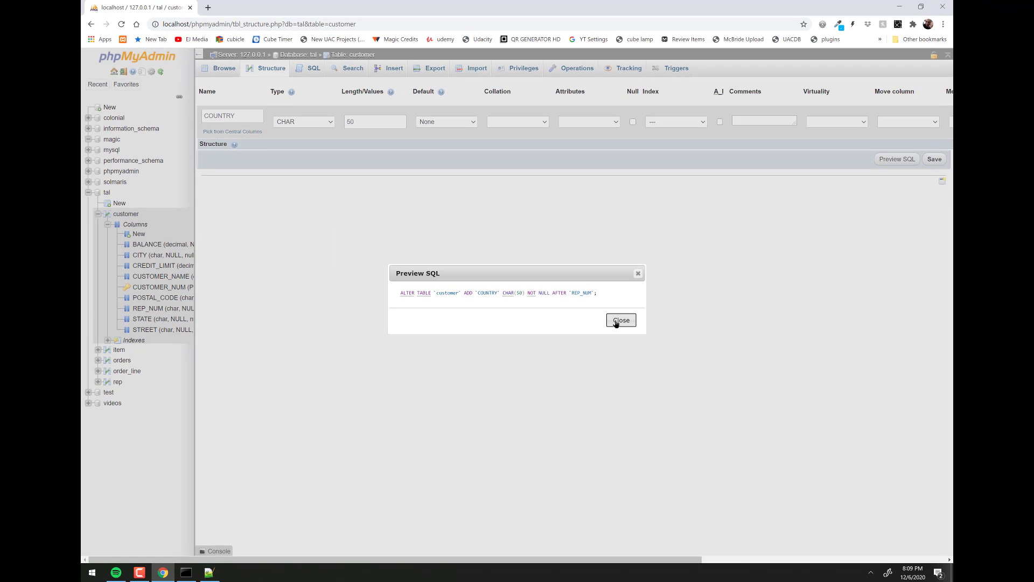
- Save the COUNTRY CHAR(50) column and view the updated customer structure
left_click(620, 322)
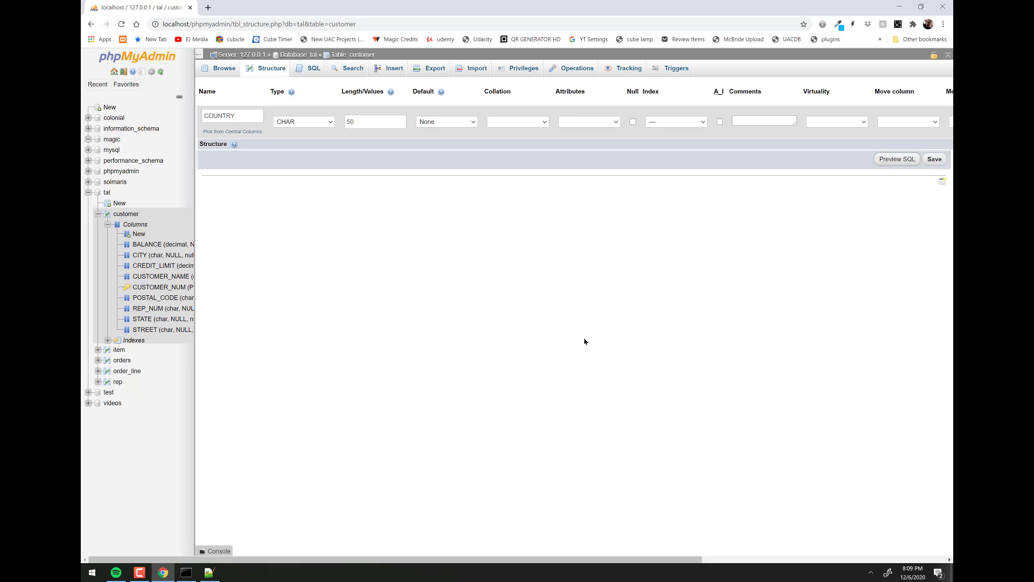
left_click(936, 159)
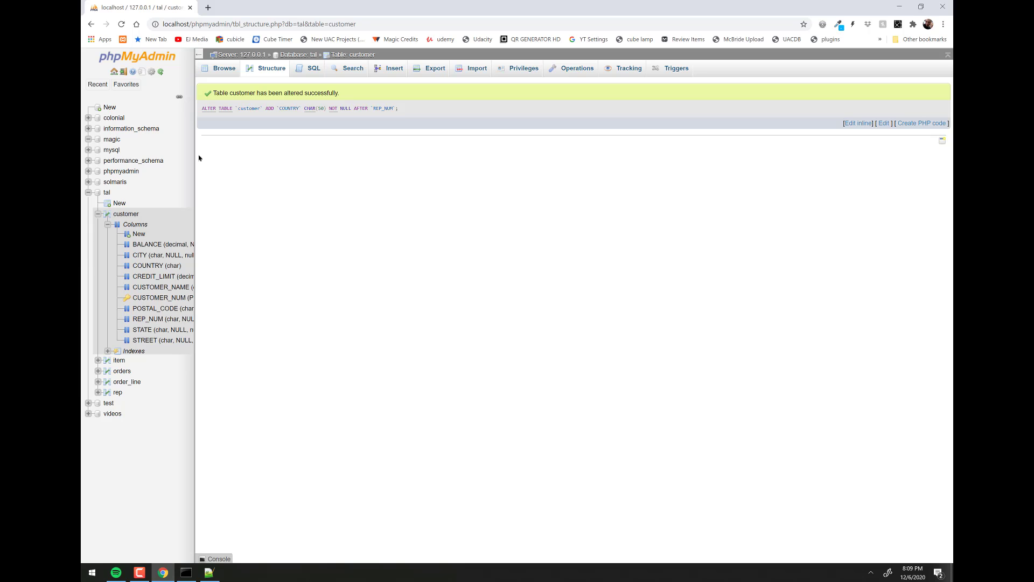
left_click(271, 69)
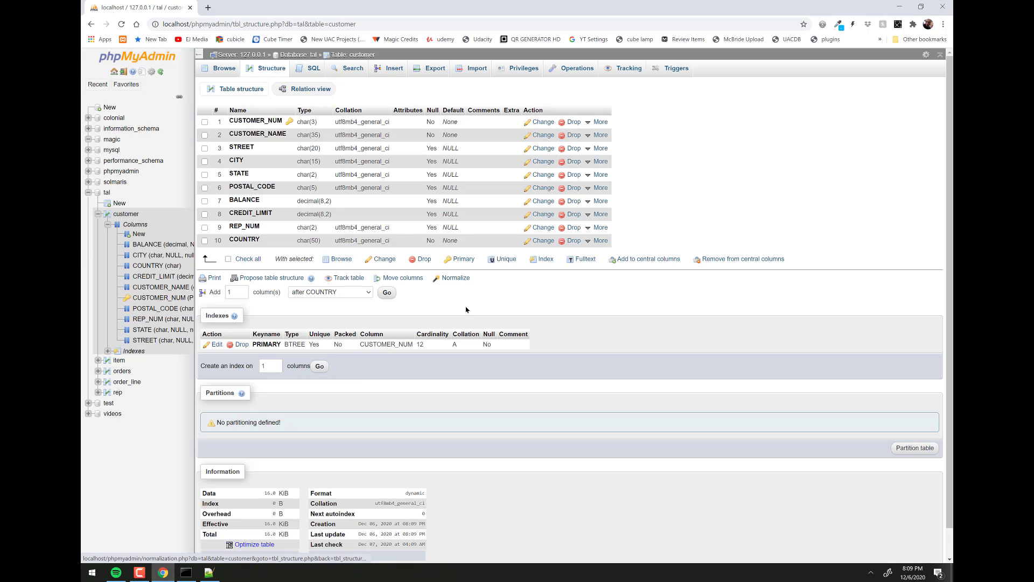
key("alt+Tab")
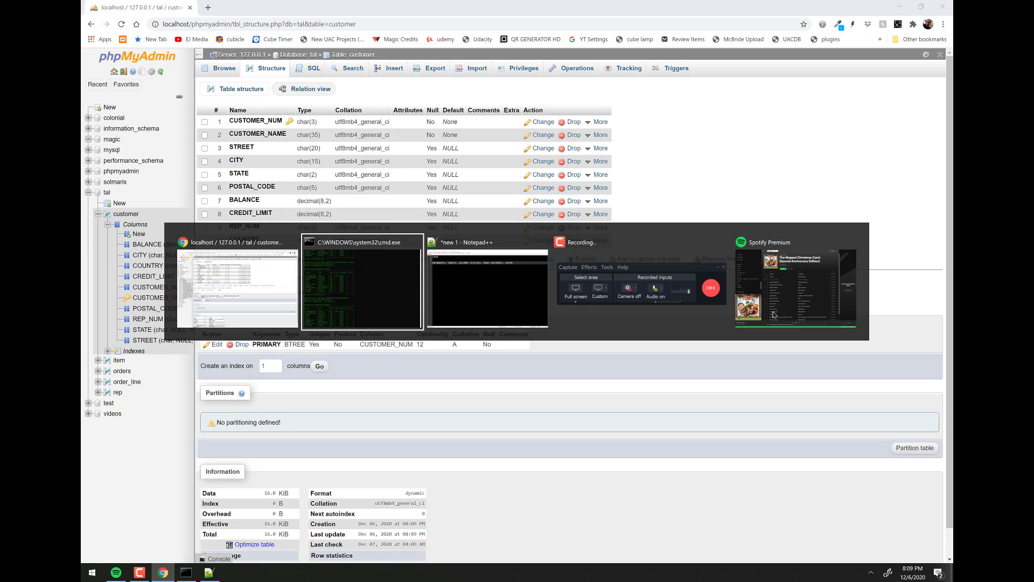
- Recall DESCRIBE CUSTOMER; in the monitor to check COUNTRY char(50), not null
scroll(749, 400, "down", 3)
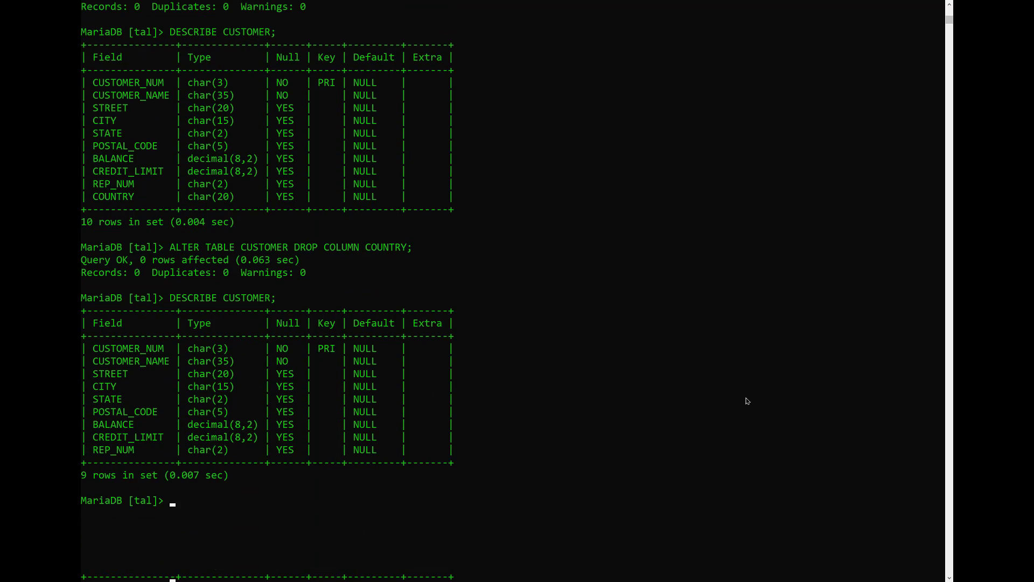
key("Up")
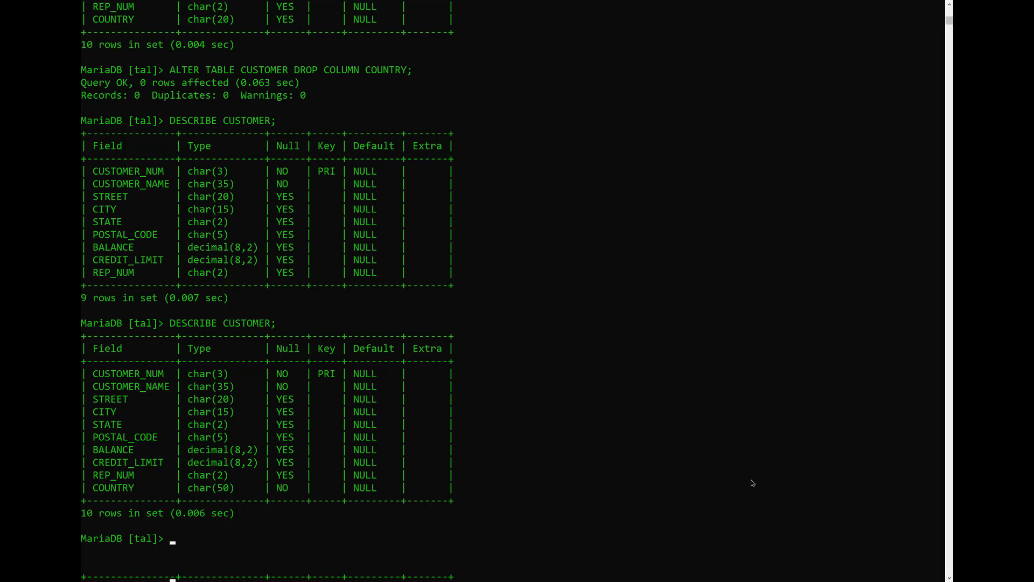
key("alt+Tab")
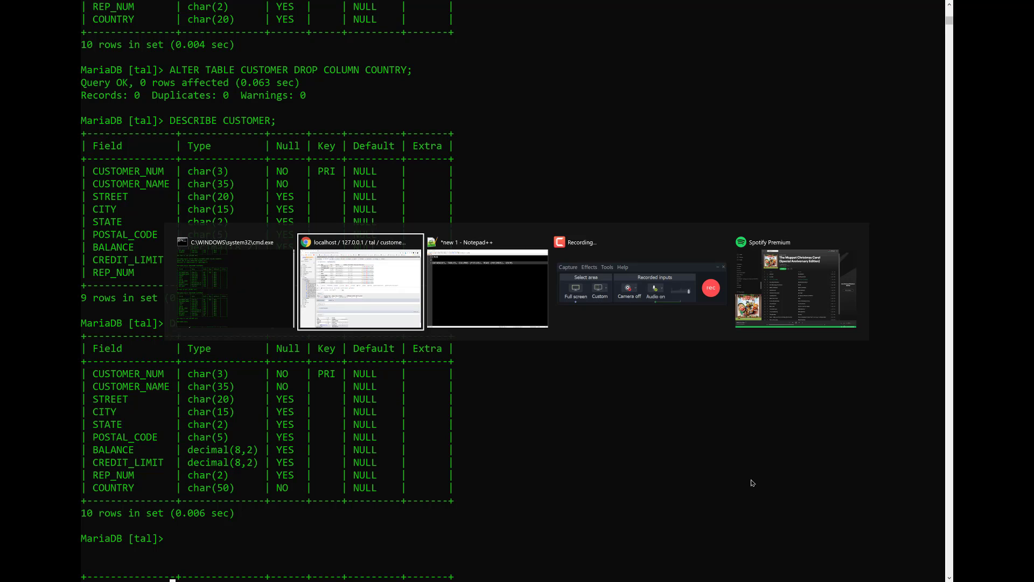
- Highlight TABLES and COLUMNS (FIELDS) on line 3 of the Notepad++ notes, then return to phpMyAdmin
key("alt+Tab")
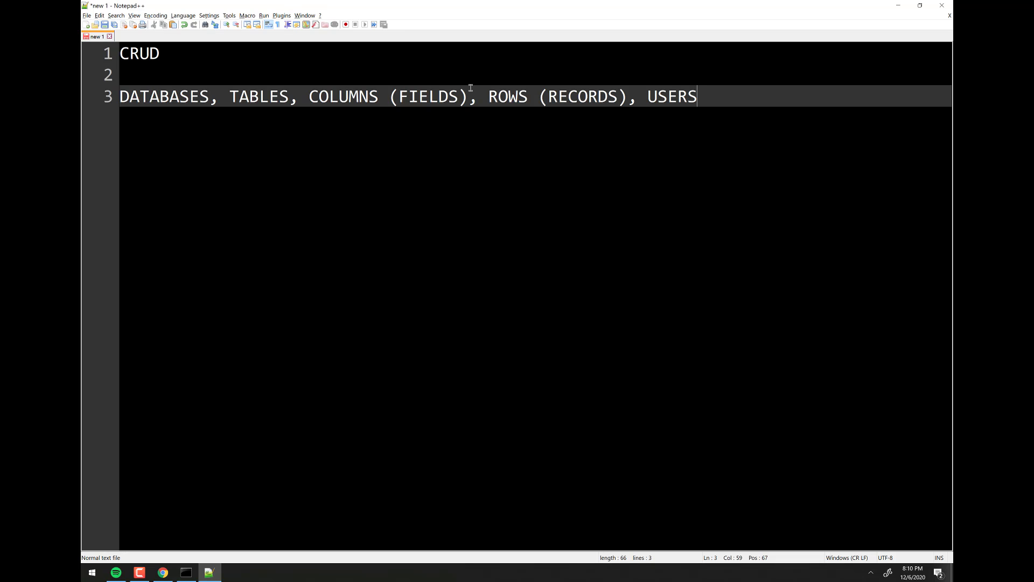
left_click_drag(477, 96, 118, 102)
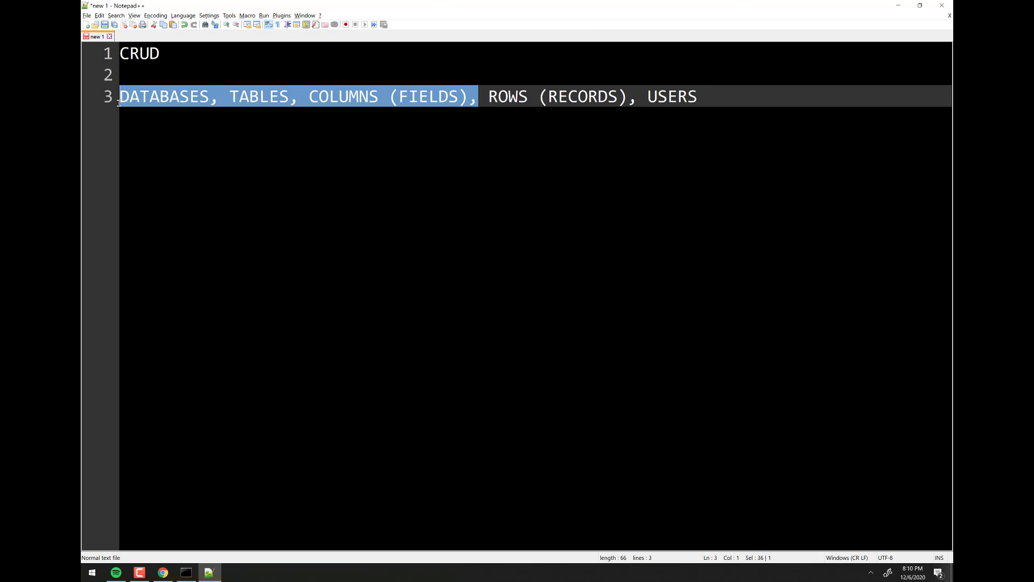
left_click(229, 97)
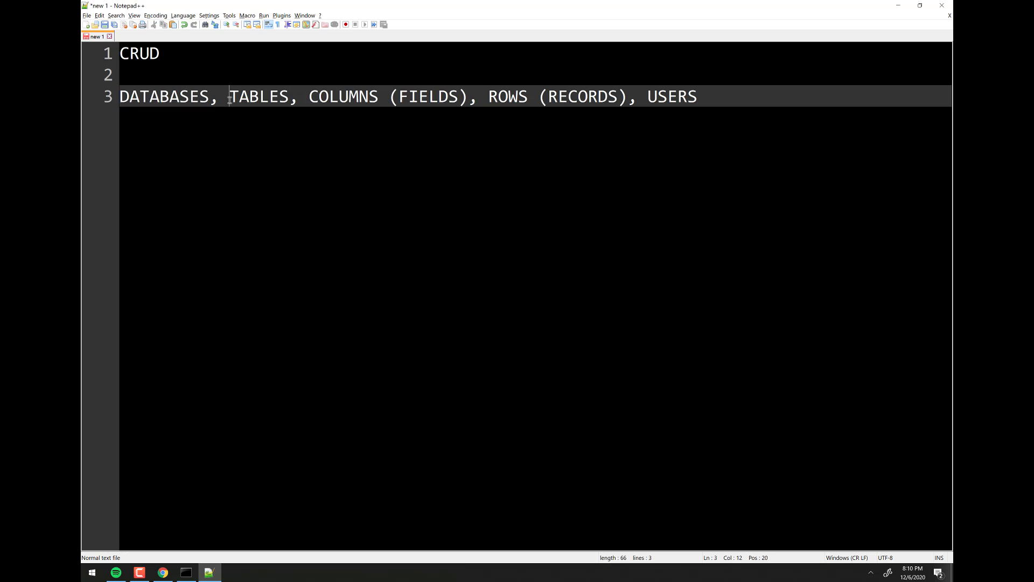
left_click_drag(228, 97, 291, 96)
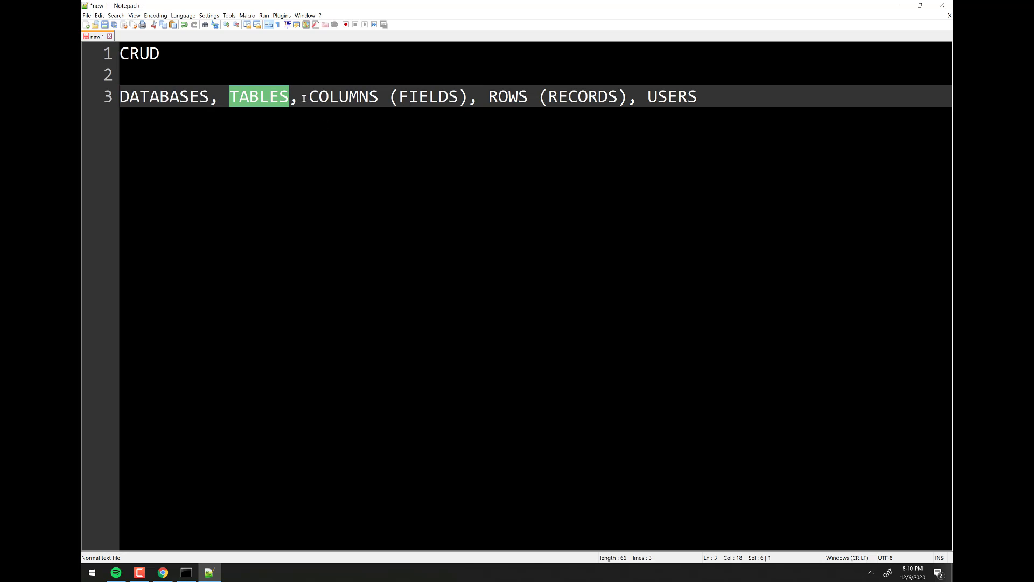
left_click_drag(307, 97, 466, 98)
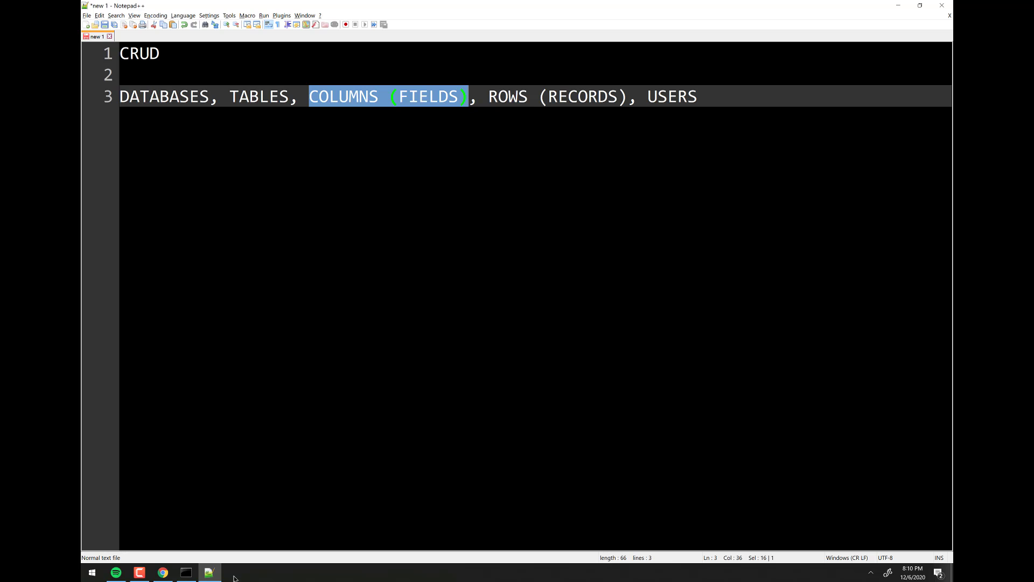
mouse_move(190, 578)
key("alt+Tab")
key("alt+Tab")
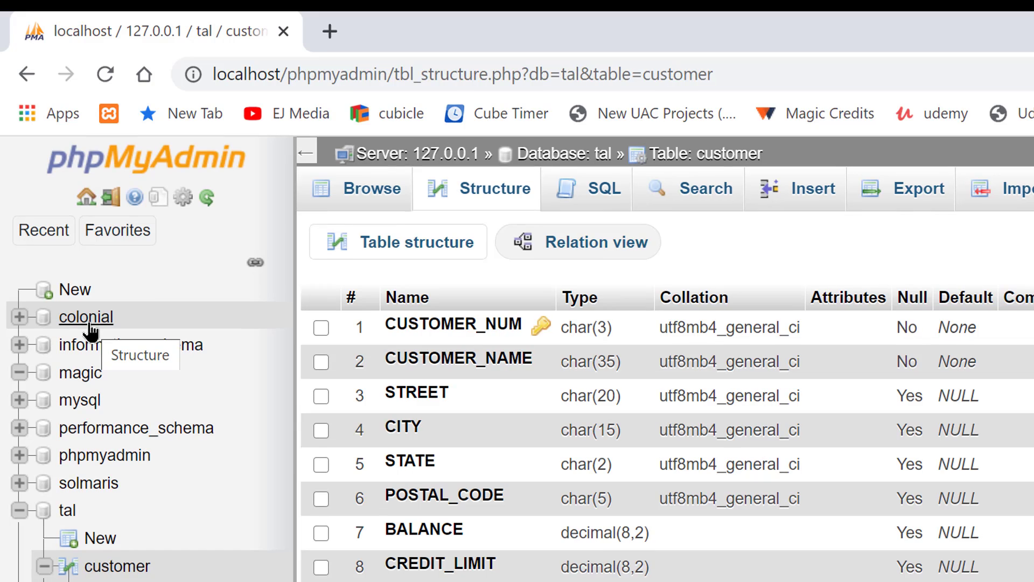
- Open colonial, browse its guide table, then return to colonial's five-table list
left_click(102, 207)
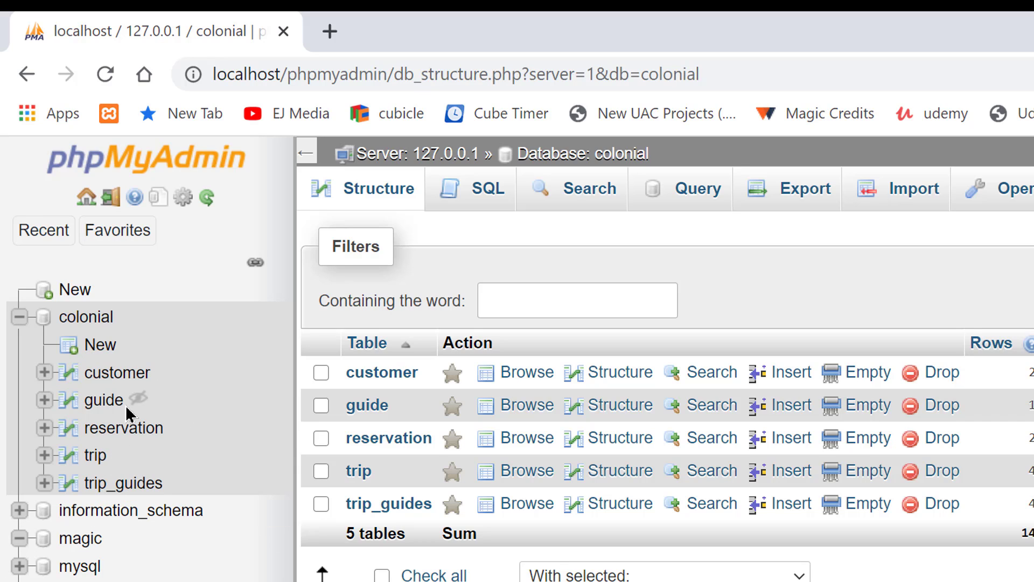
left_click(110, 405)
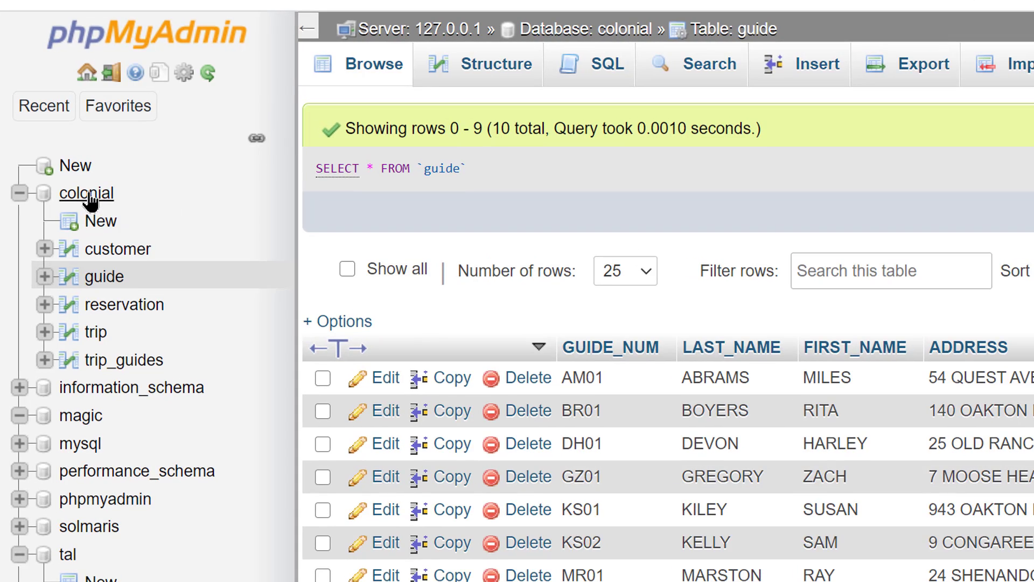
left_click(91, 192)
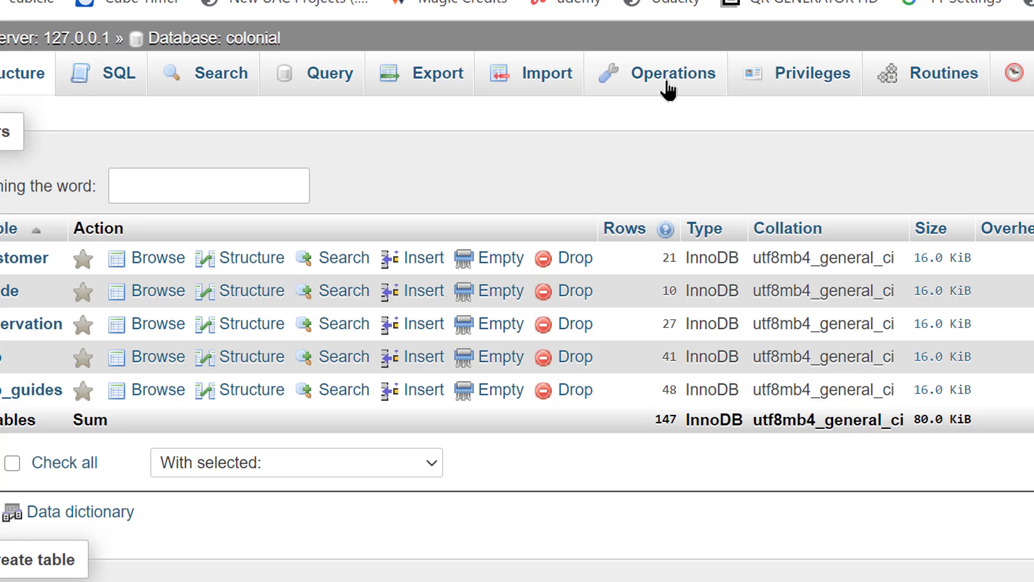
- On colonial's Operations page, fill the Create table form with name more_guide_stuff and 4 columns
left_click(668, 89)
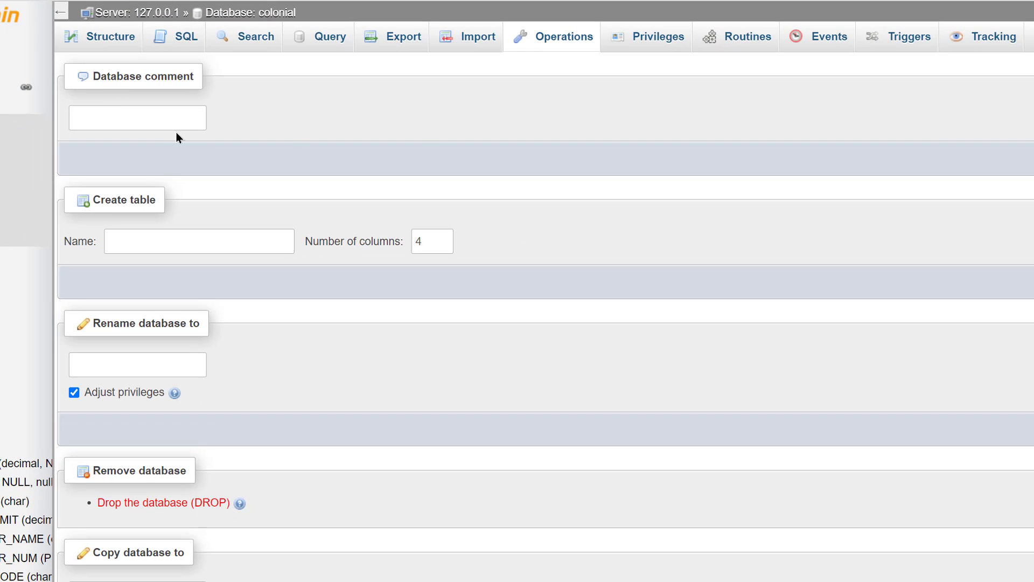
left_click(168, 248)
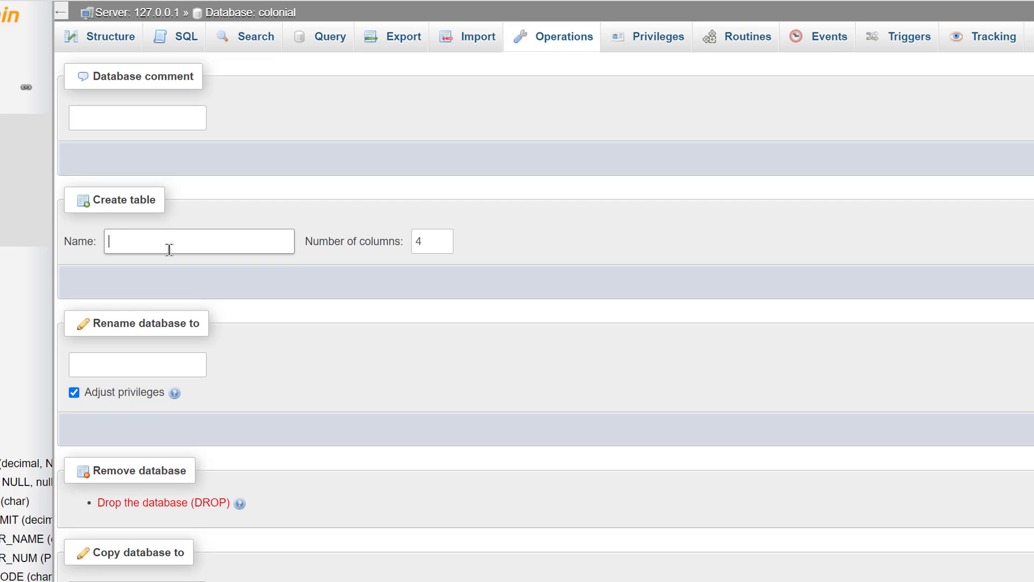
type("more_guide_stuff")
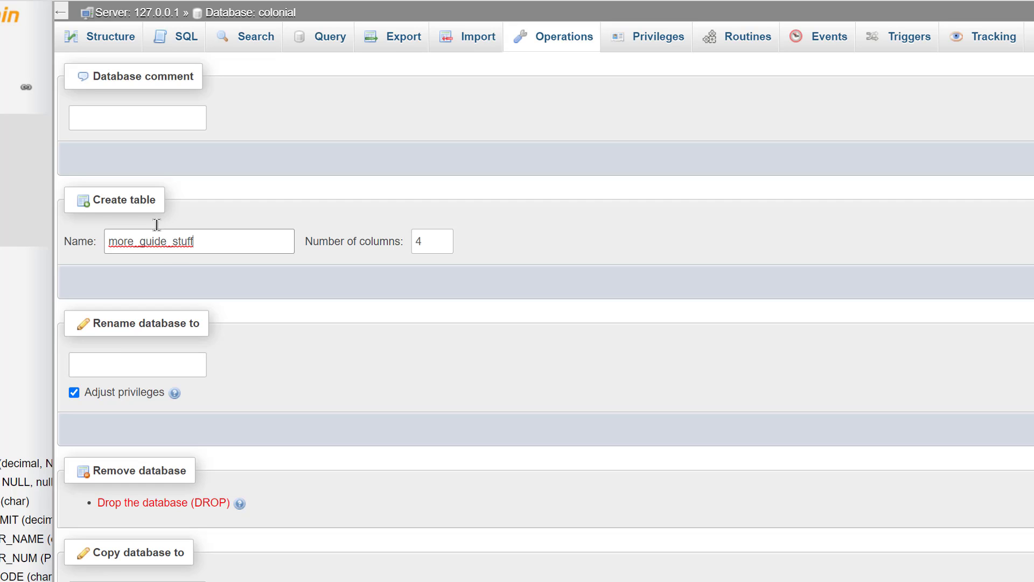
left_click(442, 238)
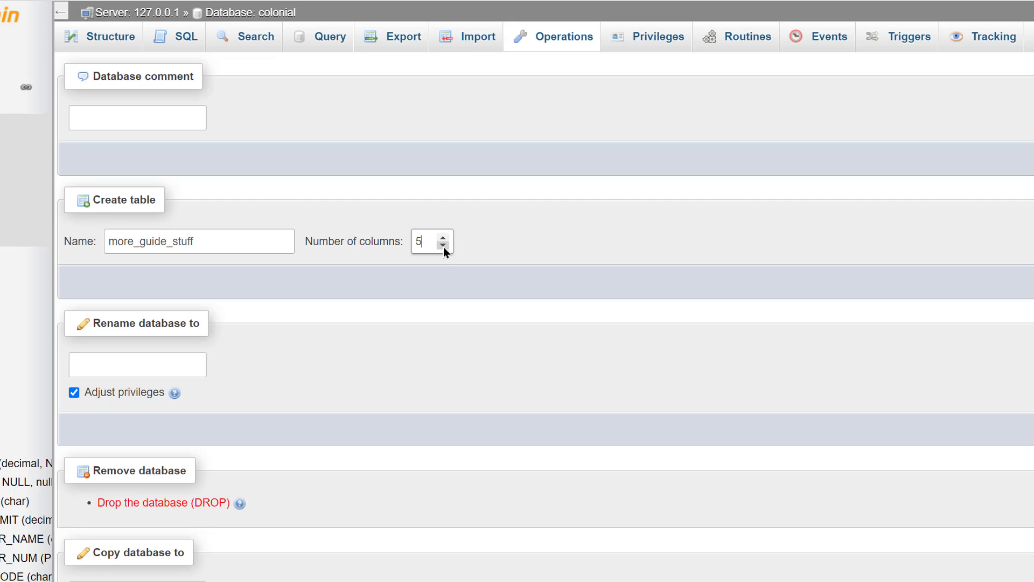
left_click(444, 246)
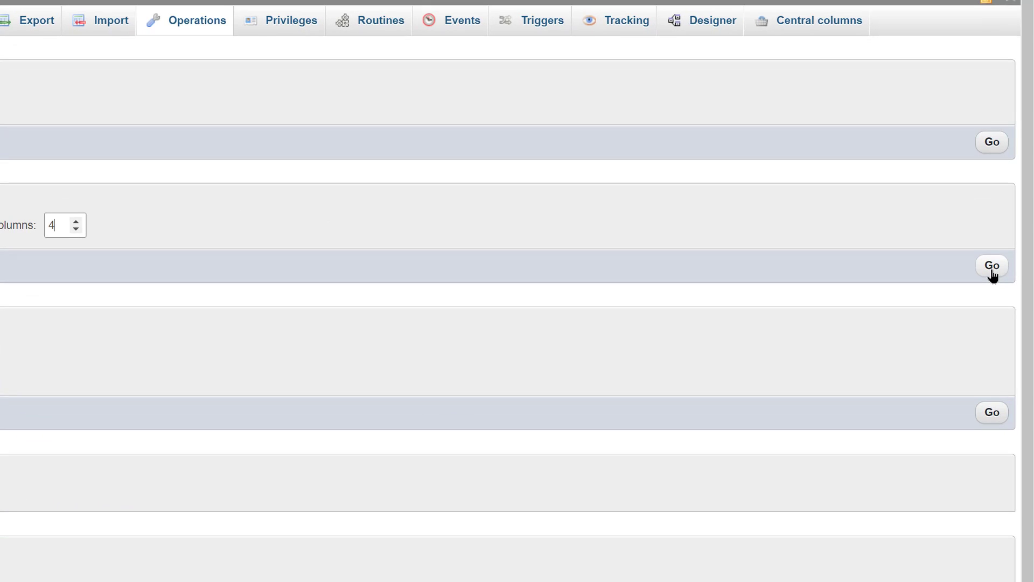
- Start the more_guide_stuff table with an id column set as auto-increment primary key
left_click(992, 266)
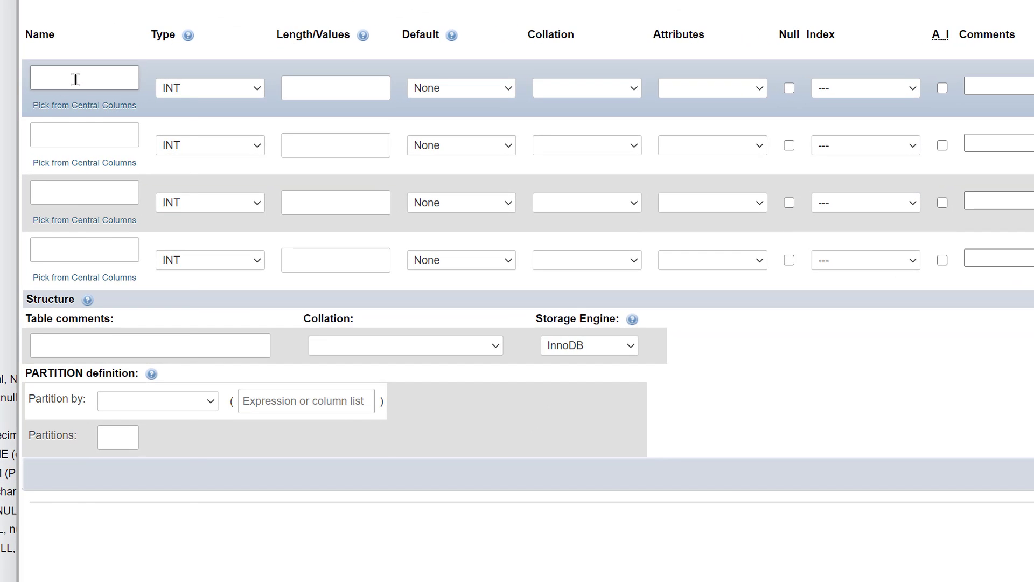
left_click(76, 79)
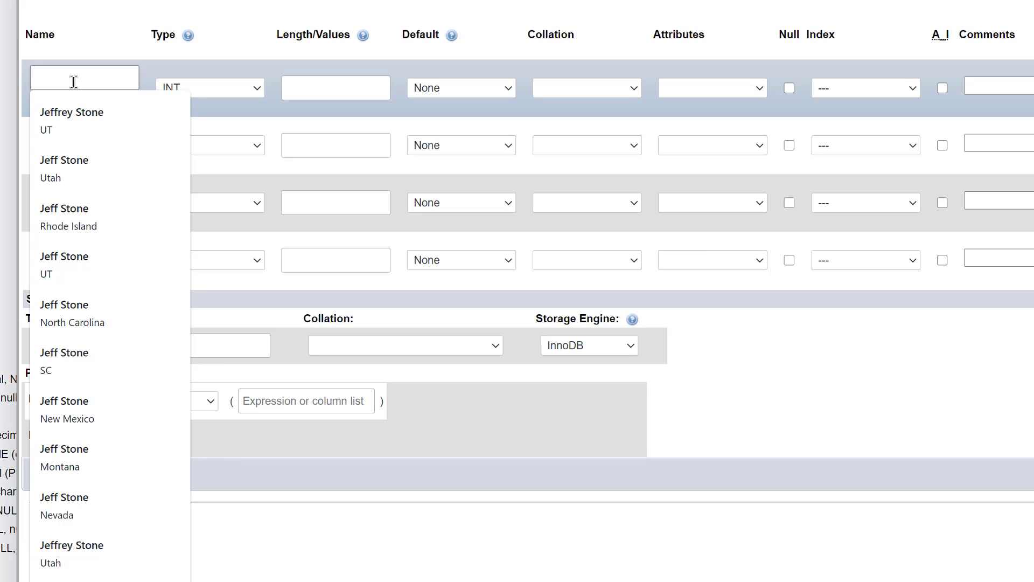
type("id")
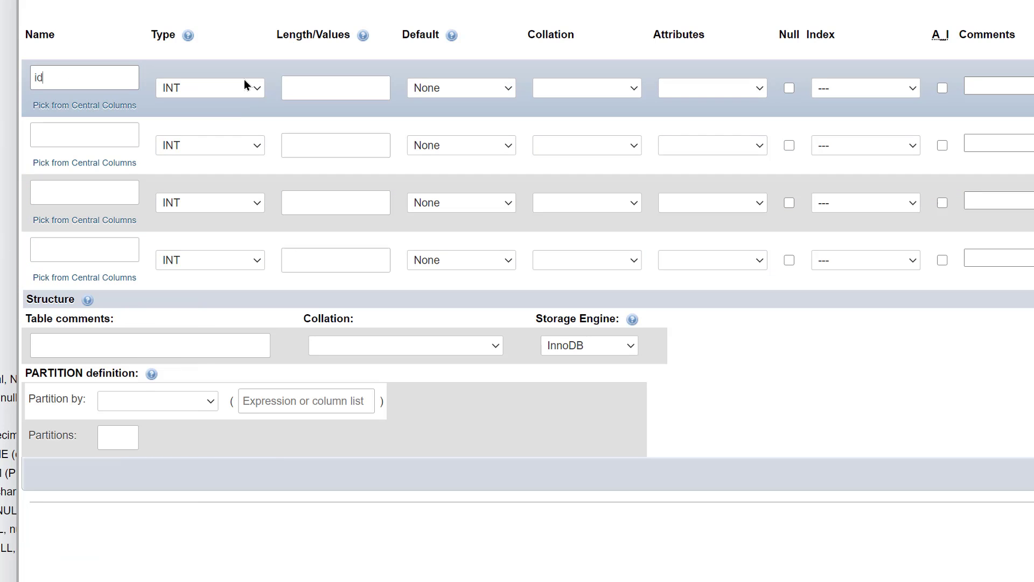
left_click(942, 87)
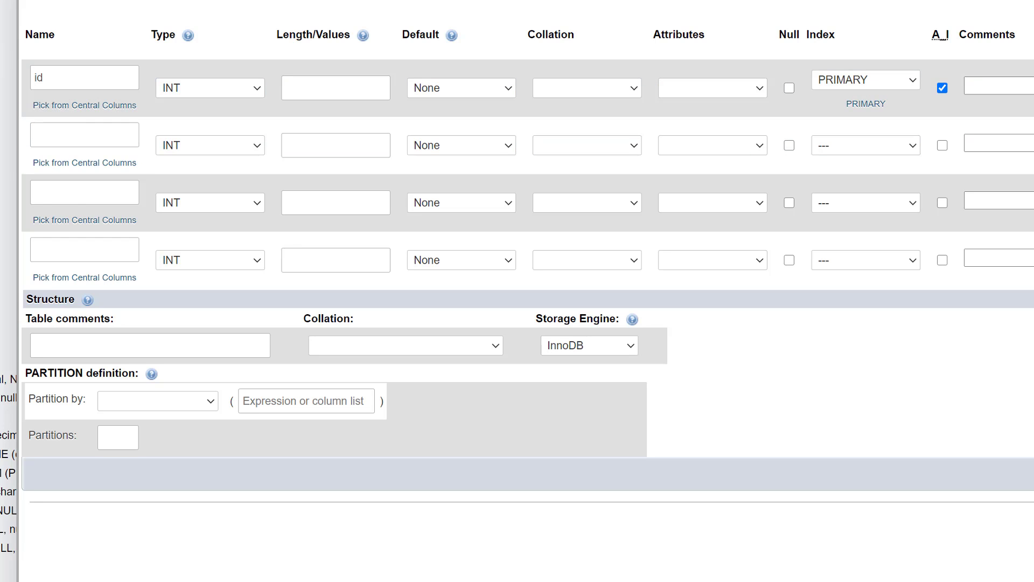
- Add a name column of type CHAR with length 50
left_click(63, 139)
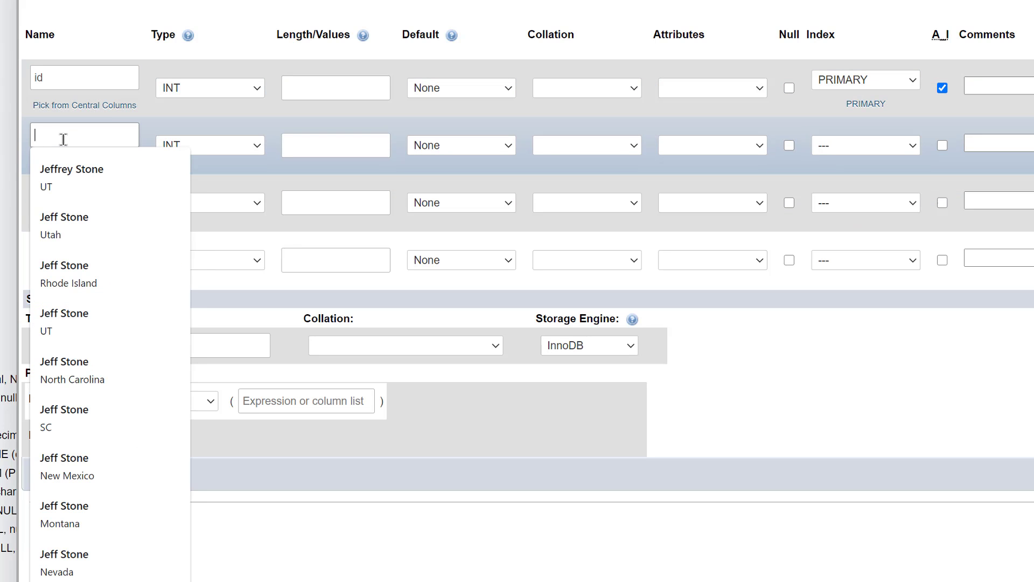
type("name")
left_click(210, 145)
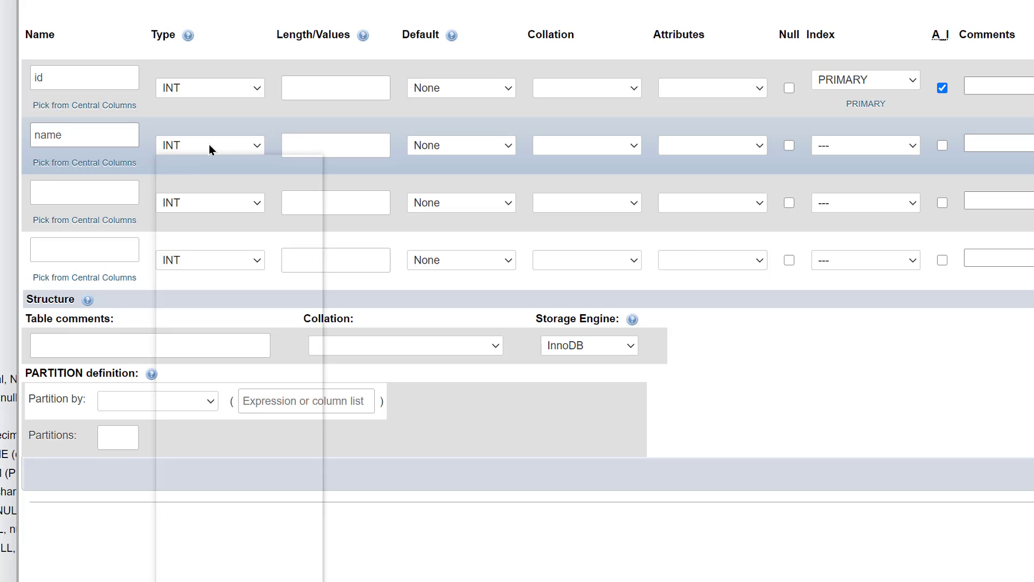
left_click(346, 155)
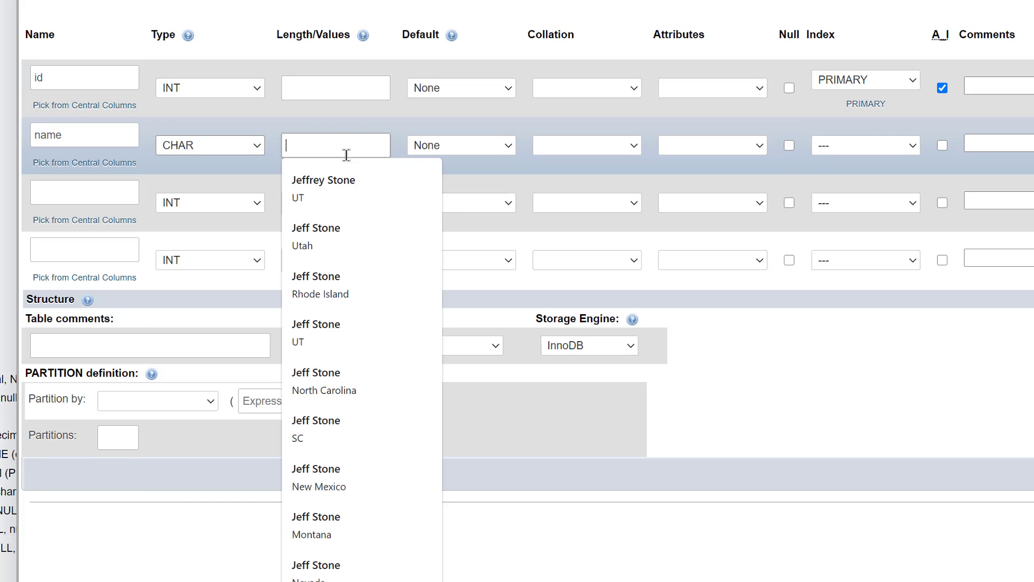
type("50")
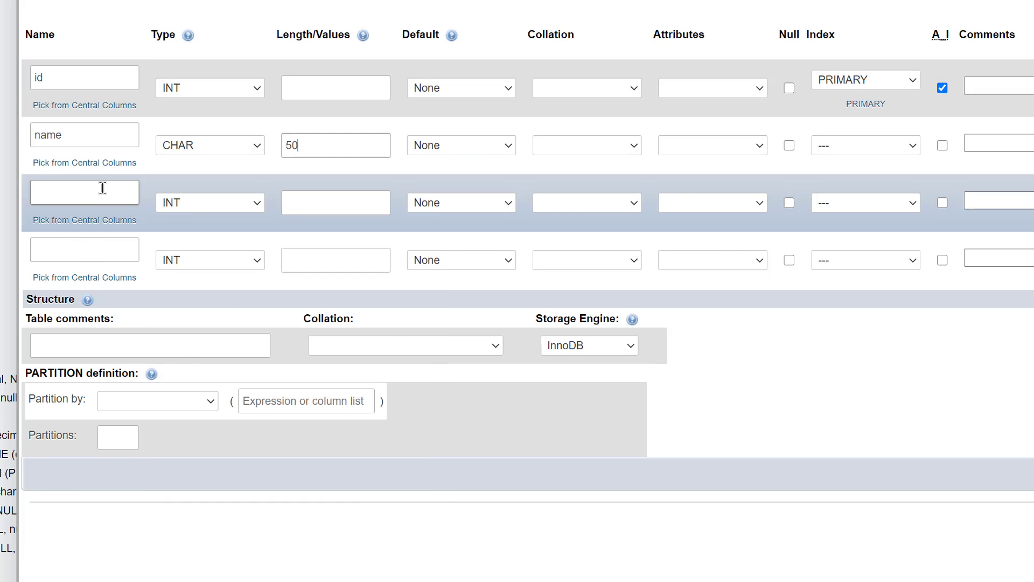
- Add a city column of type CHAR with length 50 and save the table
left_click(108, 189)
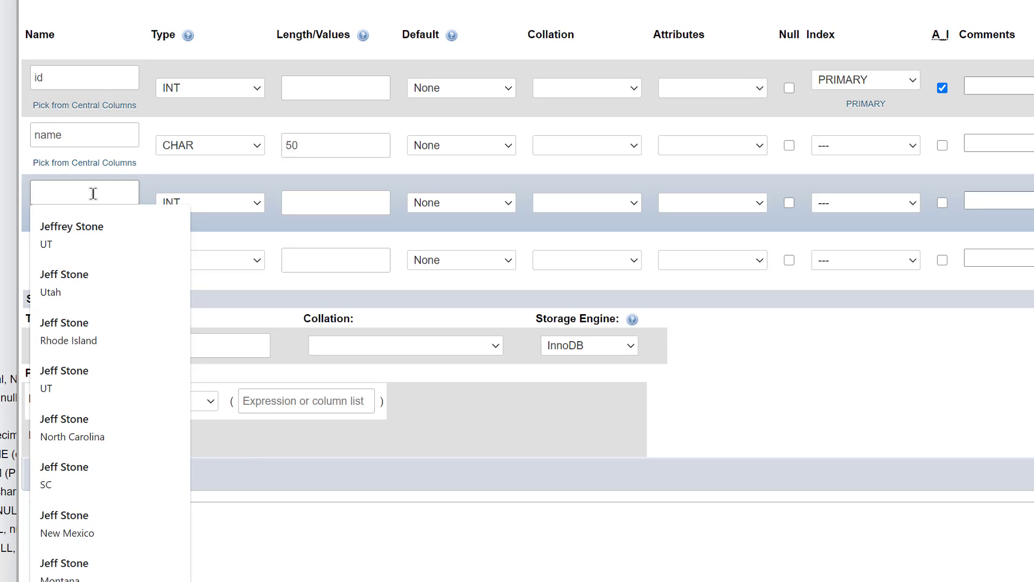
type("city")
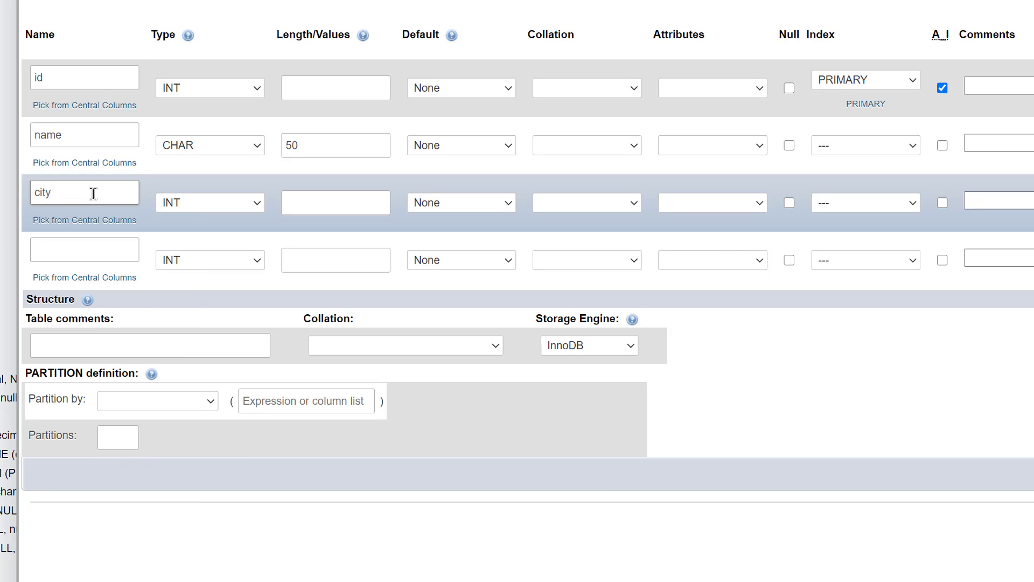
left_click(181, 199)
key("c")
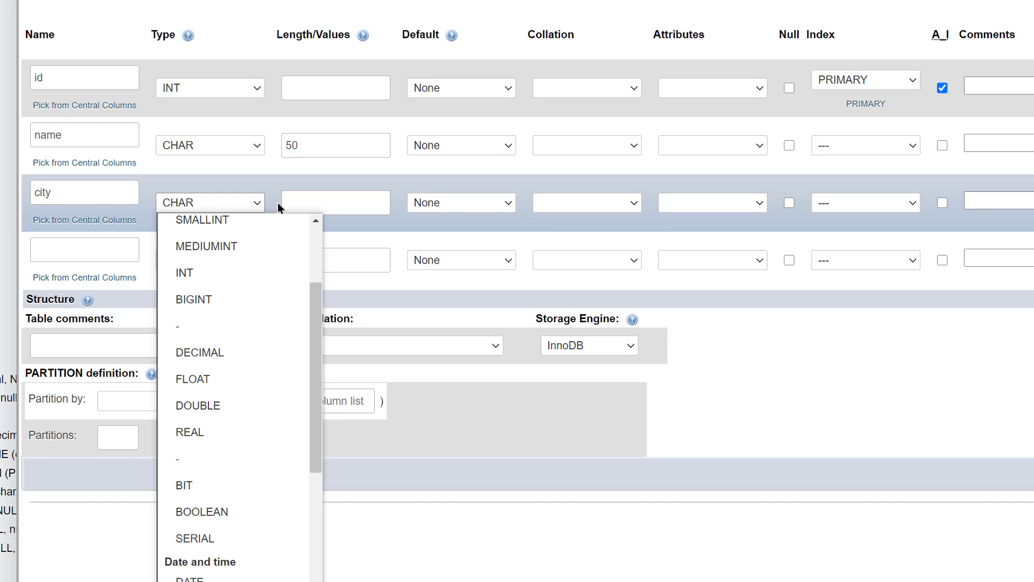
left_click(301, 200)
type("50")
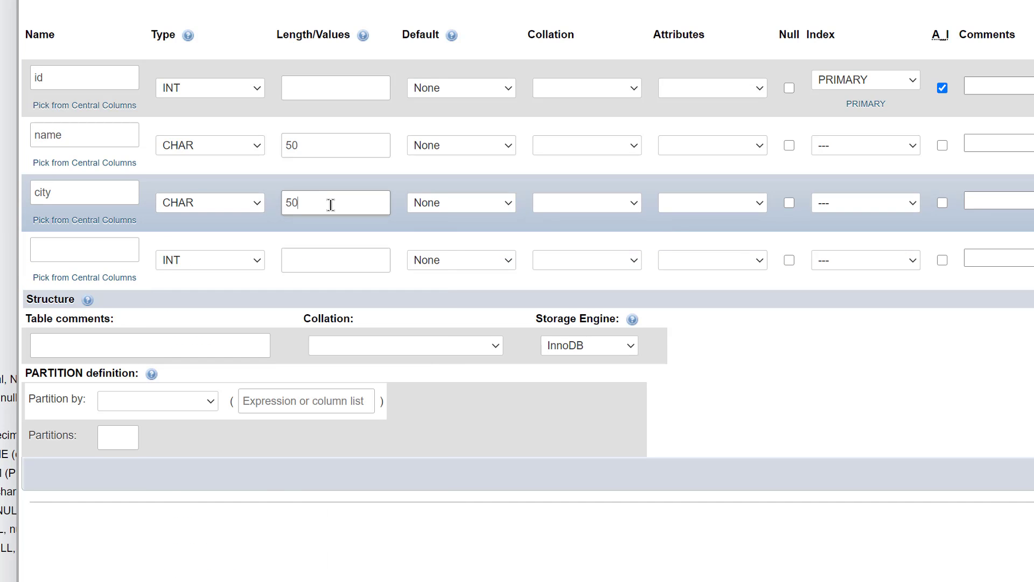
left_click(90, 249)
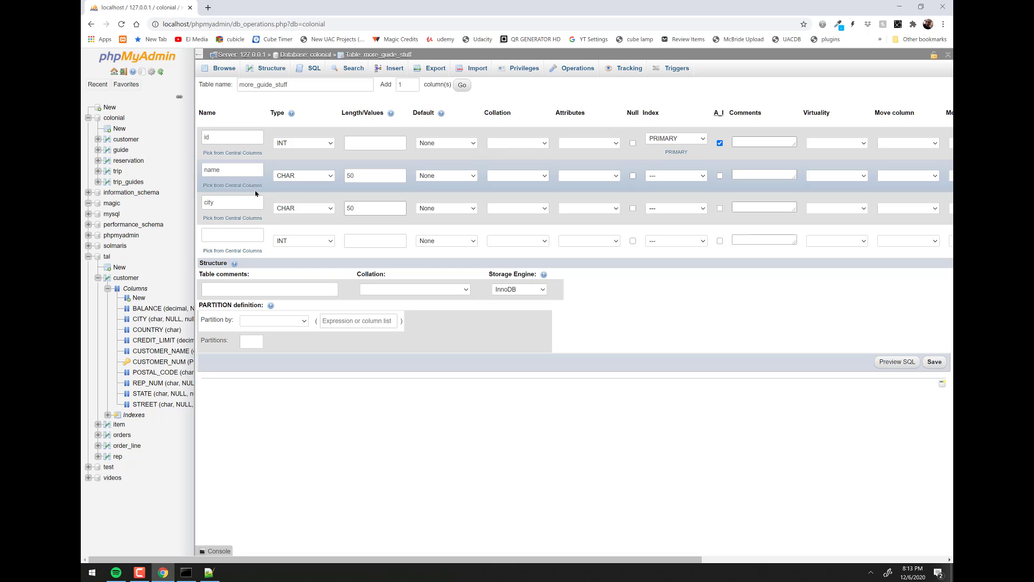
left_click(932, 362)
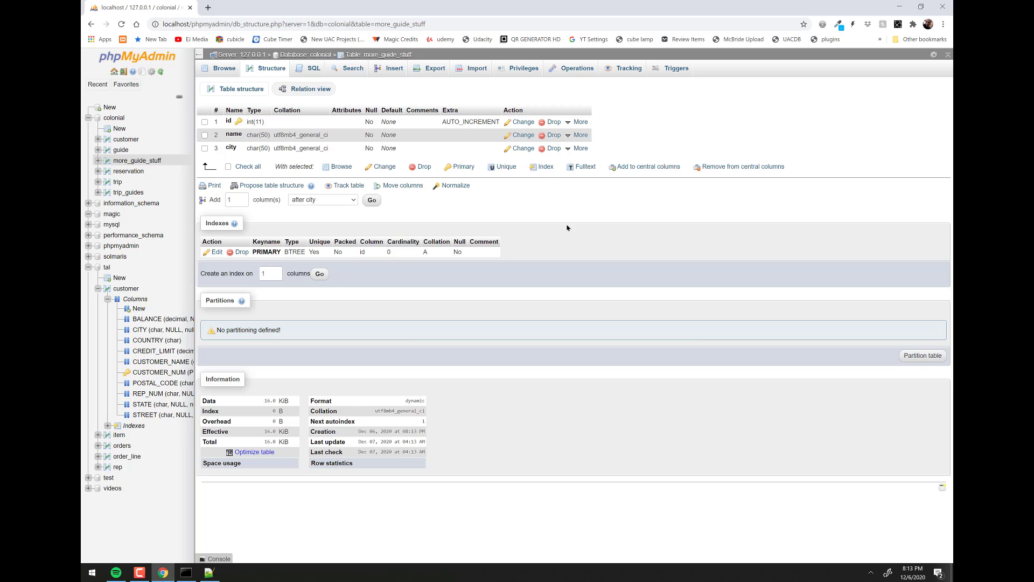
key("alt+Tab")
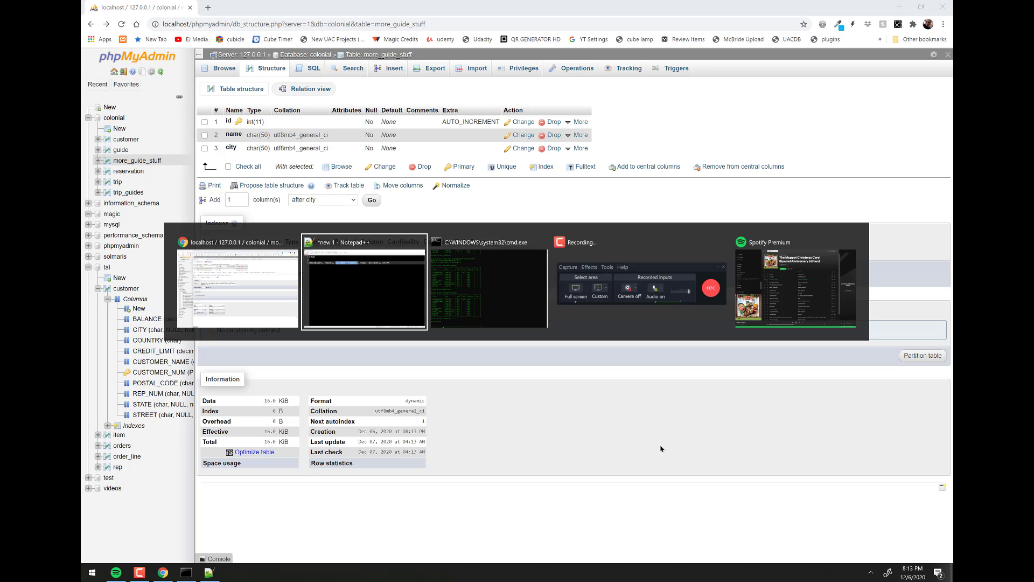
key("End")
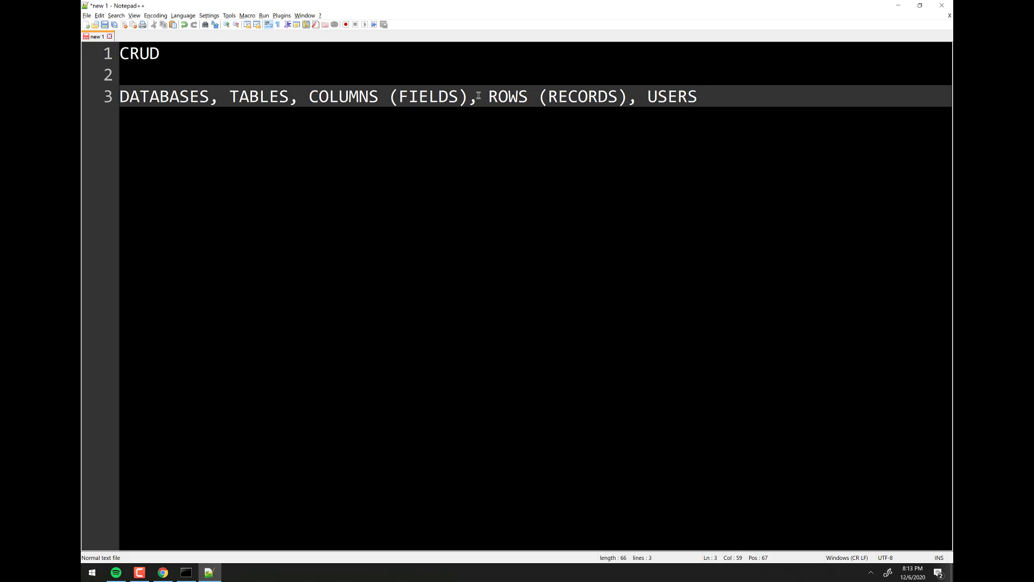
left_click_drag(478, 96, 120, 98)
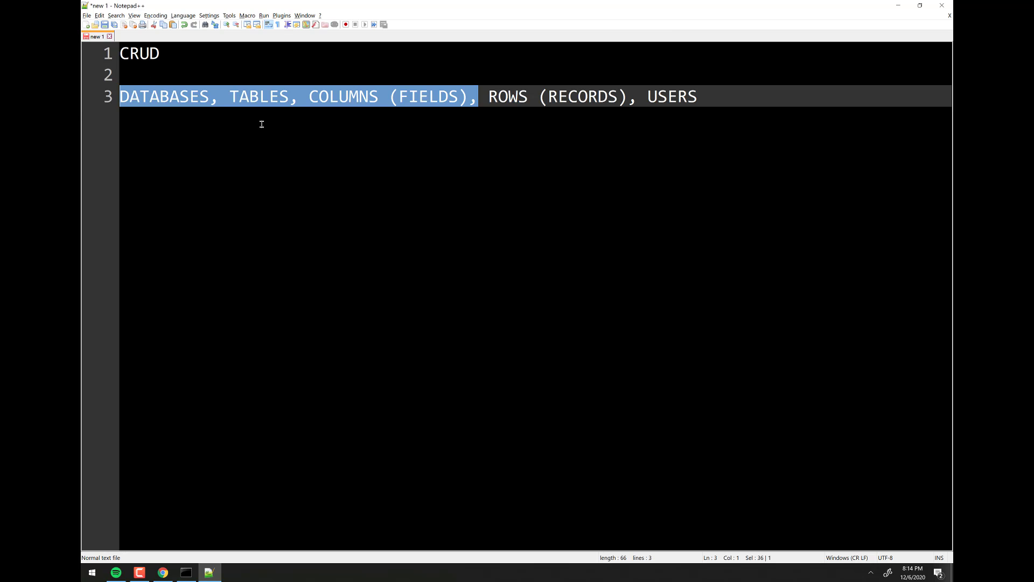
key("End")
double_click(213, 101)
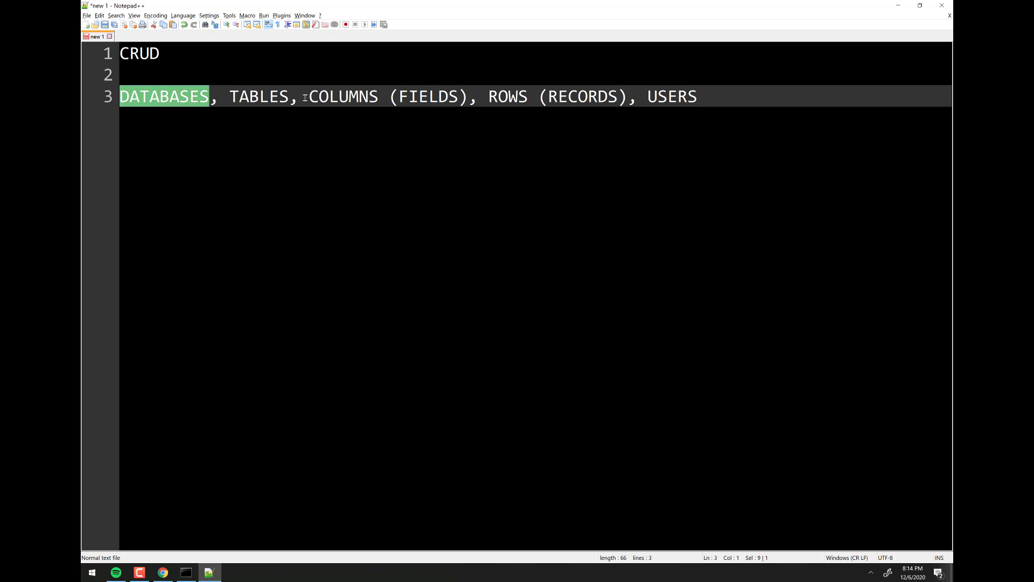
left_click_drag(299, 99, 199, 99)
left_click_drag(309, 96, 625, 105)
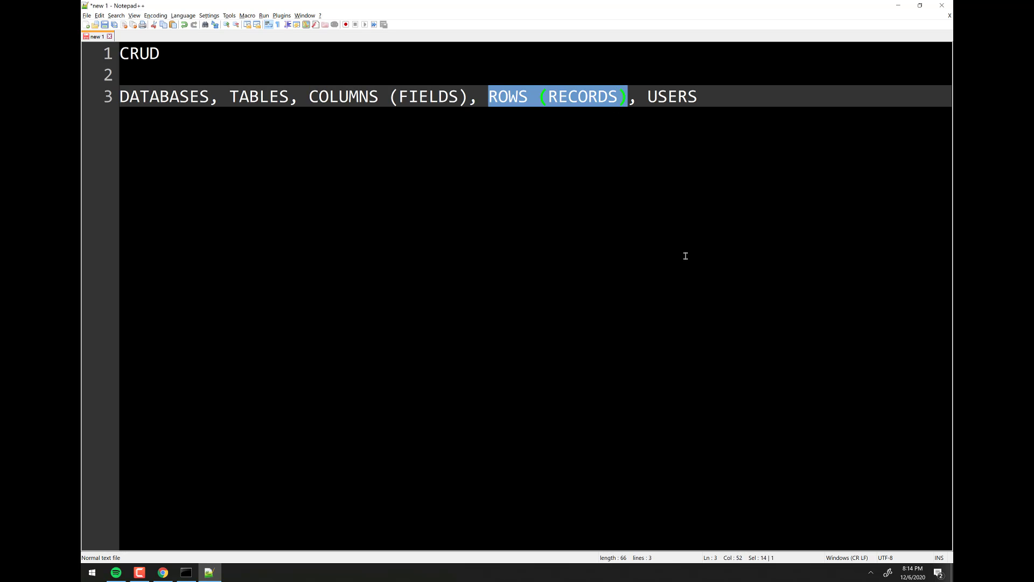
key("alt+Tab")
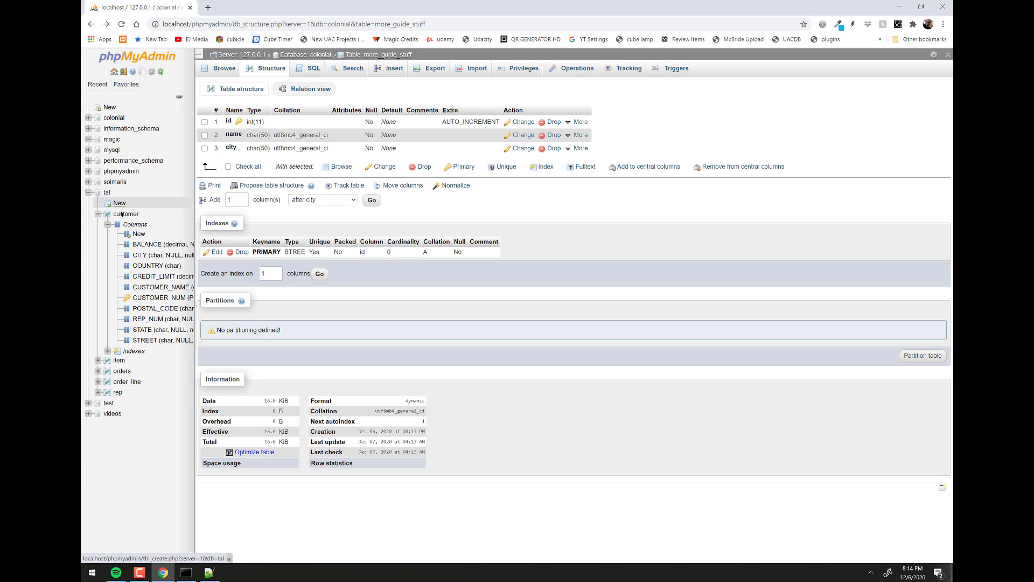
- Browse tal's customer table from the navigation tree to list its 12 rows
left_click(127, 215)
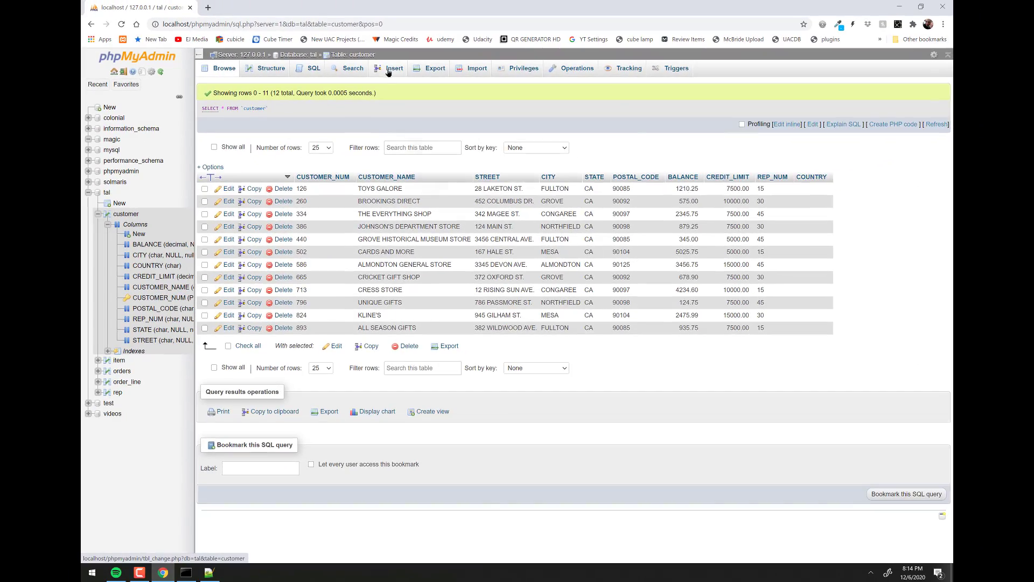
- Start a new customer row with its customer number, name Beavis Incorporated and street address
left_click(445, 141)
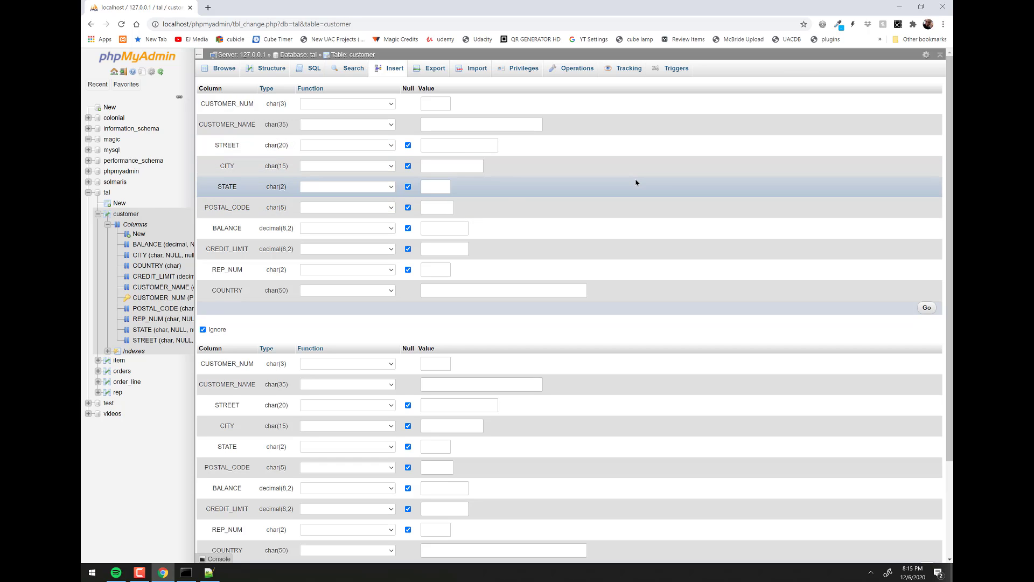
scroll(663, 226, "down", 3)
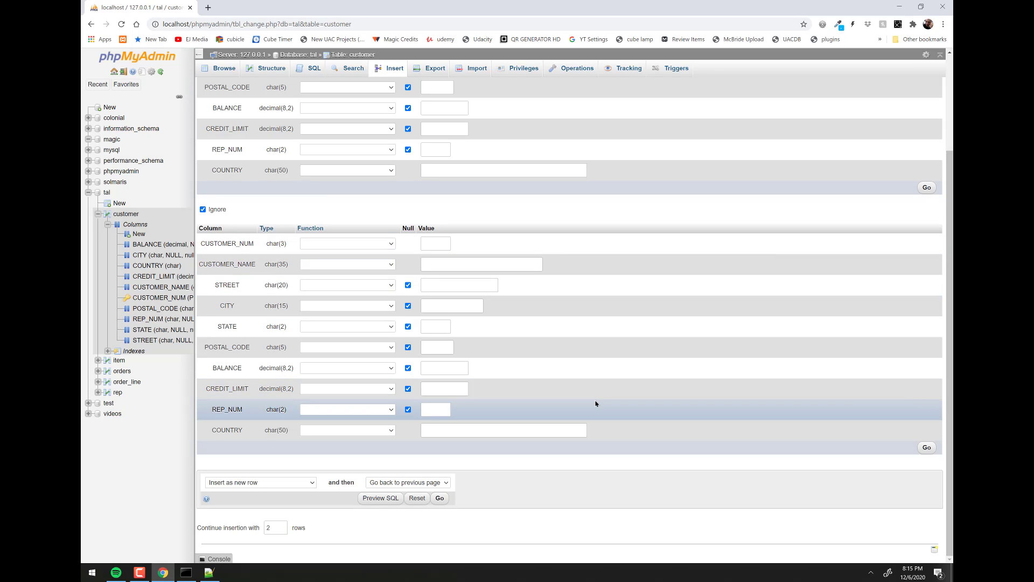
scroll(480, 261, "up", 3)
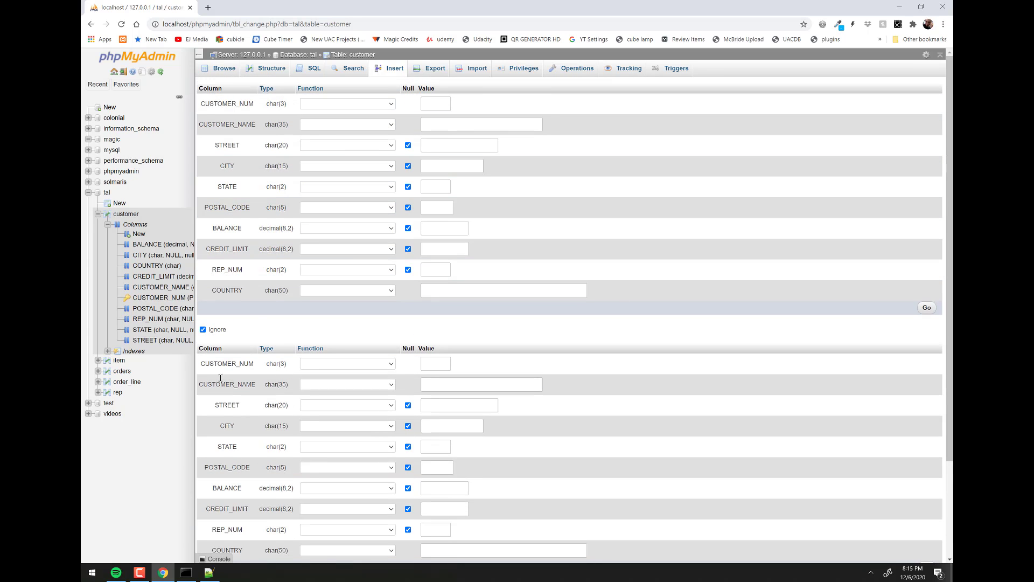
scroll(335, 478, "down", 3)
scroll(425, 409, "up", 3)
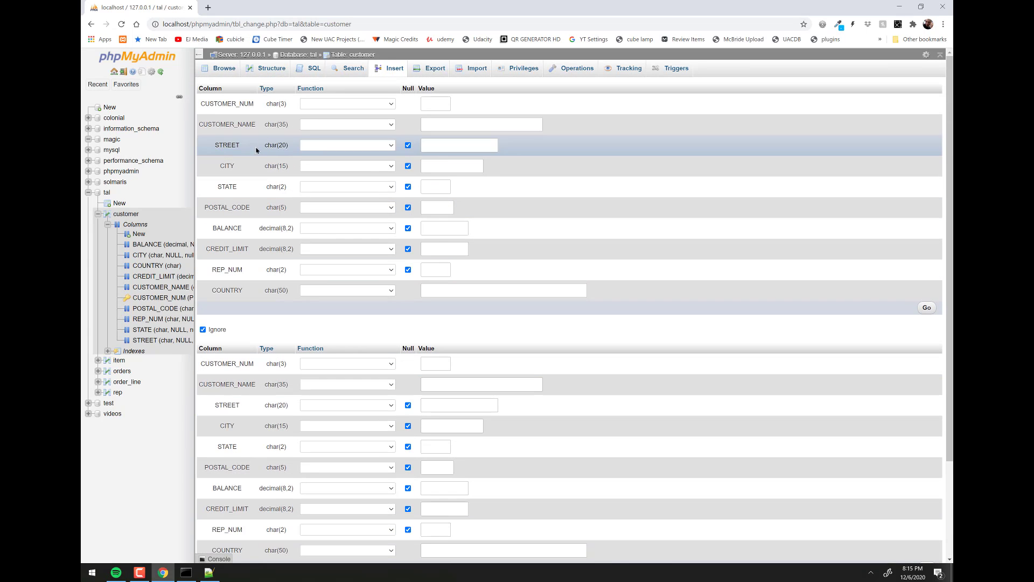
left_click(389, 104)
left_click(377, 103)
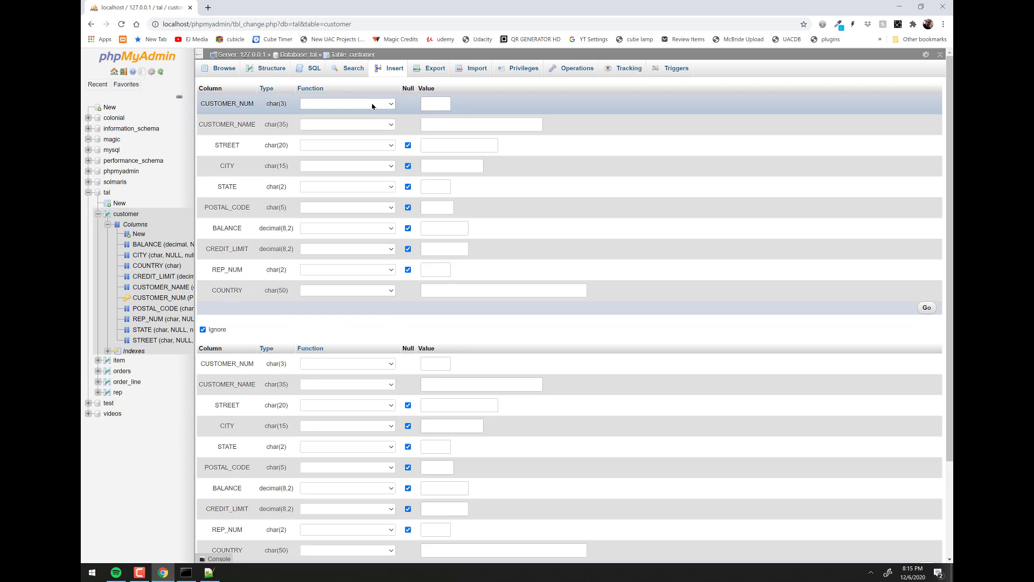
left_click(435, 103)
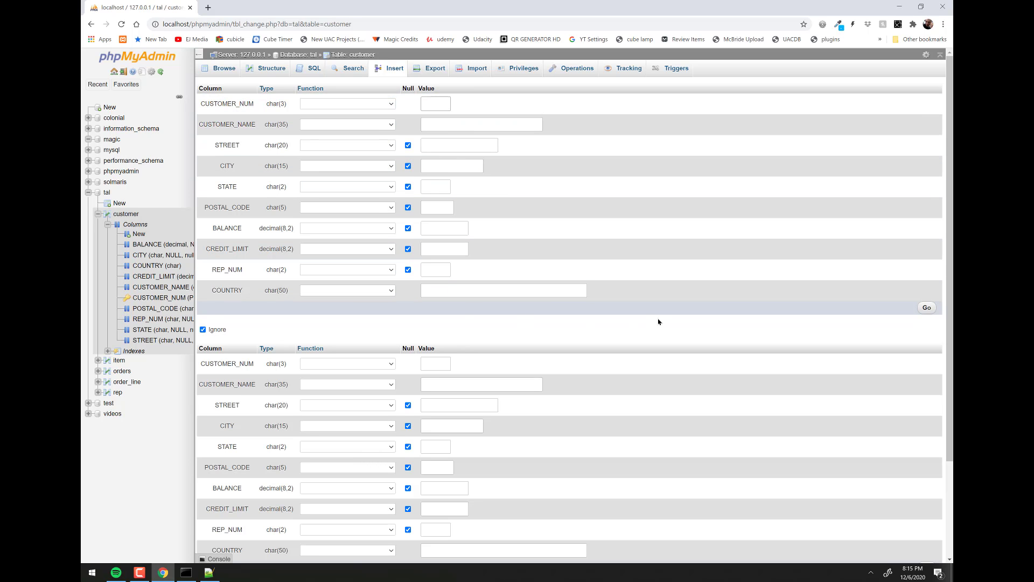
type("999")
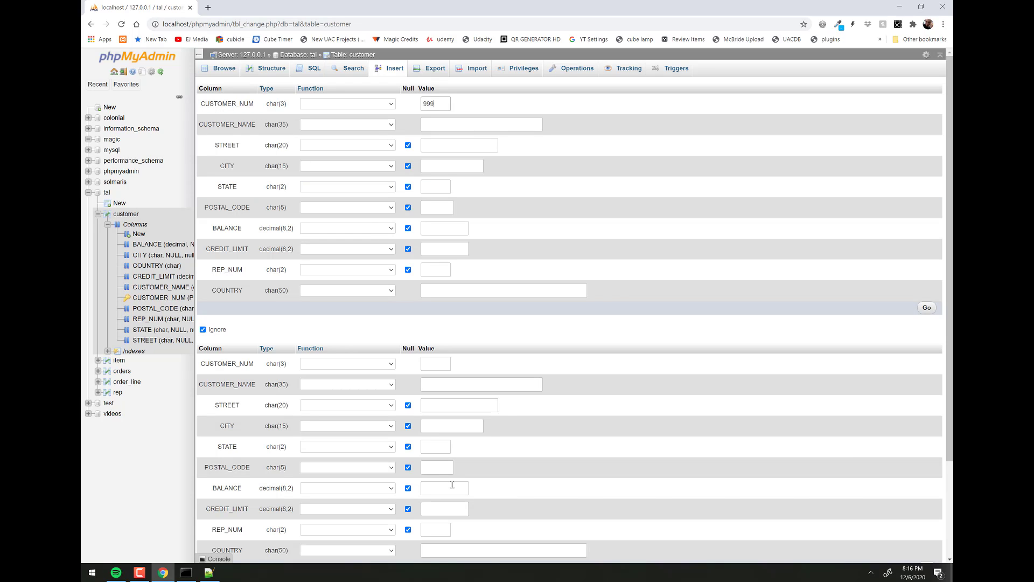
left_click(454, 124)
type("Beavis Incorporated")
left_click(472, 151)
type("123 m")
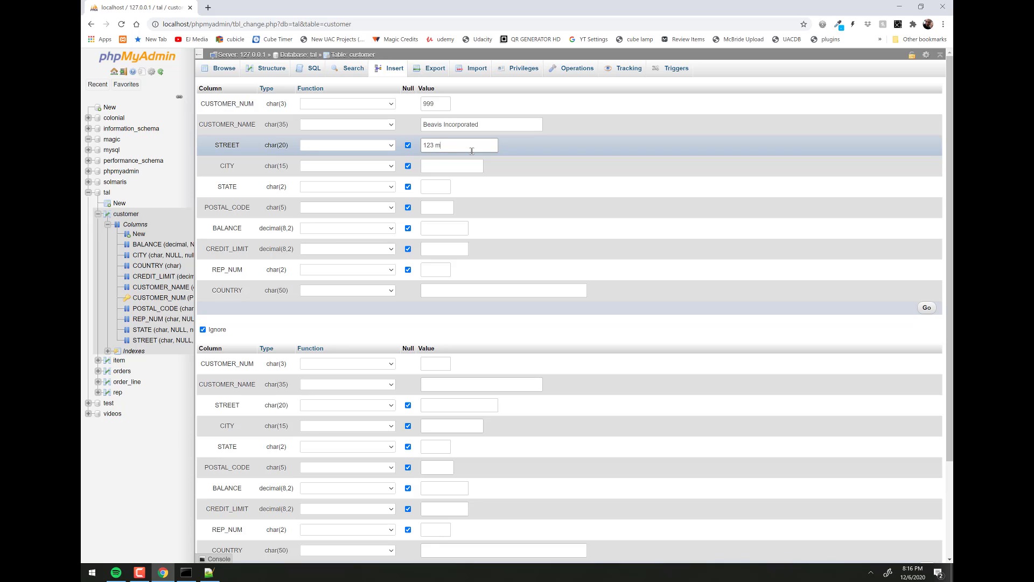
key("BackSpace")
type("Main")
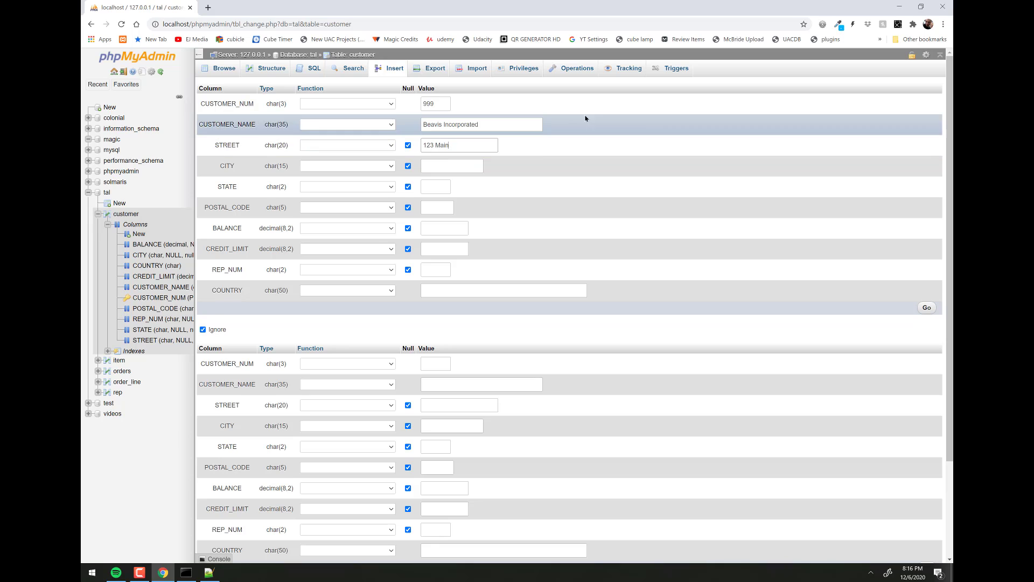
- Fill in city, state, postal code, balance 0, credit limit 1000, rep 15, country USA, and insert the row
left_click(469, 168)
type("Winl")
key("BackSpace")
type("slow")
left_click(440, 188)
type("UT")
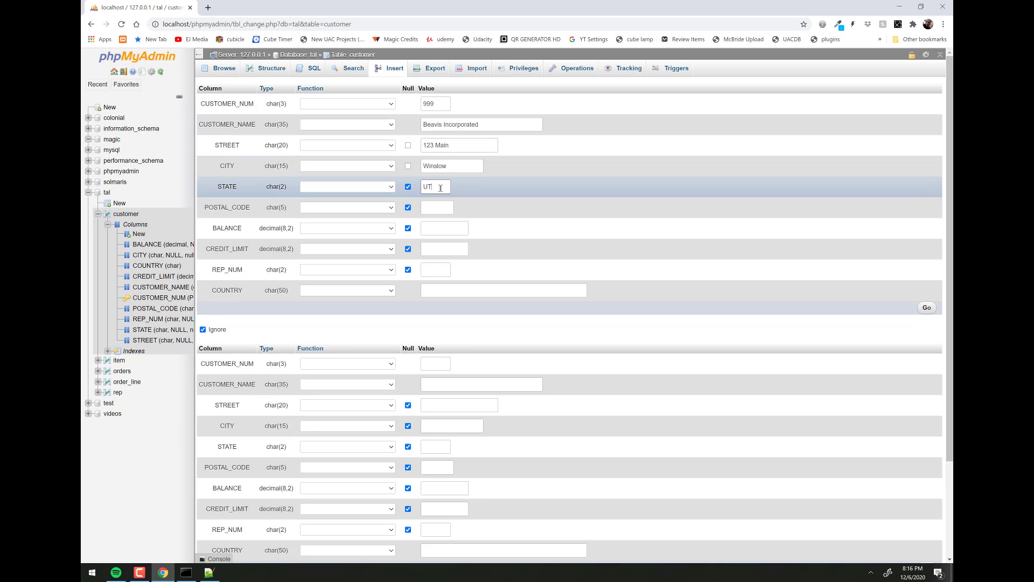
left_click(444, 209)
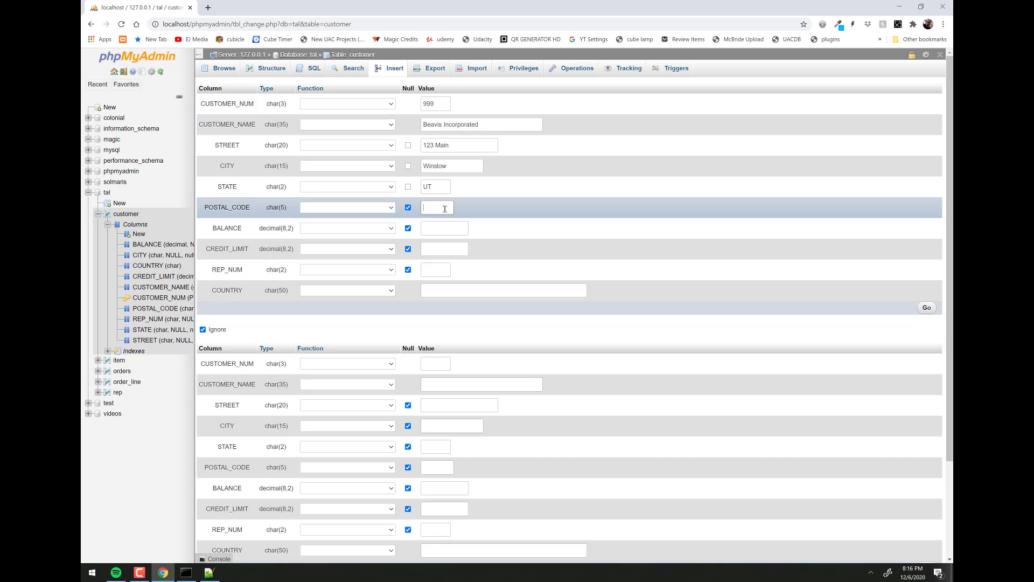
type("88888")
left_click(458, 228)
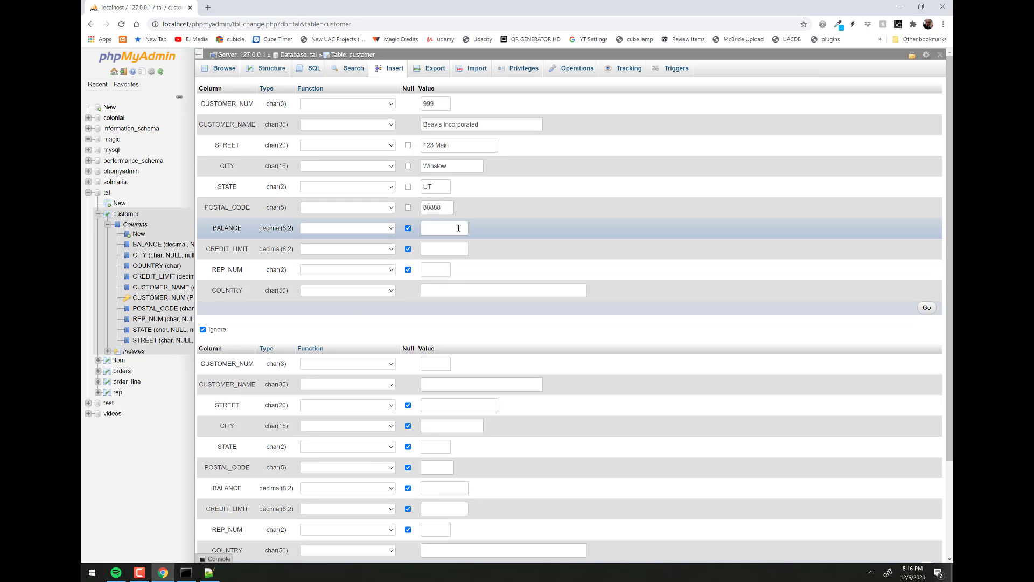
type("0")
left_click(451, 248)
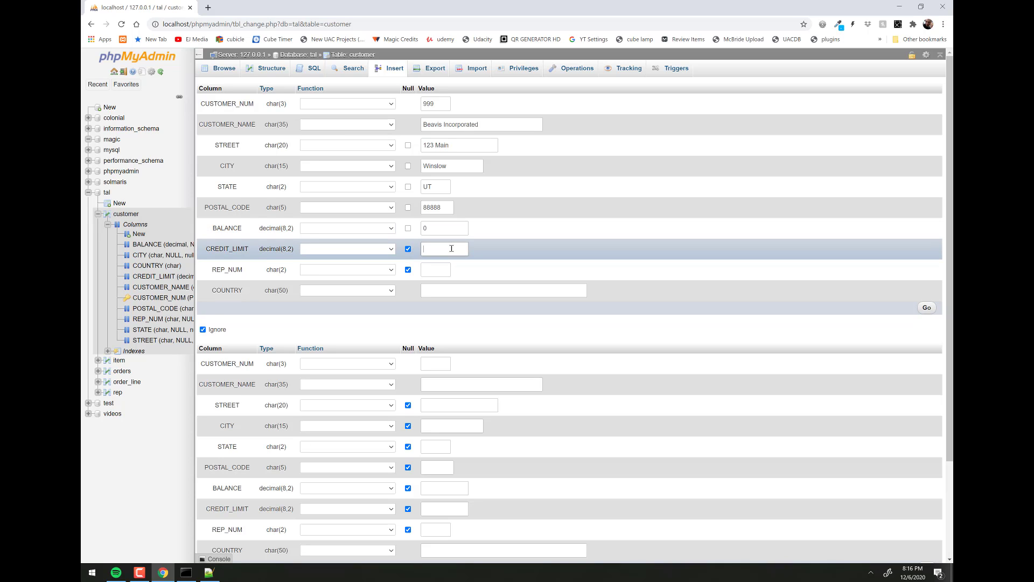
left_click(438, 269)
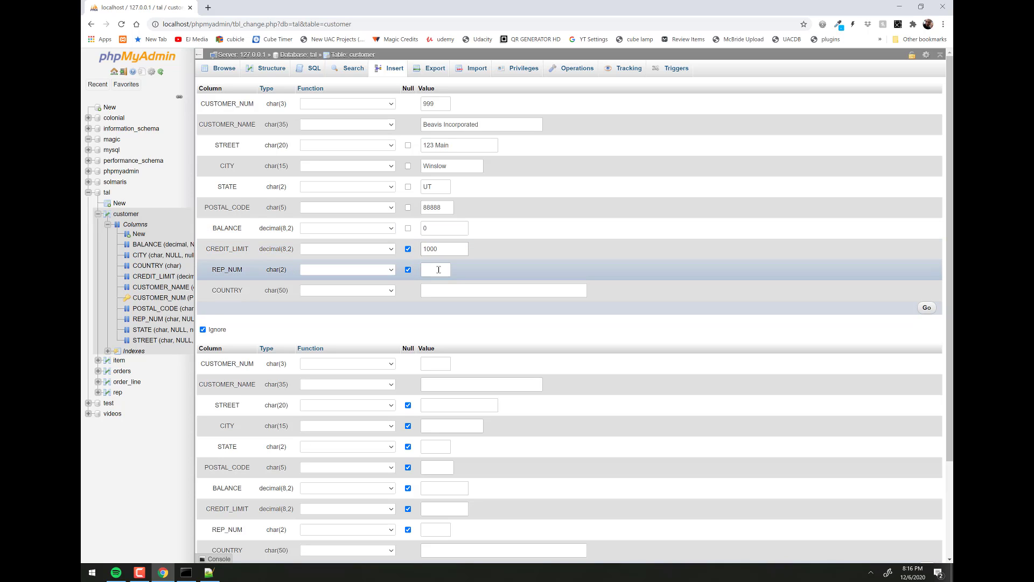
type("15")
left_click(476, 290)
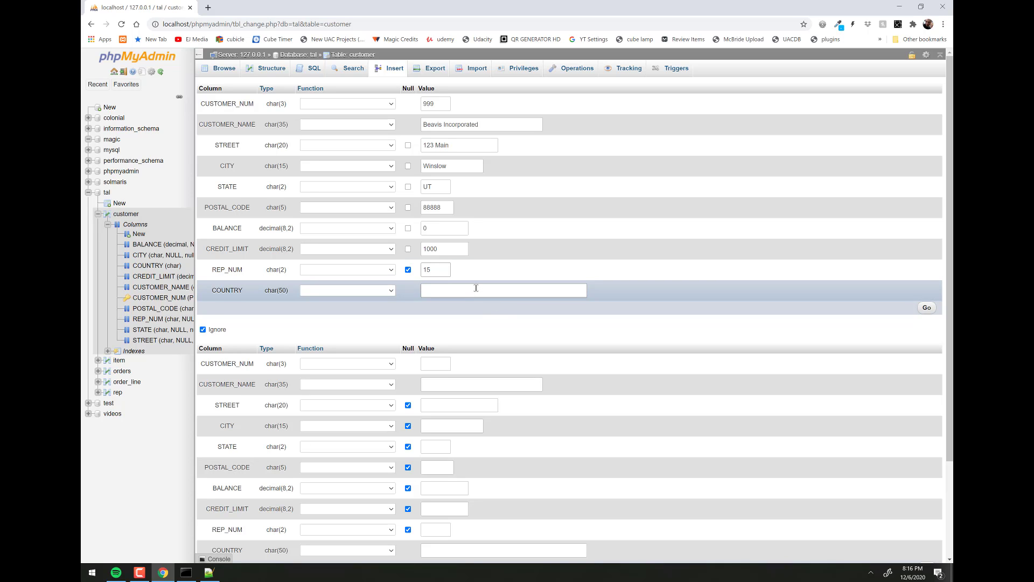
type("USA")
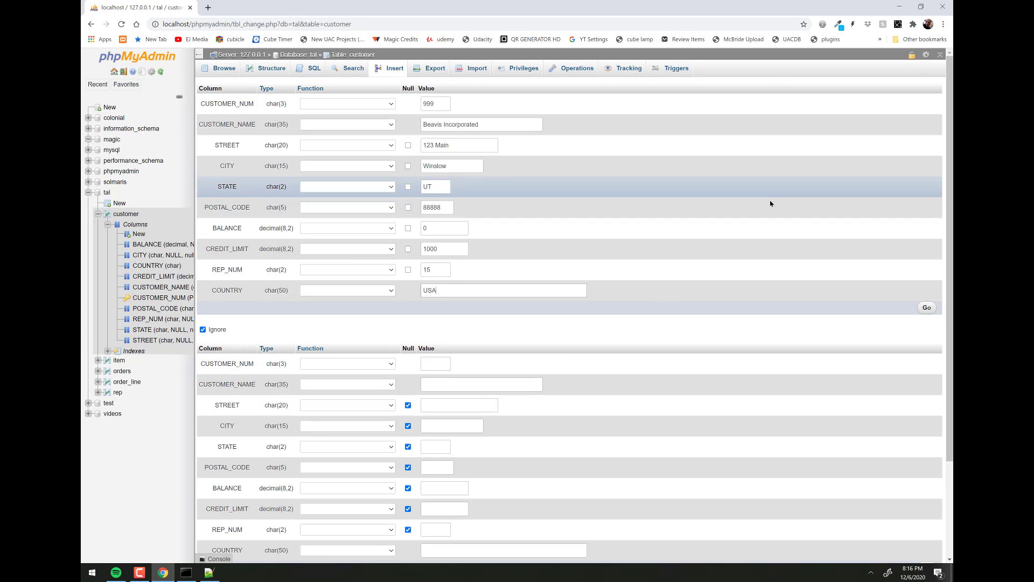
scroll(760, 202, "down", 2)
scroll(758, 206, "up", 2)
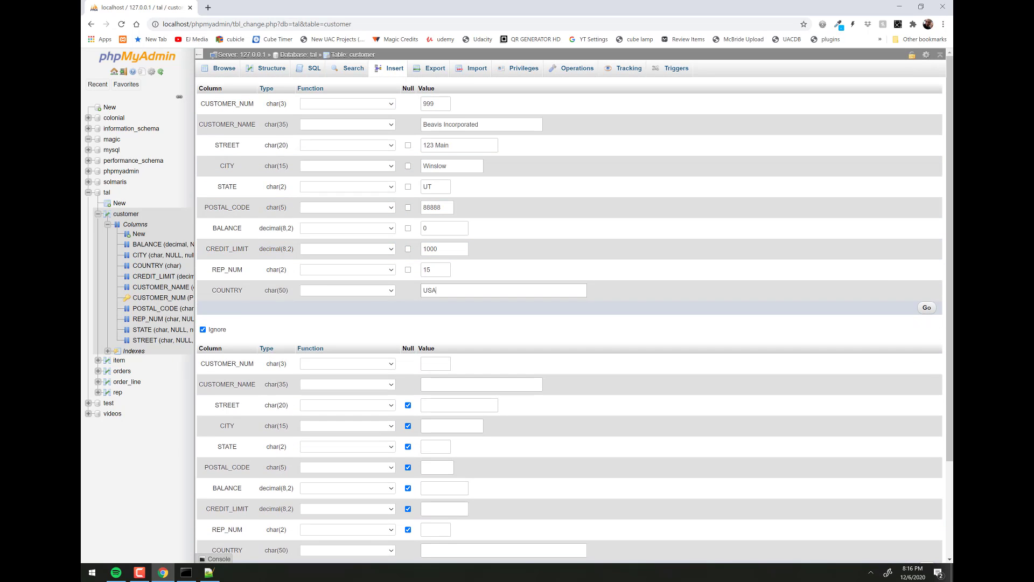
left_click(923, 309)
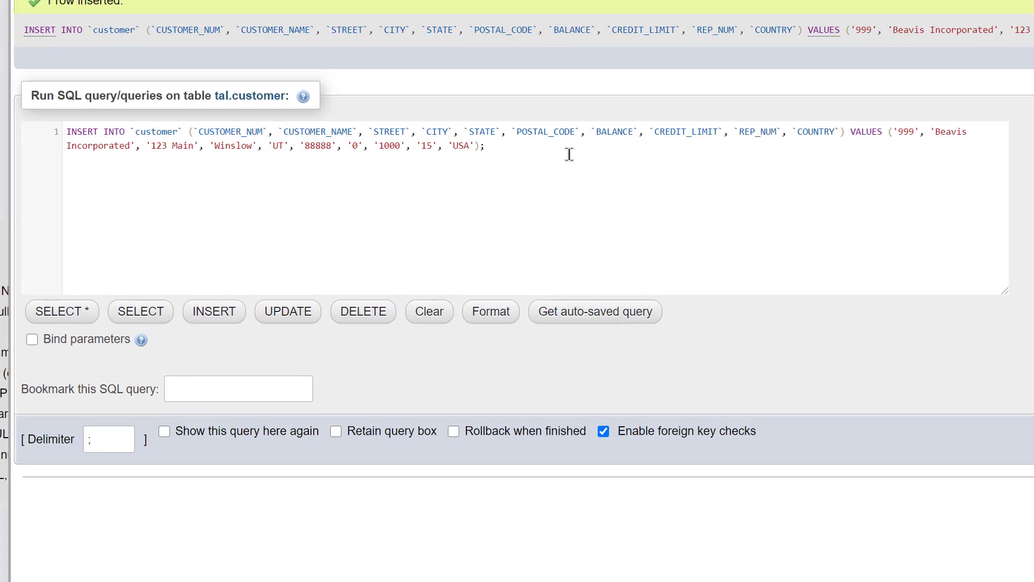
- Browse the customer table to see 13 rows including the new Beavis Incorporated customer
left_click_drag(582, 154, 52, 132)
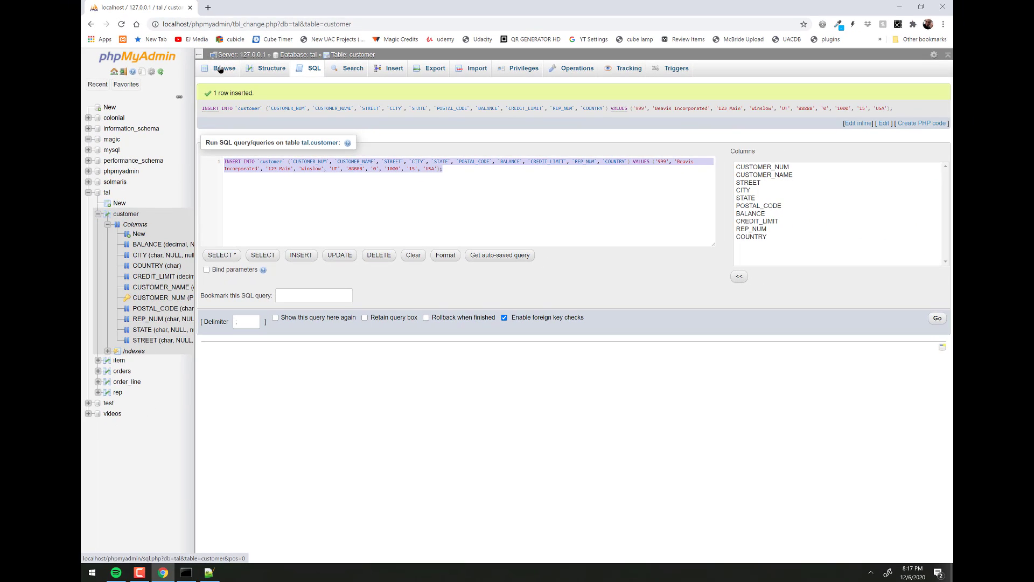
left_click(219, 70)
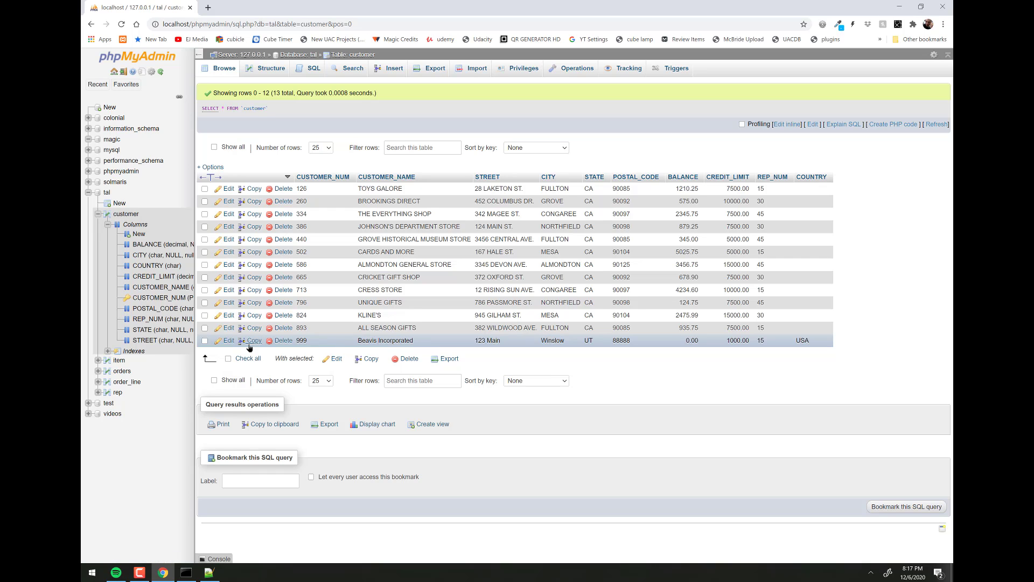
- Edit the Beavis Incorporated row, changing its credit limit to 5000.00, and save
left_click(227, 341)
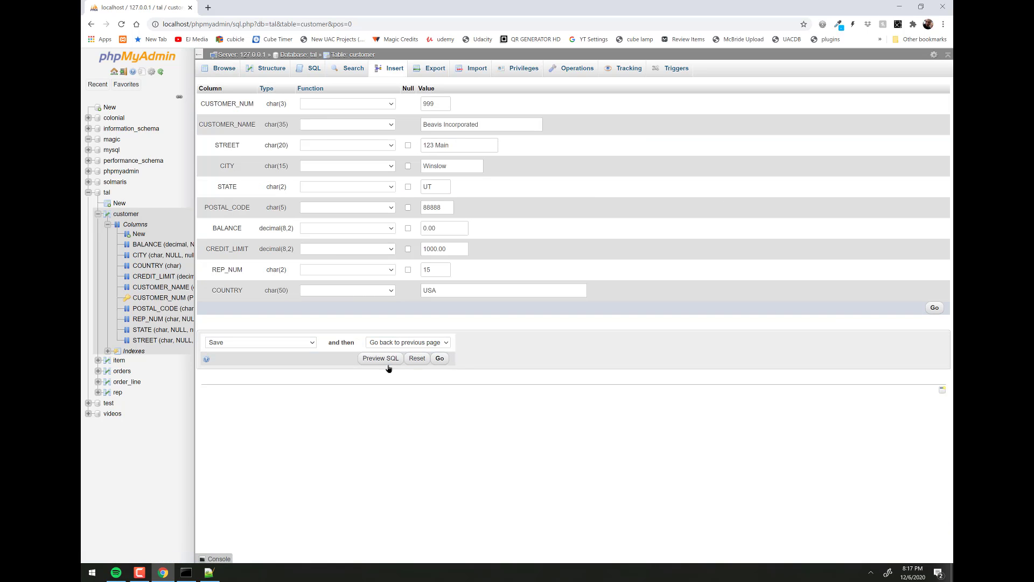
left_click(935, 309)
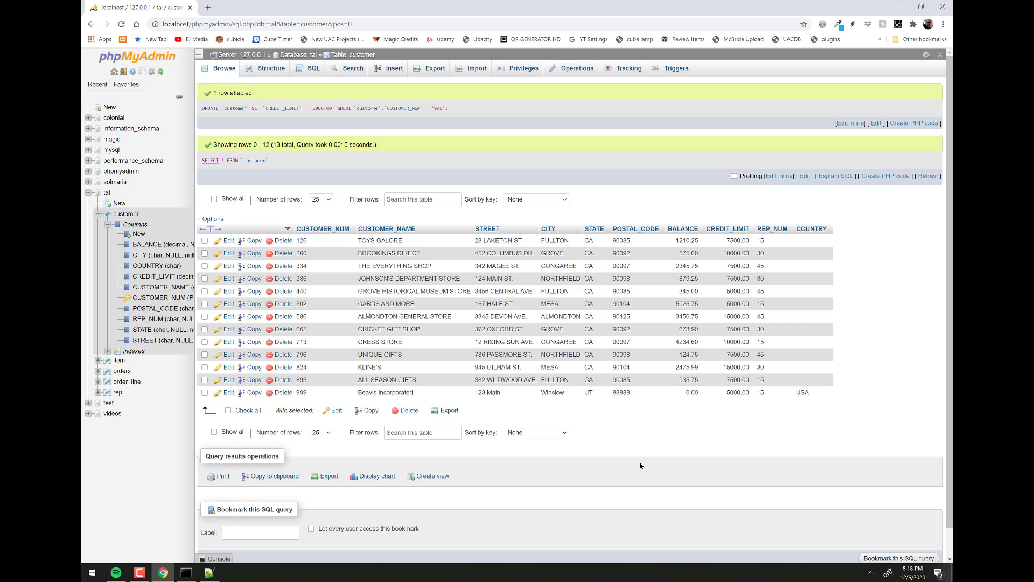
- Delete the Beavis Incorporated row and confirm, leaving 12 customers
left_click(284, 394)
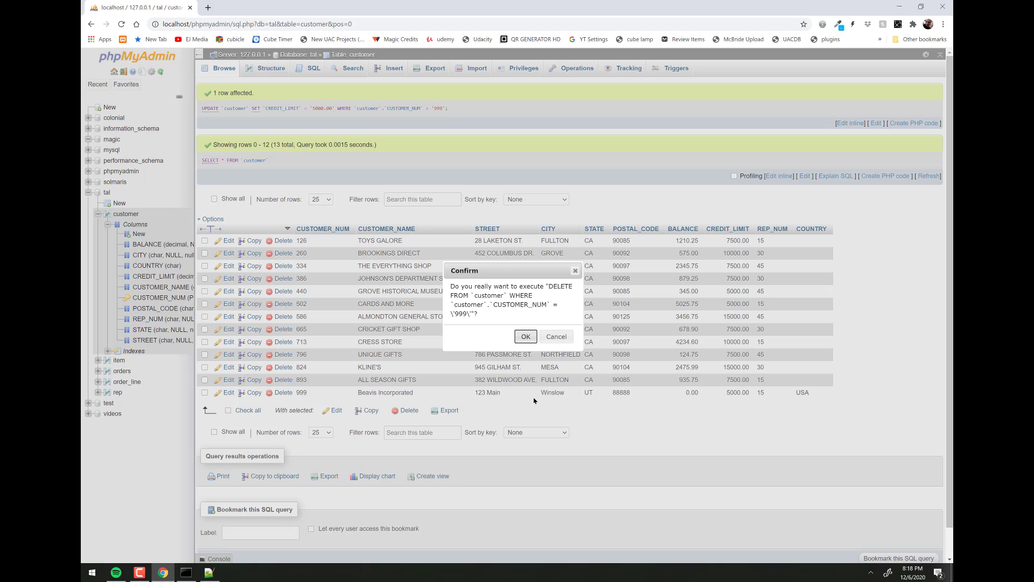
left_click(525, 337)
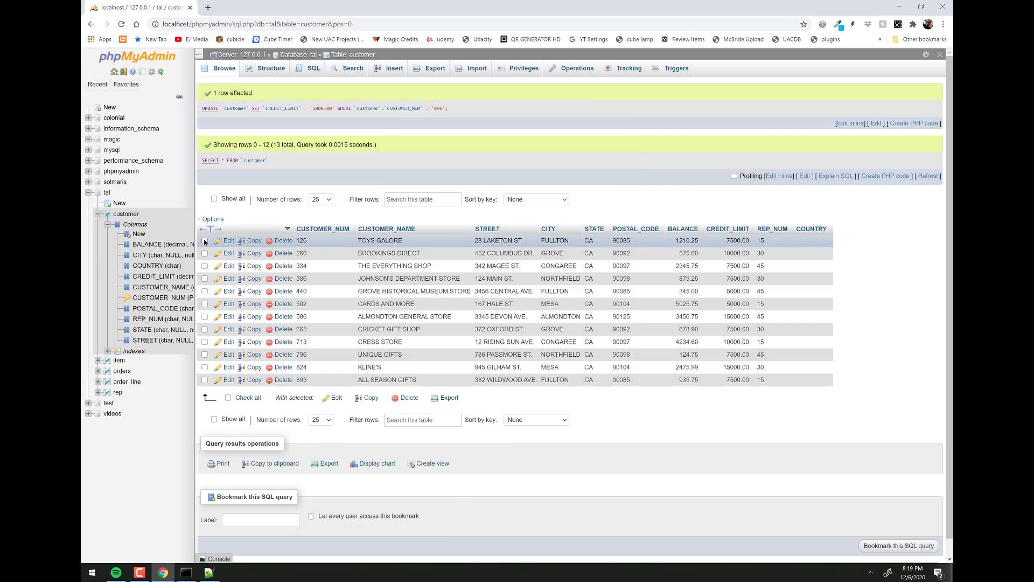
- Tick the TOYS GALORE, THE EVERYTHING SHOP and JOHNSON'S DEPARTMENT STORE rows, leaving the other row unticked
left_click(205, 241)
left_click(205, 253)
left_click(205, 266)
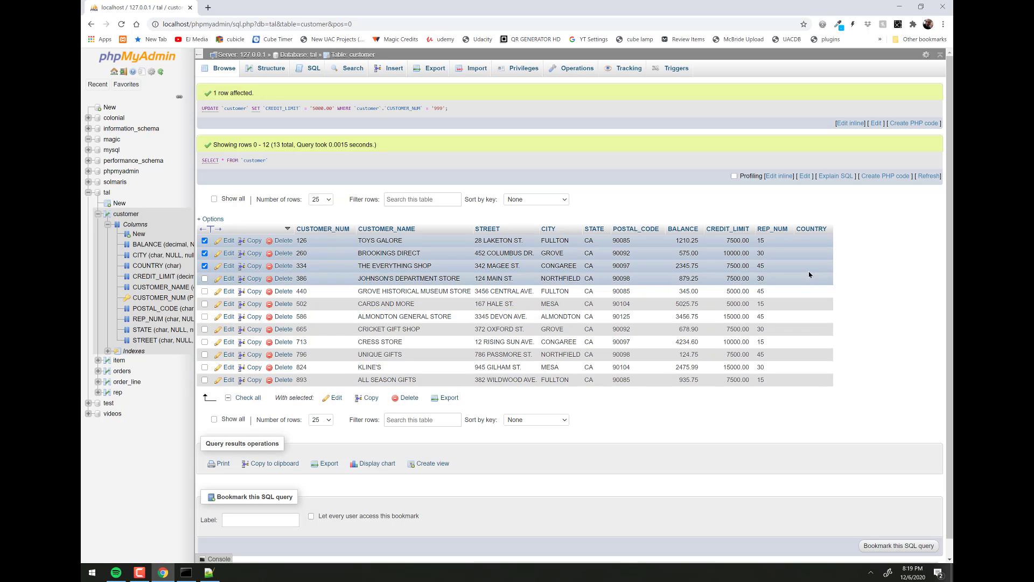
left_click(205, 253)
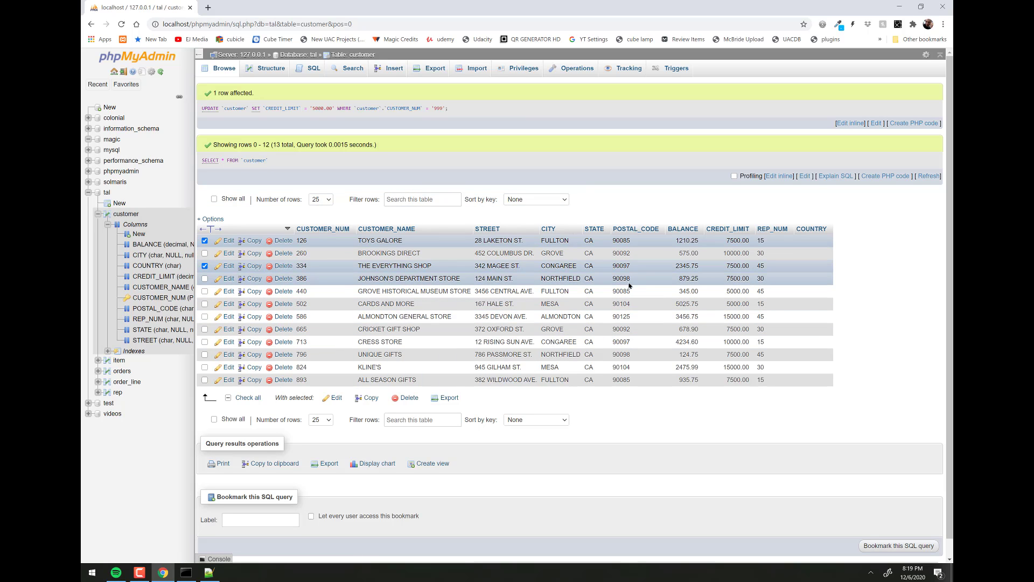
left_click(205, 278)
- Edit the three selected customers together, setting each credit limit to 9000, and save
left_click(335, 398)
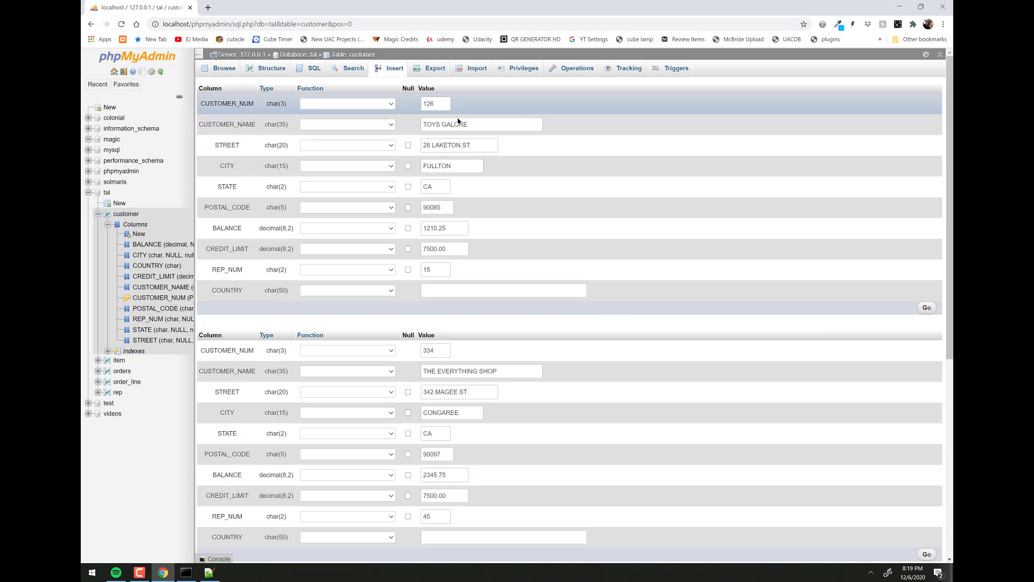
scroll(557, 291, "down", 5)
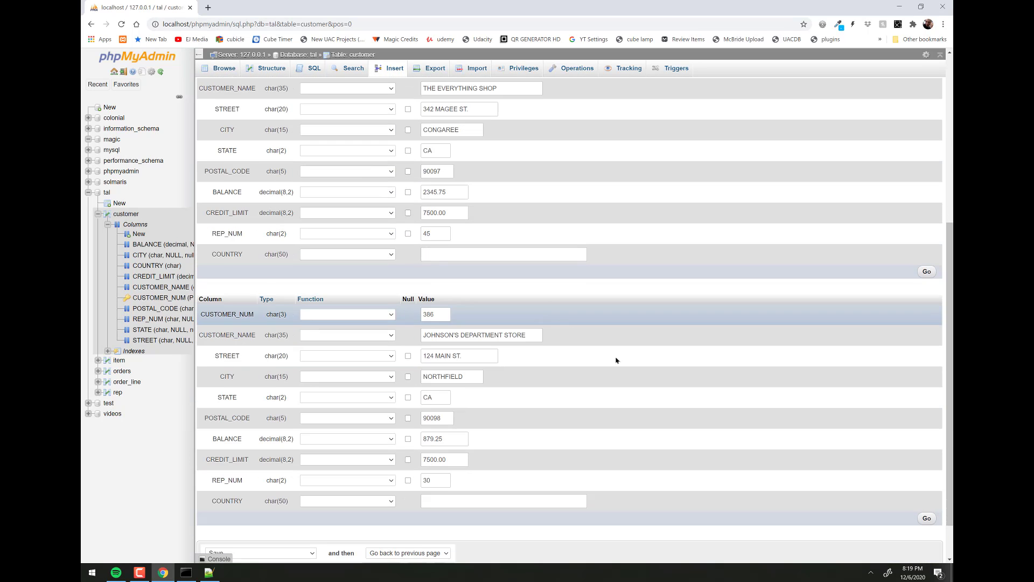
scroll(485, 345, "up", 3)
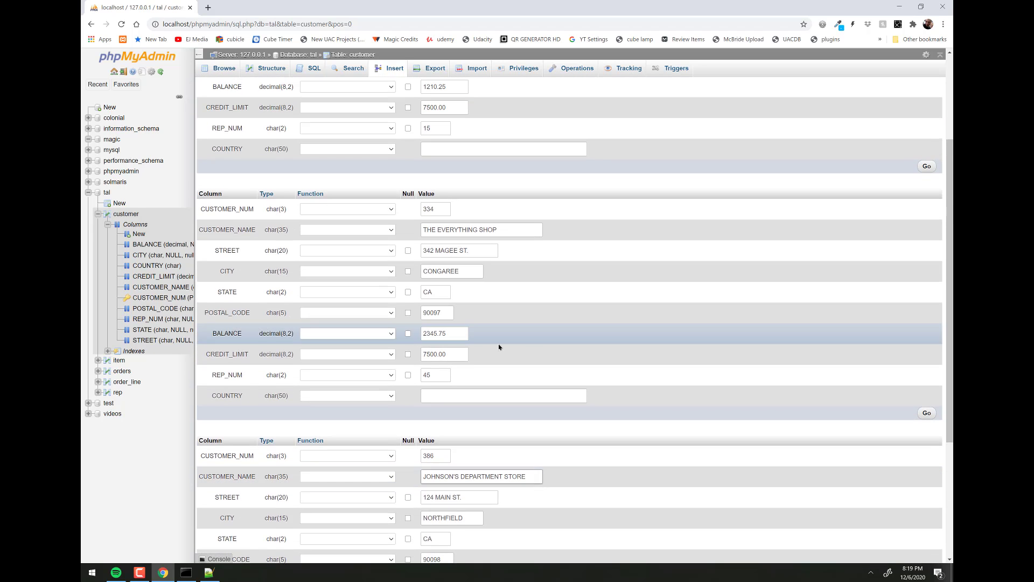
left_click_drag(462, 353, 375, 354)
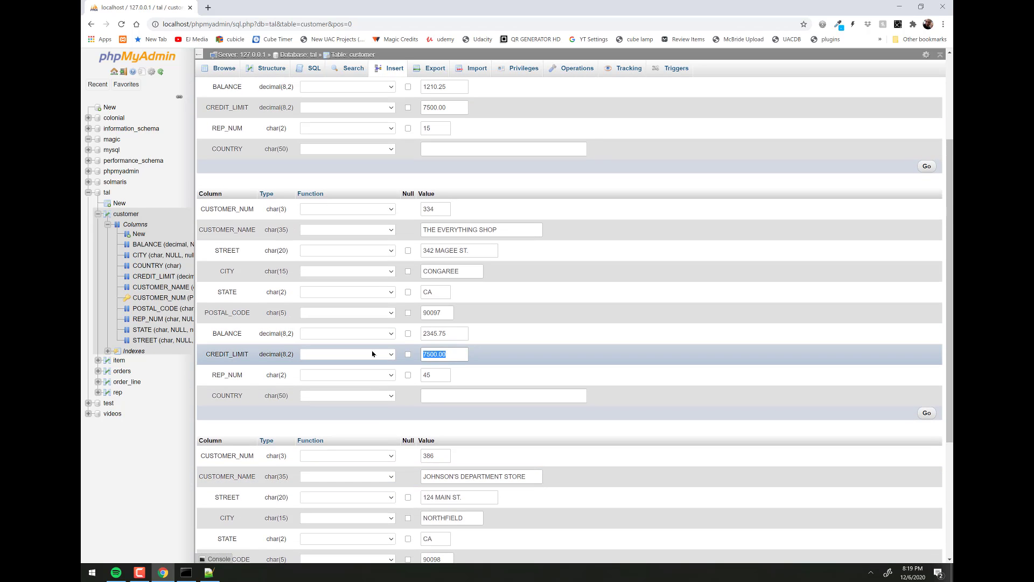
type("9000")
key("BackSpace")
scroll(538, 374, "down", 4)
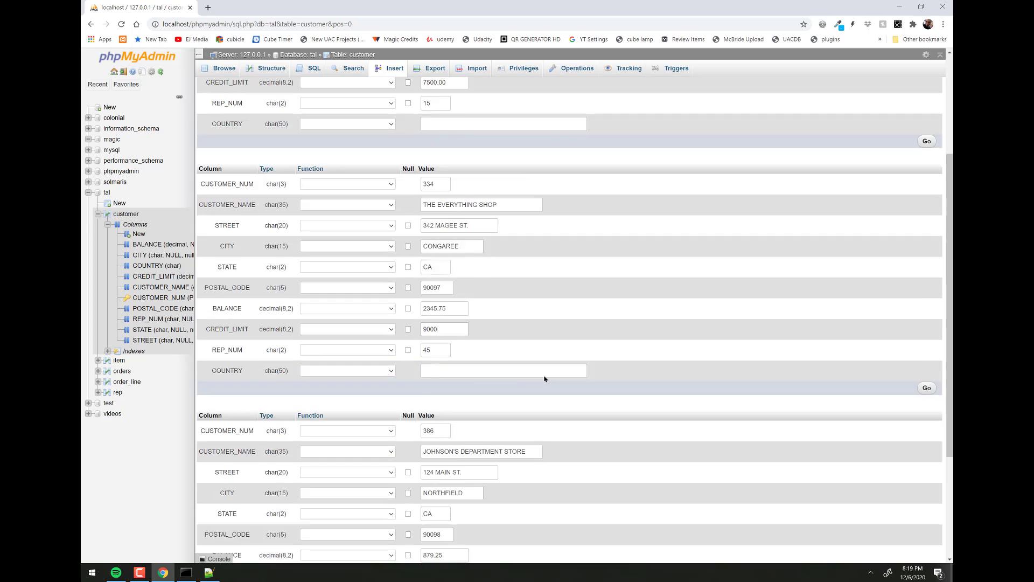
left_click_drag(459, 412, 346, 418)
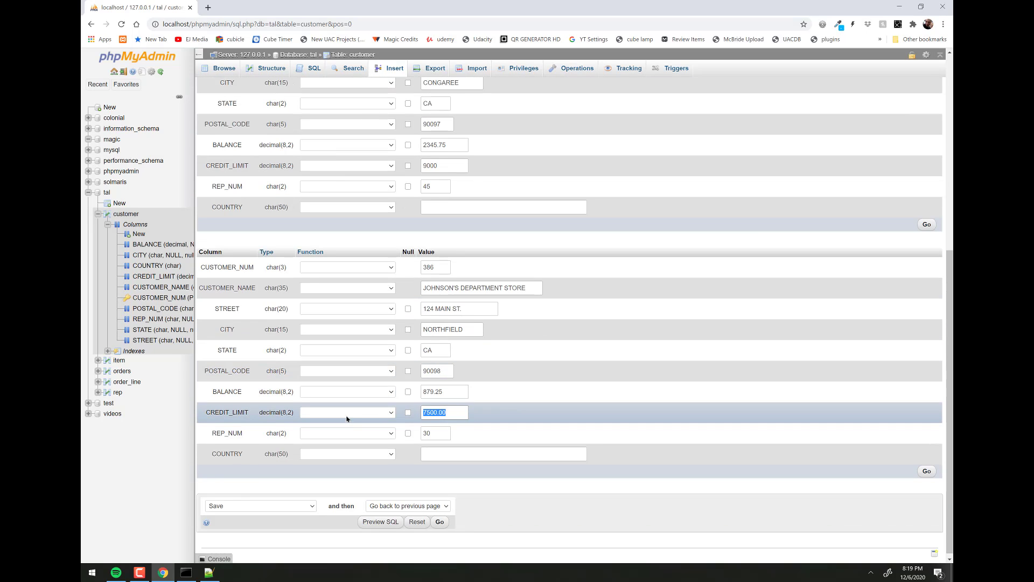
scroll(346, 419, "up", 6)
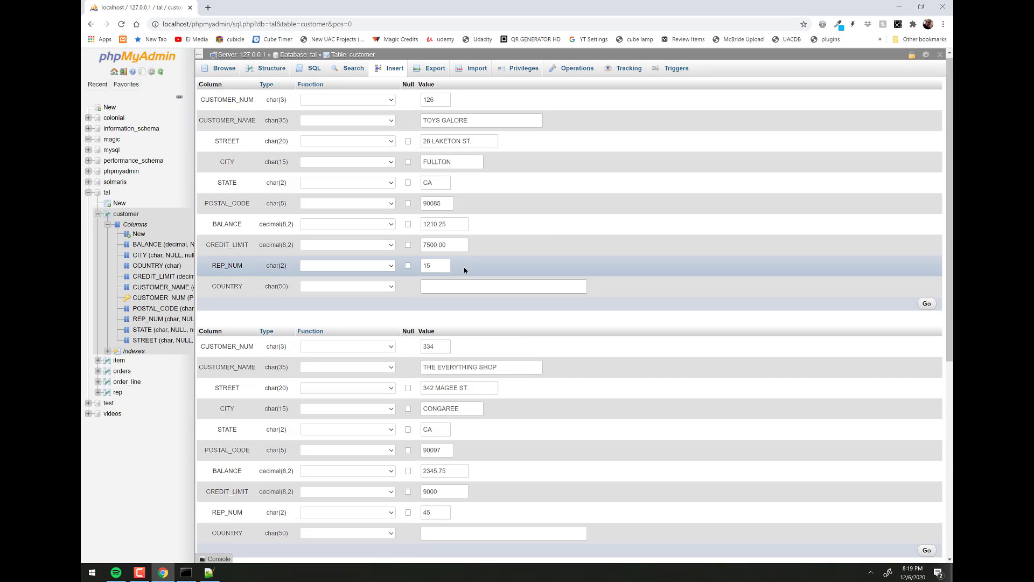
left_click_drag(463, 245, 365, 250)
type("9000")
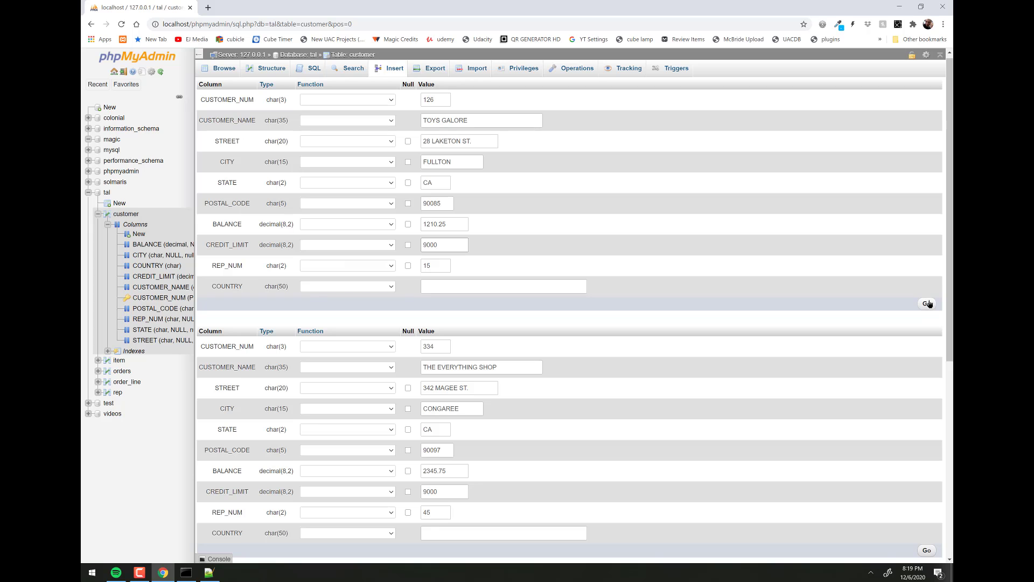
scroll(928, 305, "down", 3)
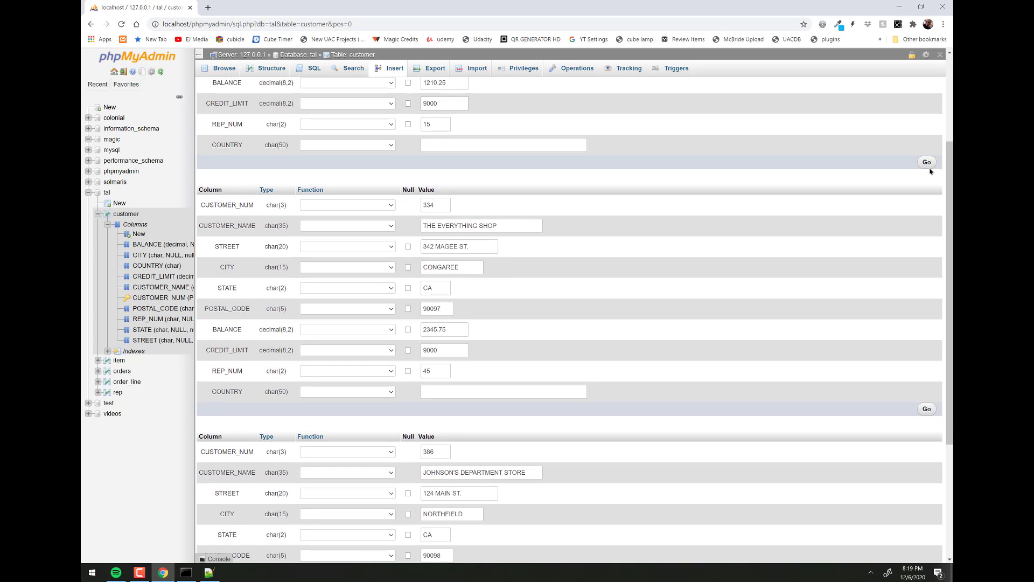
scroll(924, 425, "down", 3)
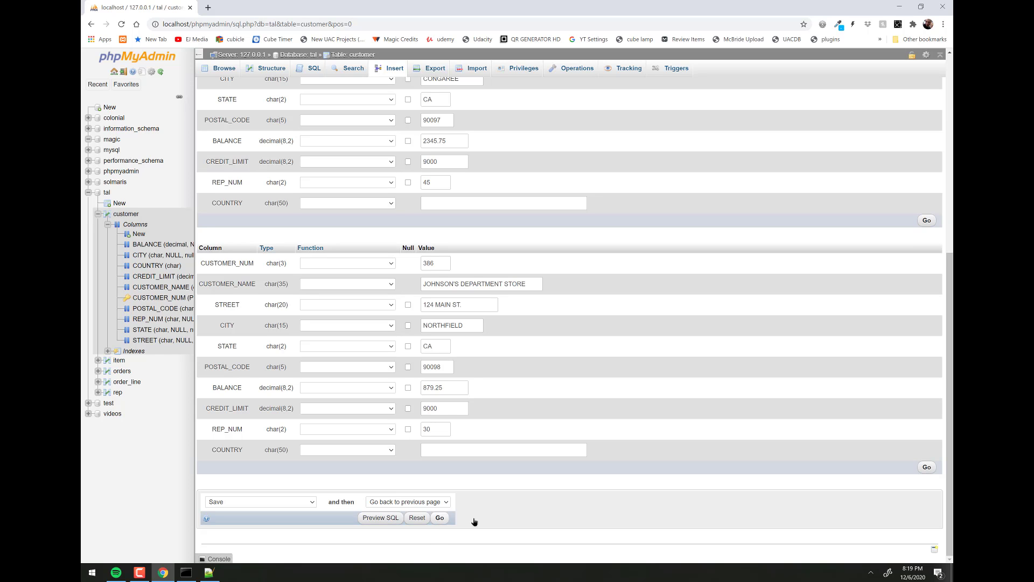
left_click(927, 467)
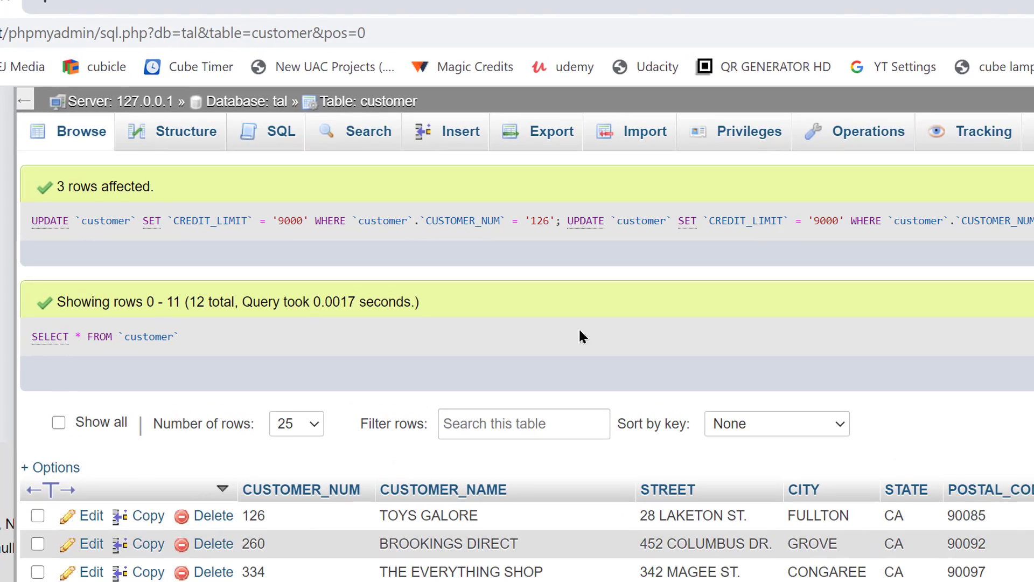
- Run select * from customer; in the SQL editor and zoom out to fit the results
left_click(272, 136)
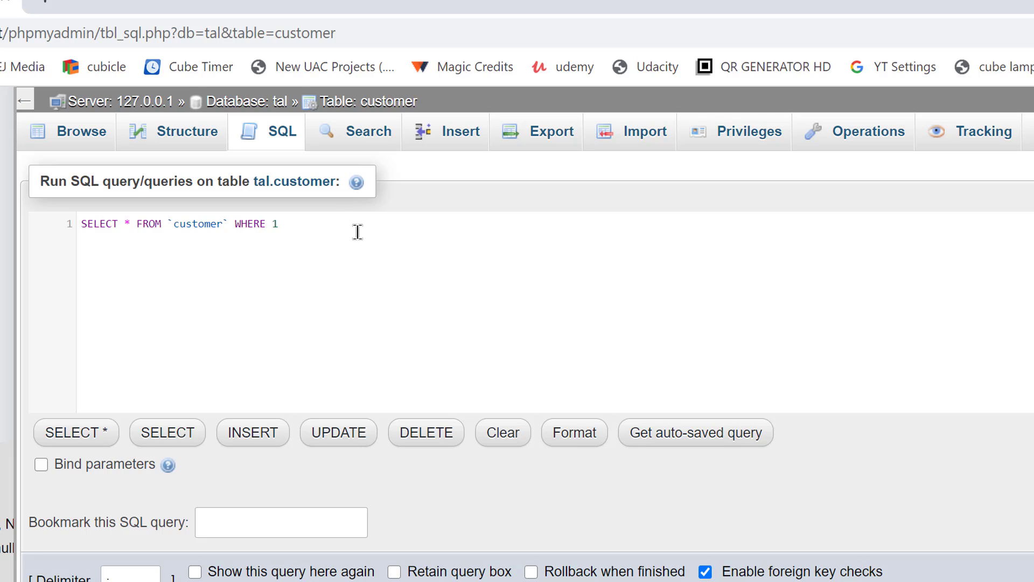
key("ctrl+a")
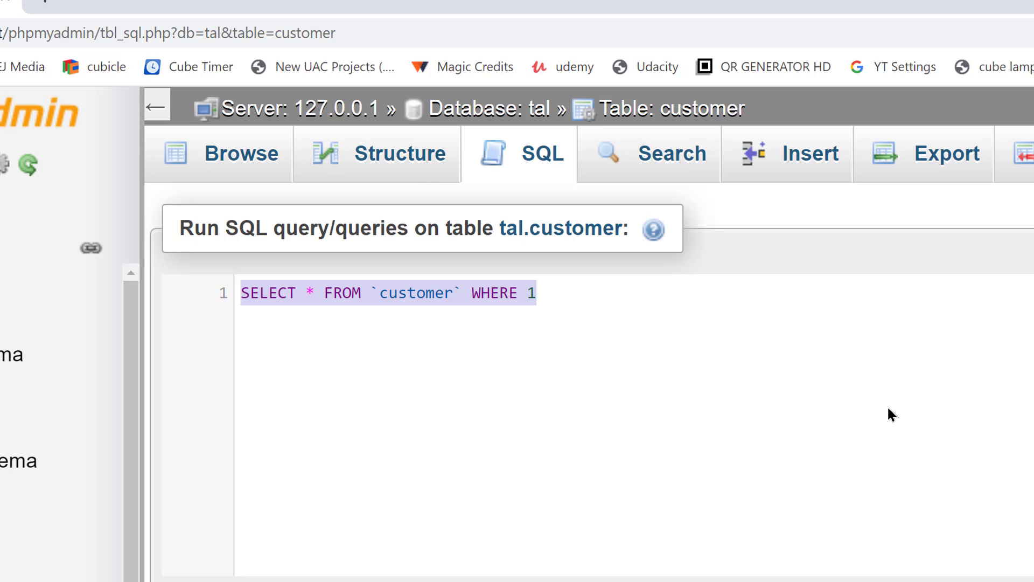
type("sel")
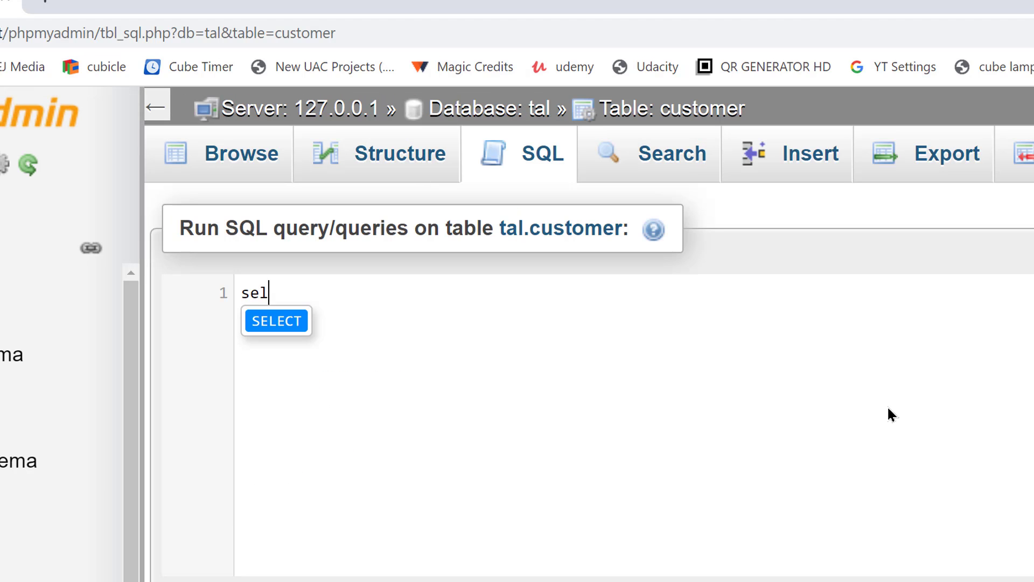
type("ect * from ")
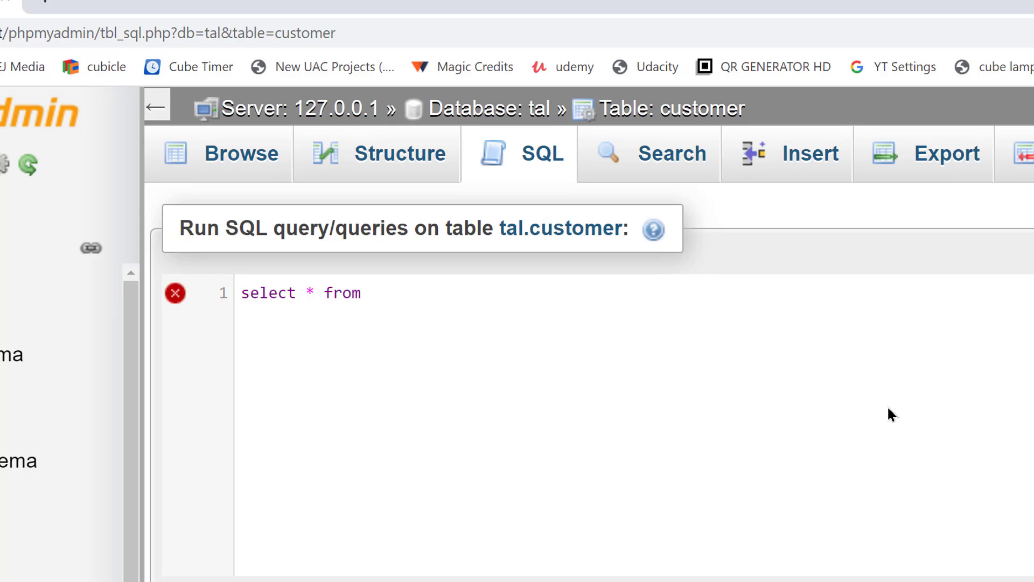
type("customer;")
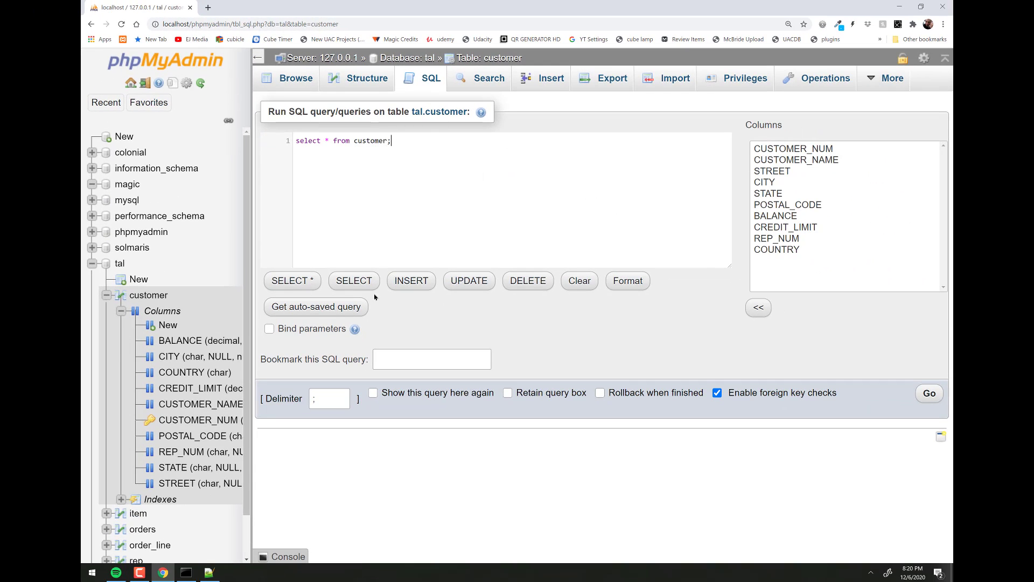
left_click(930, 399)
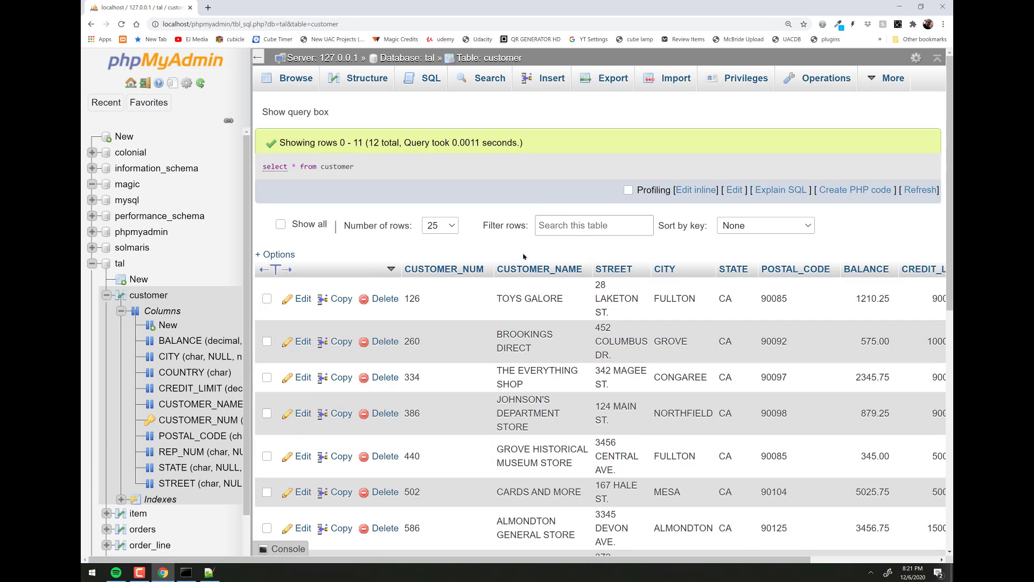
key("ctrl+minus")
key("ctrl+minus")
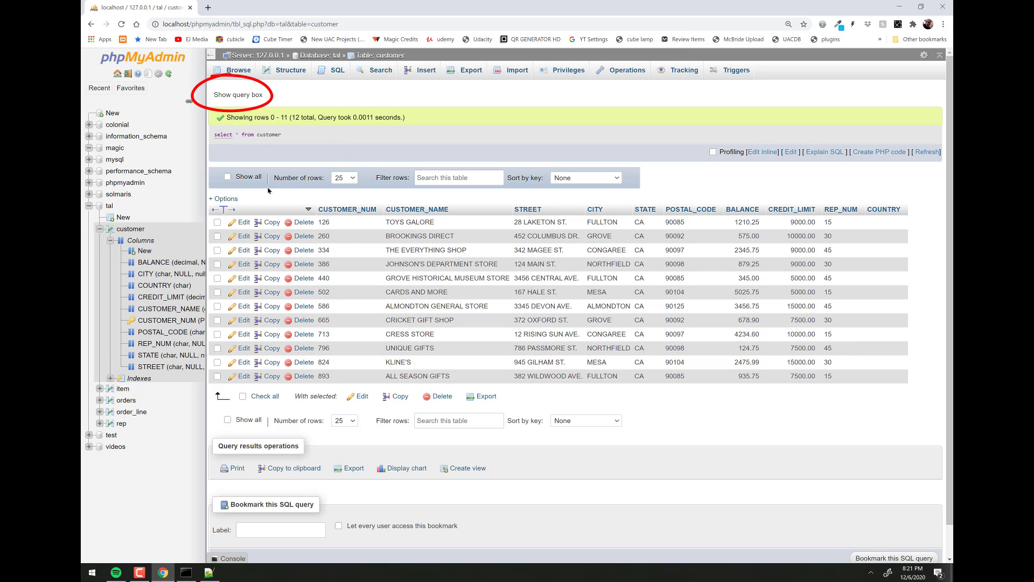
- Show the executed query, then reopen a fresh SQL editor for the customer table
left_click(235, 96)
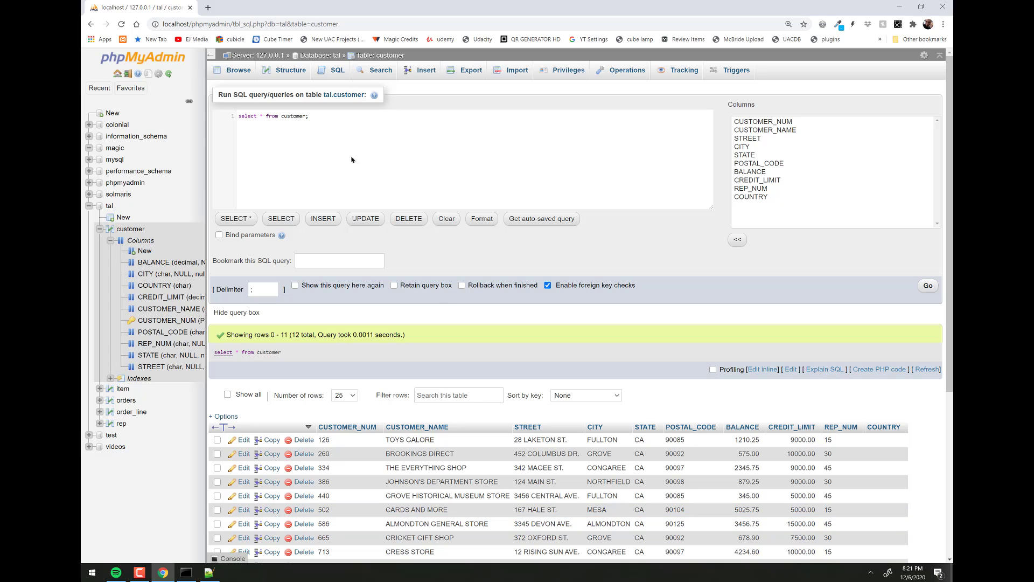
scroll(408, 323, "down", 3)
scroll(340, 111, "up", 3)
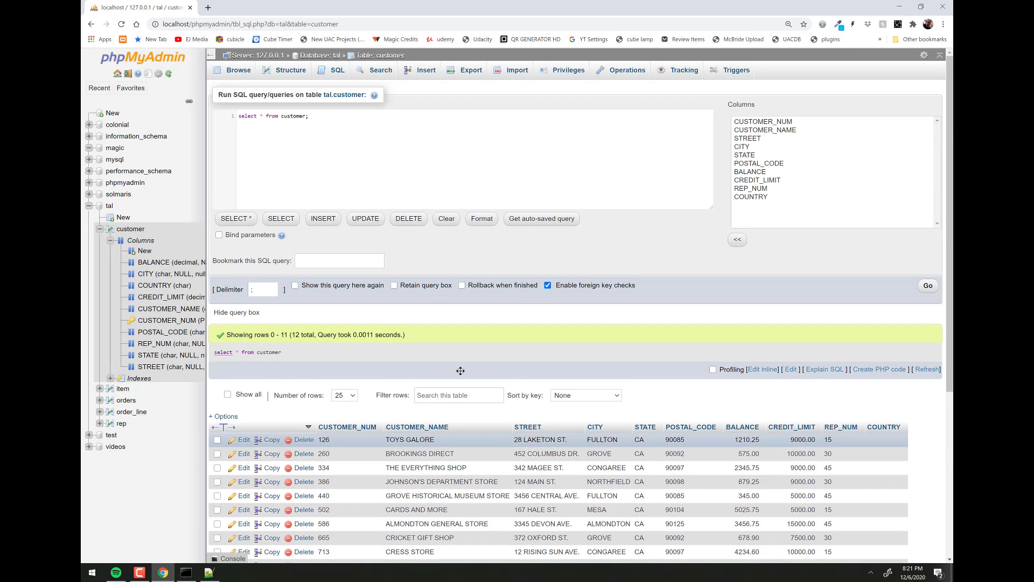
left_click(334, 73)
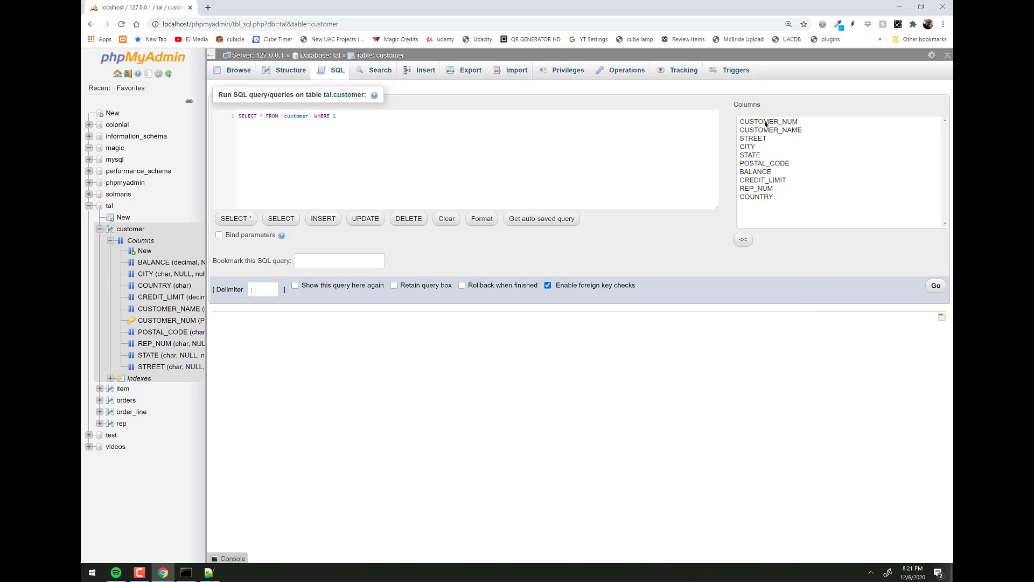
- Delete the asterisk from the SELECT, try inserting CITY and BALANCE, then remove them
left_click(754, 147)
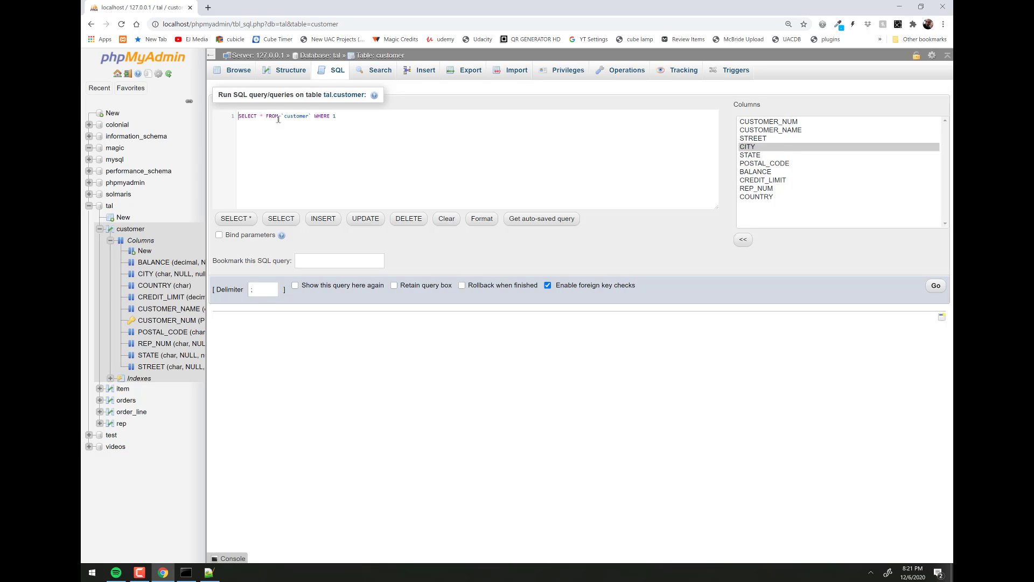
left_click_drag(260, 115, 263, 115)
key("BackSpace")
left_click(748, 147)
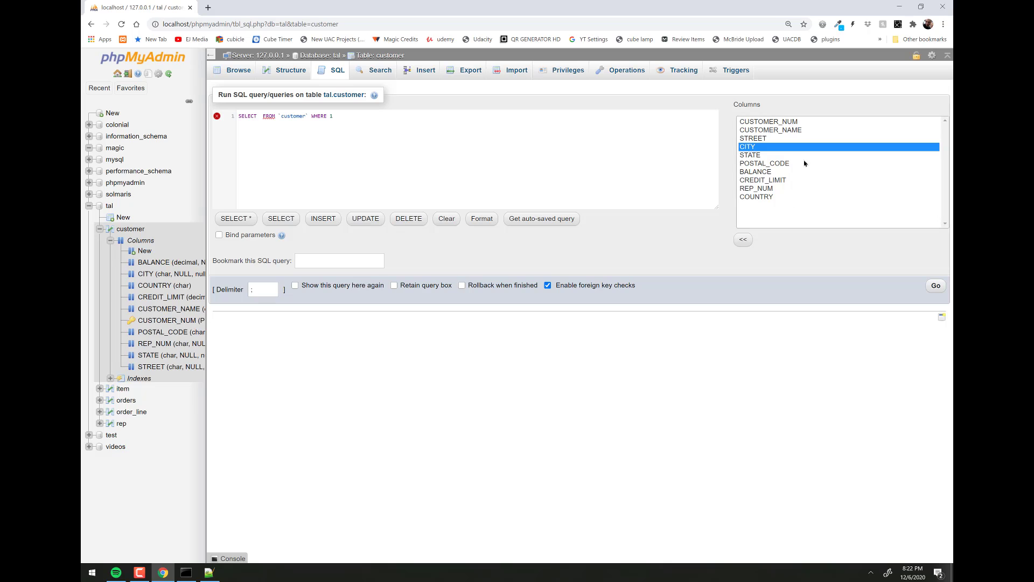
left_click(745, 240)
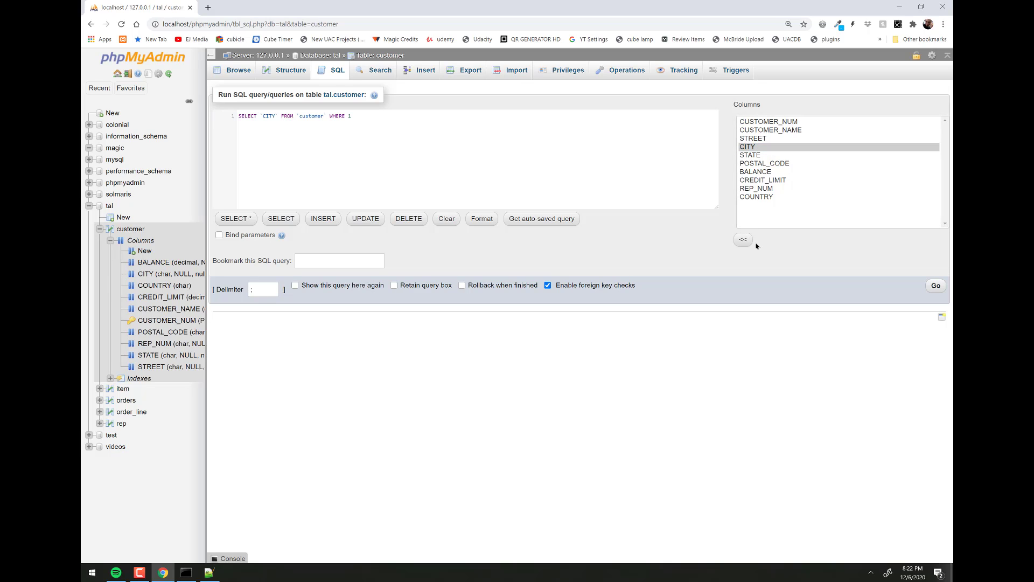
type(",")
left_click(763, 172)
left_click(742, 239)
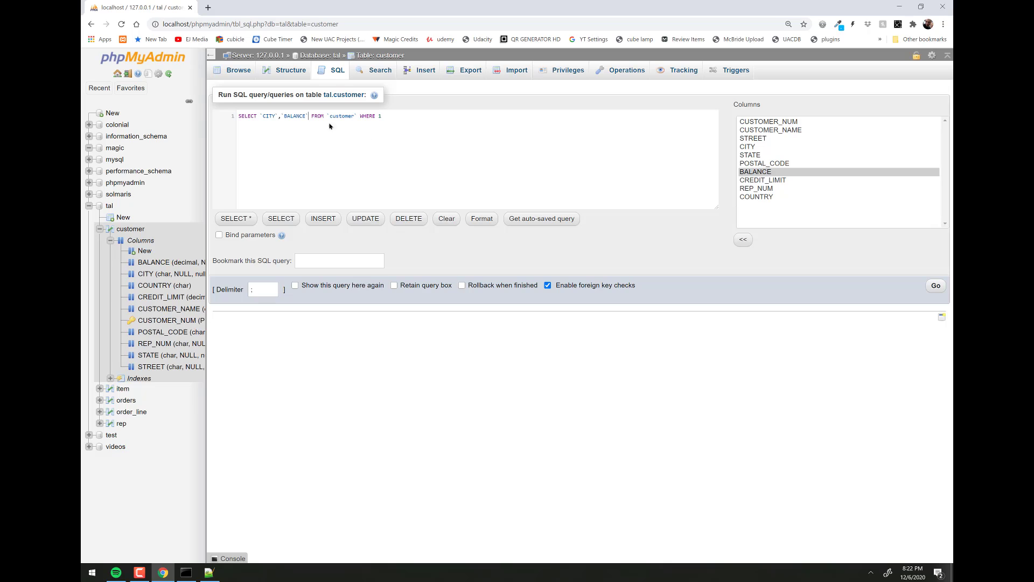
left_click_drag(308, 116, 261, 117)
key("Delete")
- Insert the CUSTOMER_NUM-through-BALANCE column range into the query, then undo it
left_click(767, 130)
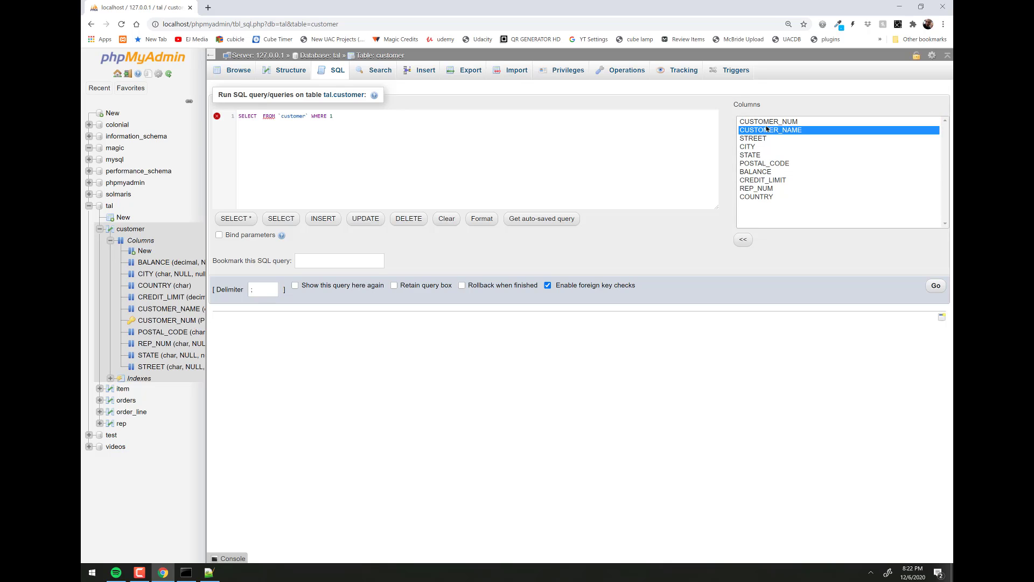
key("shift+Up")
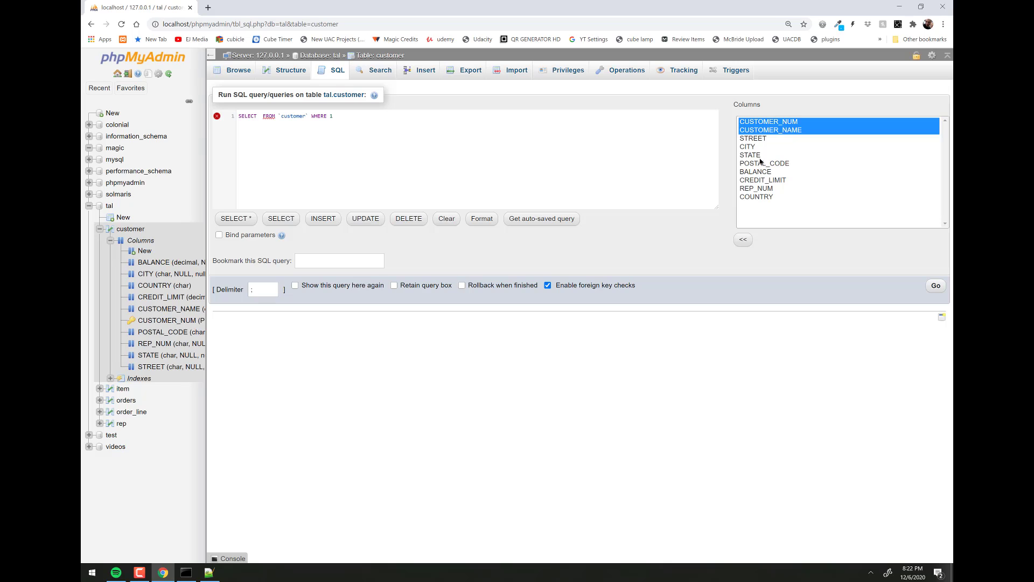
left_click(759, 155, "shift")
left_click(776, 123)
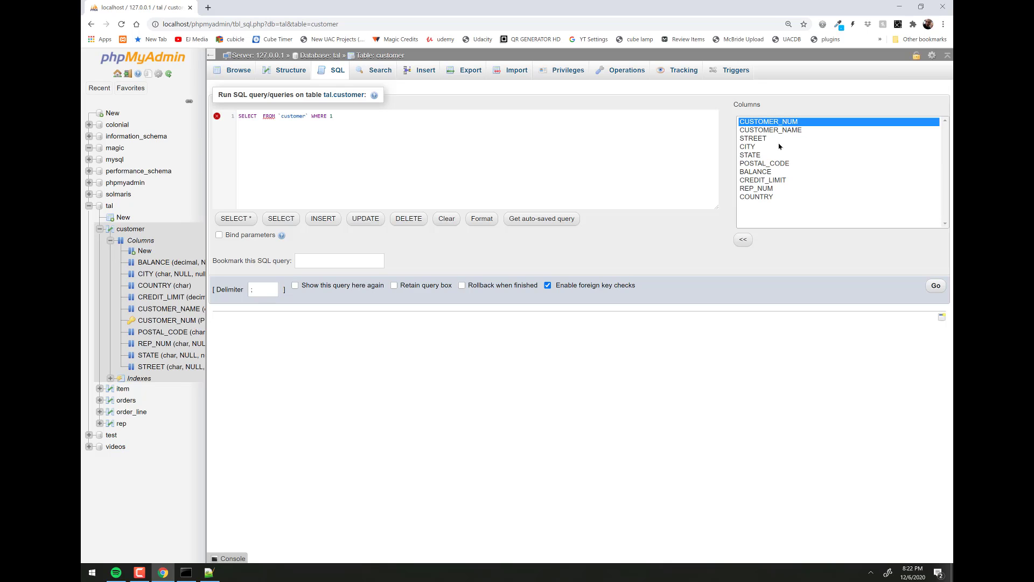
left_click(756, 171, "shift")
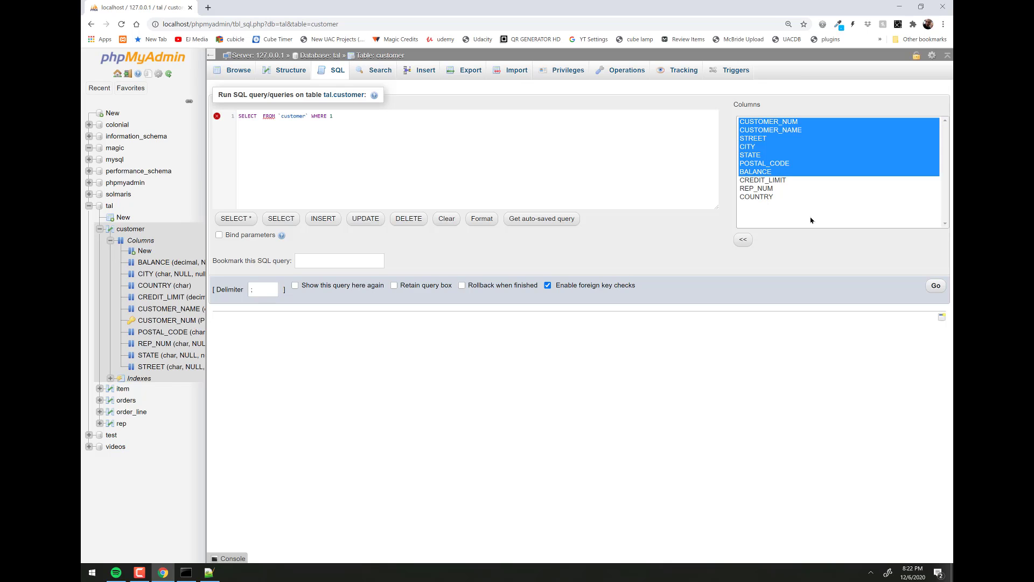
left_click(743, 239)
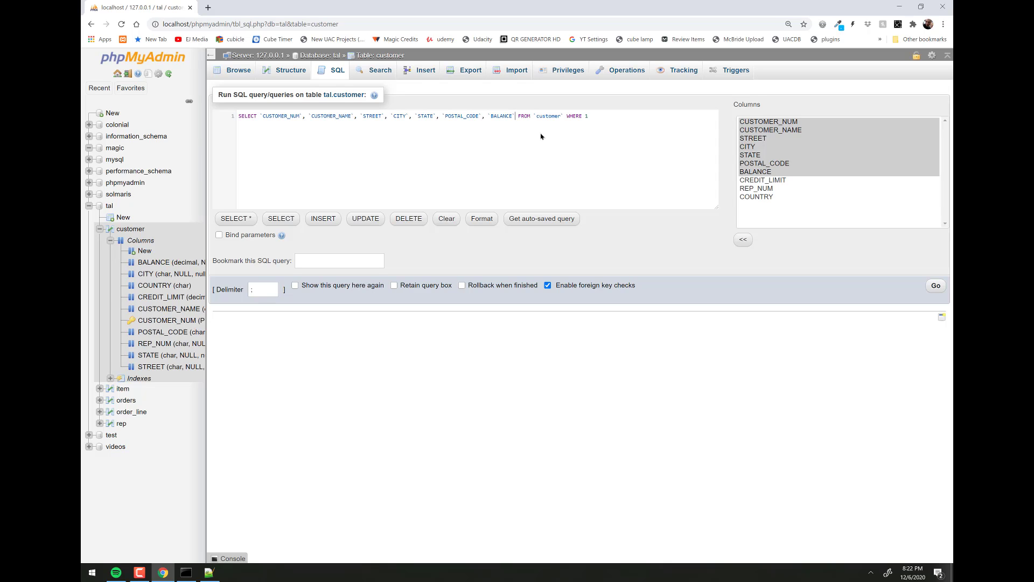
key("ctrl+z")
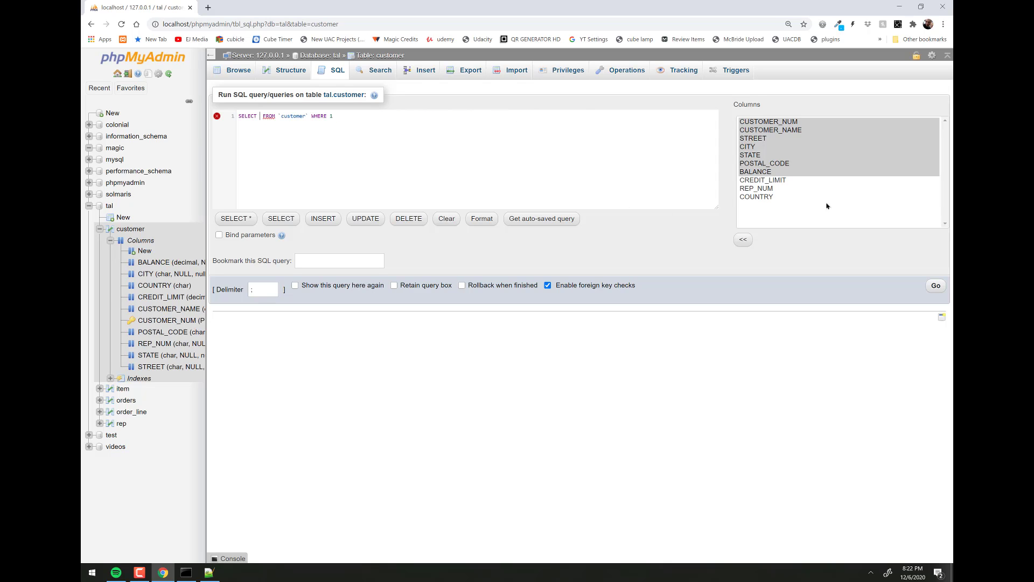
- Insert CUSTOMER_NUM, CITY and BALANCE as the query's selected columns
left_click(766, 125)
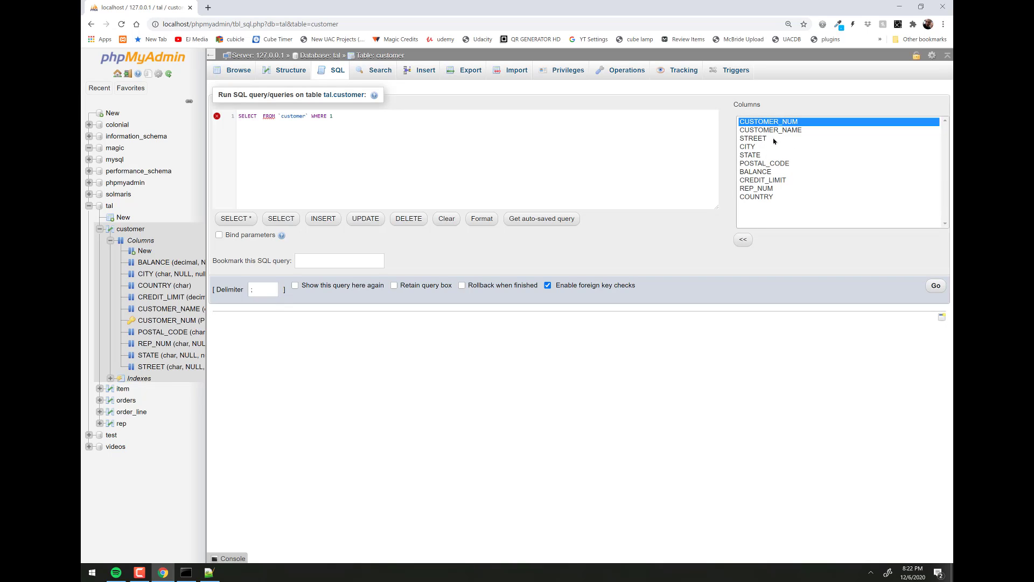
left_click(761, 165, "shift")
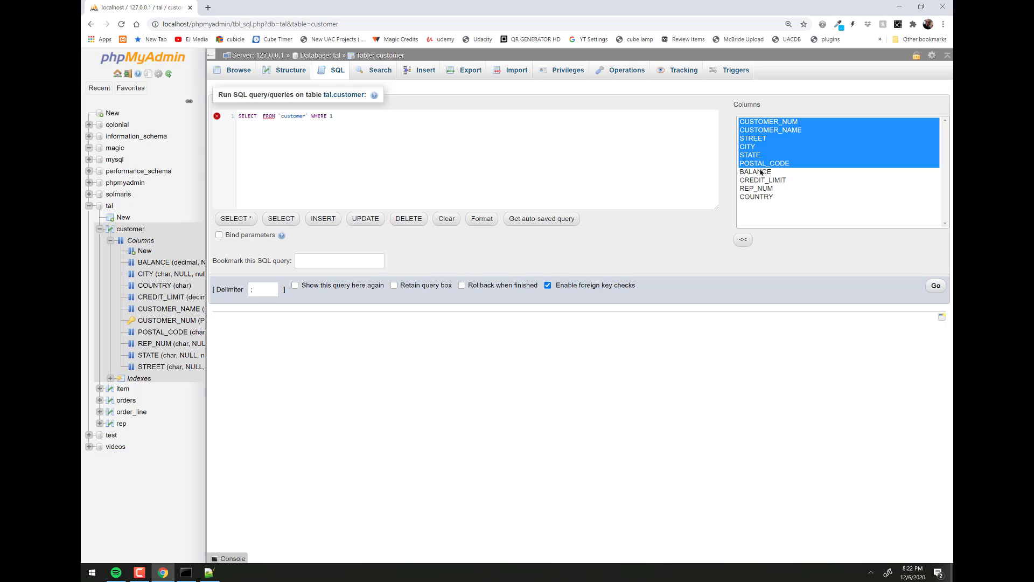
left_click(755, 122)
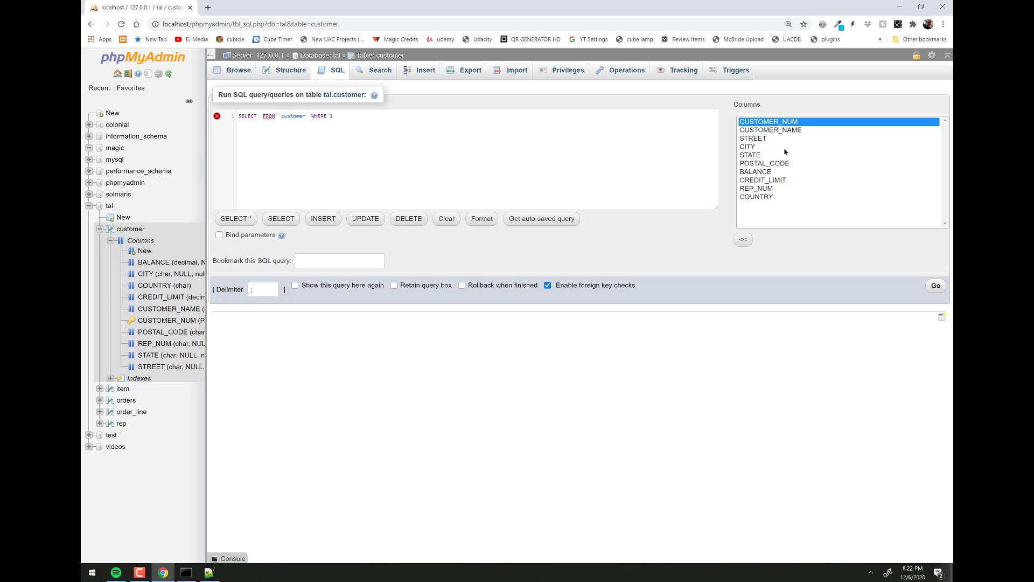
left_click(757, 149, "ctrl")
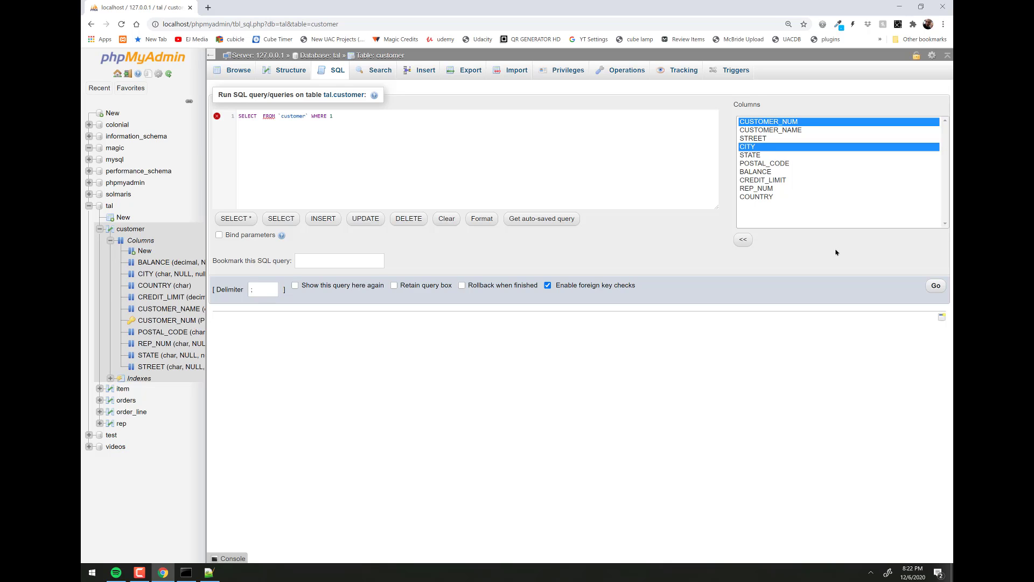
left_click(759, 171, "ctrl")
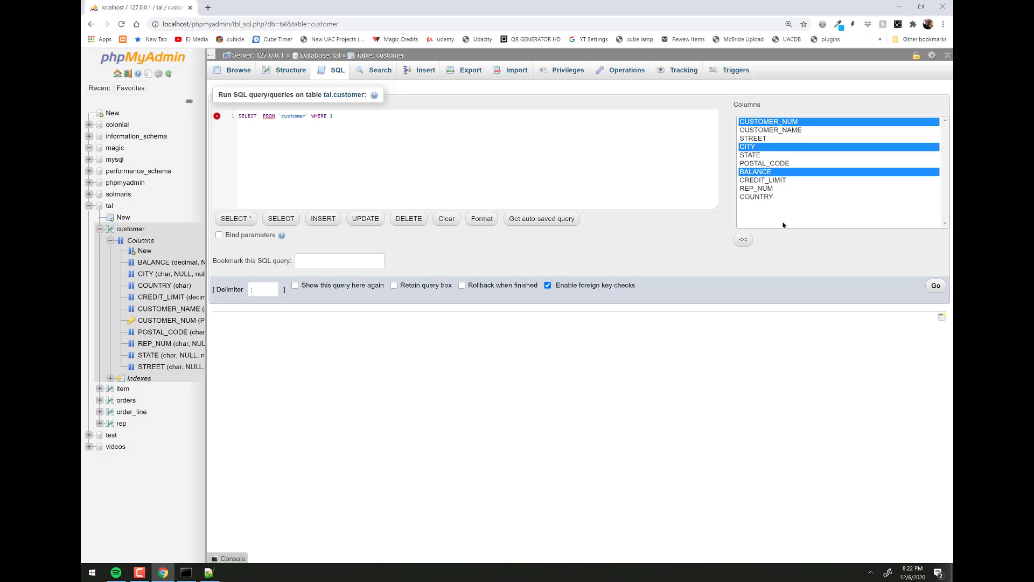
left_click(745, 241)
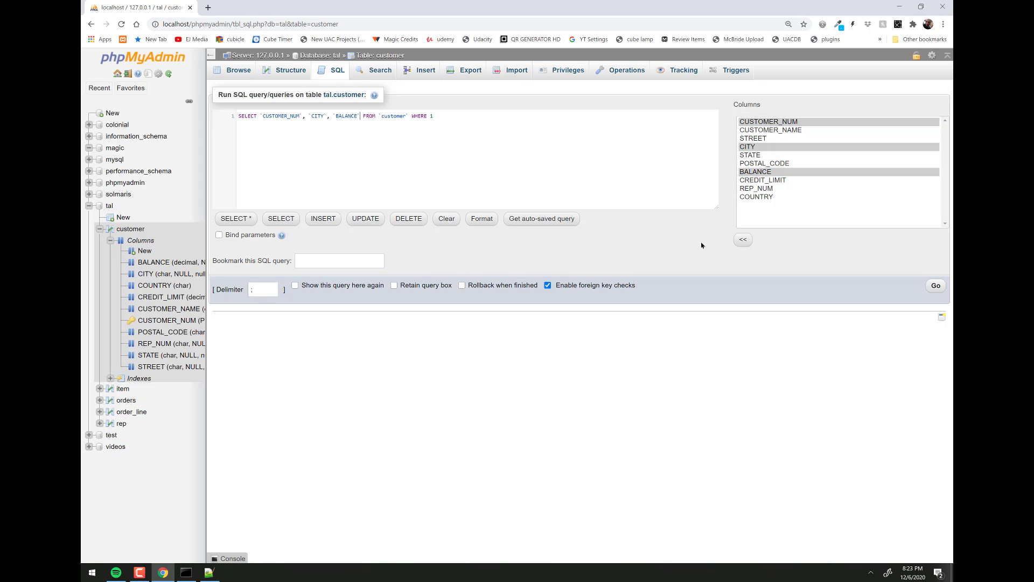
- Replace the WHERE 1 condition with CITY = 'grove';
double_click(431, 116)
left_click(756, 150)
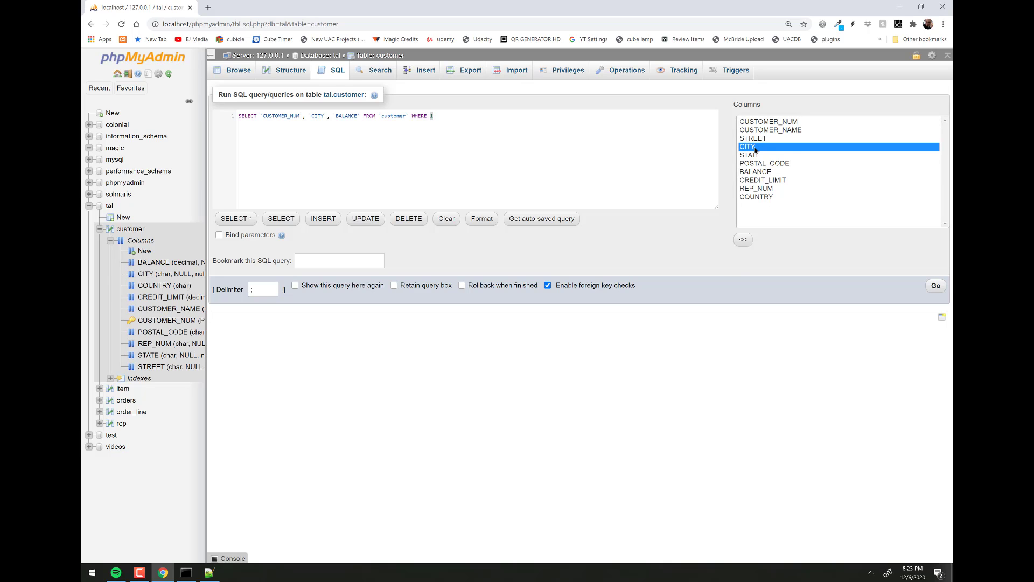
left_click(743, 240)
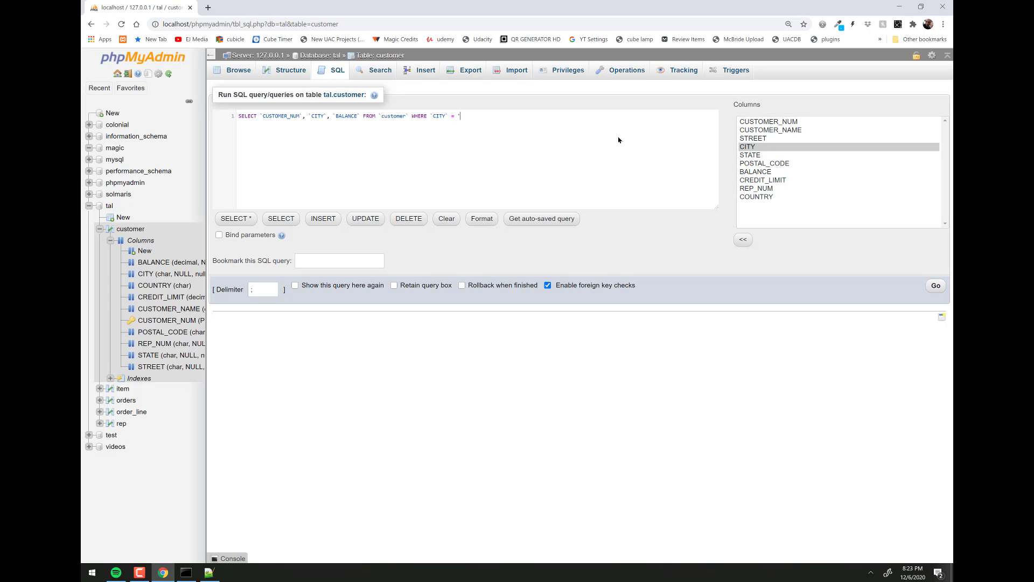
key("alt+Tab")
key("alt+Tab")
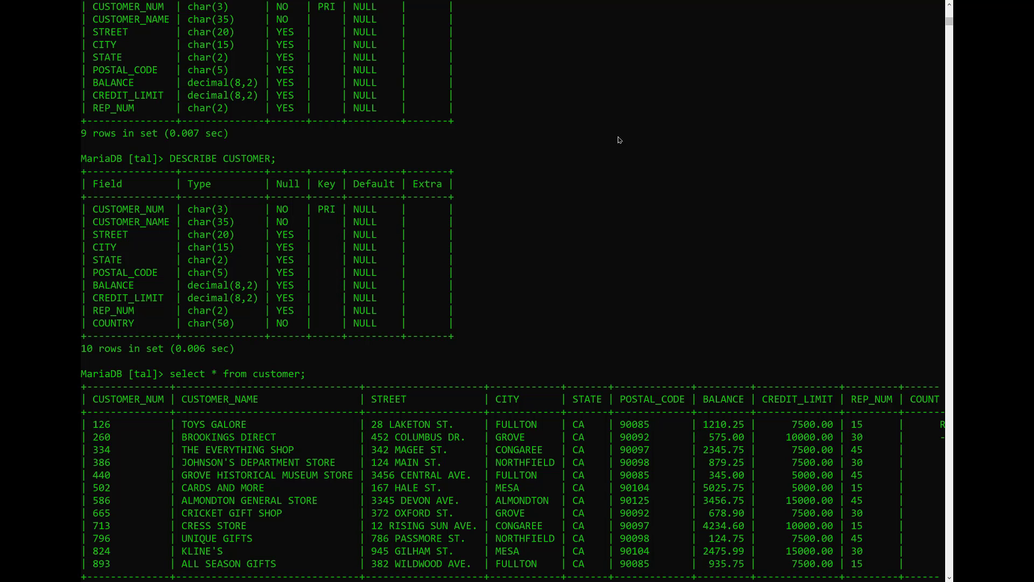
key("alt+Tab")
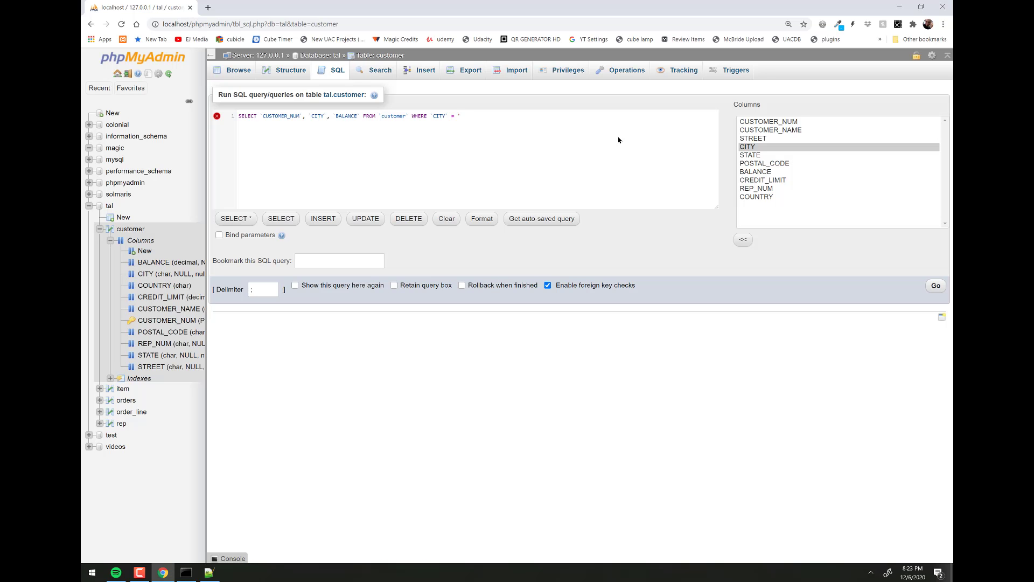
type("grove';")
- Run the grove query, review its two rows (customers 260 and 665), and reopen the SQL editor
left_click(935, 286)
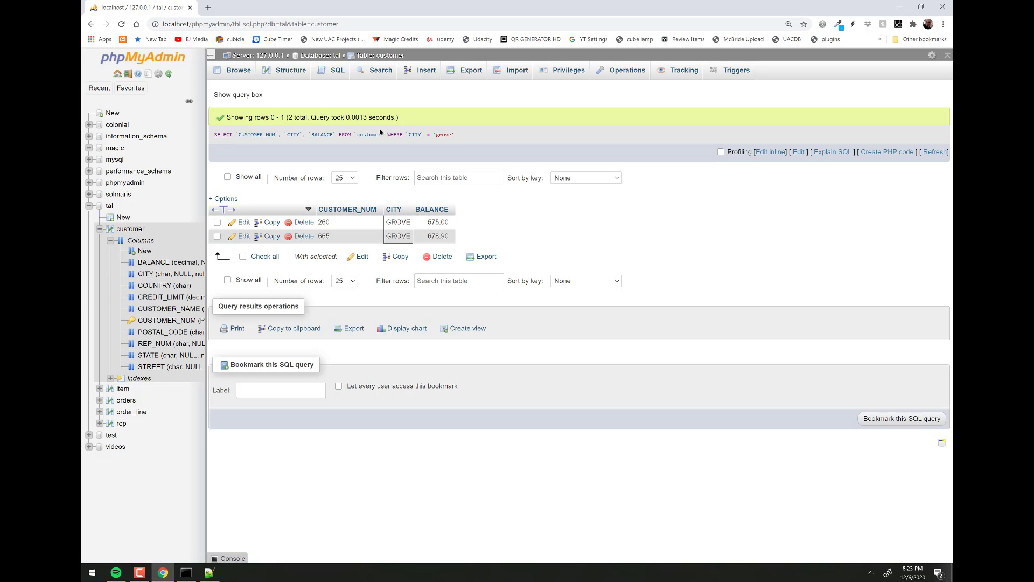
left_click_drag(467, 138, 327, 132)
left_click_drag(204, 140, 242, 132)
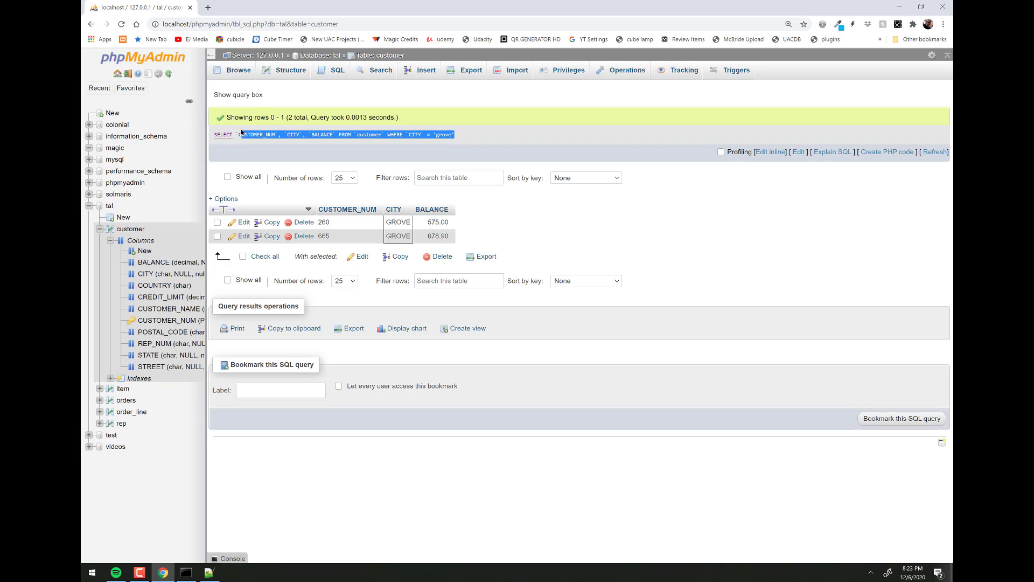
left_click(334, 71)
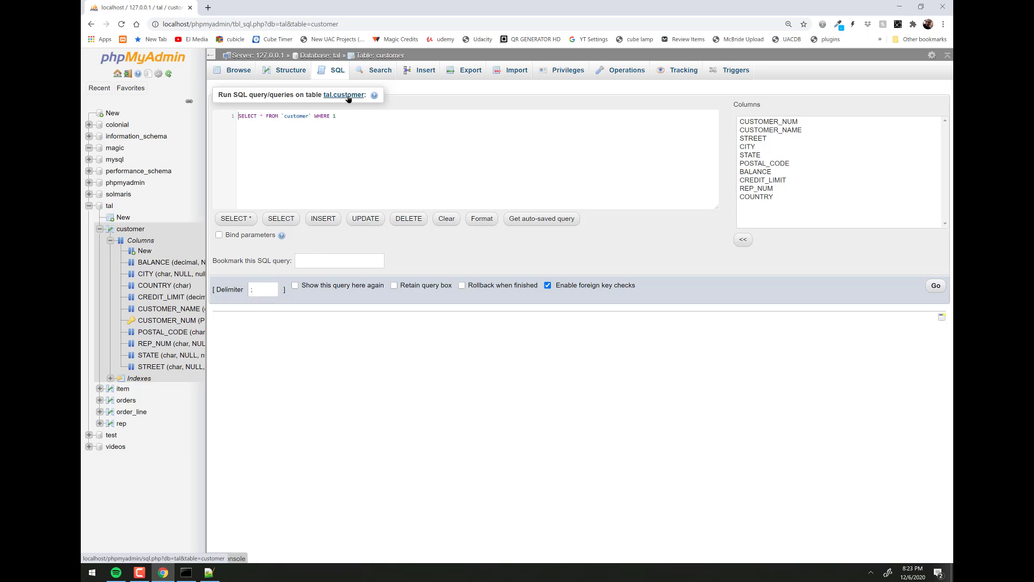
- Load the INSERT, UPDATE, then DELETE templates, ending with DELETE FROM `customer` WHERE 0
left_click(329, 221)
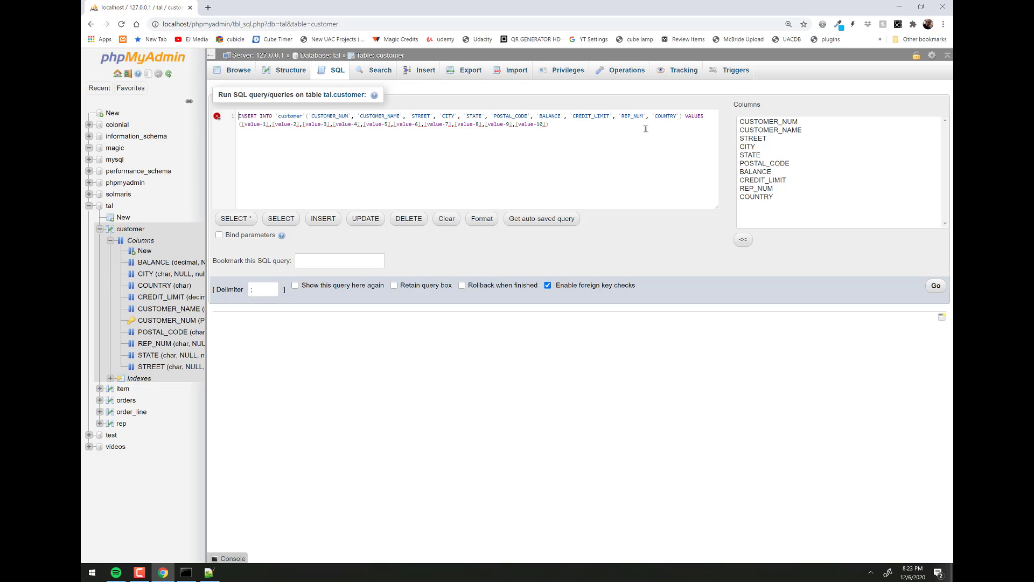
left_click_drag(575, 125, 442, 125)
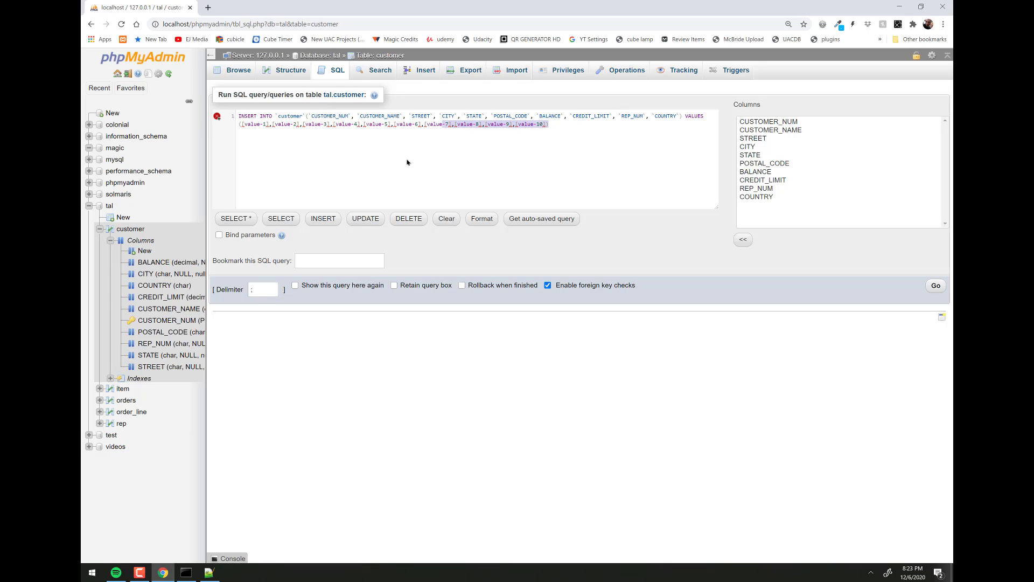
left_click(370, 219)
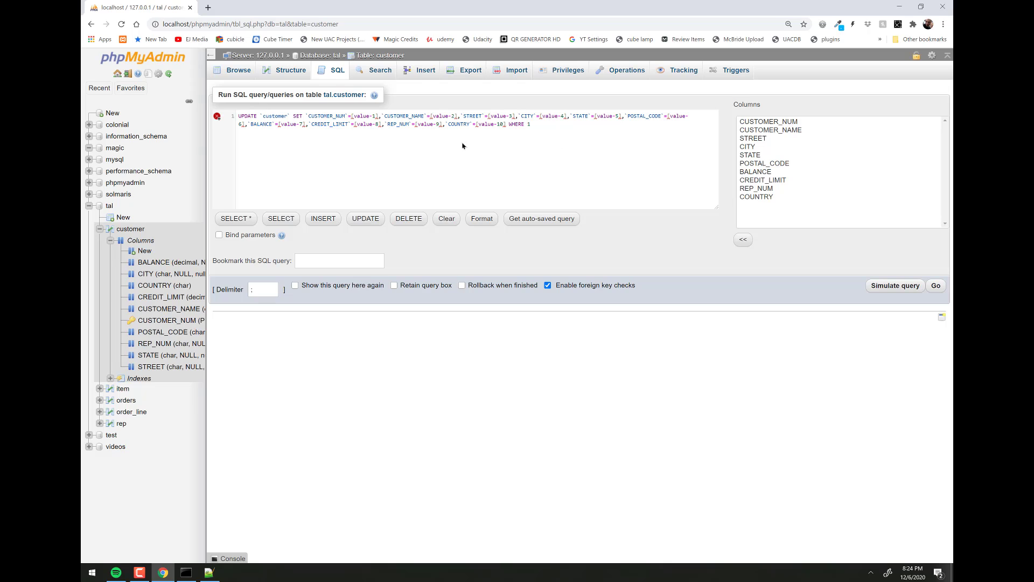
left_click(410, 222)
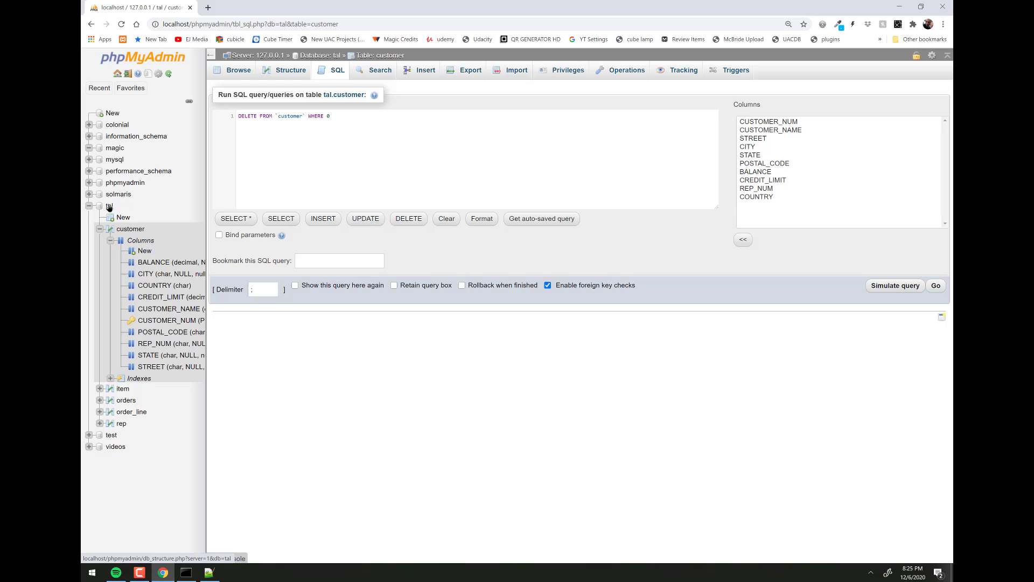
- Leave the unsaved query for the tal database overview and go to its Export page
left_click(110, 207)
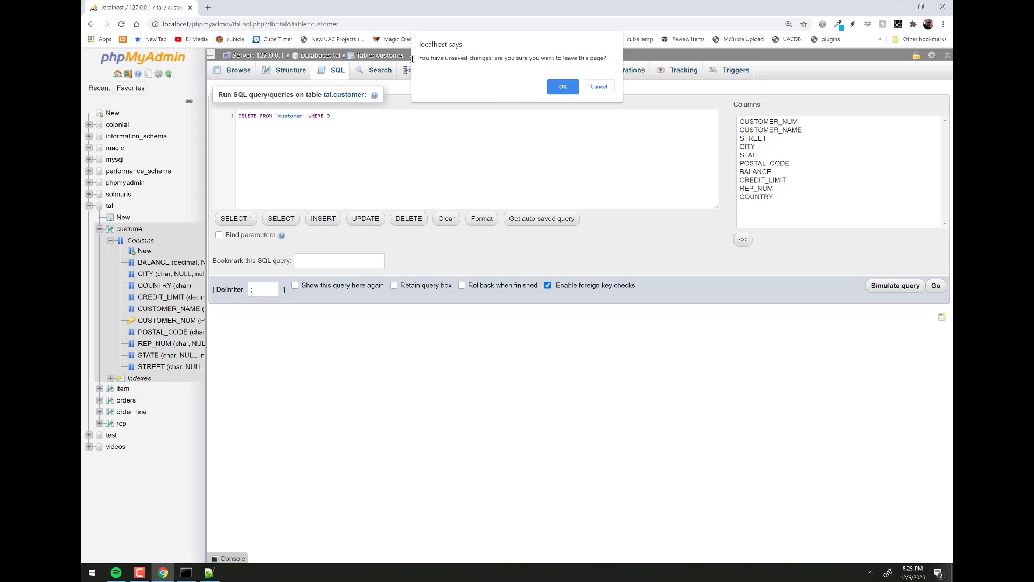
left_click(563, 87)
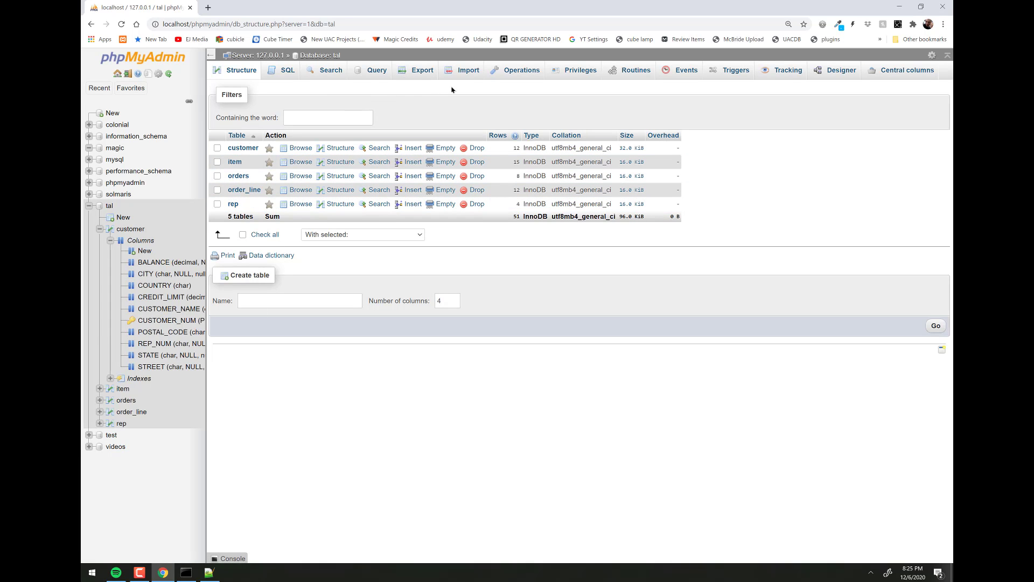
left_click(418, 72)
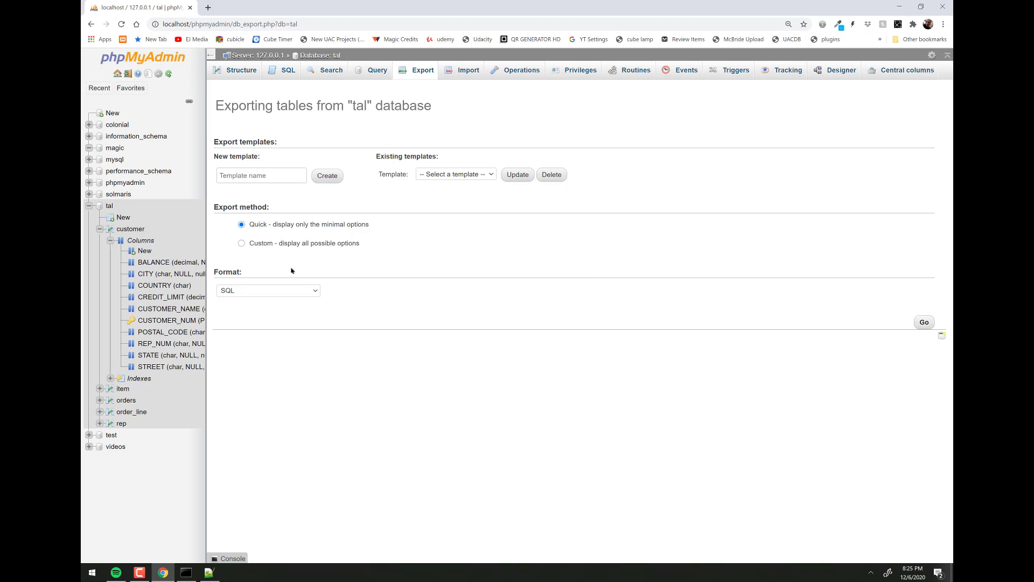
- Browse the Custom export options, then revert to Quick and export tal as SQL
left_click(241, 245)
scroll(415, 277, "down", 3)
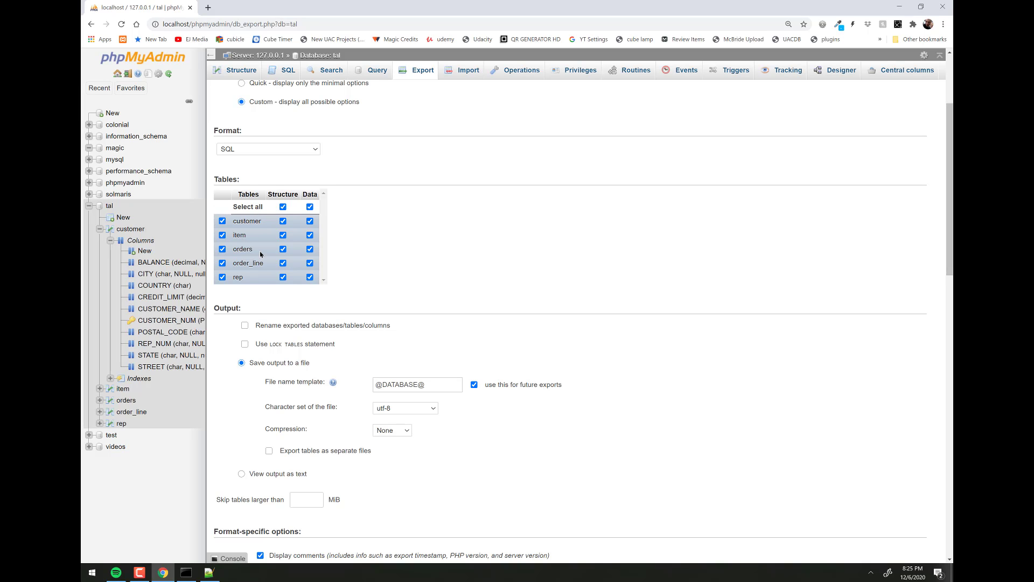
scroll(381, 280, "down", 2)
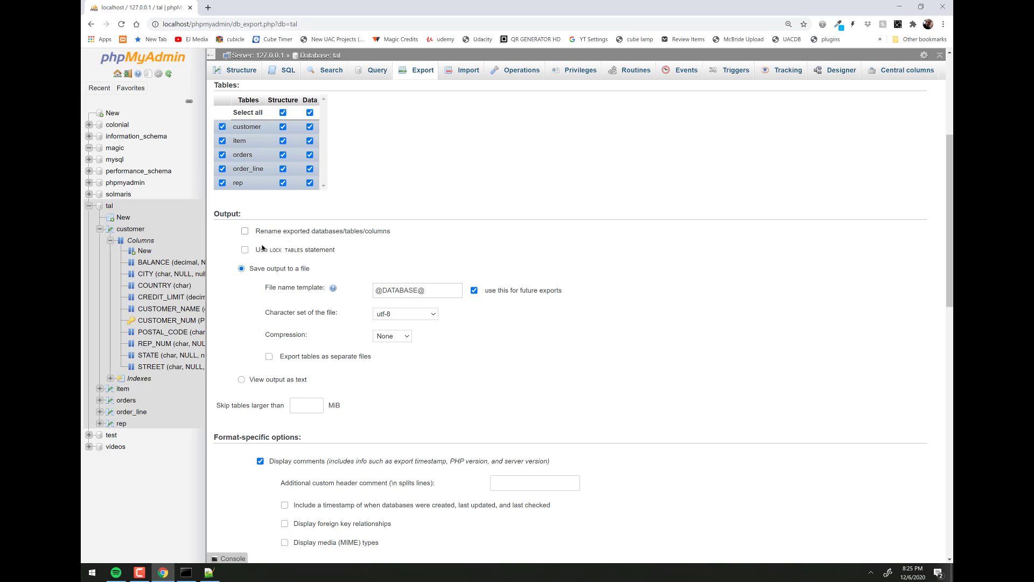
scroll(415, 232, "down", 2)
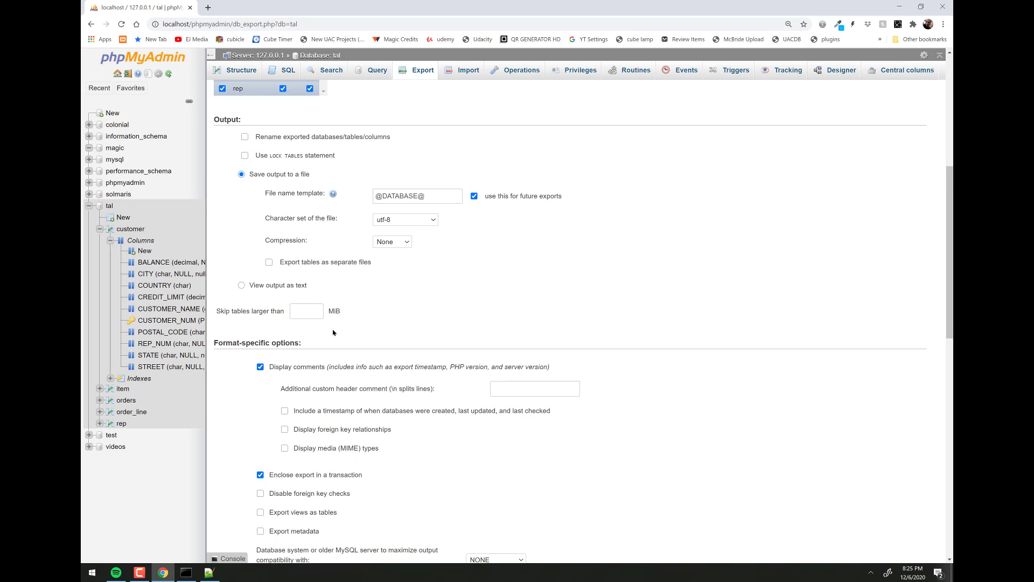
scroll(286, 310, "down", 2)
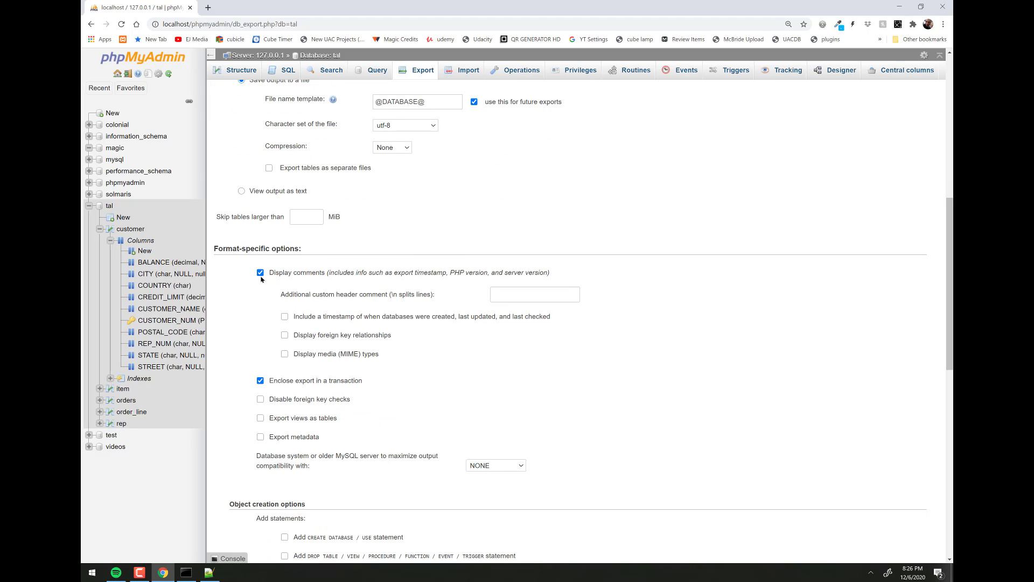
scroll(377, 329, "down", 2)
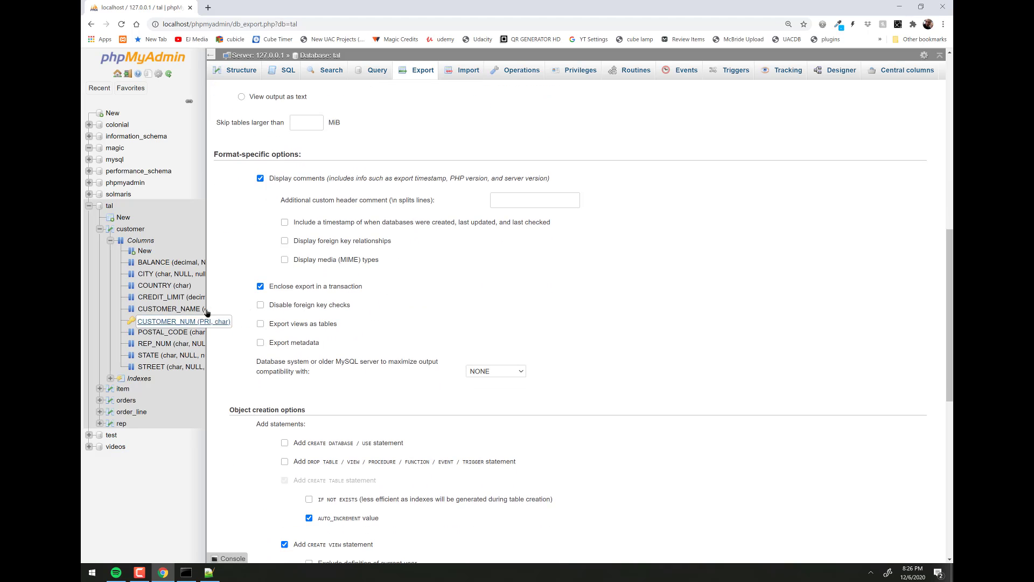
scroll(386, 372, "down", 4)
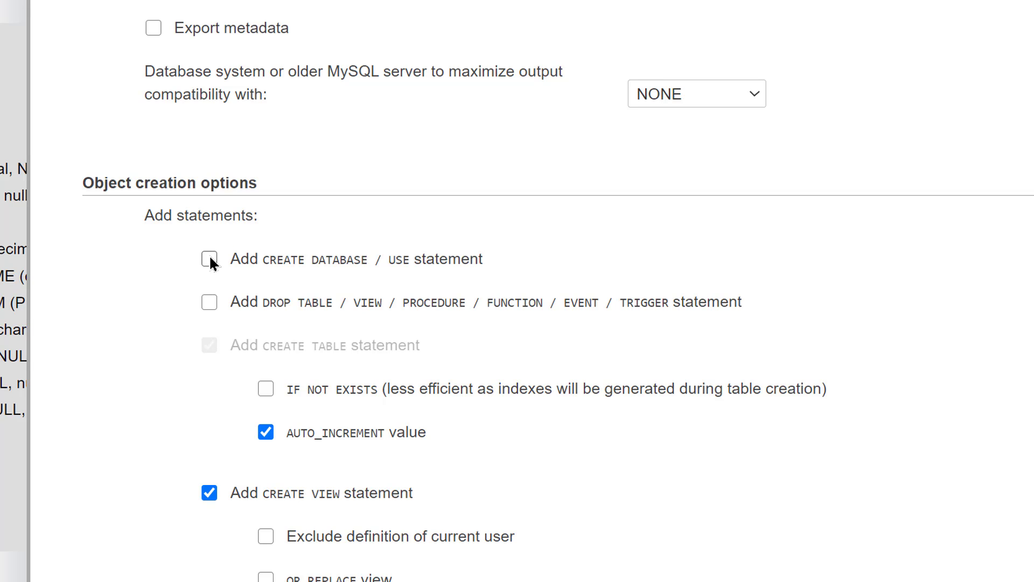
left_click(209, 260)
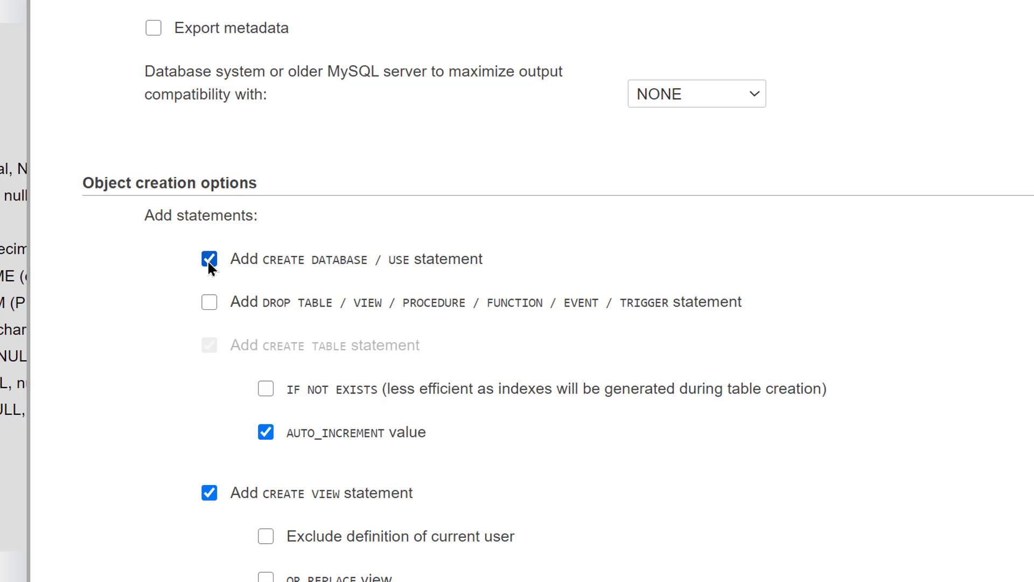
left_click(209, 263)
scroll(485, 280, "down", 4)
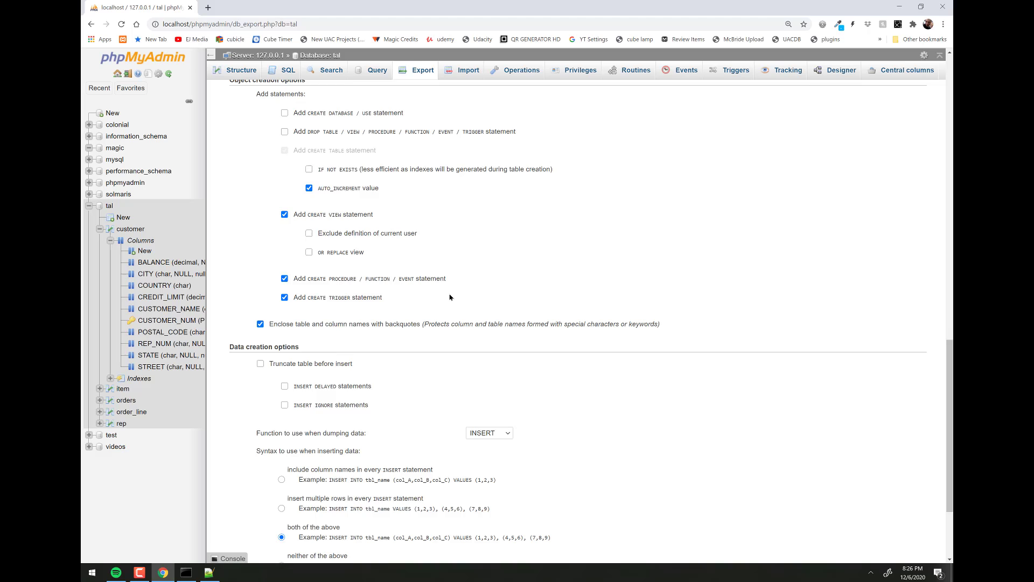
scroll(485, 301, "down", 3)
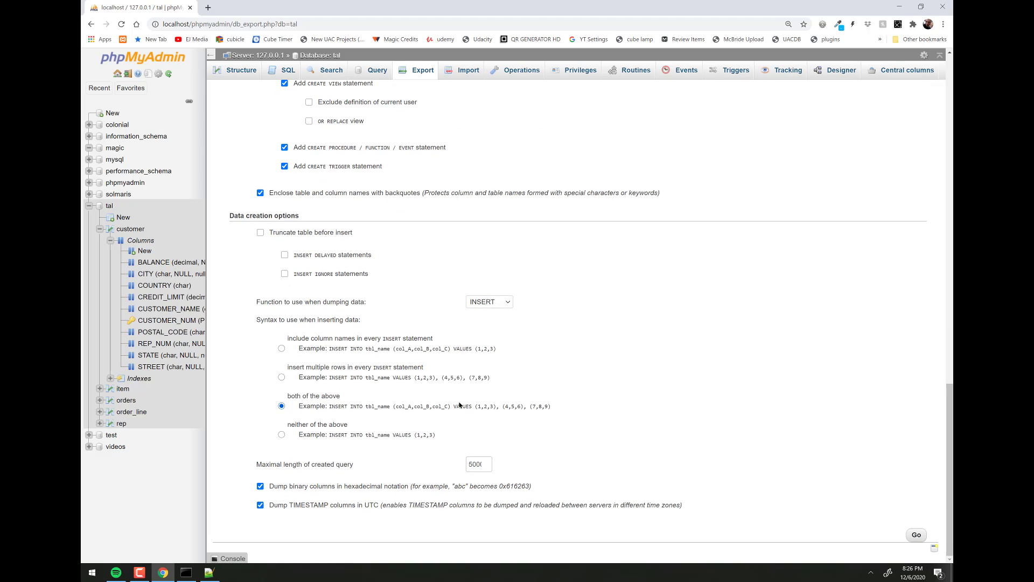
scroll(460, 405, "up", 17)
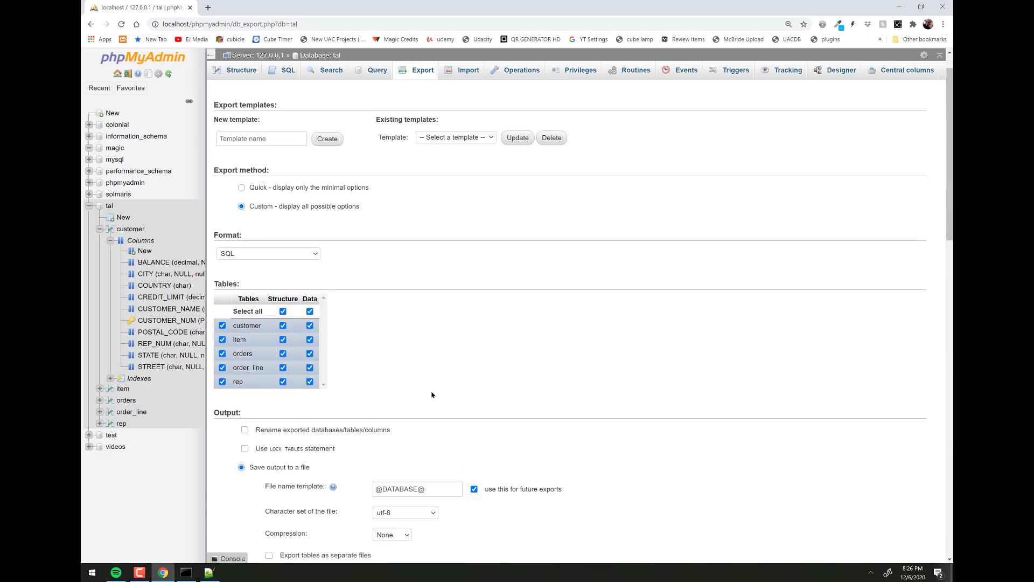
scroll(432, 394, "up", 1)
left_click(241, 224)
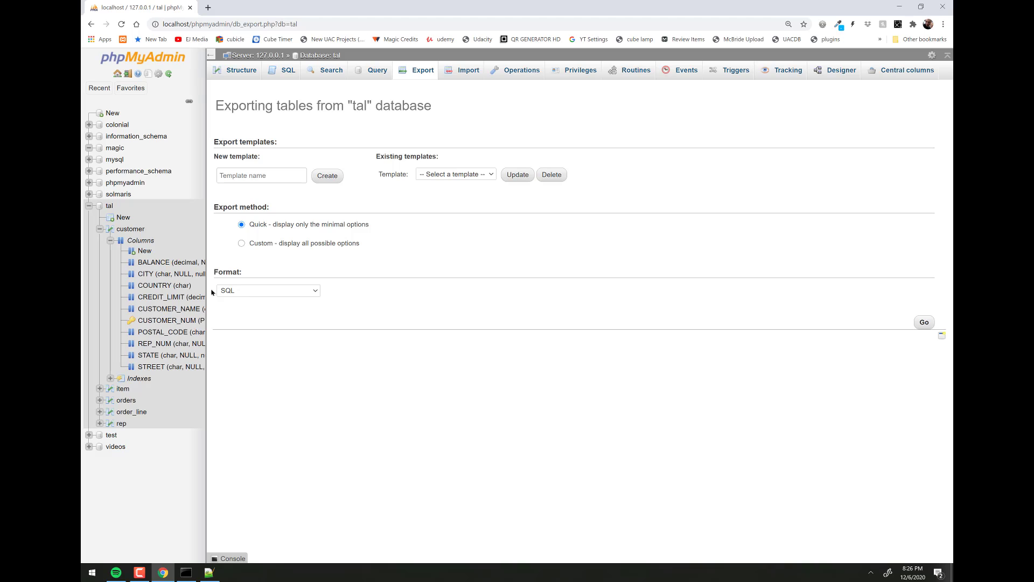
left_click(924, 323)
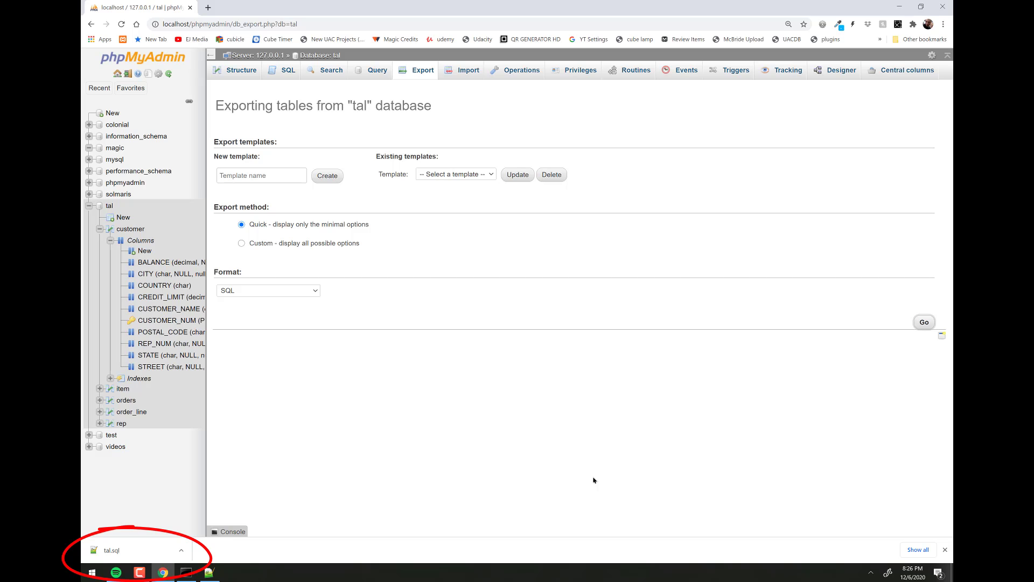
- Open the downloaded tal.sql from the desktop in Notepad++
key("super+d")
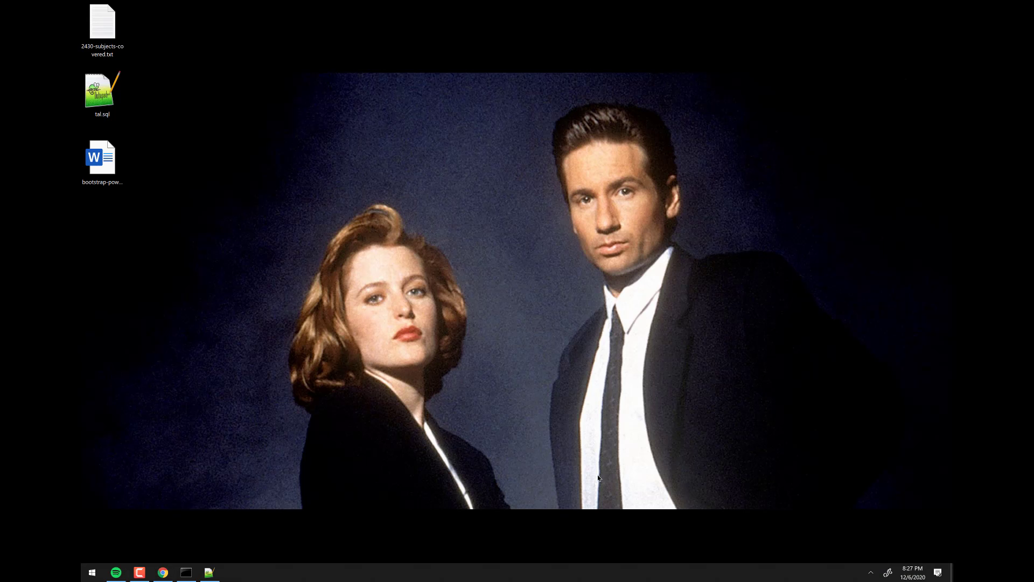
right_click(83, 95)
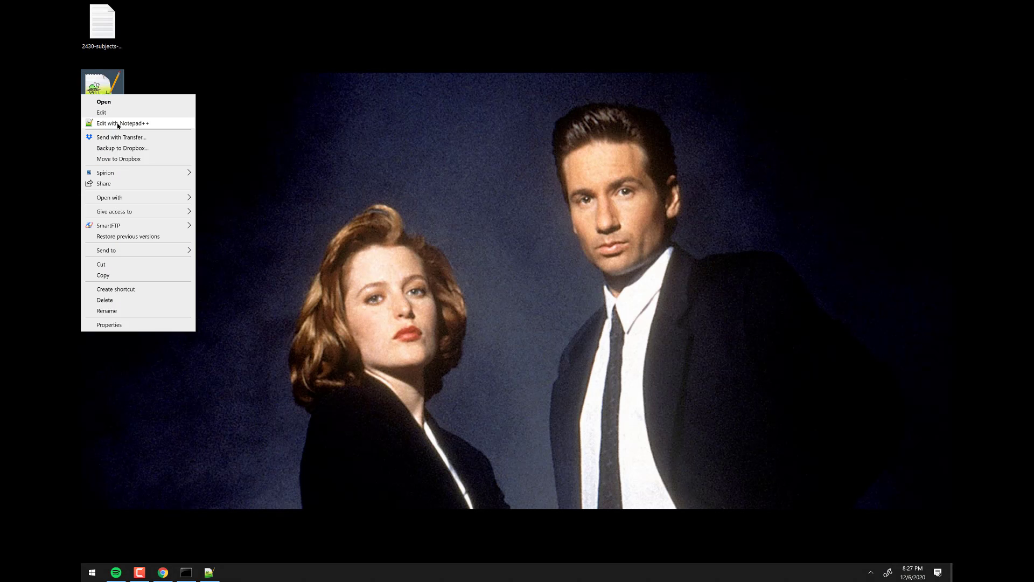
left_click(122, 123)
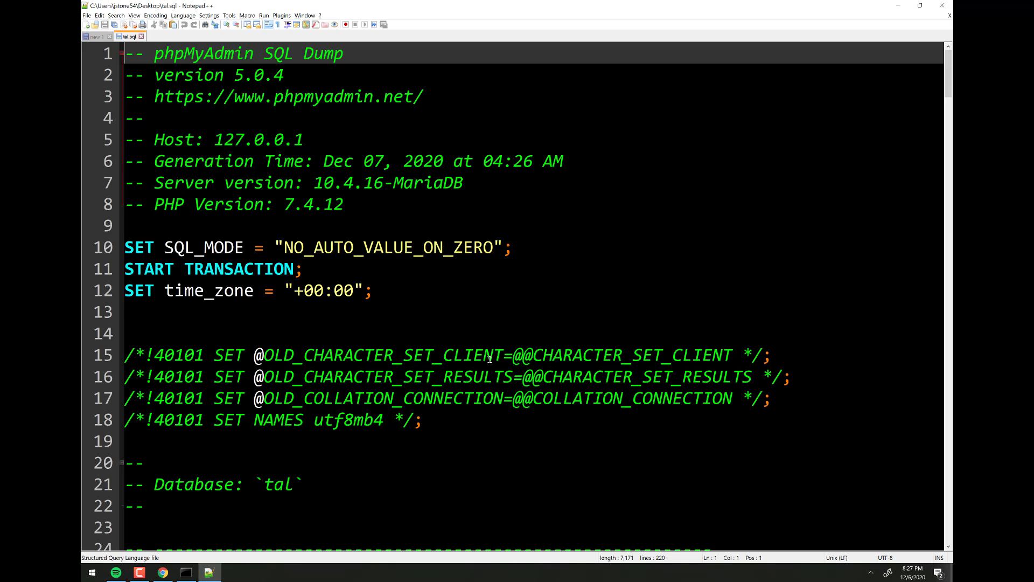
scroll(555, 289, "down", 3)
scroll(555, 289, "down", 1)
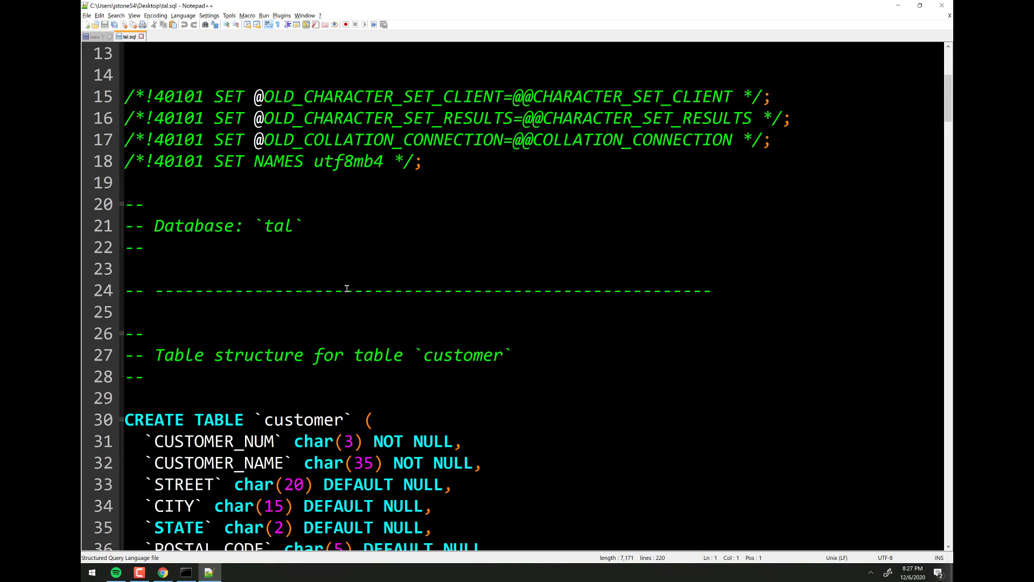
scroll(348, 290, "up", 3)
left_click_drag(443, 248, 124, 162)
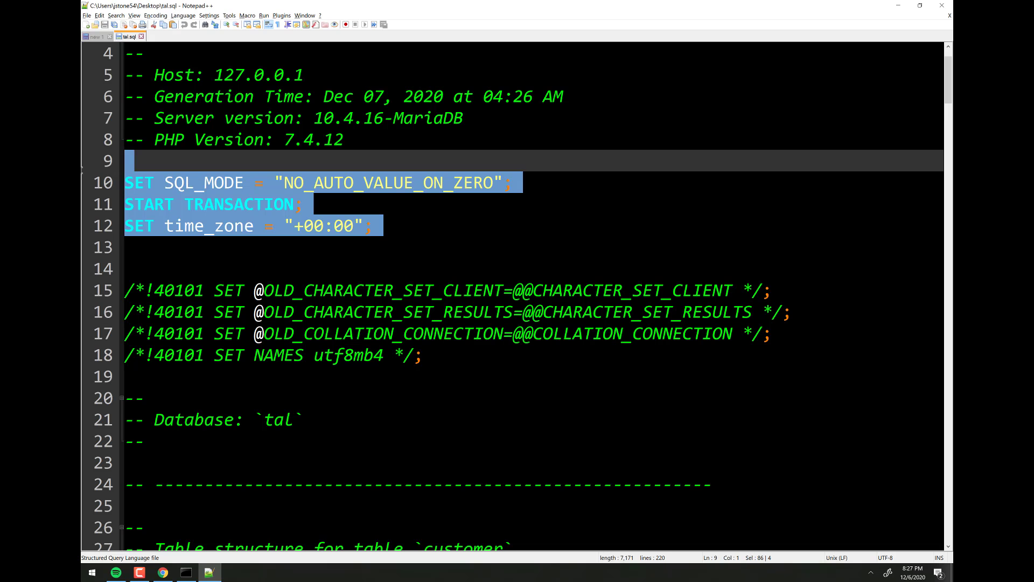
left_click(458, 225)
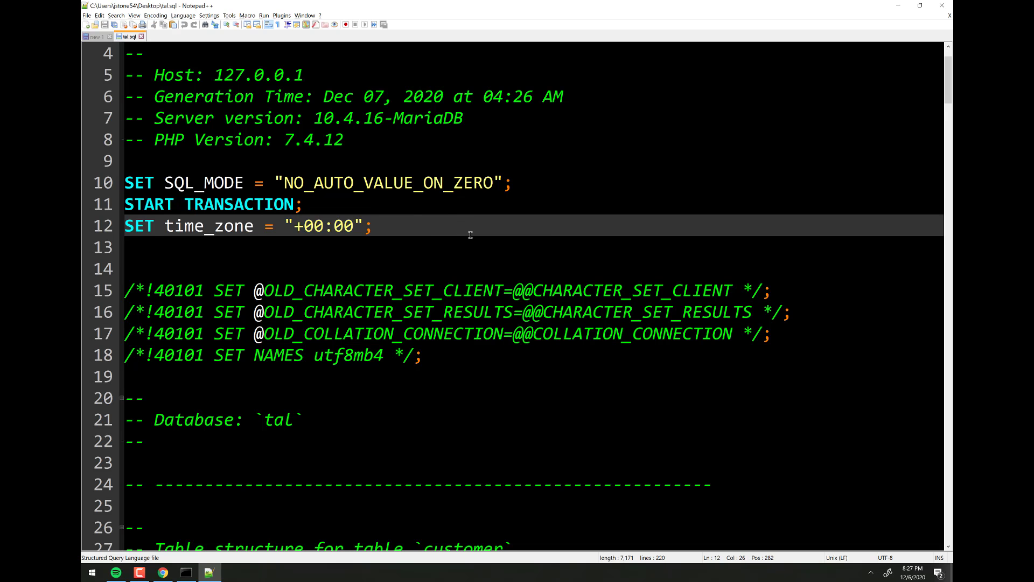
scroll(465, 242, "up", 1)
scroll(465, 242, "down", 6)
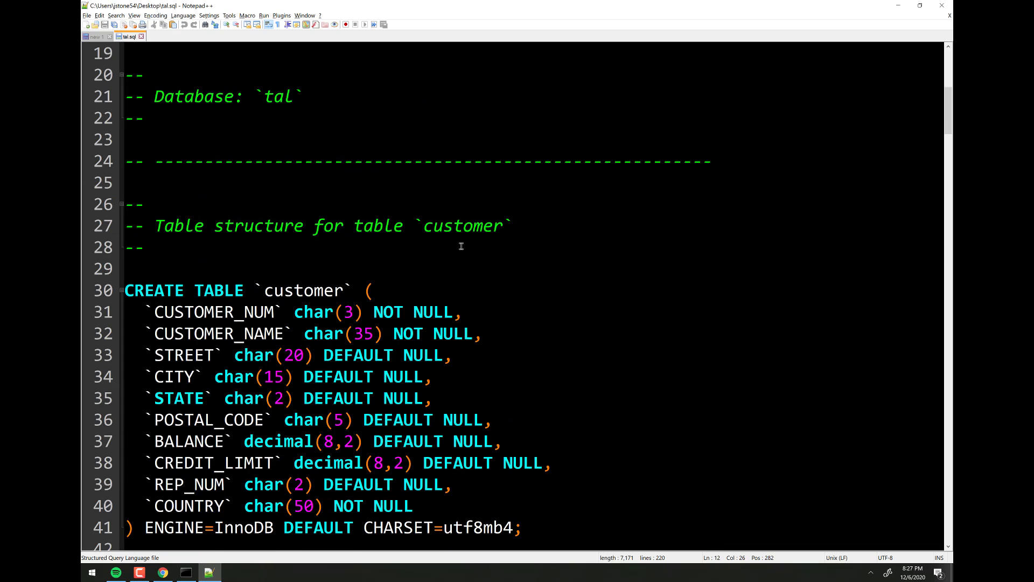
scroll(119, 289, "down", 1)
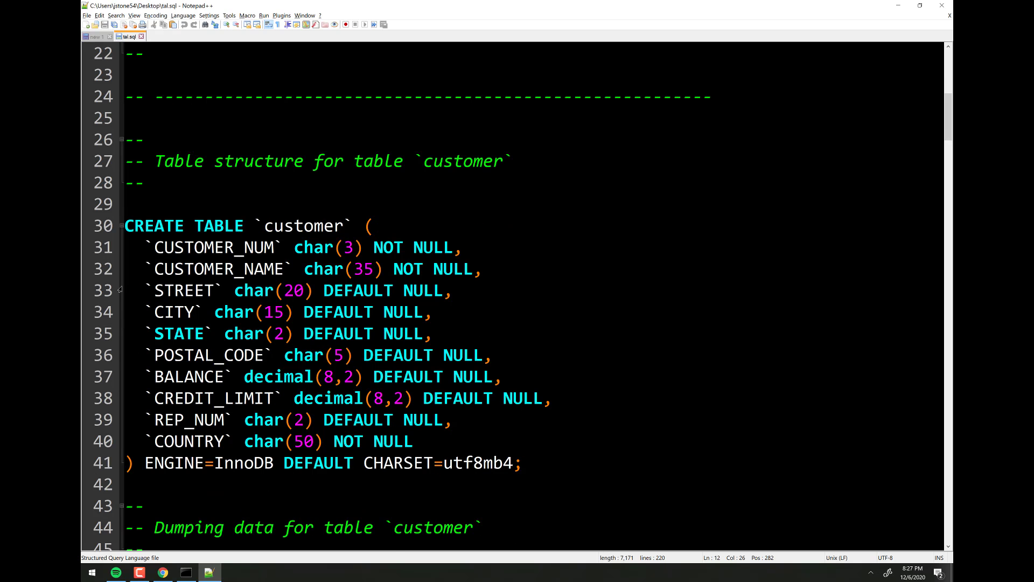
left_click_drag(124, 224, 574, 474)
left_click(506, 422)
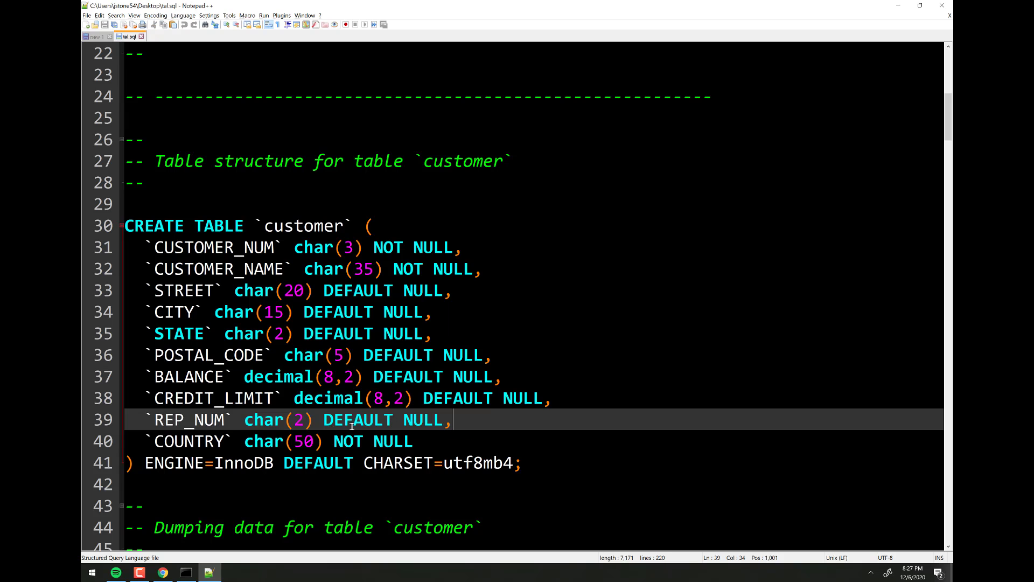
left_click(431, 442)
left_click_drag(431, 442, 108, 243)
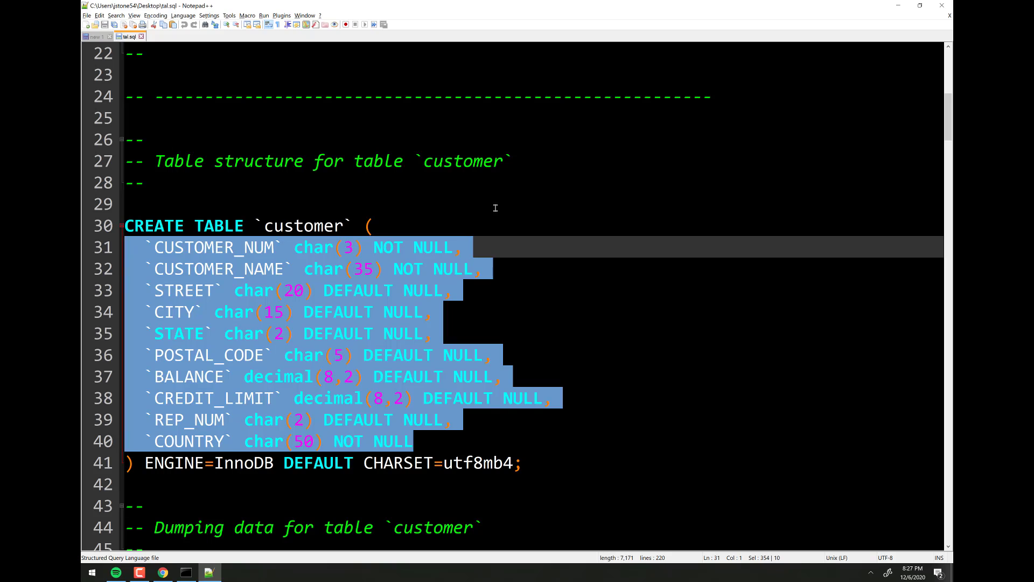
scroll(463, 232, "down", 6)
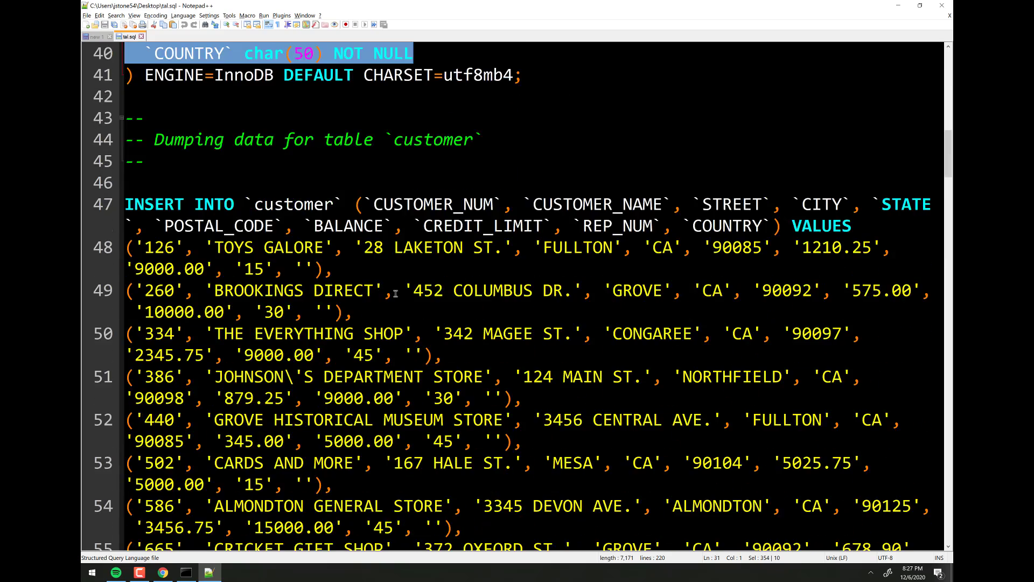
scroll(396, 294, "down", 4)
scroll(395, 293, "down", 2)
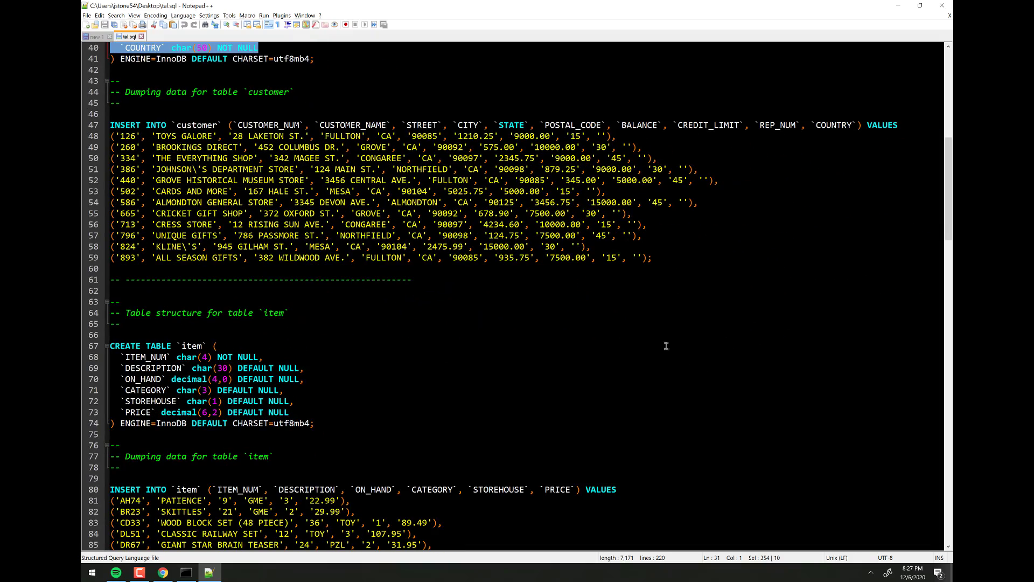
scroll(666, 344, "up", 2)
scroll(617, 341, "down", 10)
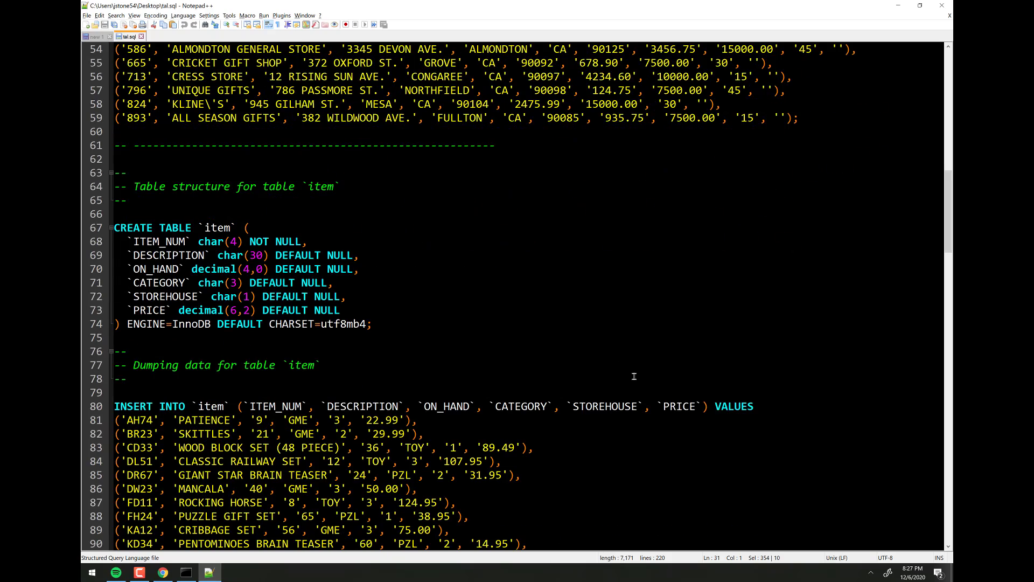
scroll(270, 291, "down", 8)
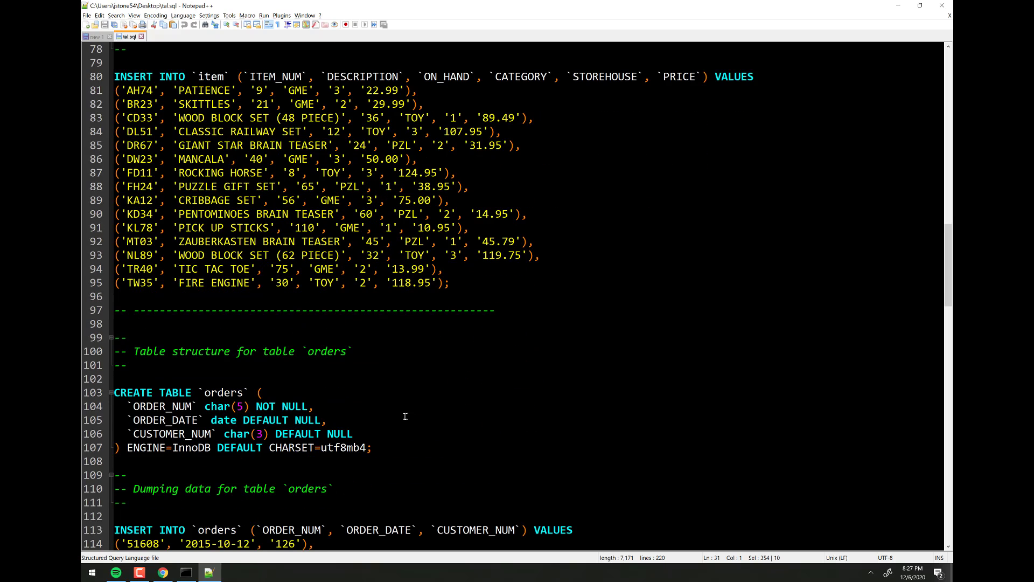
scroll(587, 353, "down", 9)
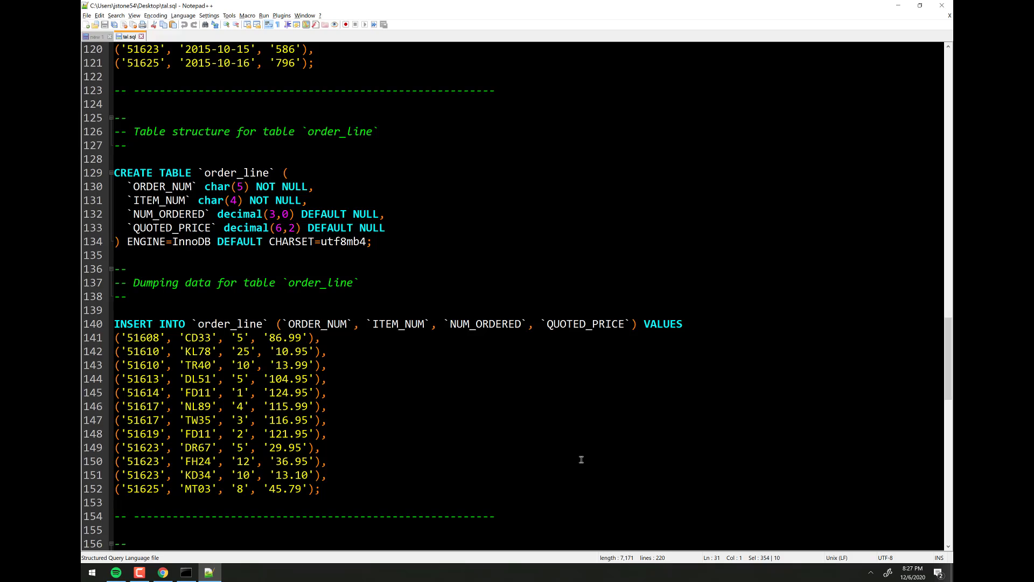
scroll(411, 143, "up", 20)
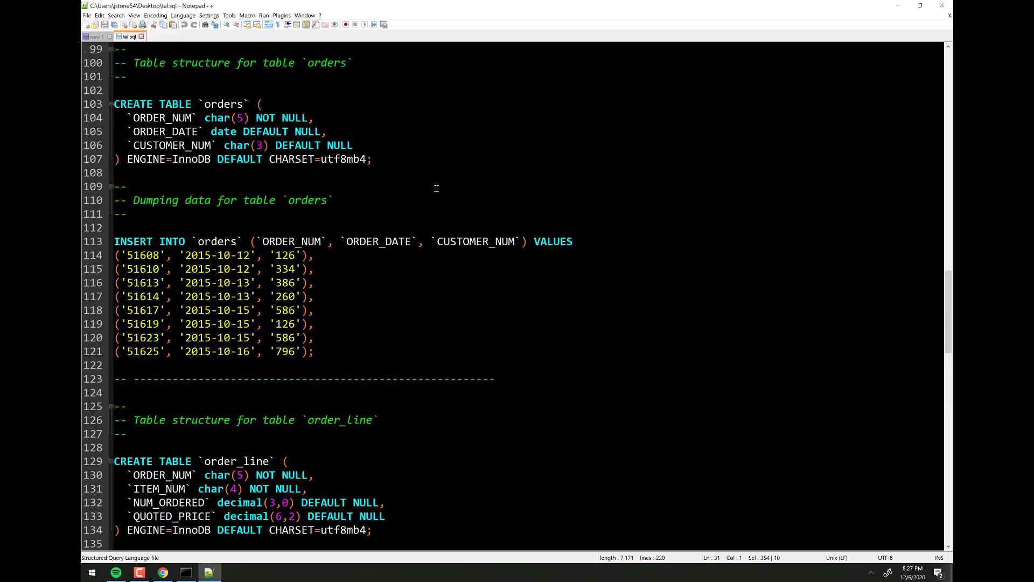
scroll(481, 253, "up", 13)
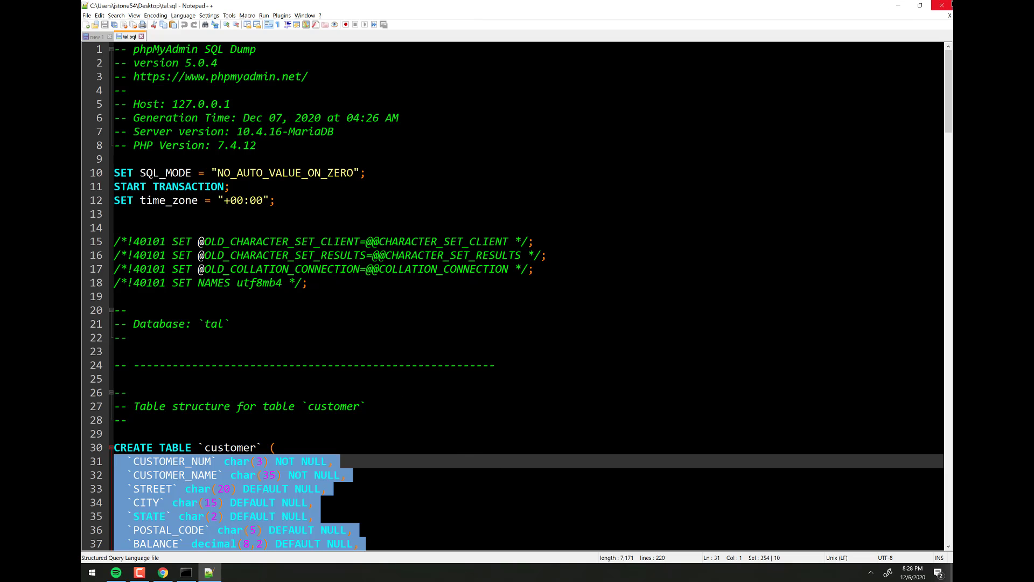
- Close tal.sql in Notepad++ and return to phpMyAdmin's tal export page in Chrome
left_click(141, 37)
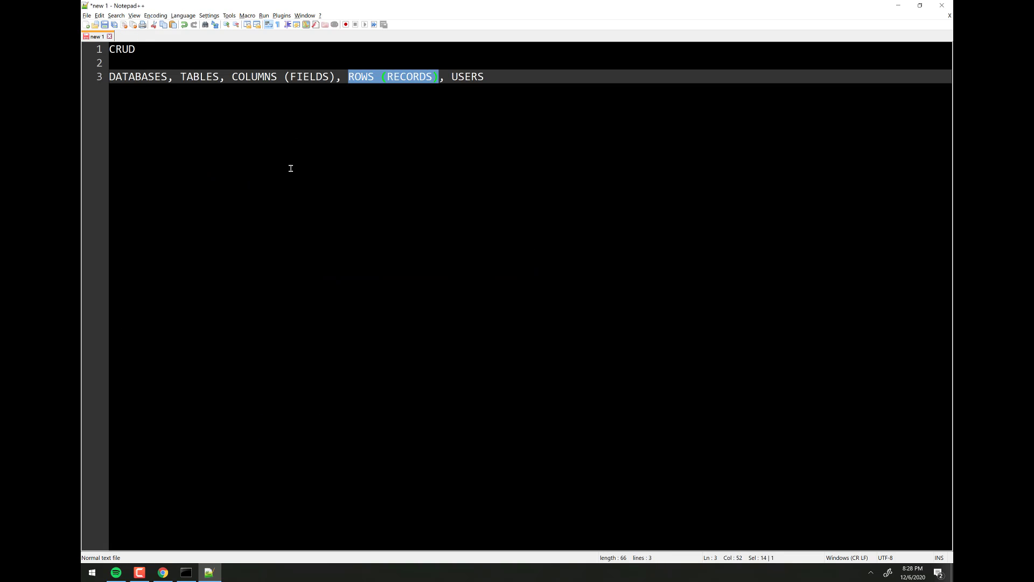
left_click(162, 573)
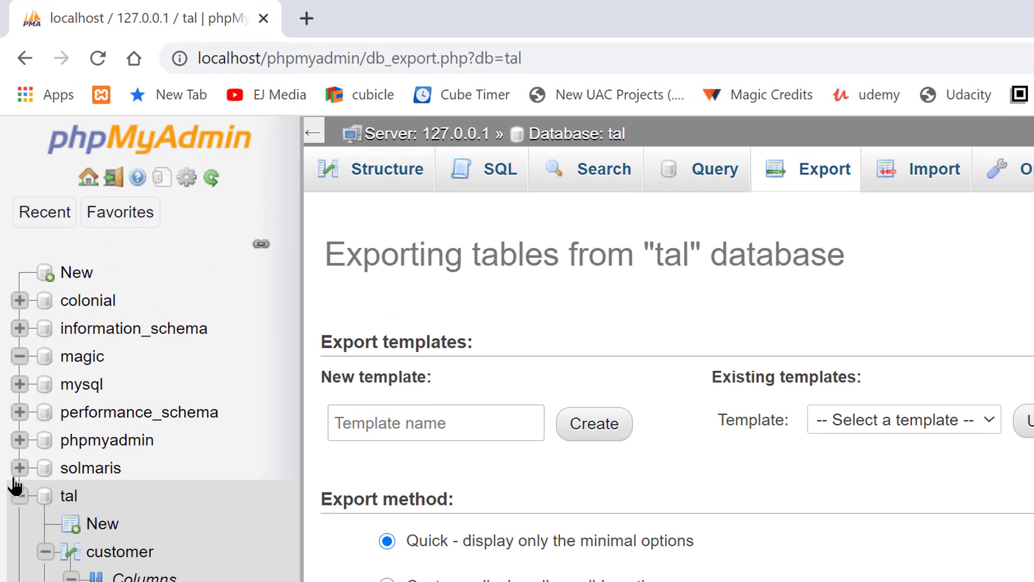
- Drop the tal database from the server's Databases list, leaving nine databases
left_click(86, 181)
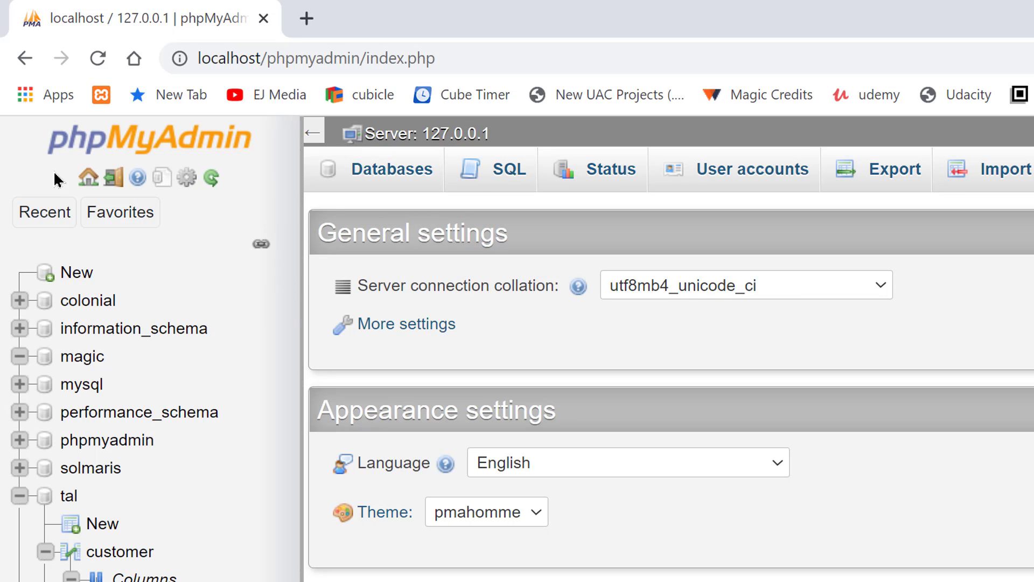
left_click(395, 170)
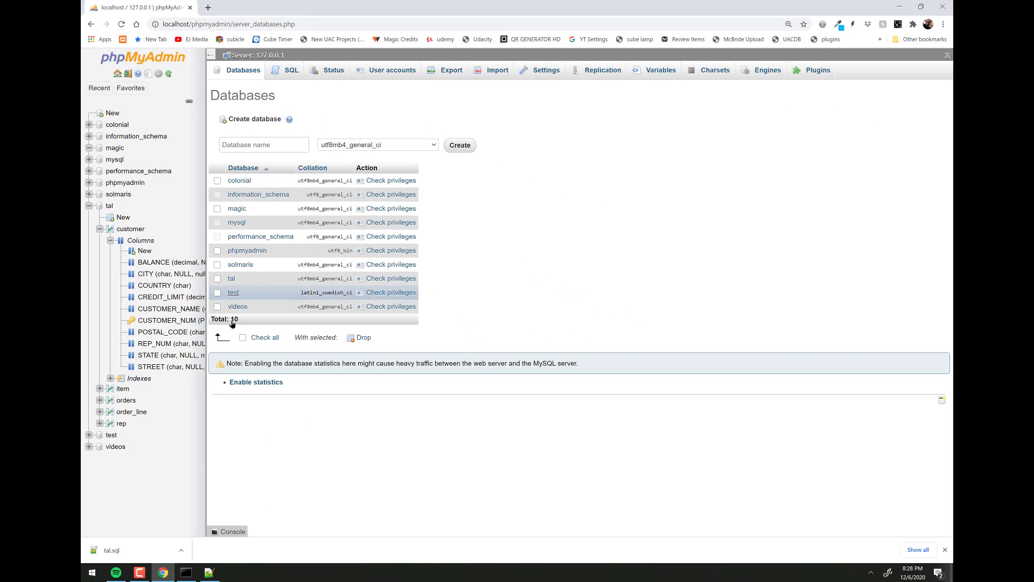
left_click(217, 278)
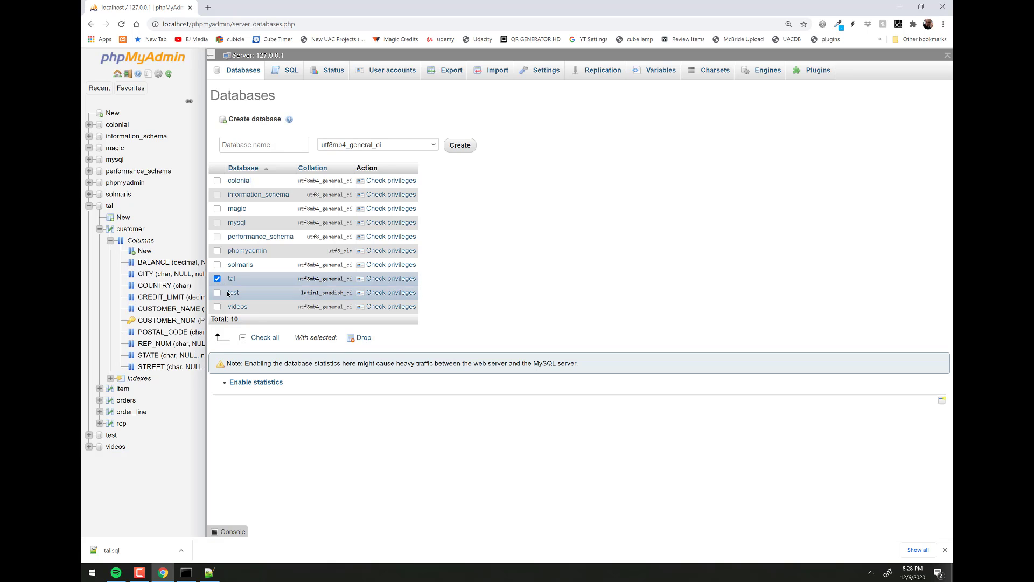
left_click(363, 339)
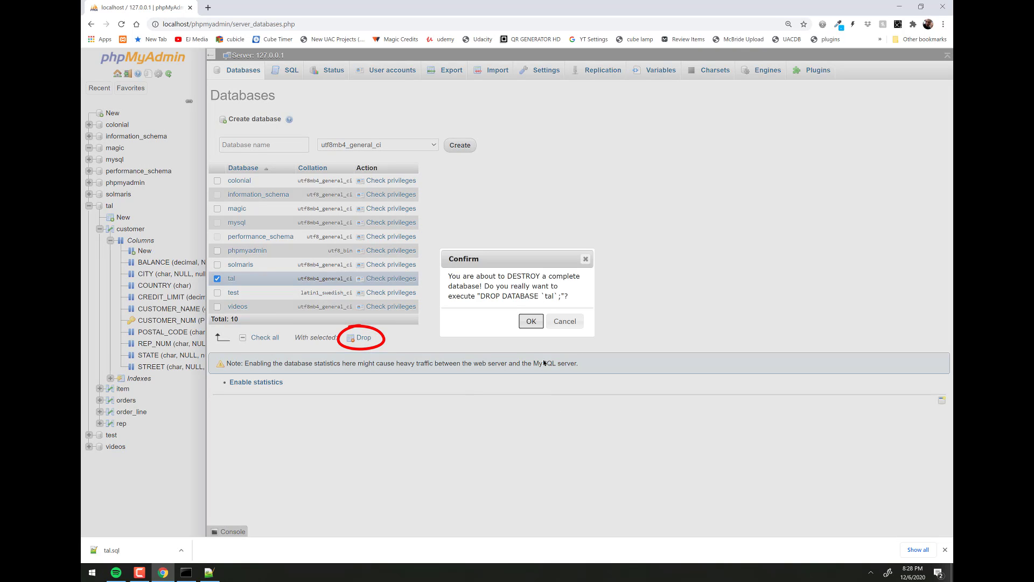
left_click(531, 321)
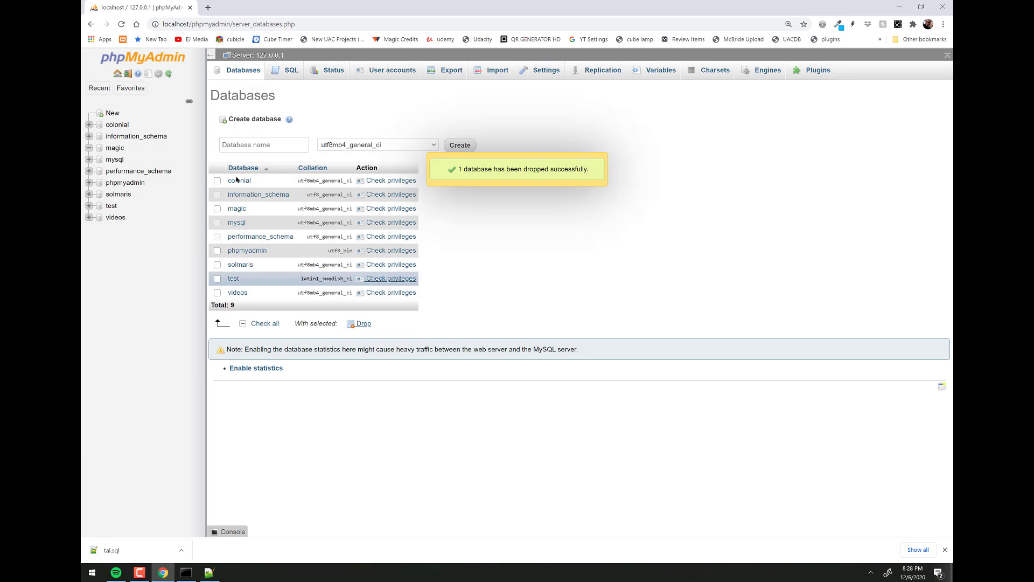
- Run show databases; in the MariaDB console to confirm tal is gone, then restore the console window
key("alt+Tab")
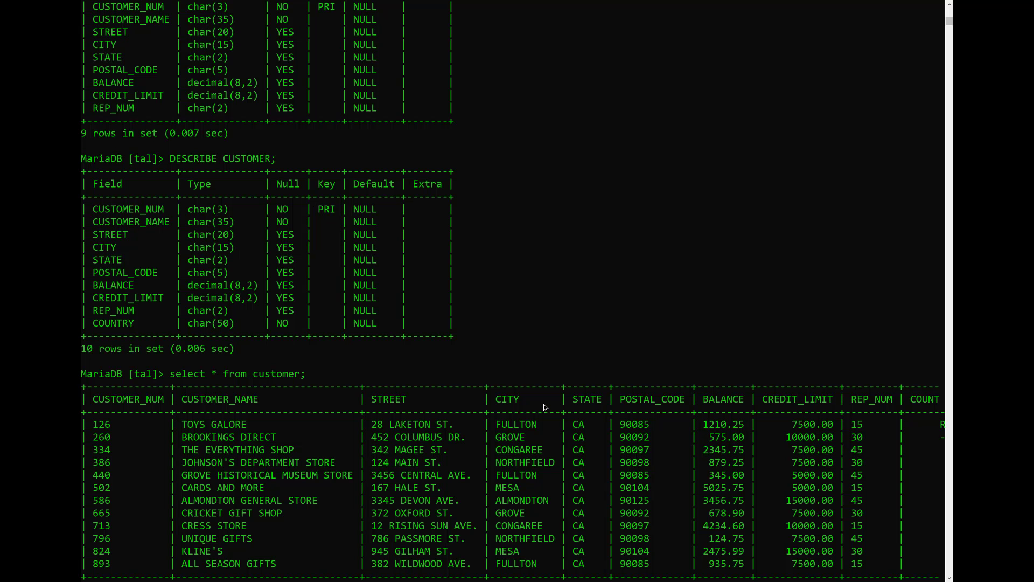
type("s")
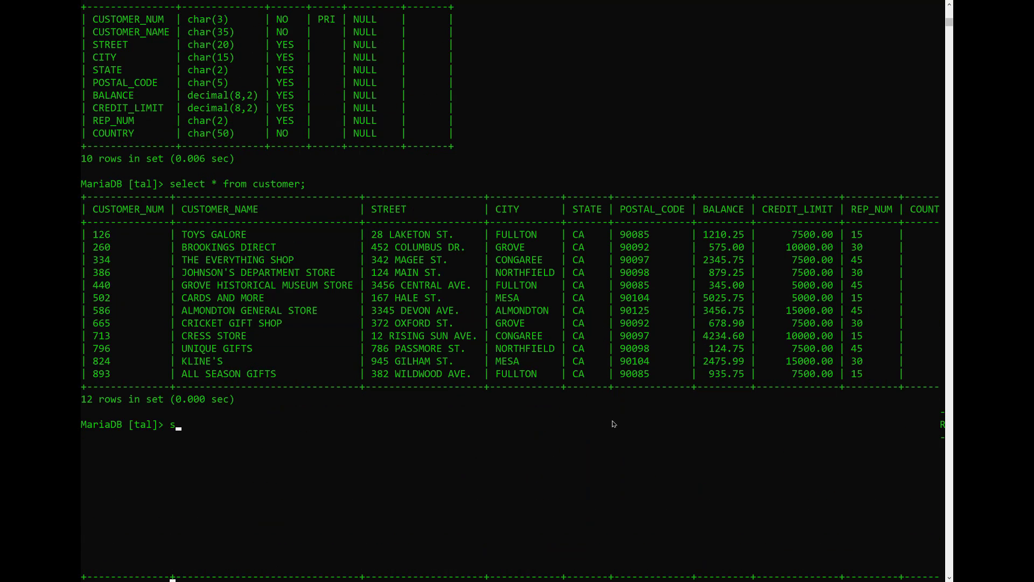
type("how databases;")
key("Return")
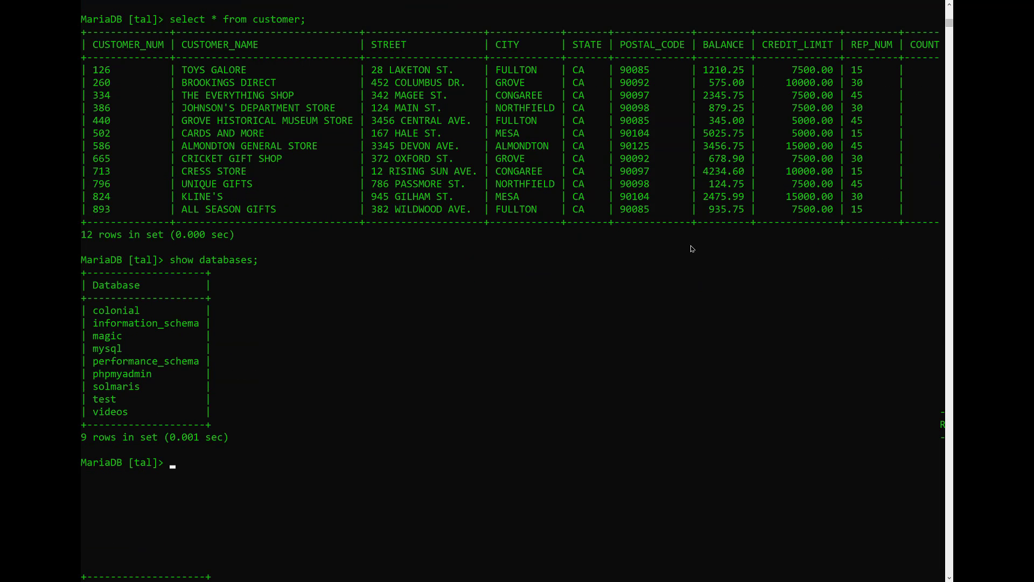
key("alt+Return")
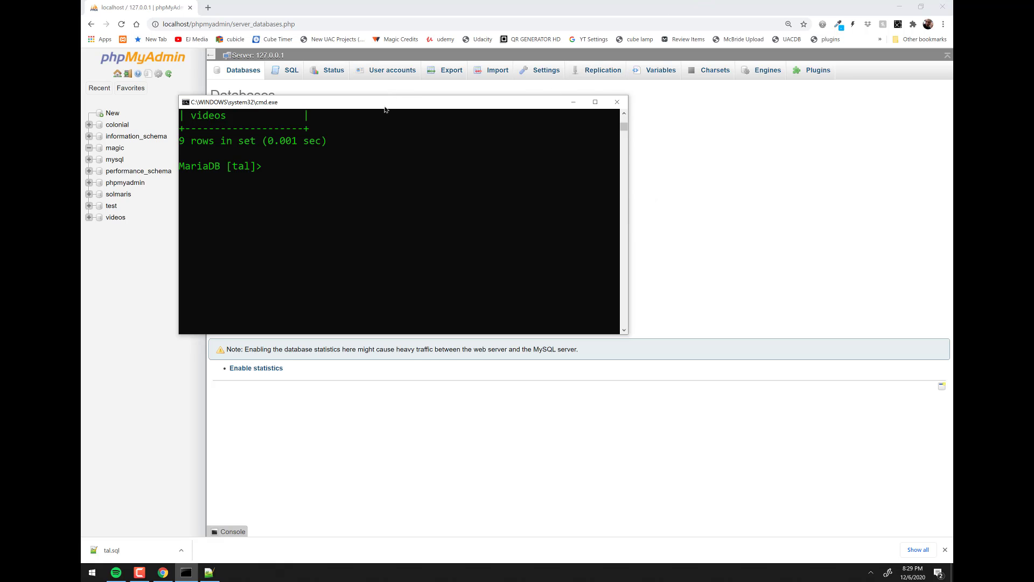
- Clear the other windows and open the desktop's tal.sql in Notepad++
left_click_drag(384, 110, 484, 122)
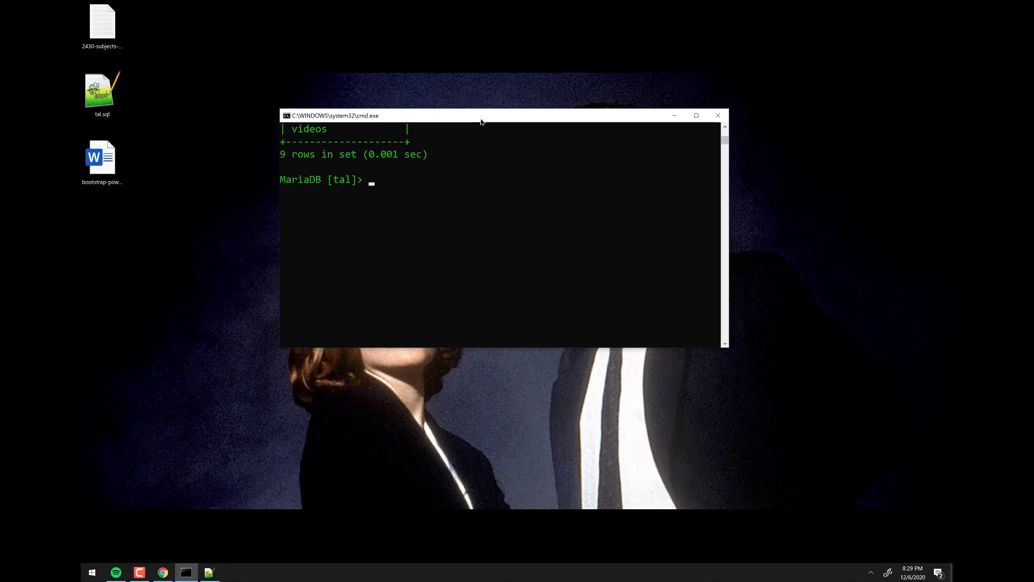
right_click(99, 106)
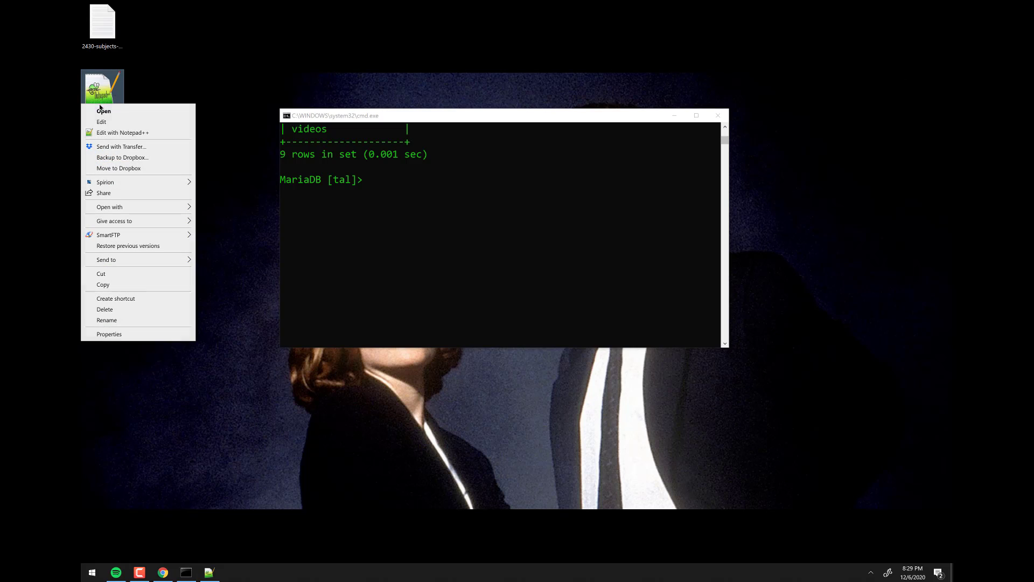
left_click(113, 132)
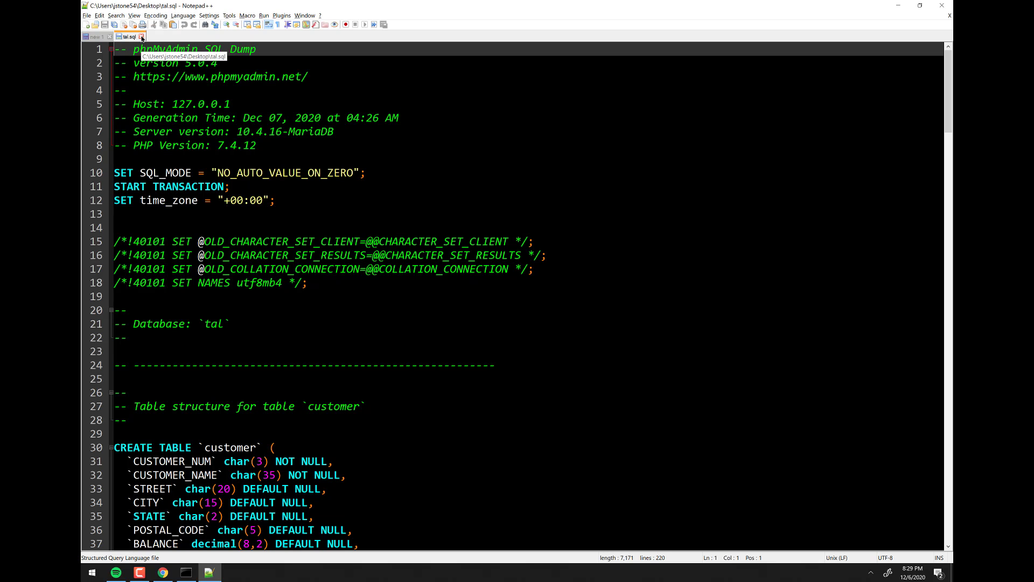
- Minimize Notepad++ and bring the MariaDB console to the front, ready for typing
left_click(186, 572)
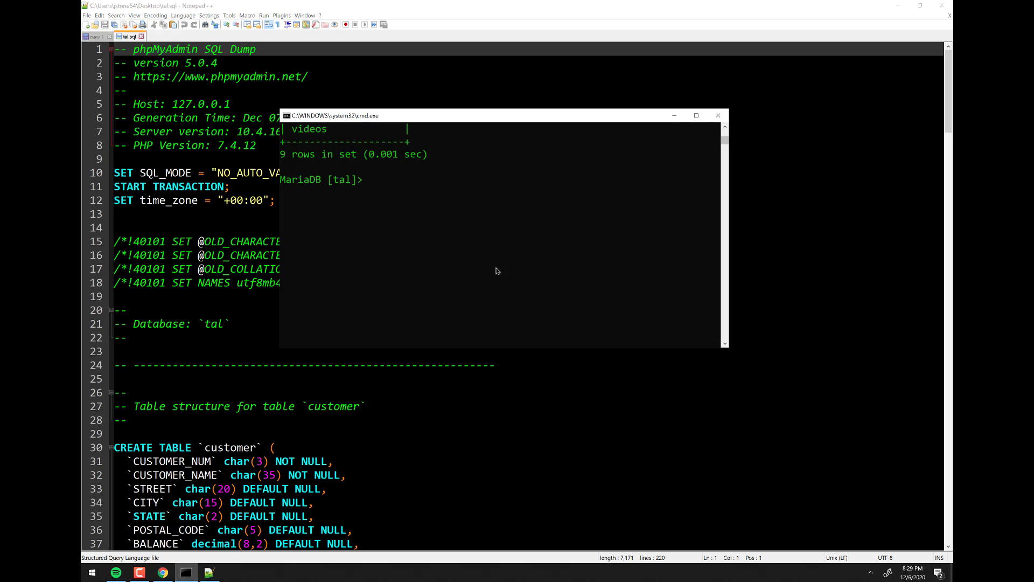
left_click(494, 261)
left_click(899, 6)
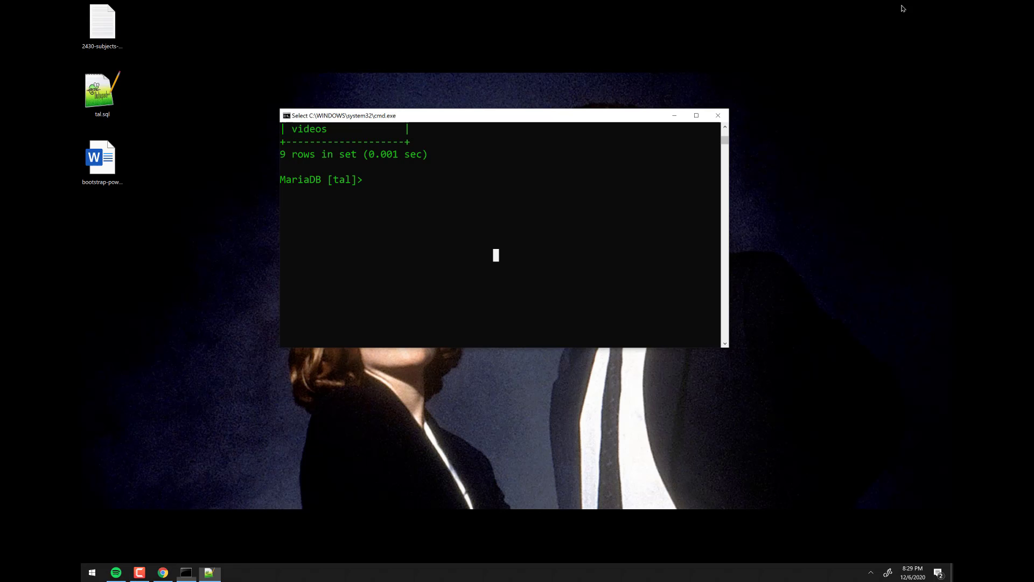
left_click(465, 193)
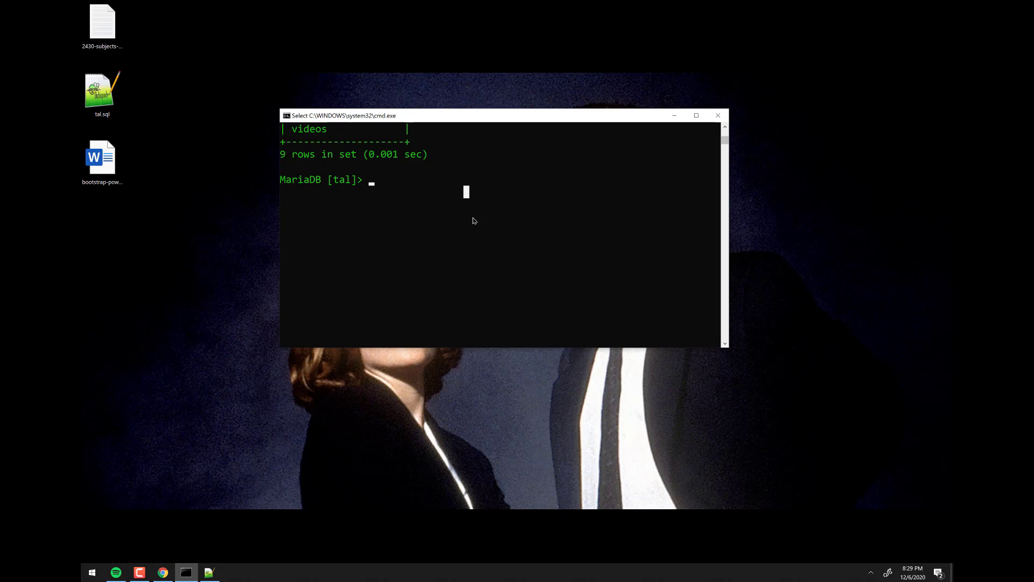
- Run show tables; in the MariaDB console
type("show tabbl")
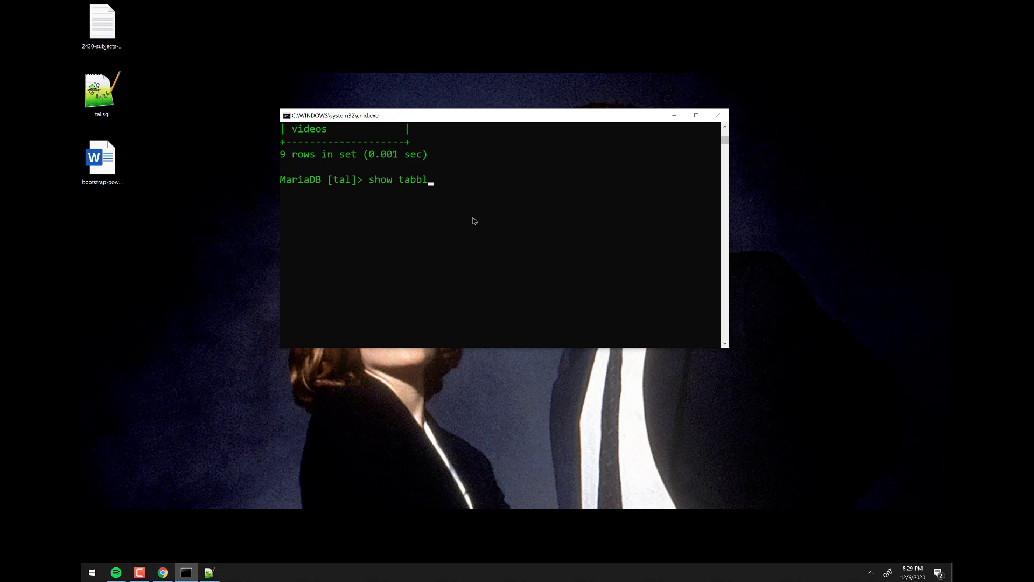
key("BackSpace")
key("BackSpace")
type("les;")
key("Return")
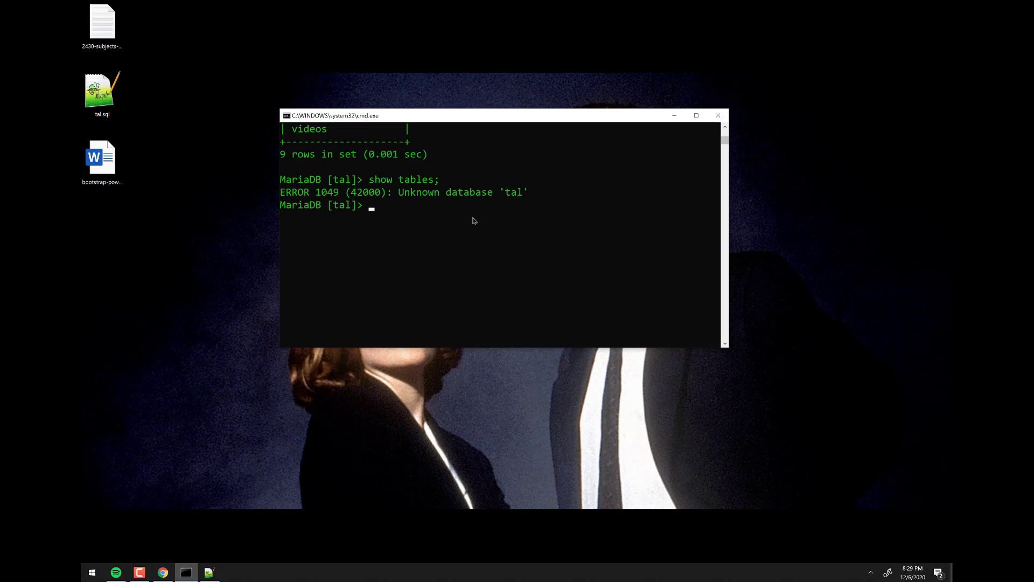
- Create the tal database with create database tal; and switch to it with use tal;
type("created")
key("BackSpace")
type("database tal;")
key("Return")
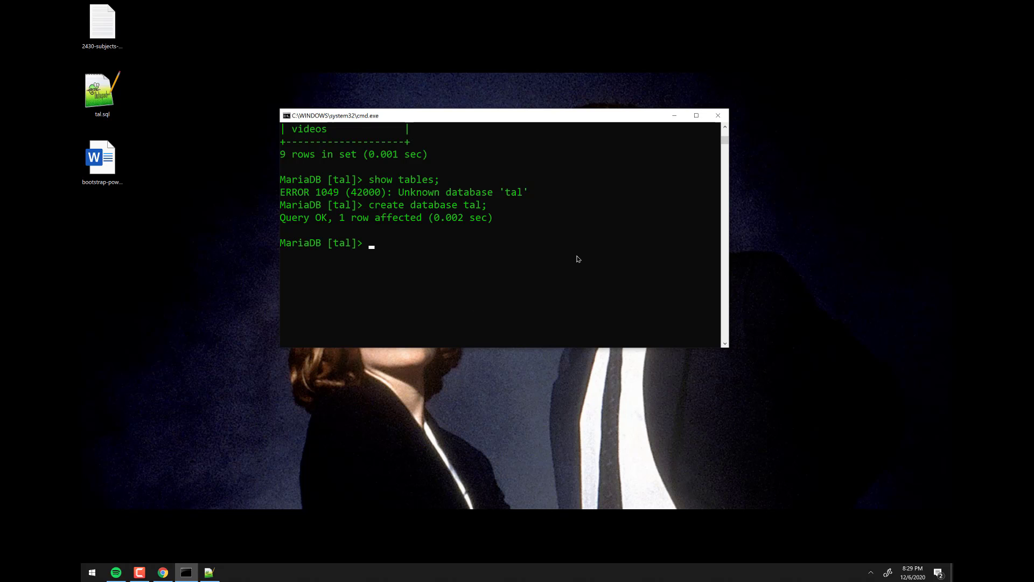
type("use tal;")
key("Return")
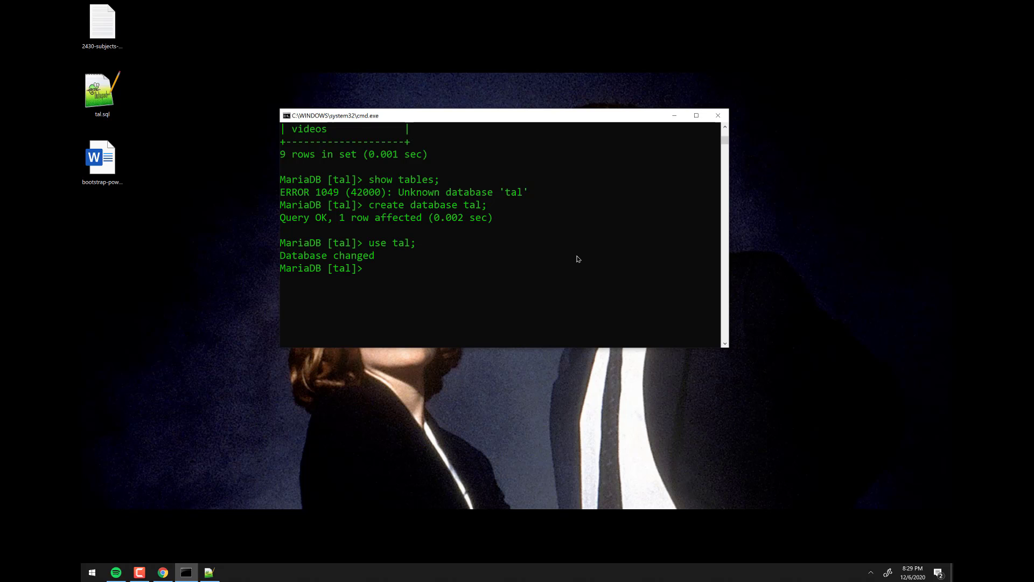
- Import tal.sql with source and confirm show tables; lists customer, item, order_line, orders and rep
type("source")
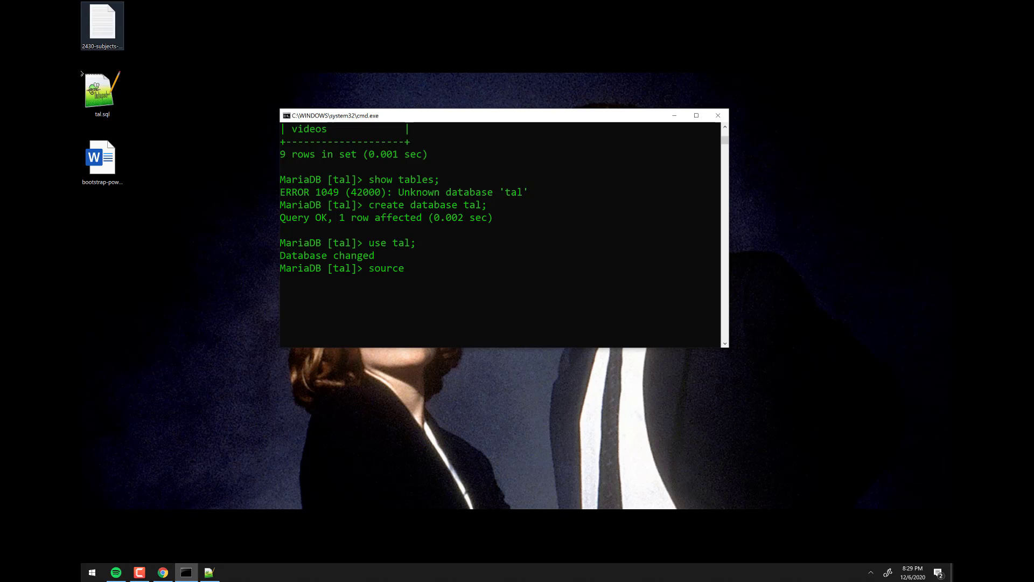
left_click_drag(111, 90, 507, 286)
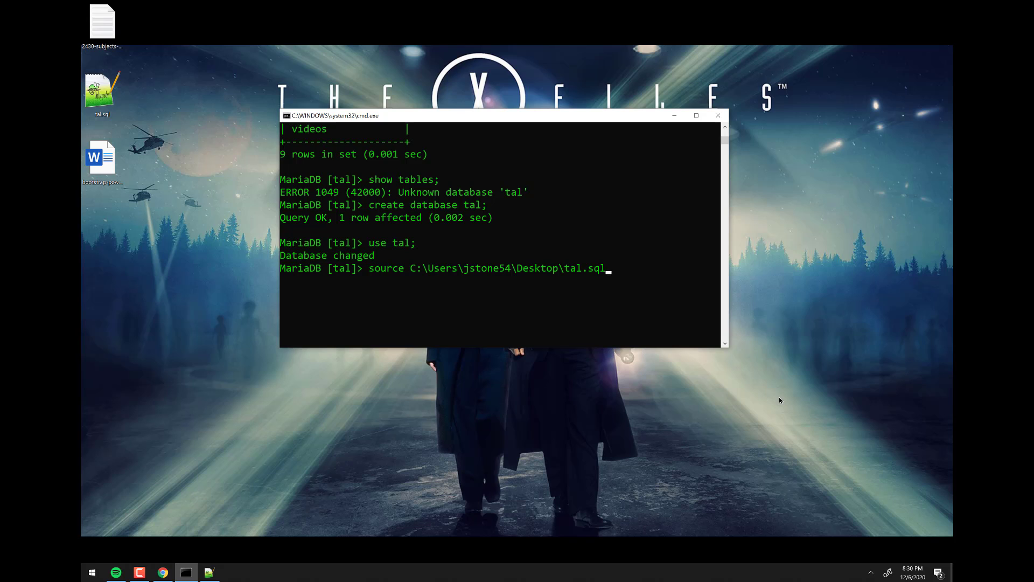
key("Return")
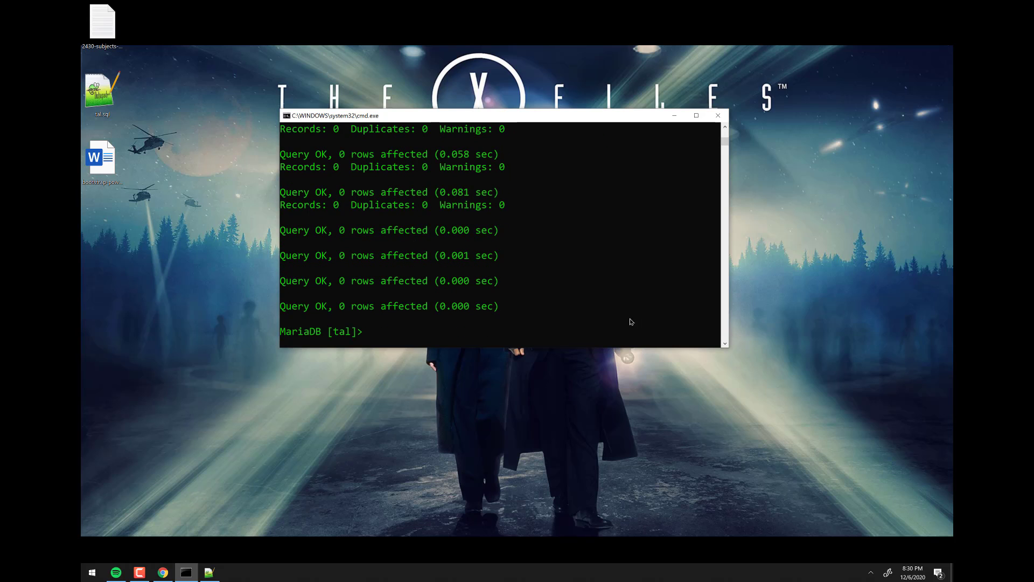
type("show tables;")
key("Return")
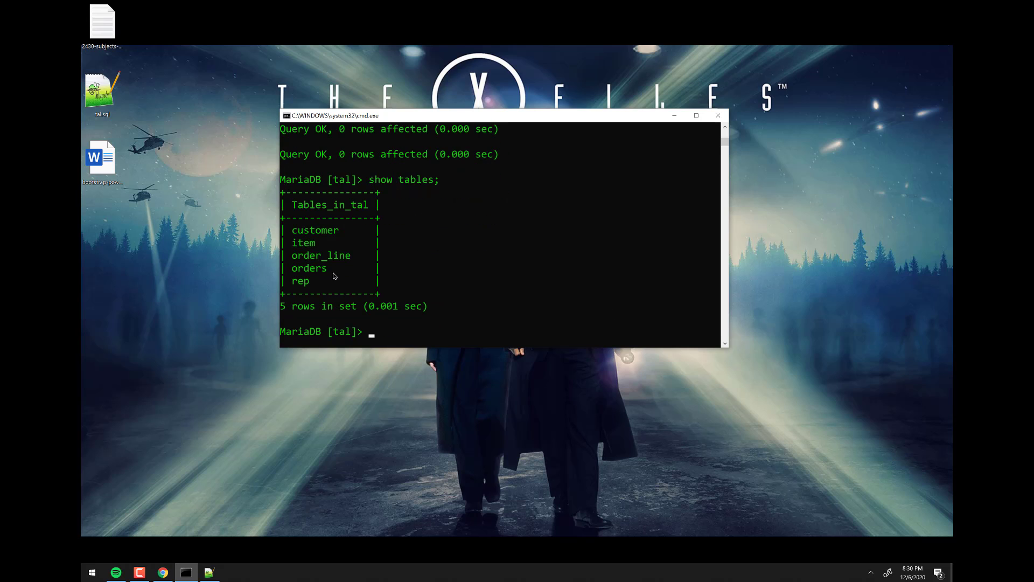
- Reload phpMyAdmin's navigation tree so tal reappears, check its five tables, then go back Home
left_click(161, 574)
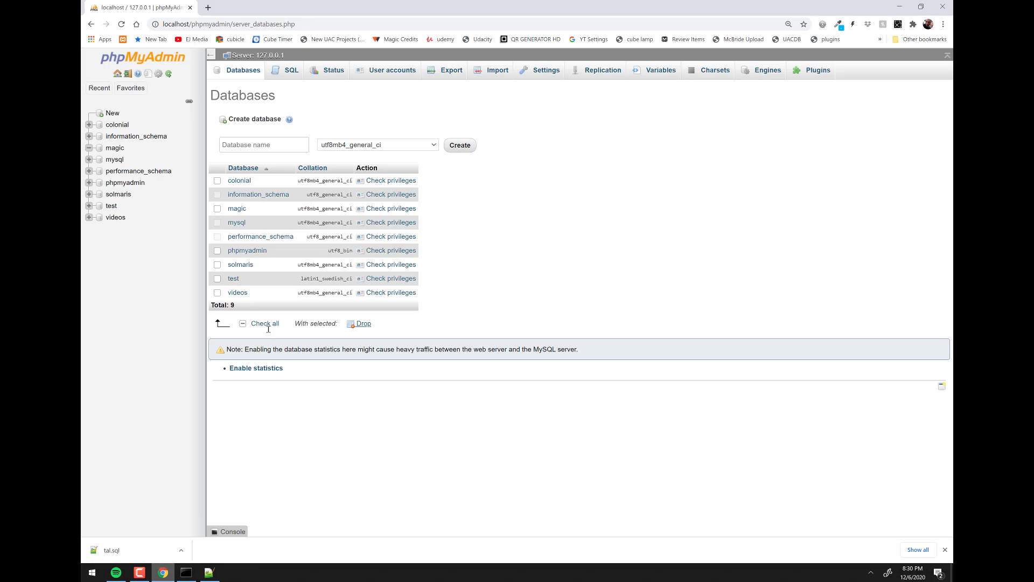
left_click(256, 75)
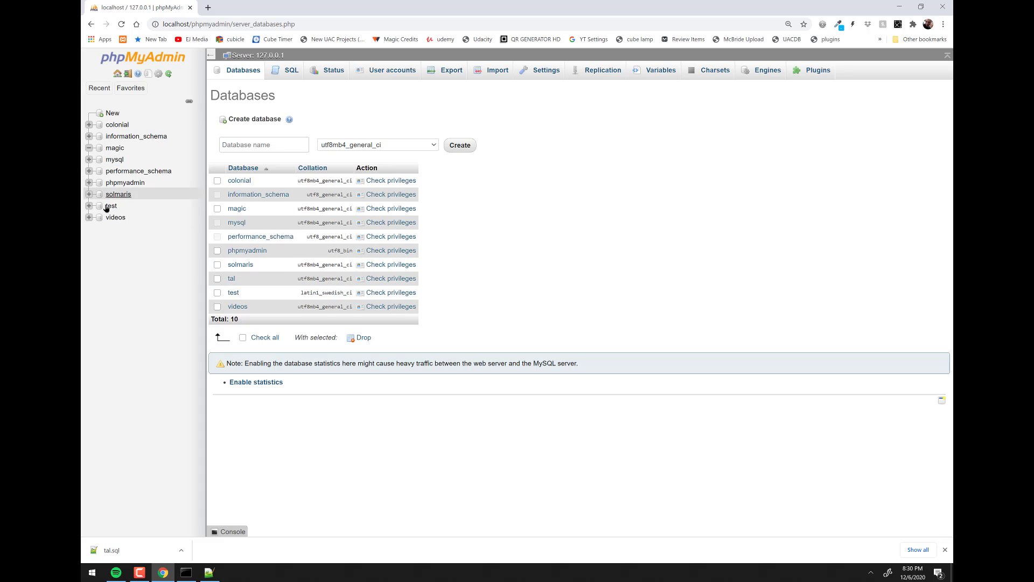
left_click(118, 74)
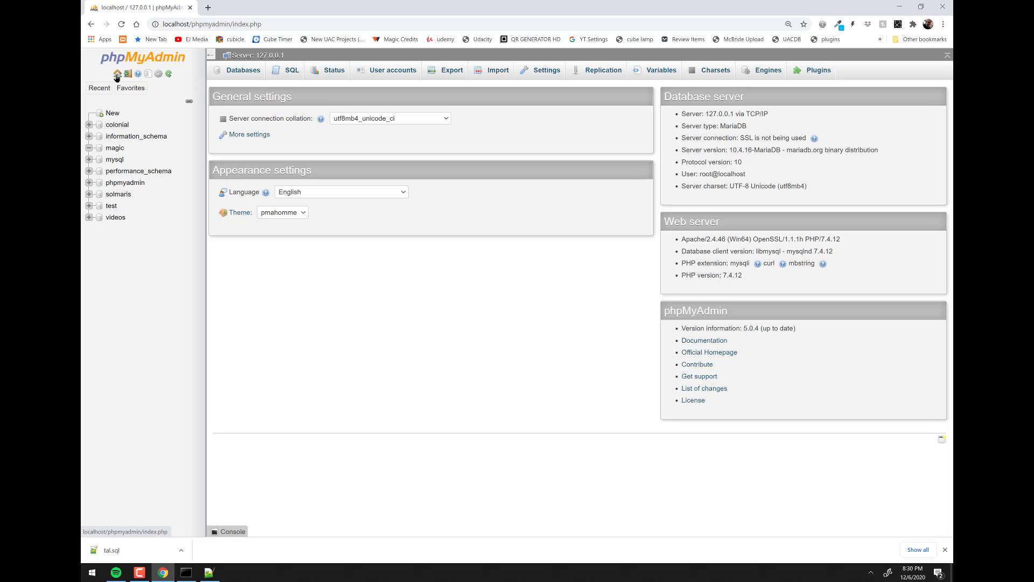
left_click(169, 75)
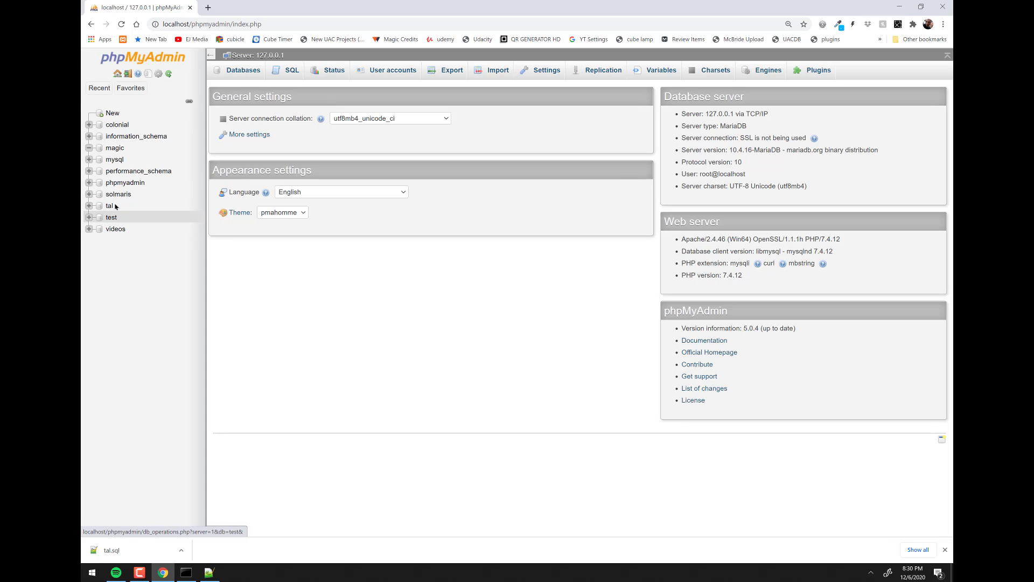
left_click(110, 207)
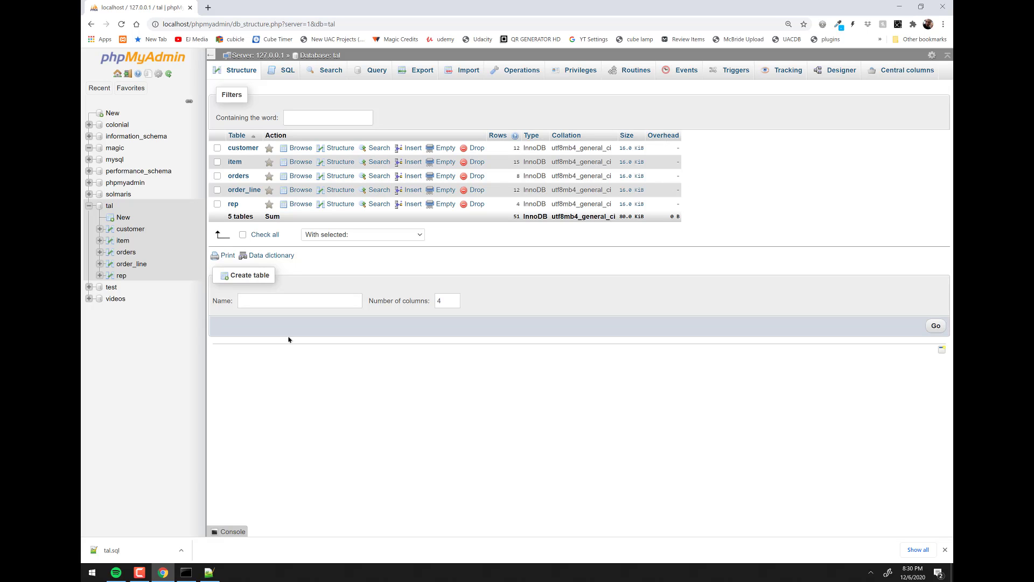
left_click(117, 73)
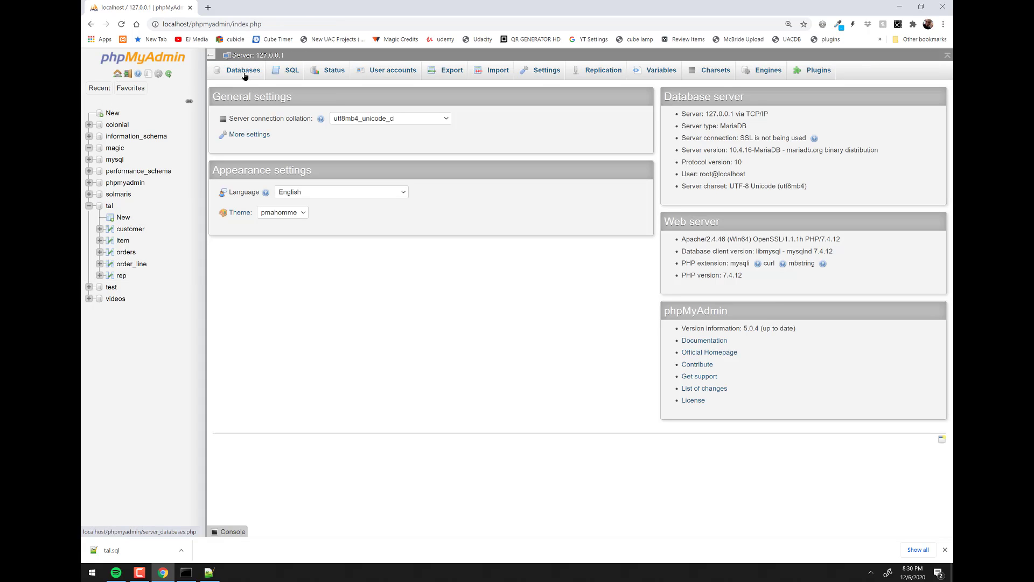
- Drop the tal database from the server's Databases list
left_click(243, 74)
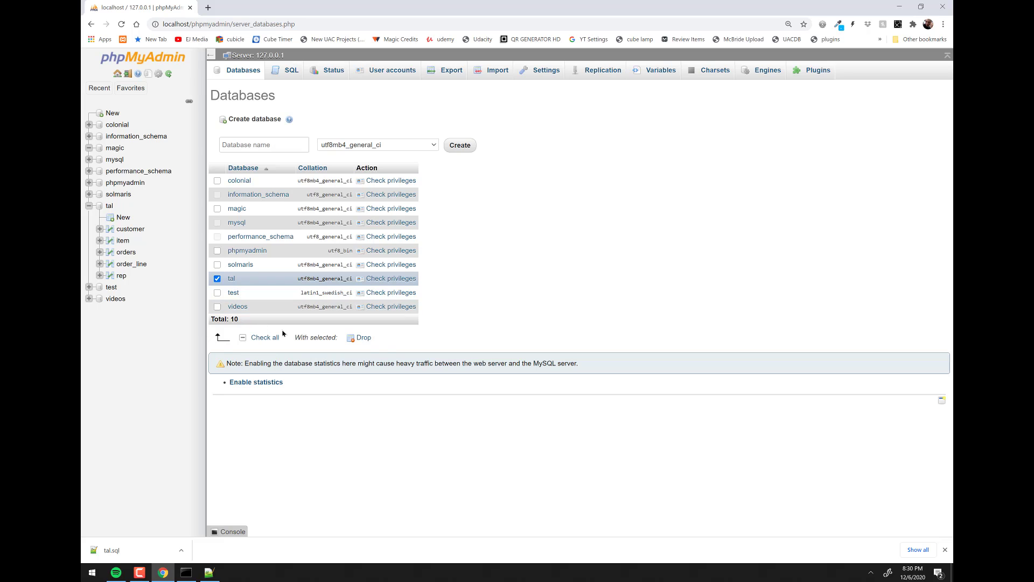
left_click(362, 338)
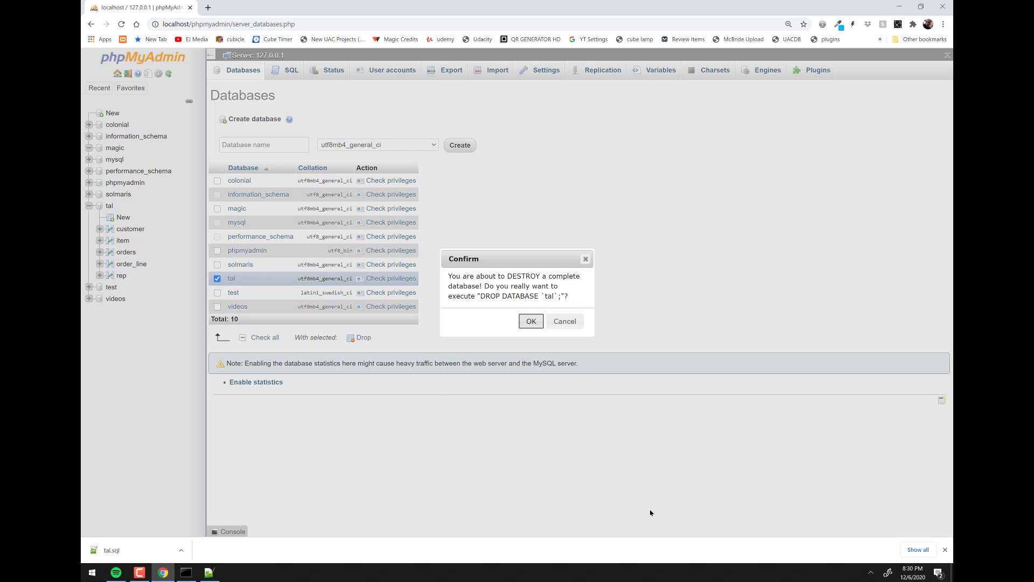
left_click(535, 326)
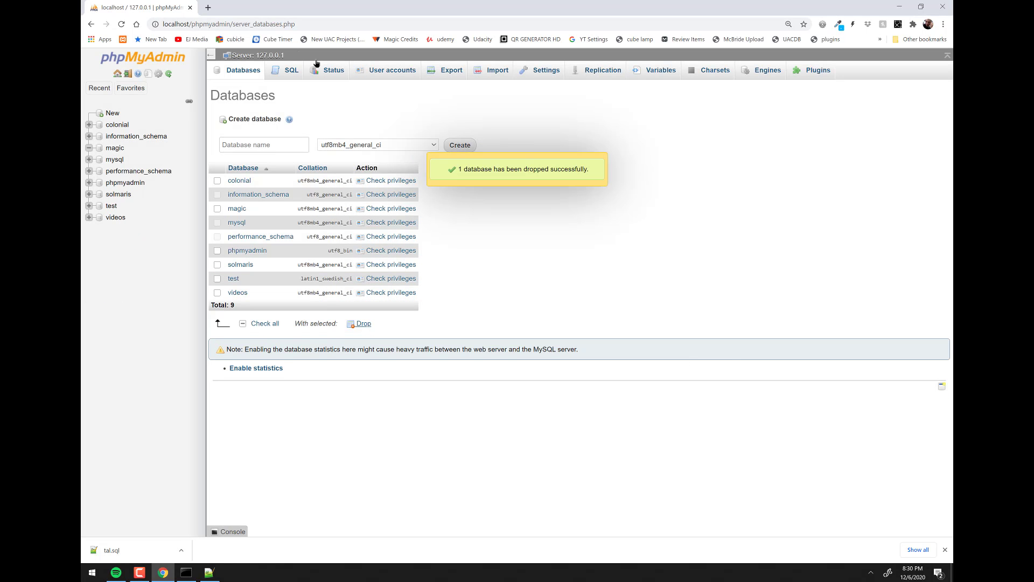
- Import tal.sql at server level, which fails with error #1046 No database selected
left_click(491, 74)
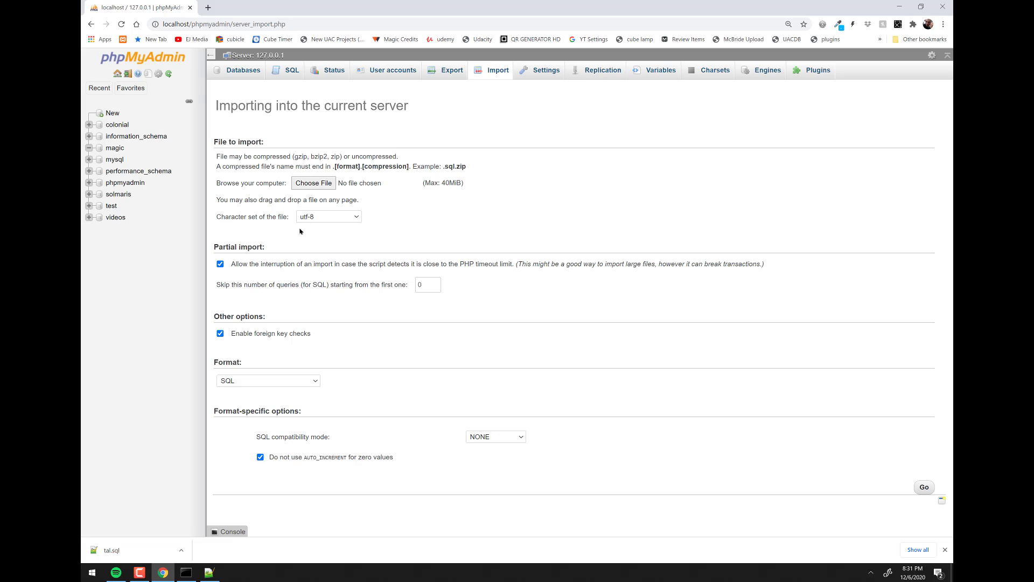
left_click(315, 184)
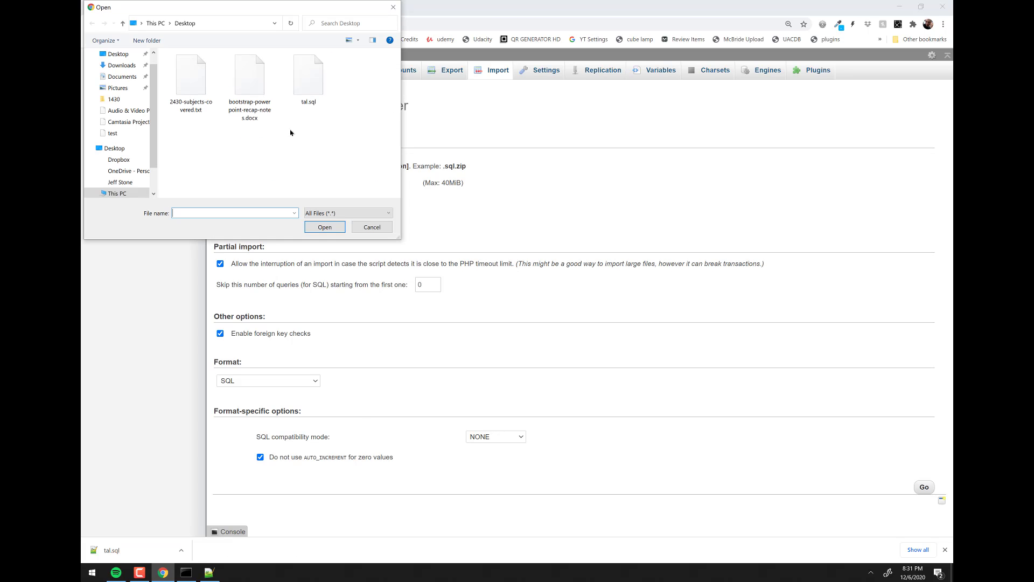
left_click(306, 89)
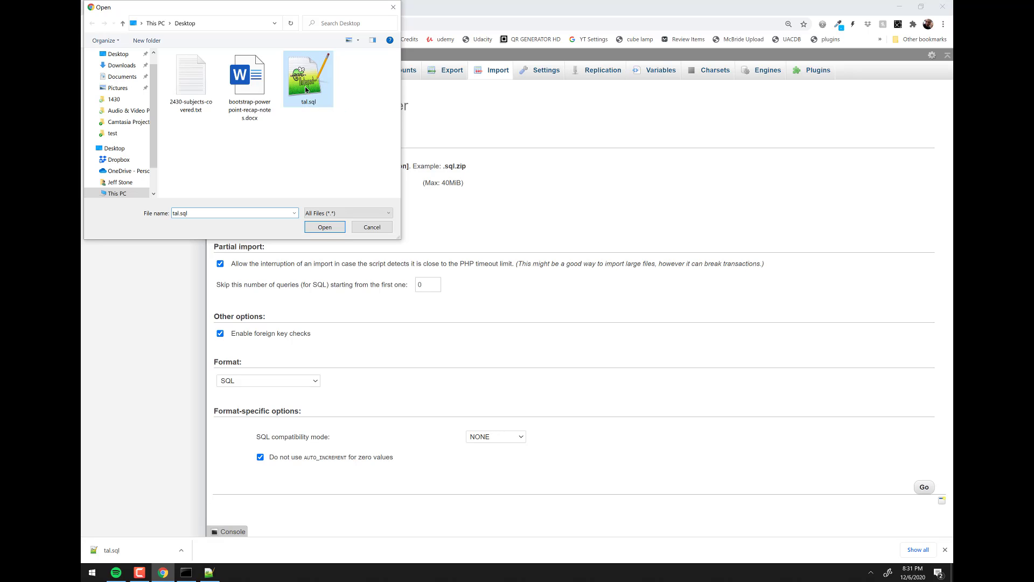
left_click(327, 229)
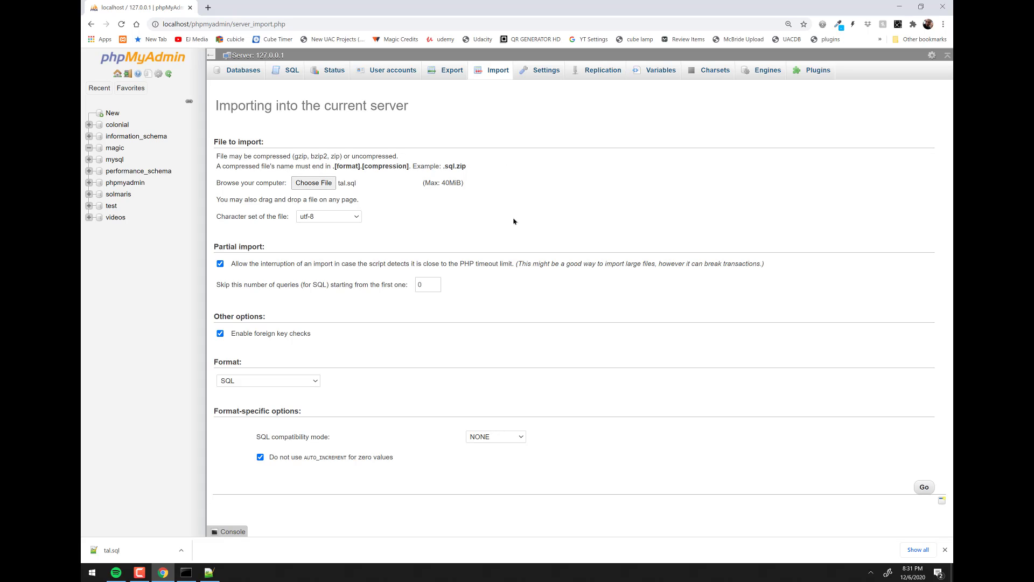
left_click(923, 488)
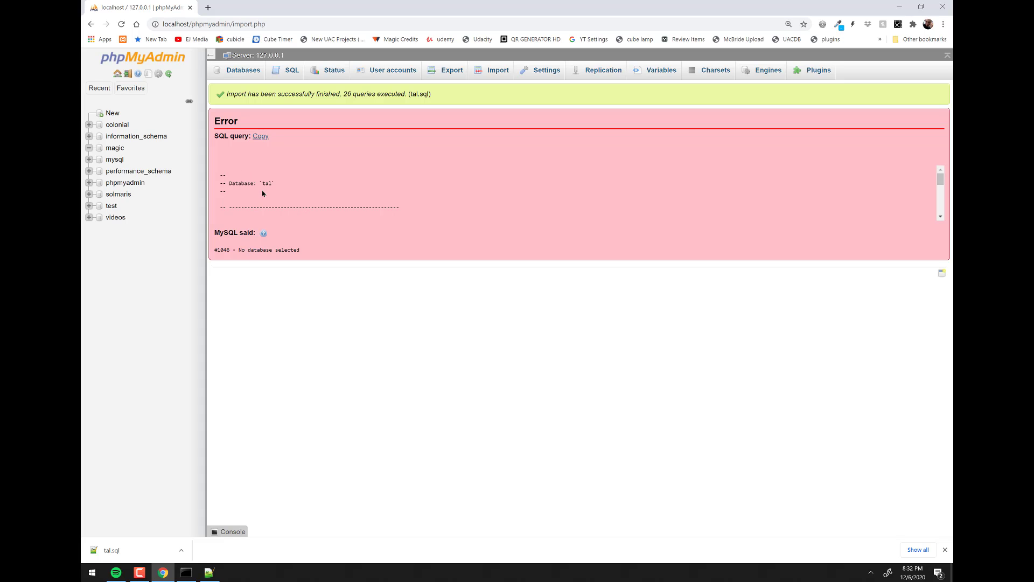
left_click_drag(271, 185, 262, 186)
left_click(239, 247)
left_click_drag(239, 249, 318, 252)
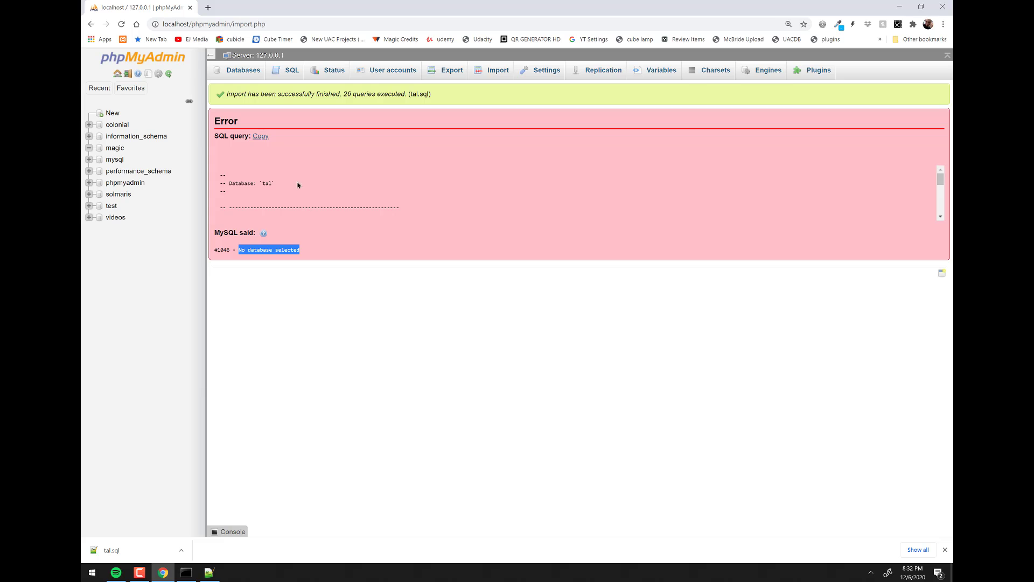
- Create a new empty database named tal and open it from the navigation tree
left_click(244, 73)
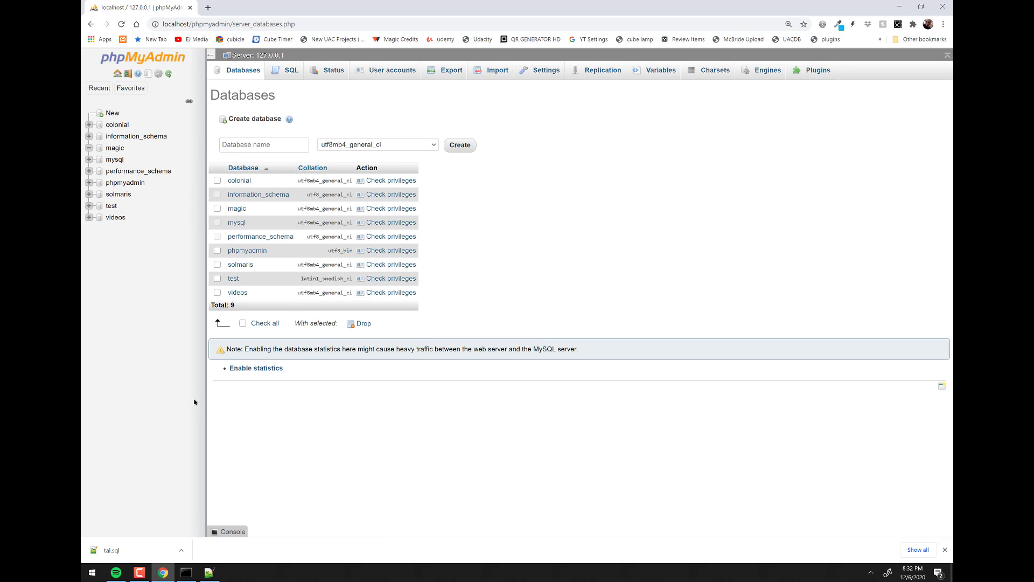
left_click(277, 145)
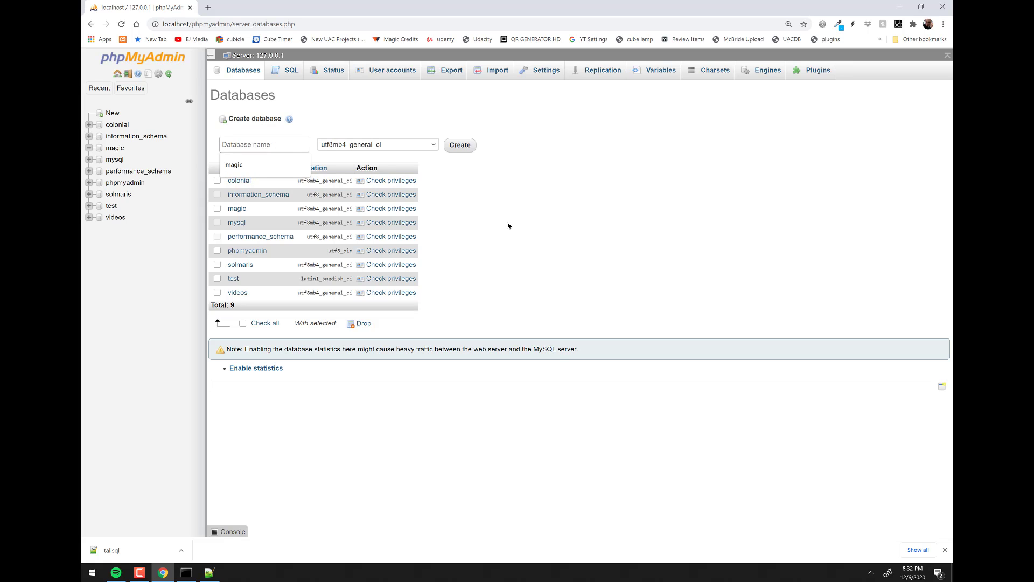
type("tal")
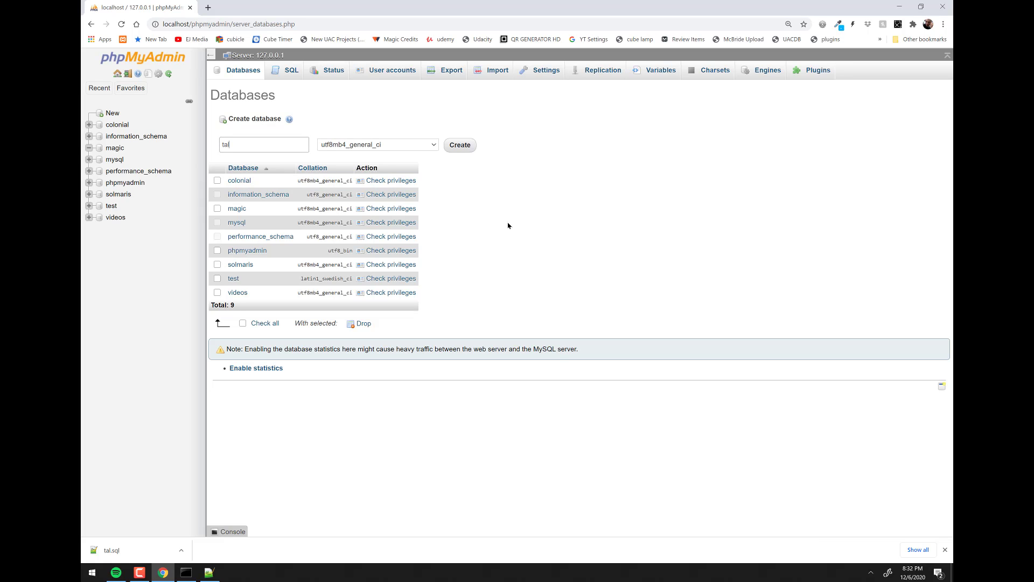
left_click(458, 145)
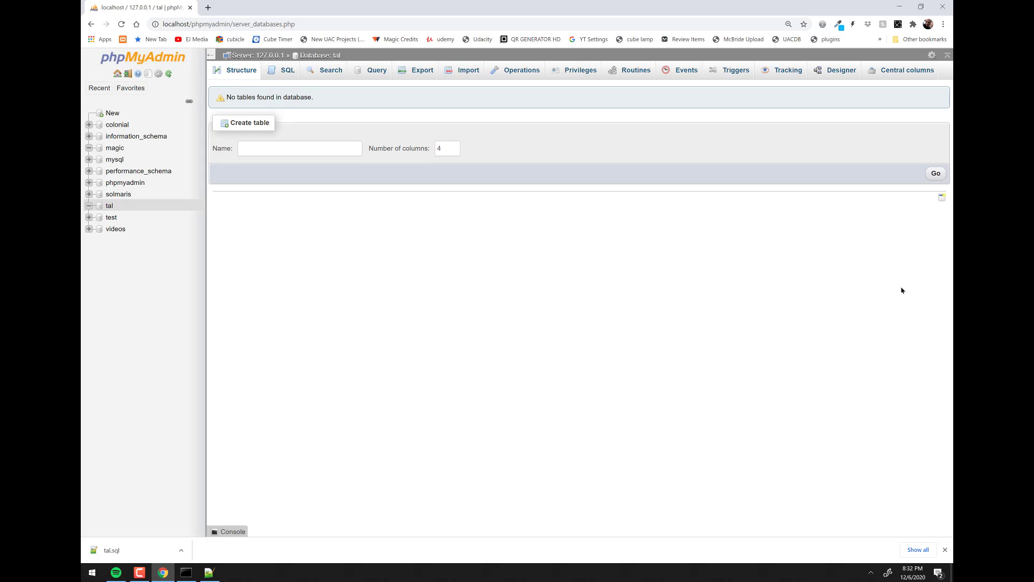
left_click(107, 210)
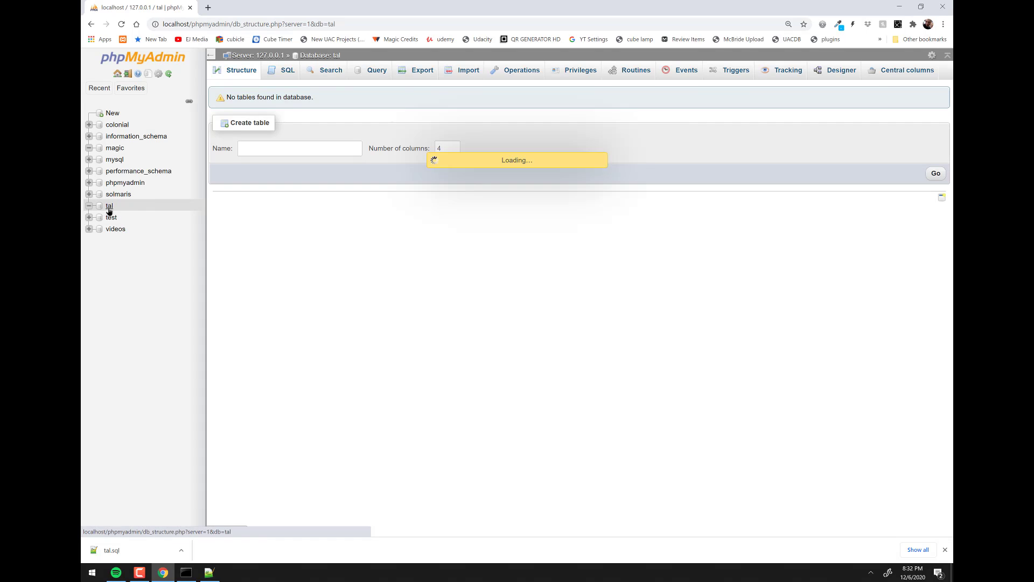
- Import tal.sql into the tal database and browse the restored customer table's 12 rows
left_click(456, 75)
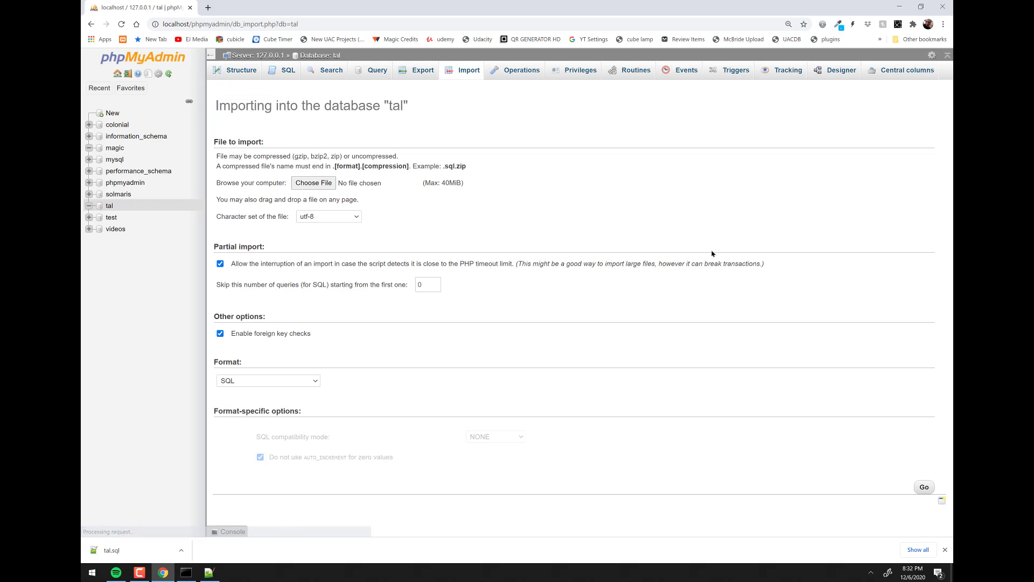
left_click(303, 184)
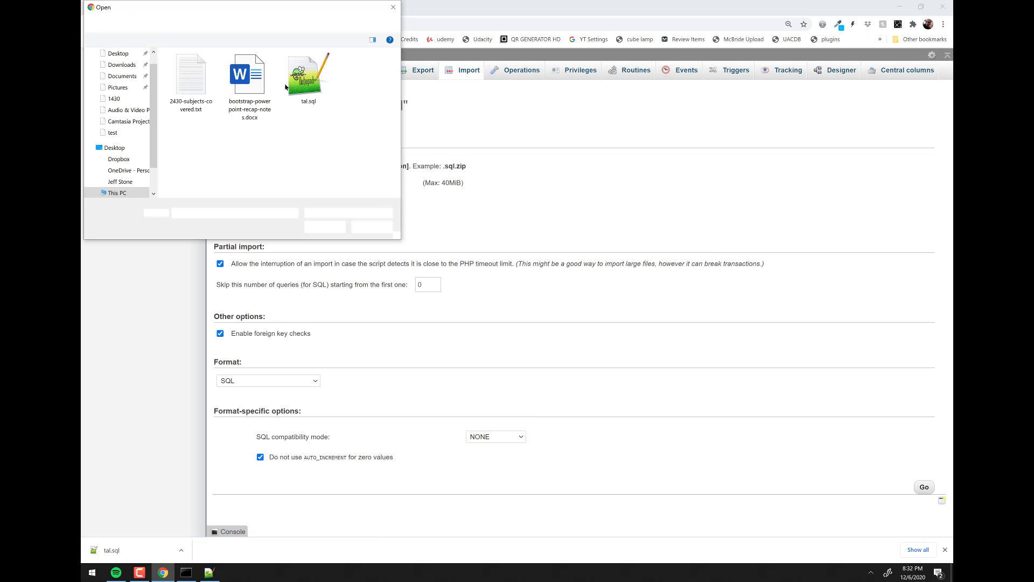
double_click(315, 78)
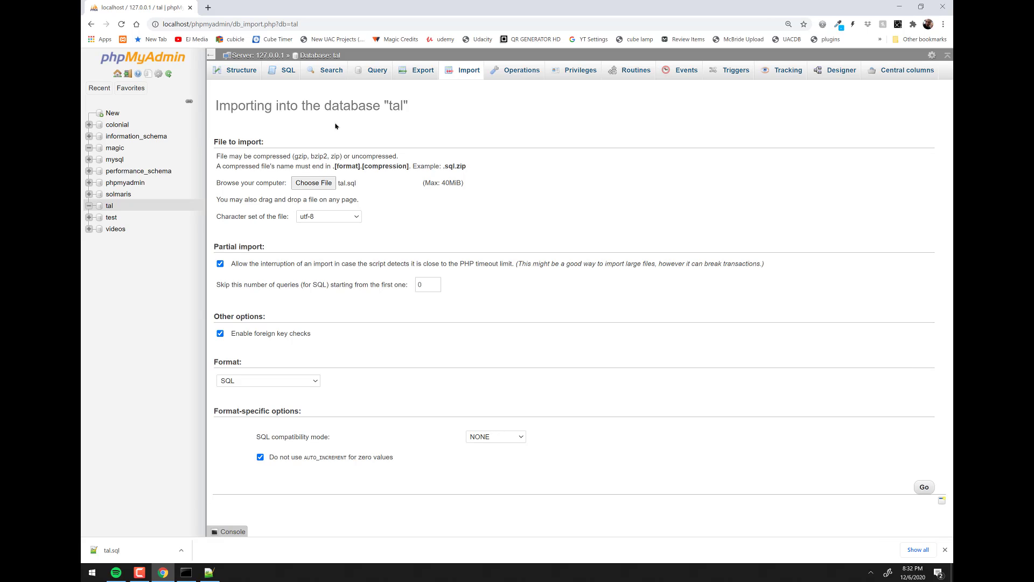
left_click_drag(415, 107, 213, 100)
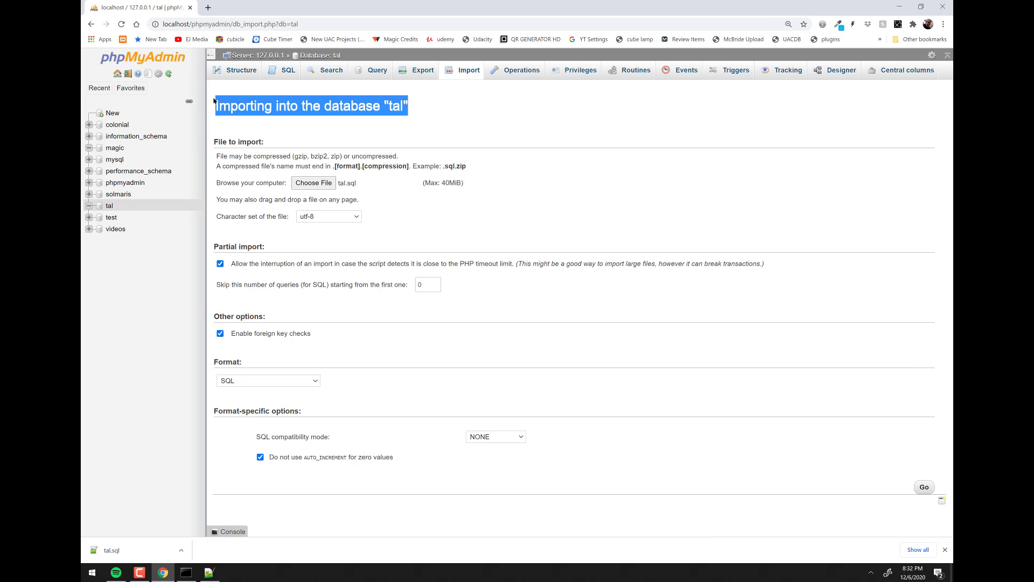
left_click(924, 488)
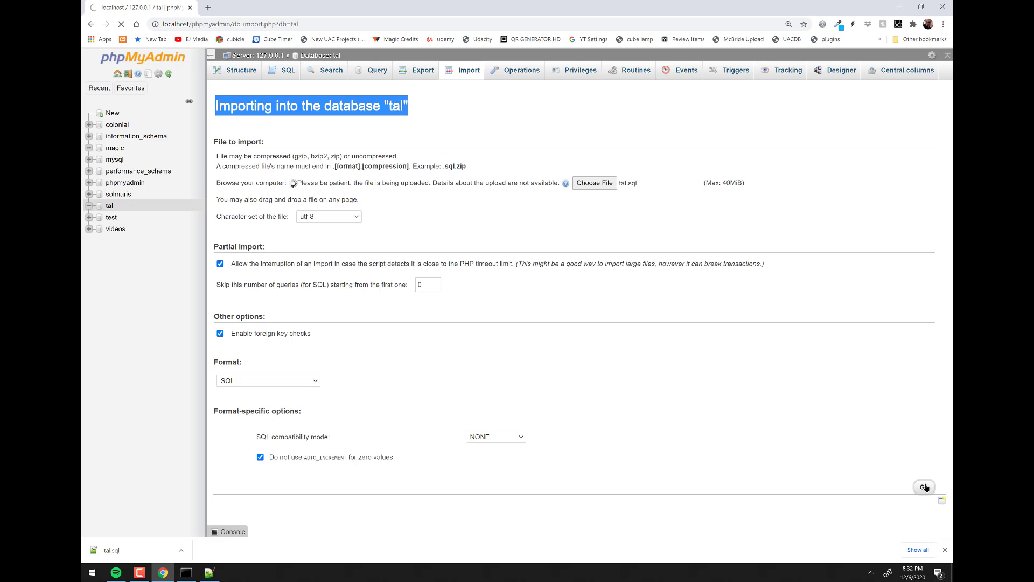
scroll(607, 325, "down", 15)
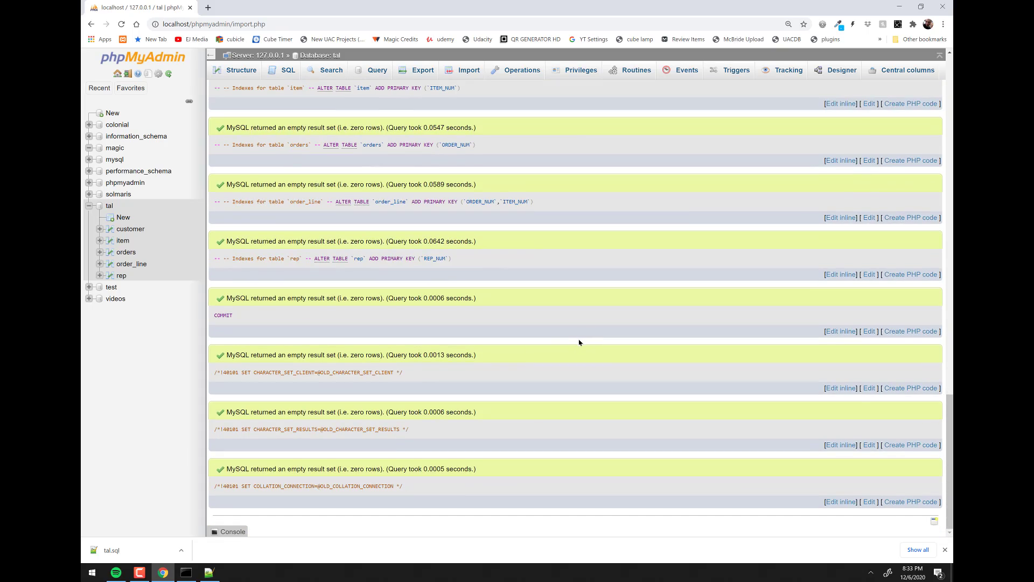
scroll(548, 321, "up", 15)
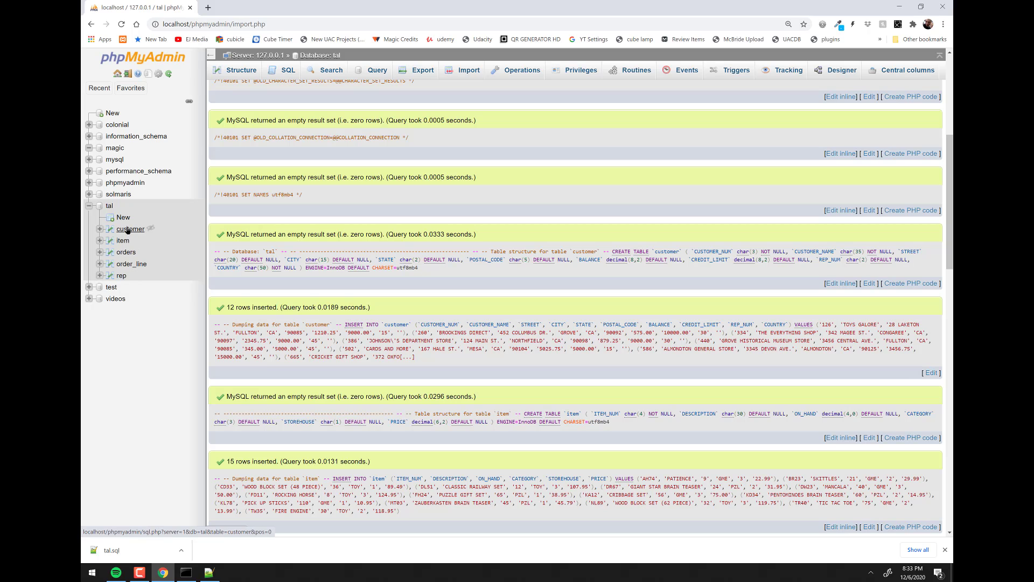
left_click(129, 229)
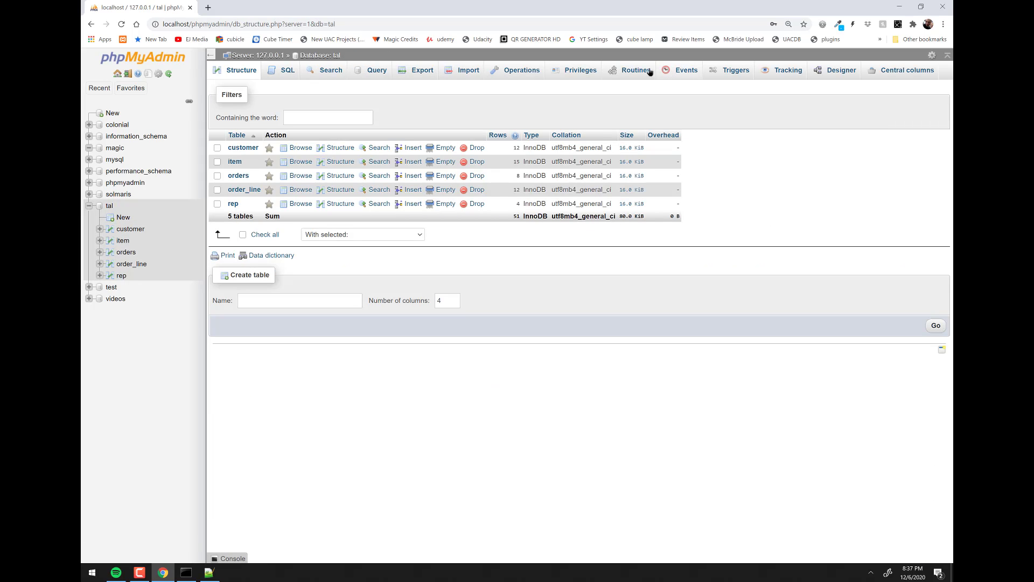
- Open the Add user account form from tal's Privileges page
left_click(571, 74)
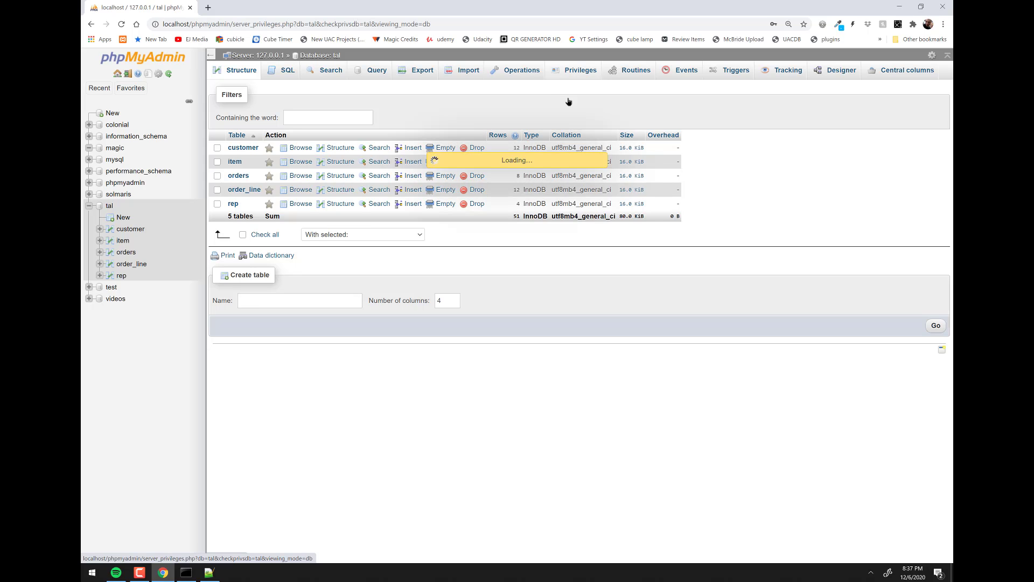
mouse_move(129, 92)
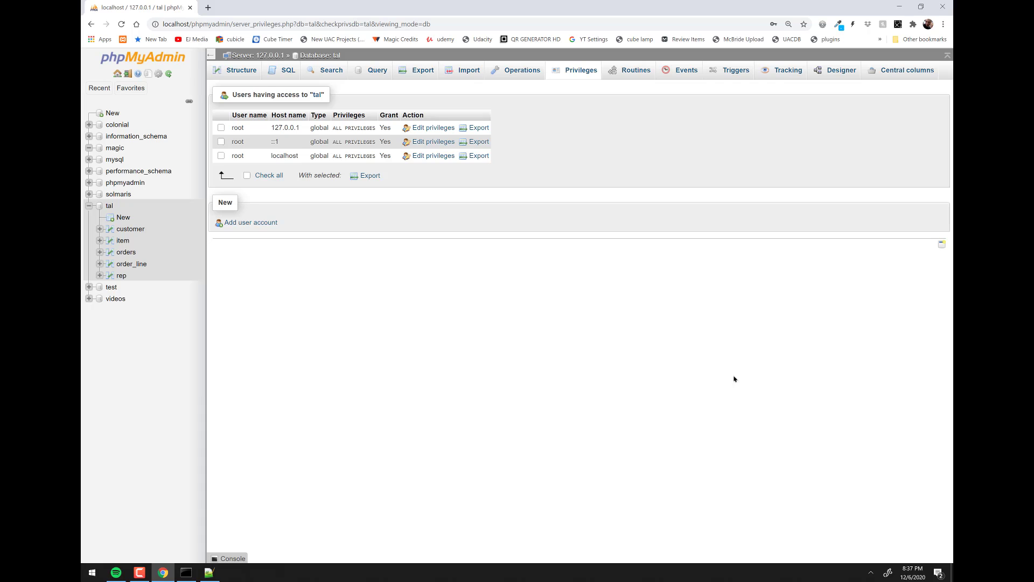
left_click(256, 223)
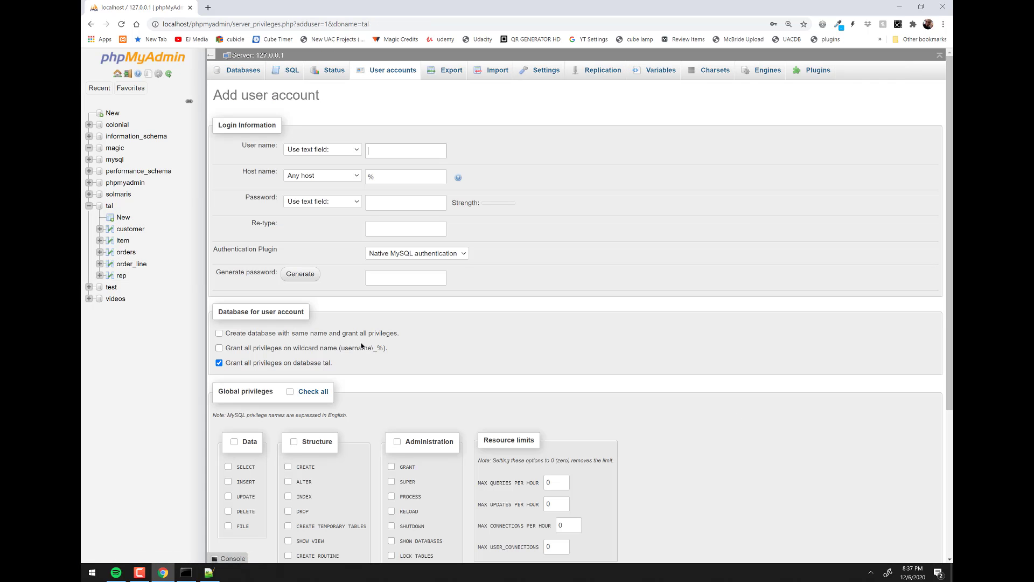
- Enter the new user name and restrict the host name to Local (localhost)
left_click(380, 150)
type("Beavis")
left_click(347, 176)
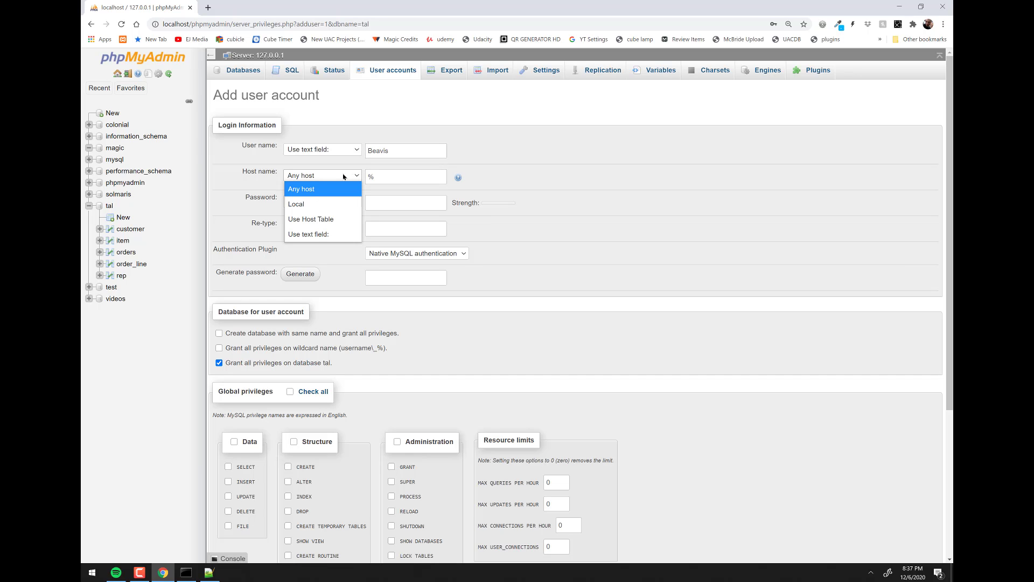
left_click(304, 205)
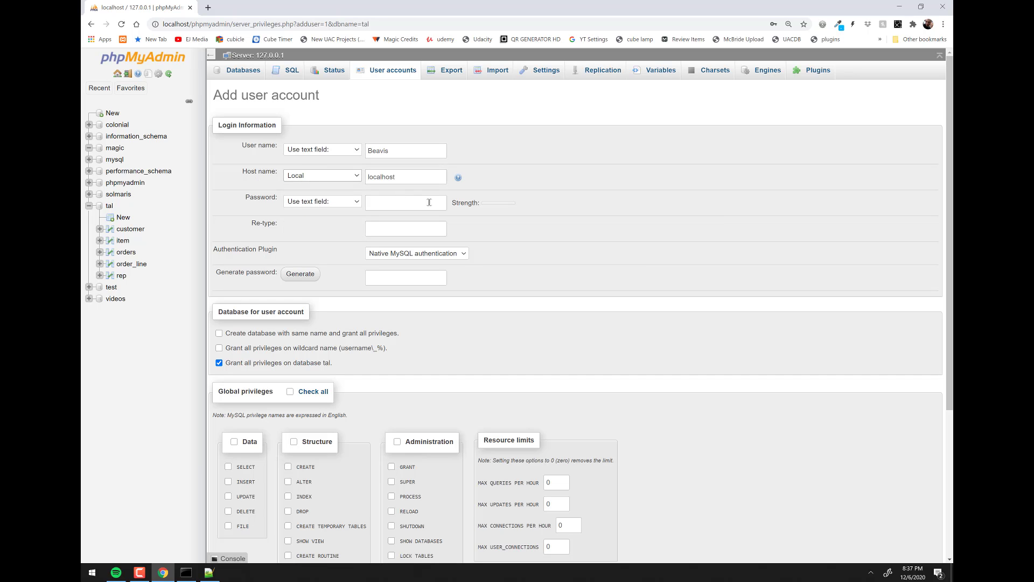
left_click(419, 175)
- Type the account password and re-type it to confirm
left_click(410, 203)
left_click(422, 208)
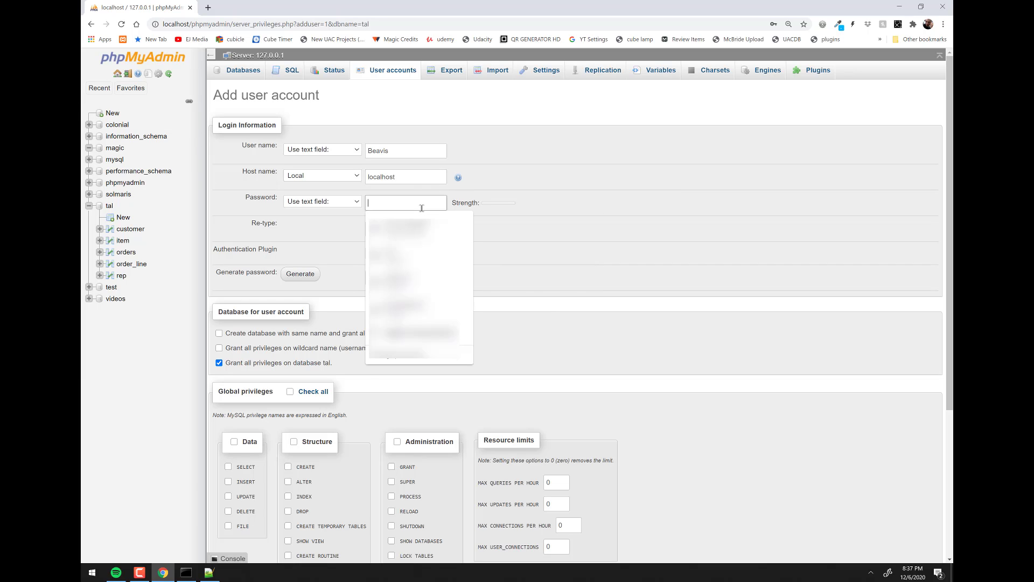
type("••••••••")
key("Tab")
type("•••")
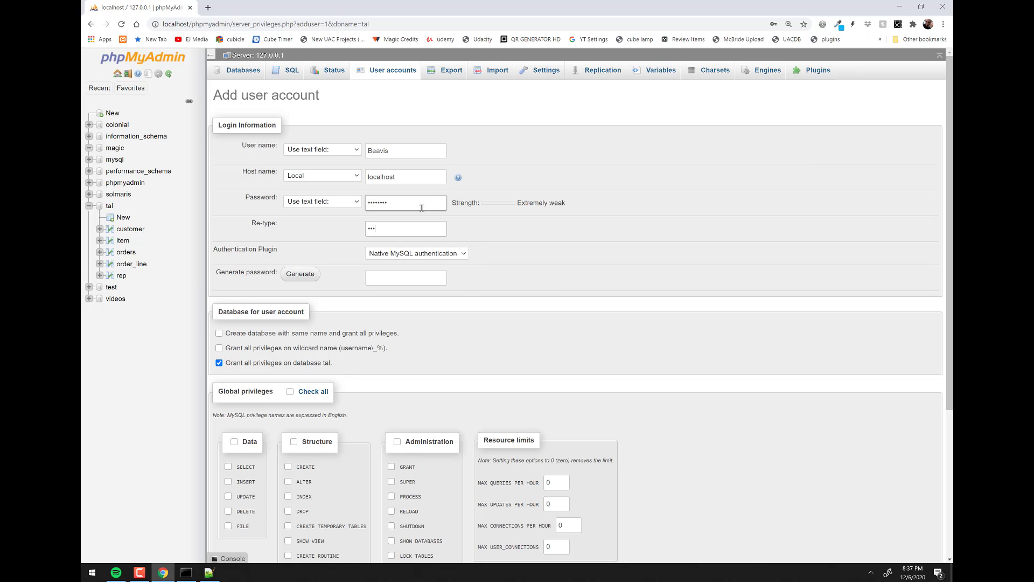
type("•••••")
- Generate a strong random password for the account and copy it for safekeeping
left_click(307, 274)
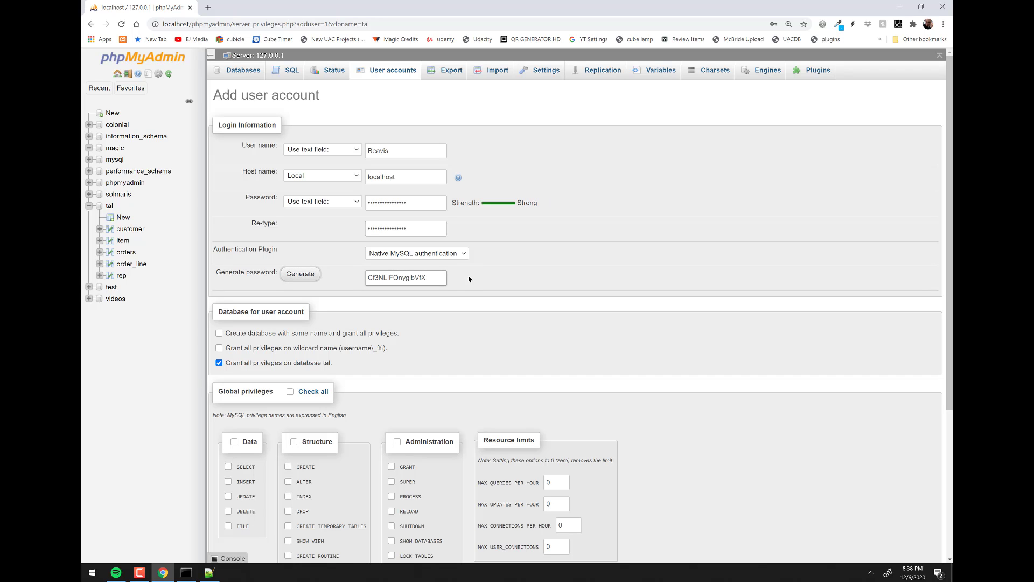
double_click(437, 275)
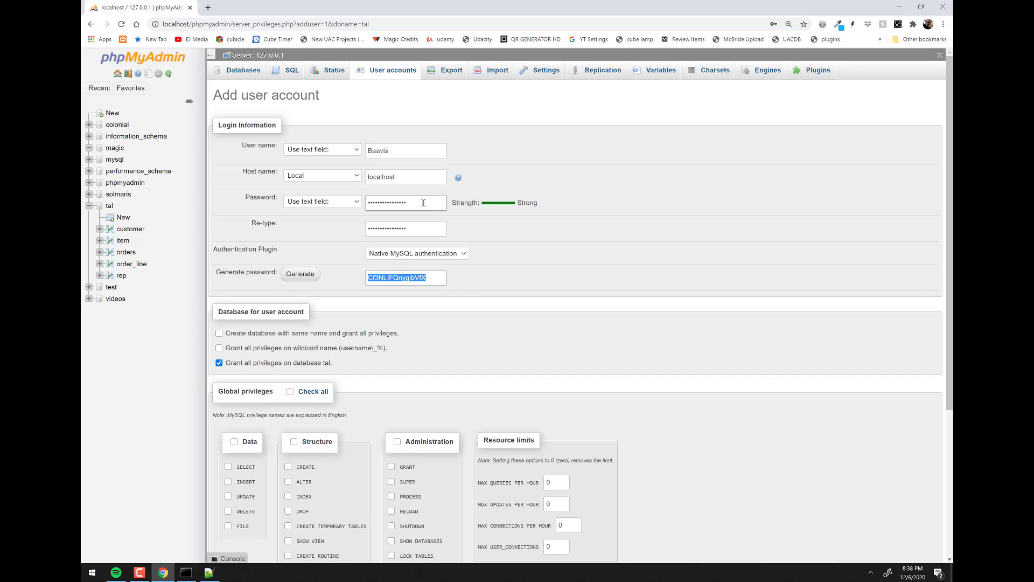
left_click_drag(423, 203, 364, 204)
left_click_drag(427, 225, 357, 223)
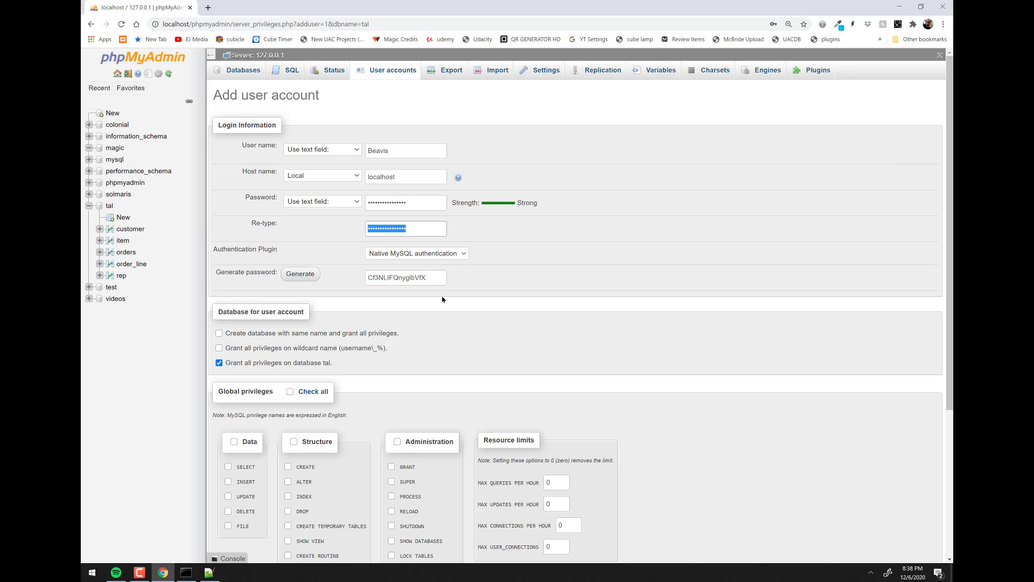
left_click_drag(439, 278, 360, 284)
key("ctrl+c")
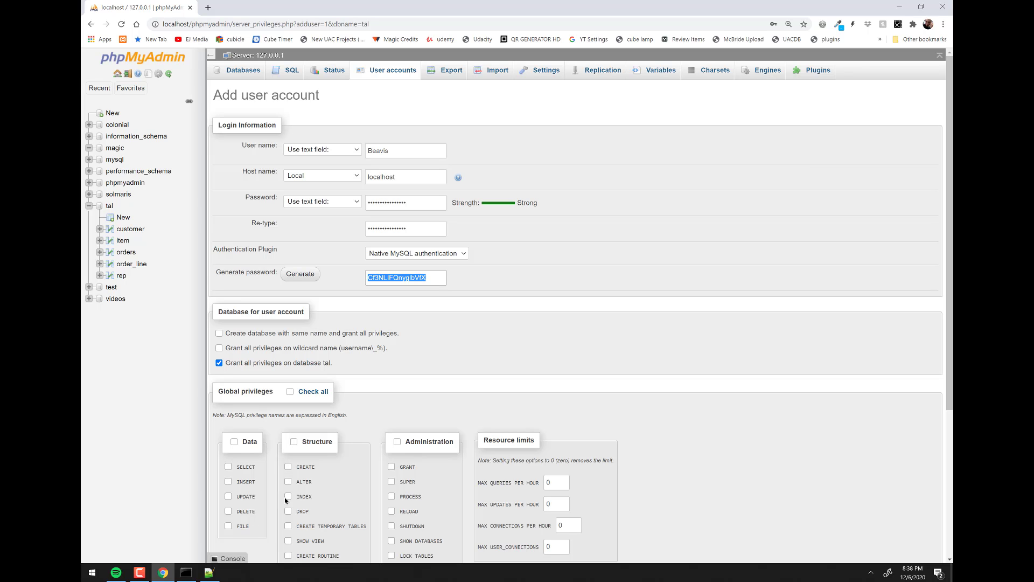
left_click(208, 573)
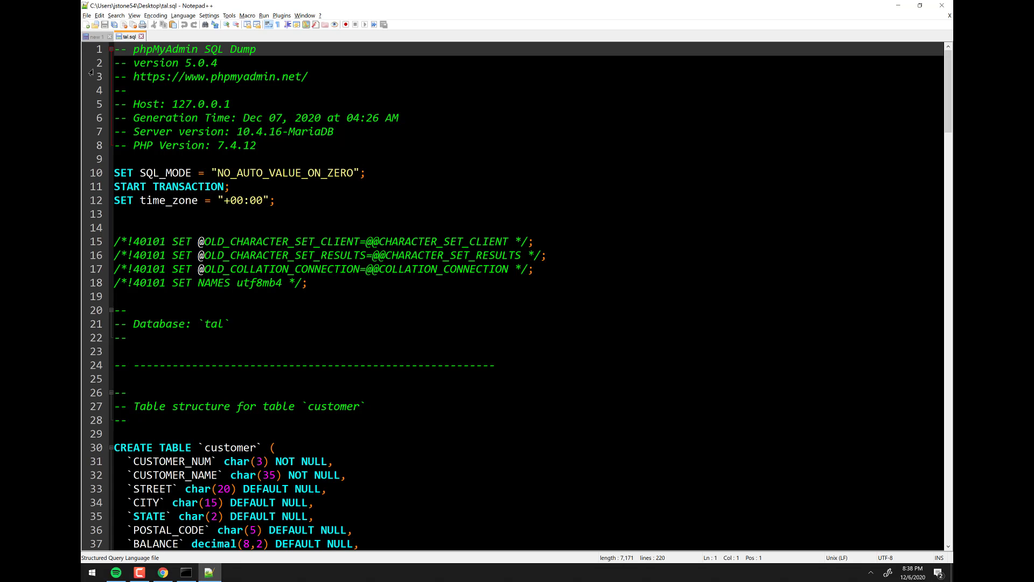
- Paste the generated password on a new line below the CRUD notes in the untitled document
left_click(95, 37)
left_click(644, 78)
key("Return")
key("Return")
key("ctrl+v")
key("alt+Tab")
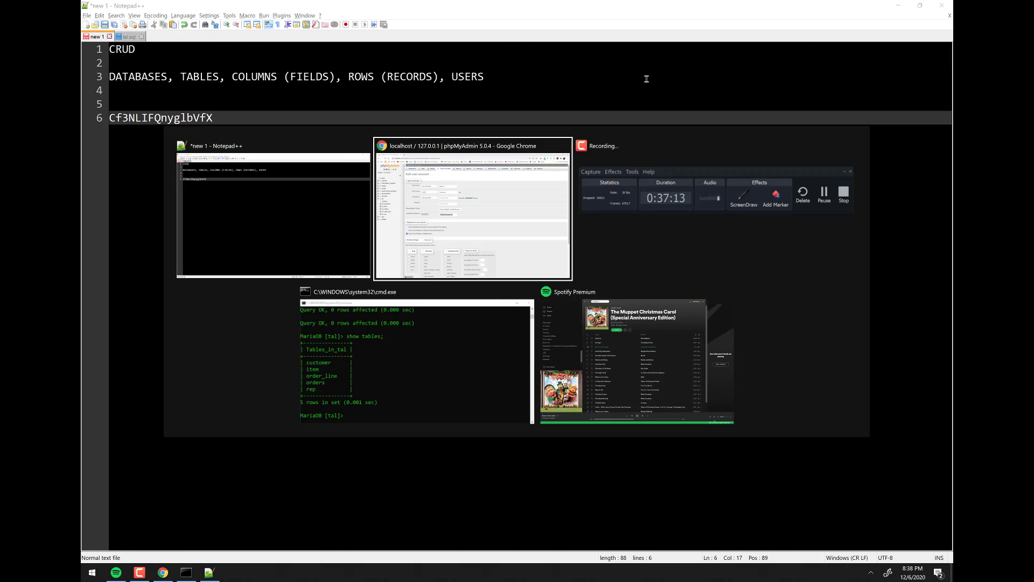
scroll(467, 273, "down", 2)
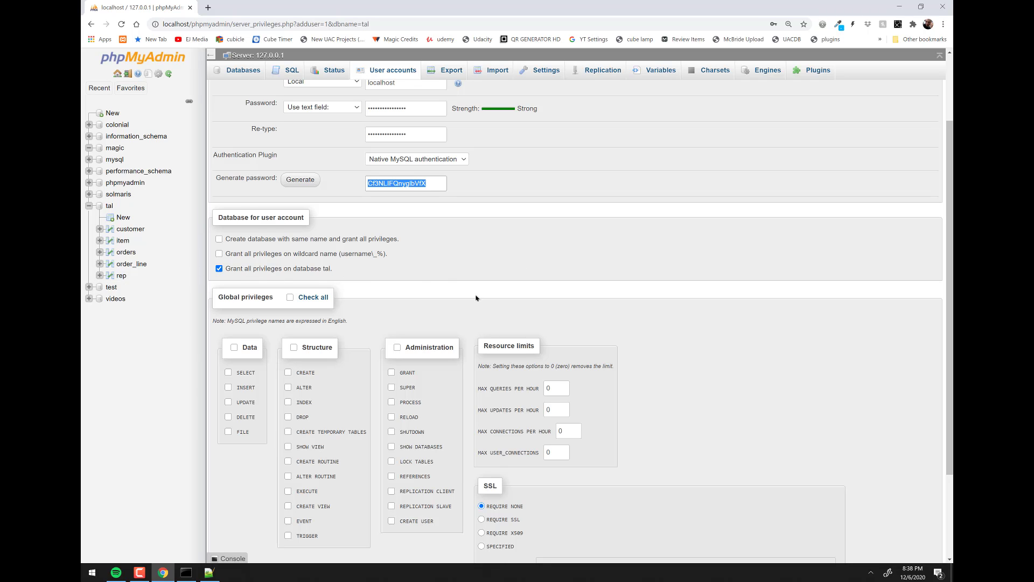
- Grant every global privilege except DELETE and create the user
left_click(291, 298)
scroll(420, 340, "down", 2)
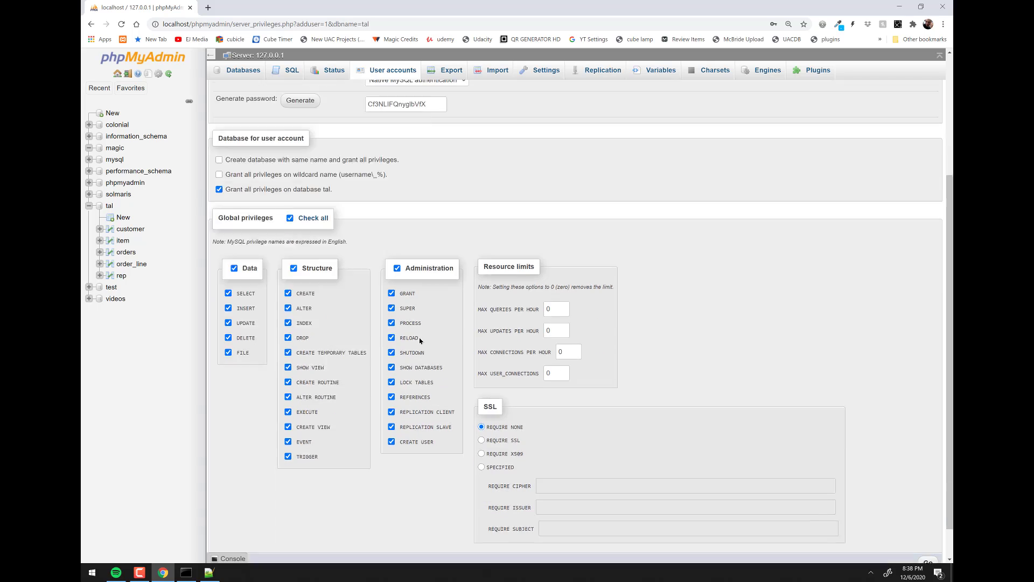
scroll(420, 340, "down", 1)
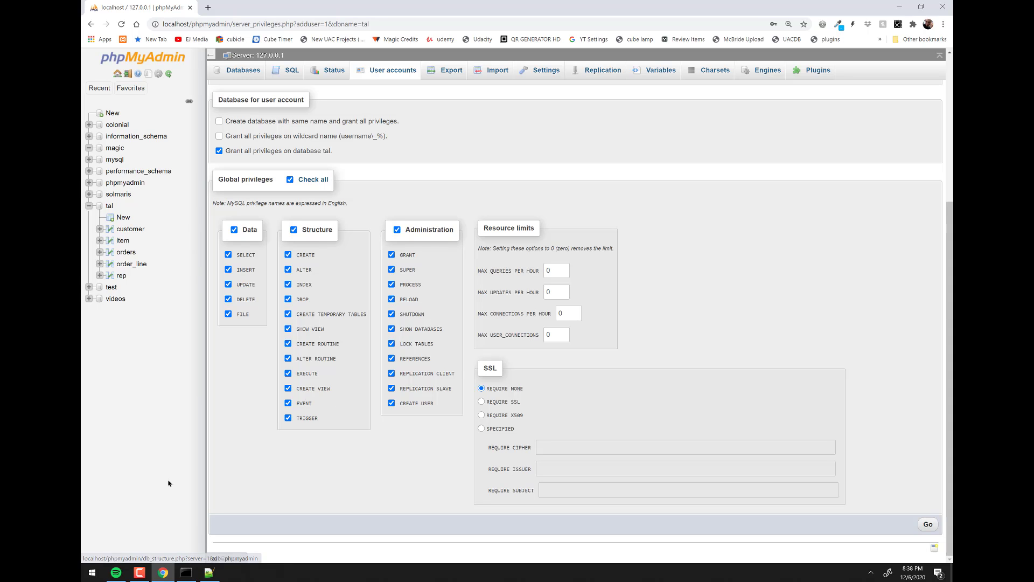
left_click(228, 299)
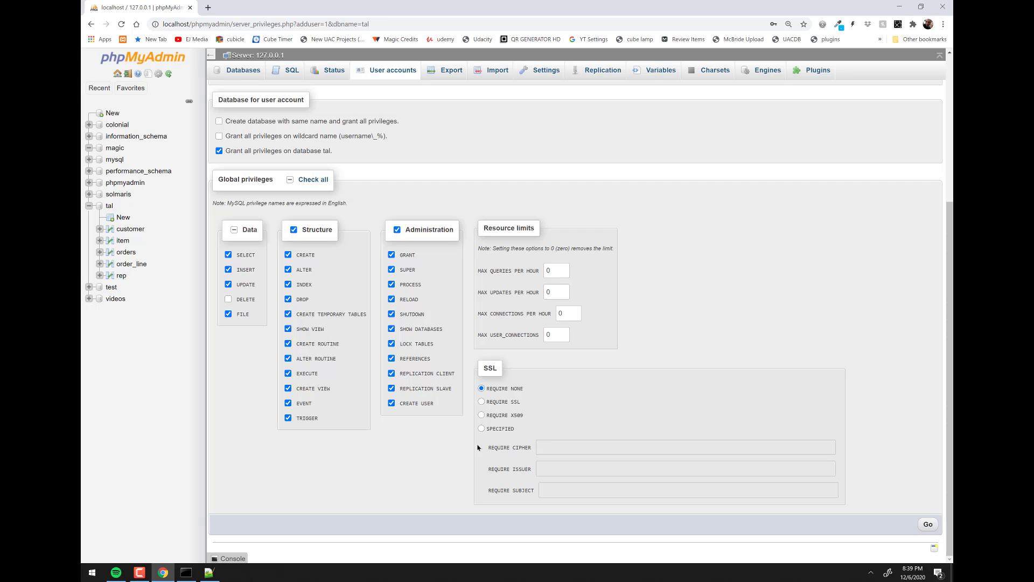
left_click(928, 525)
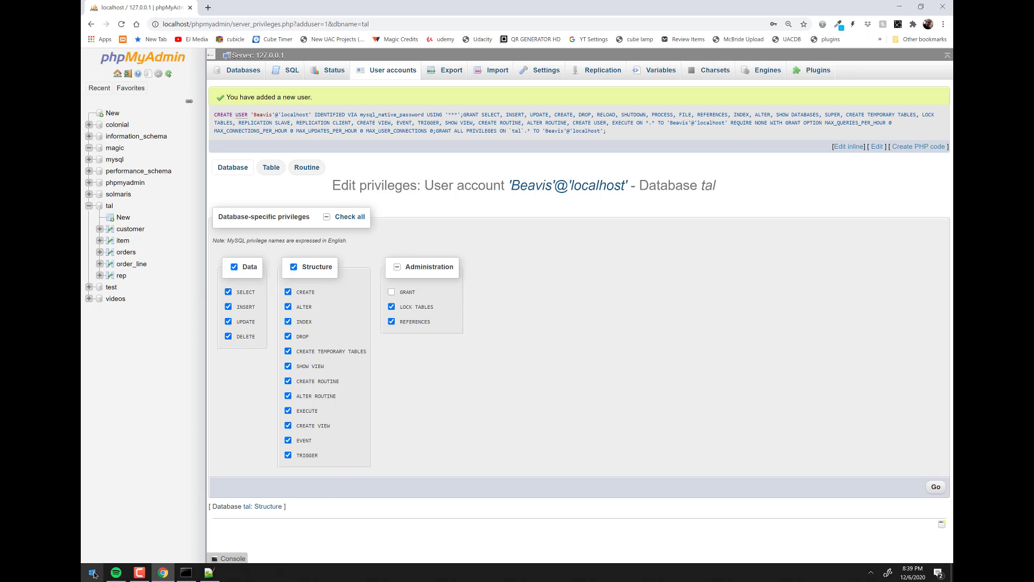
- Exit the old MariaDB session with exit and launch a new Command Prompt via Run
left_click(187, 573)
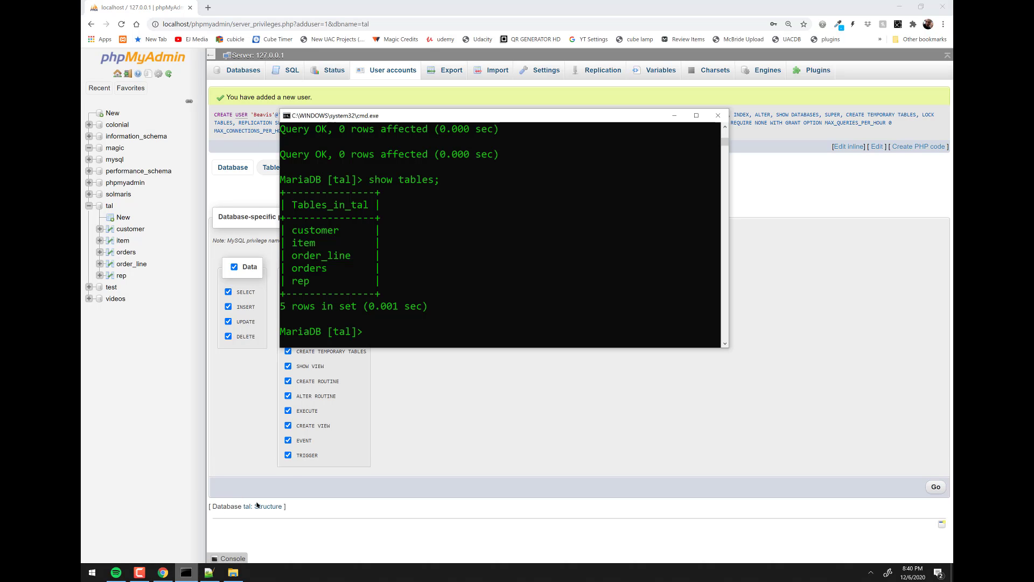
type("ei")
key("BackSpace")
type("xit")
key("Return")
left_click(93, 573)
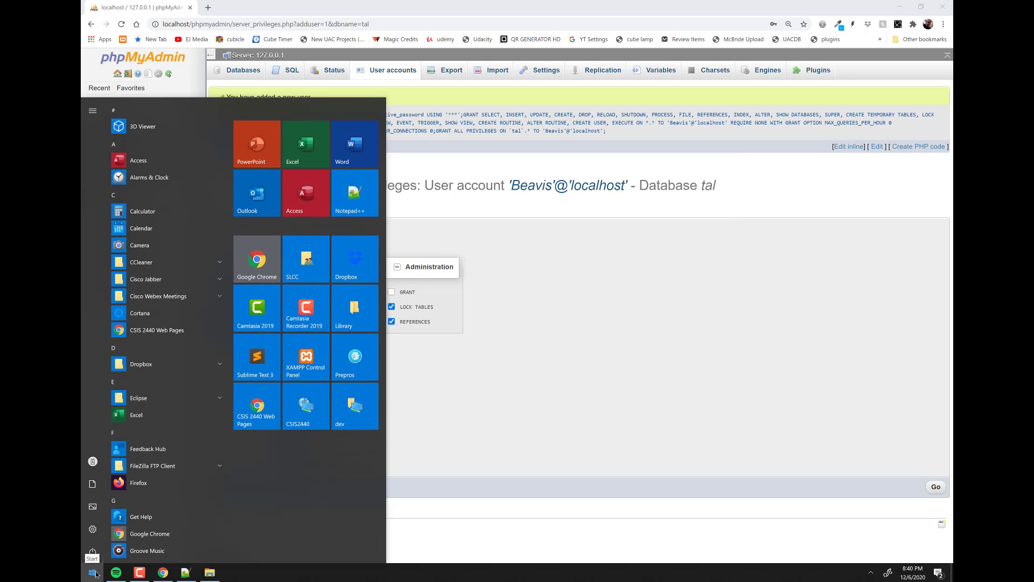
key("super+r")
type("cmd")
key("Return")
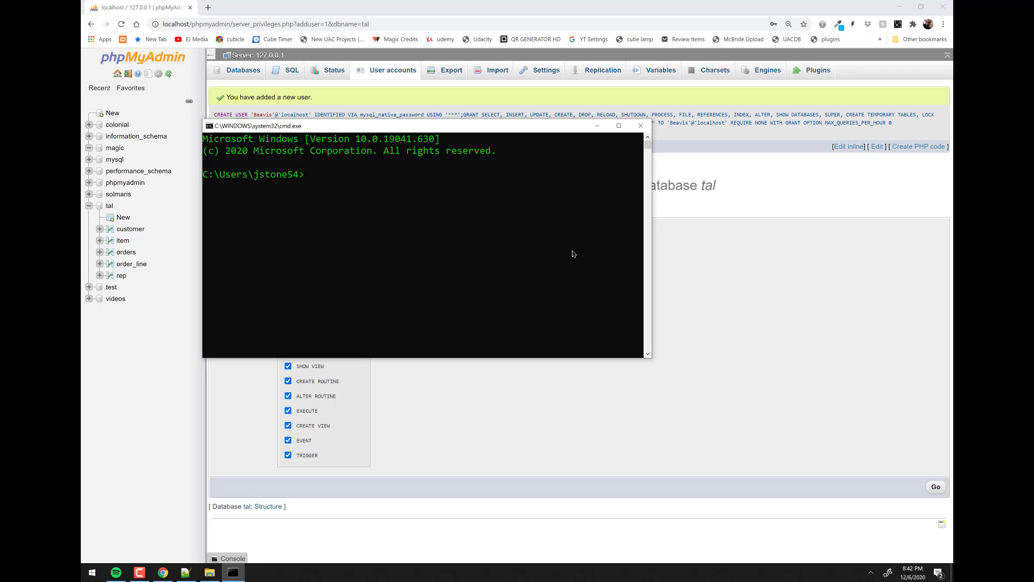
- Change into dropbox\local-servers and then xampp, listing each folder's contents
type("cd dropbox\\local-servers")
key("Return")
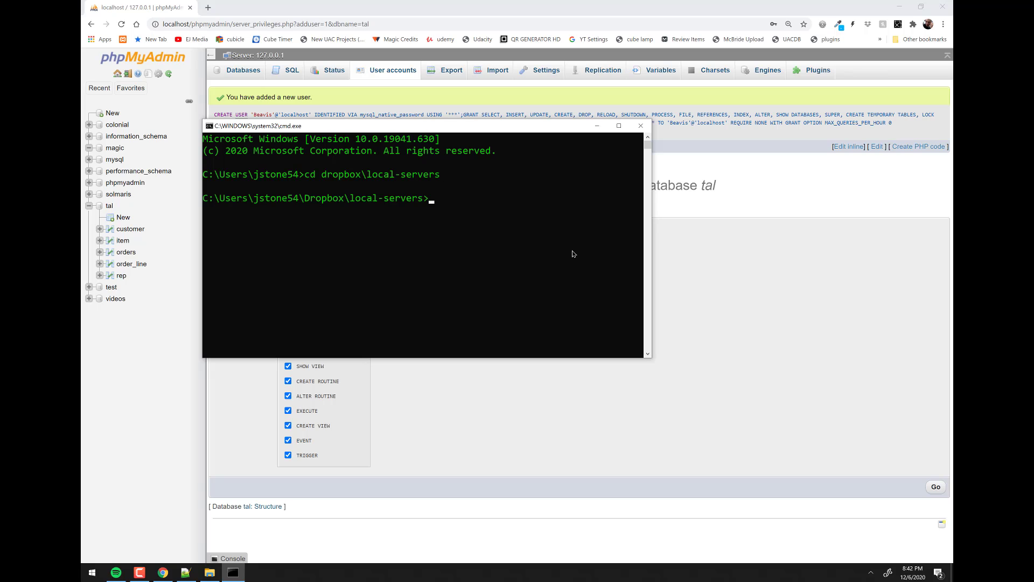
type("dir")
key("Return")
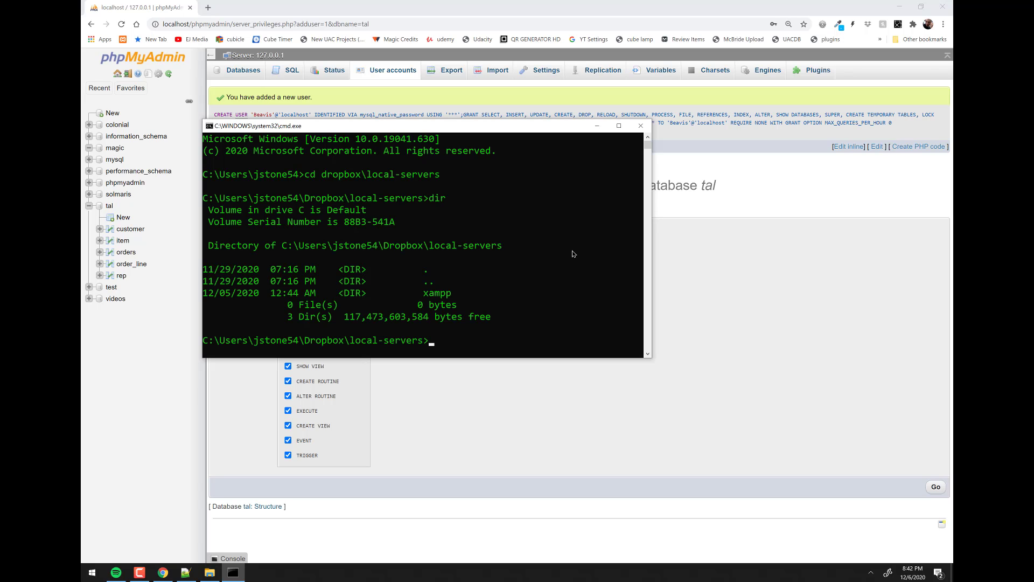
type("cd xampp")
key("Return")
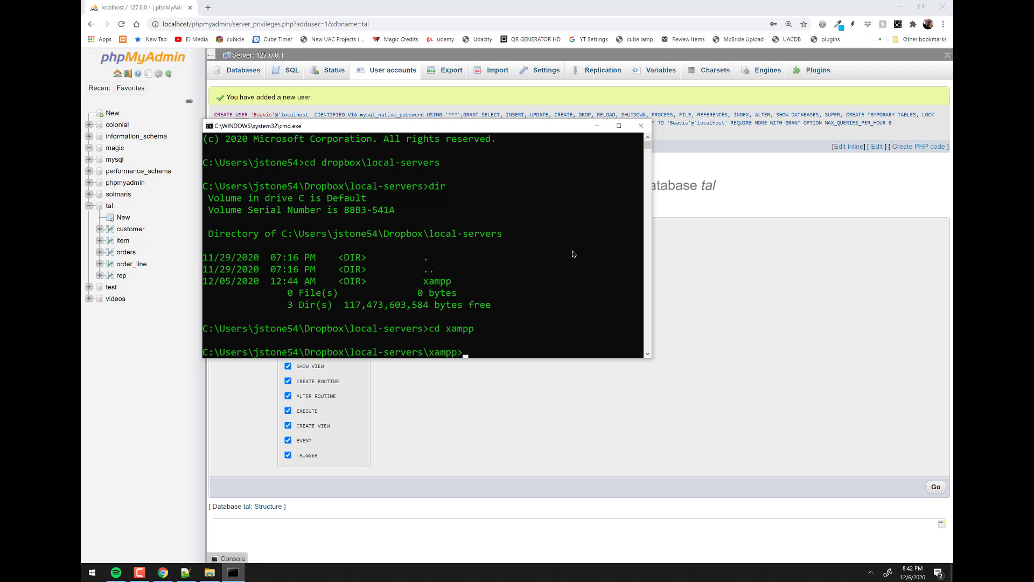
type("dir")
key("Return")
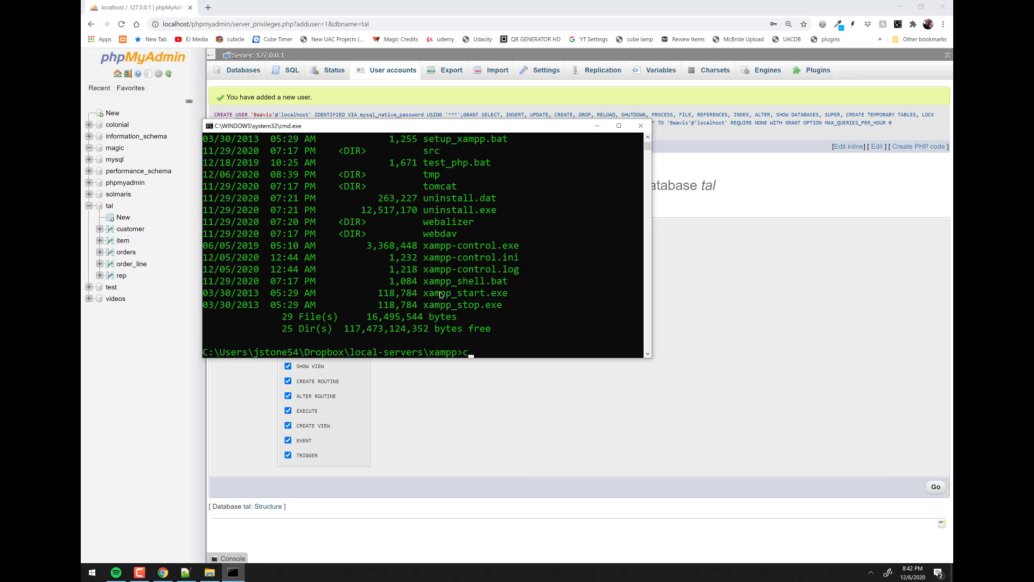
- Move into the mysql\bin folder and maximise the console window
scroll(461, 239, "up", 2)
scroll(462, 239, "up", 4)
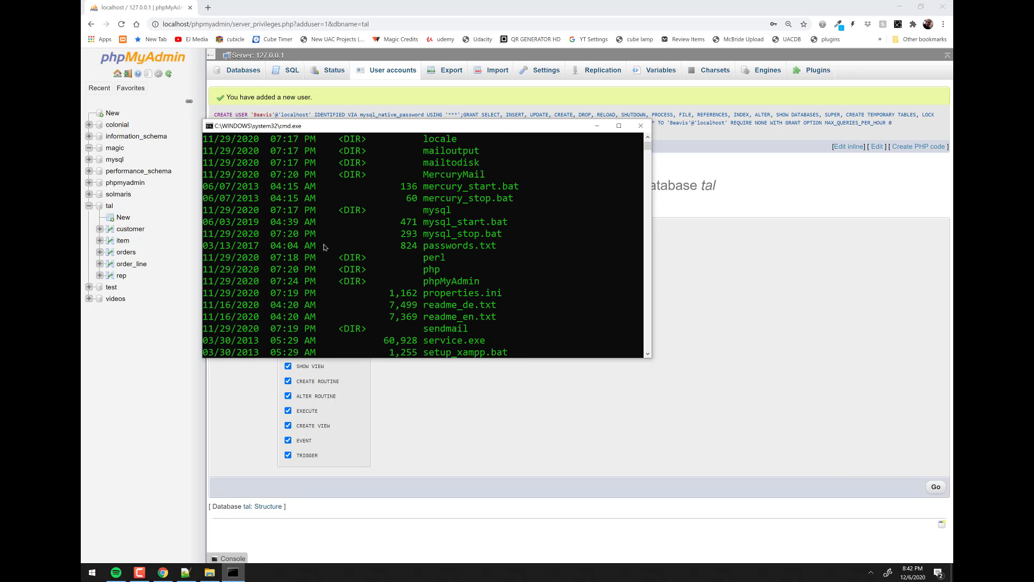
scroll(547, 254, "down", 6)
type("cd mysql")
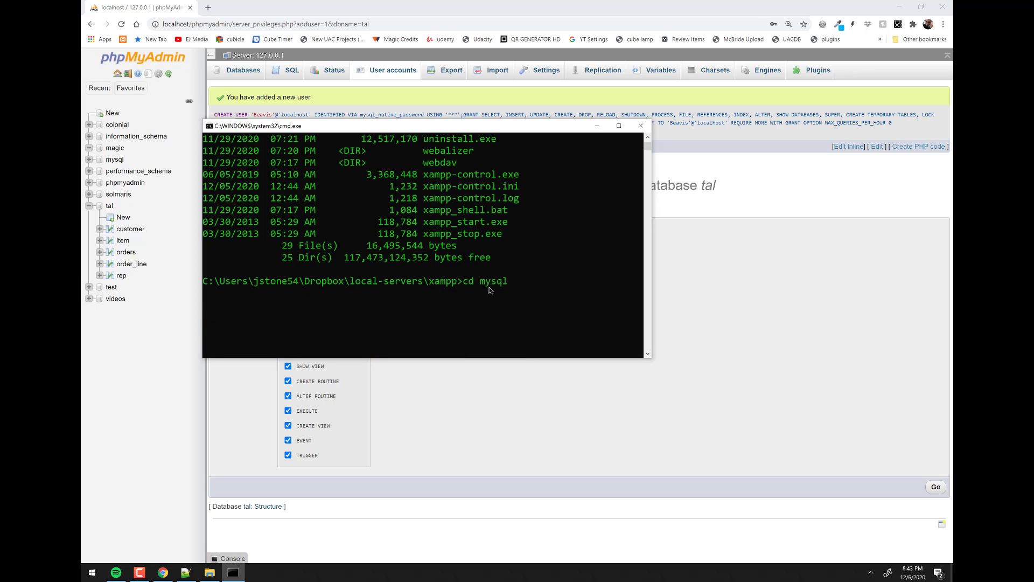
key("Return")
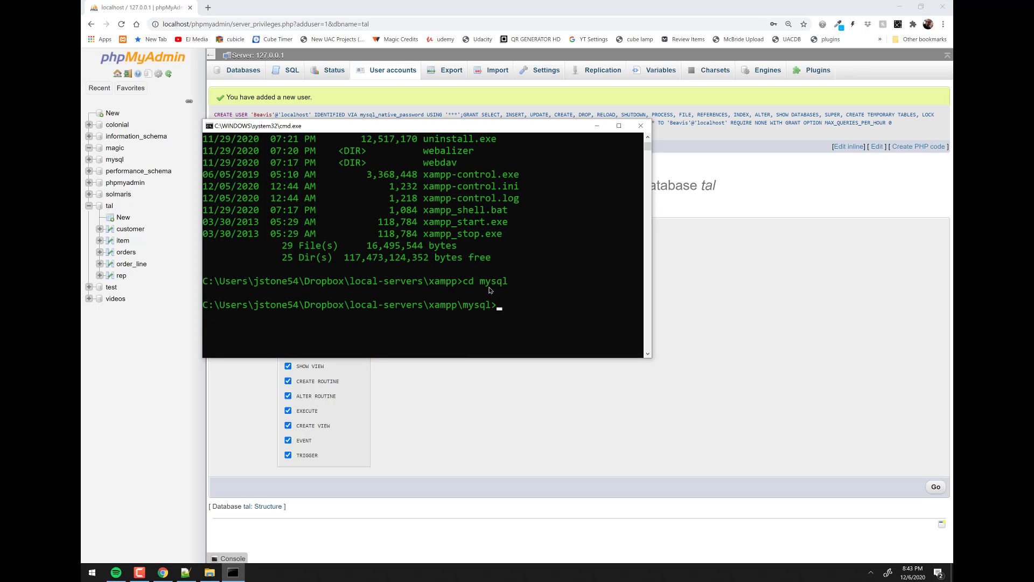
type("cd bin")
key("Return")
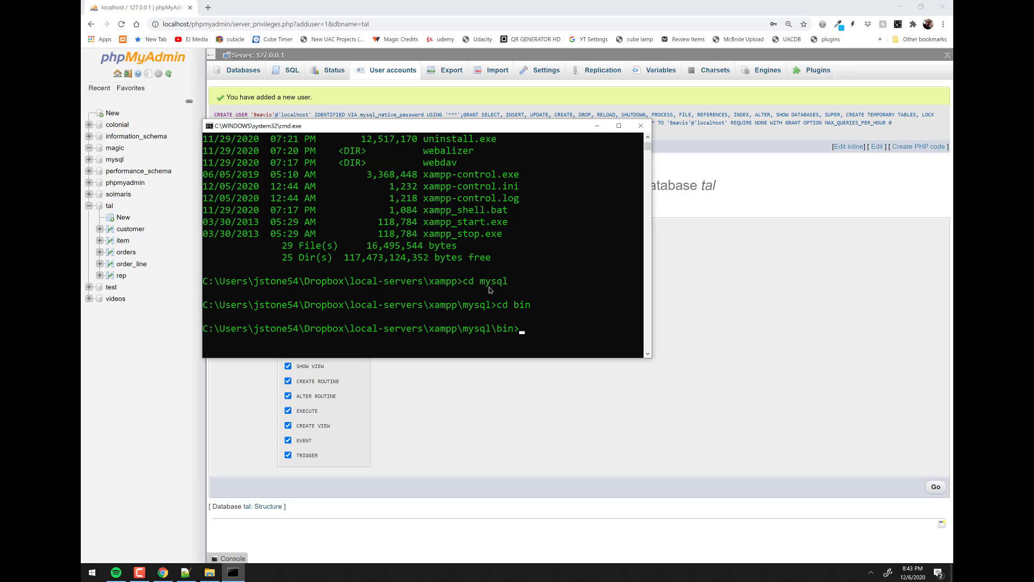
key("alt+Return")
scroll(499, 289, "up", 2)
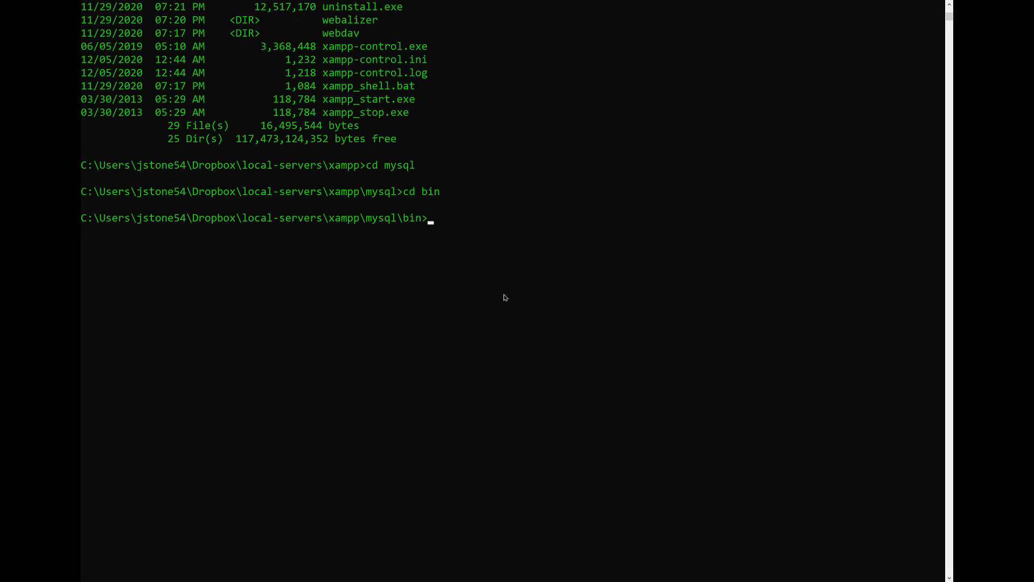
- Run mysql with --user set to the new account and --password set to the pasted generated password
type("mysql --pa")
key("BackSpace")
key("BackSpace")
type("user=Beavis")
key("alt+Tab")
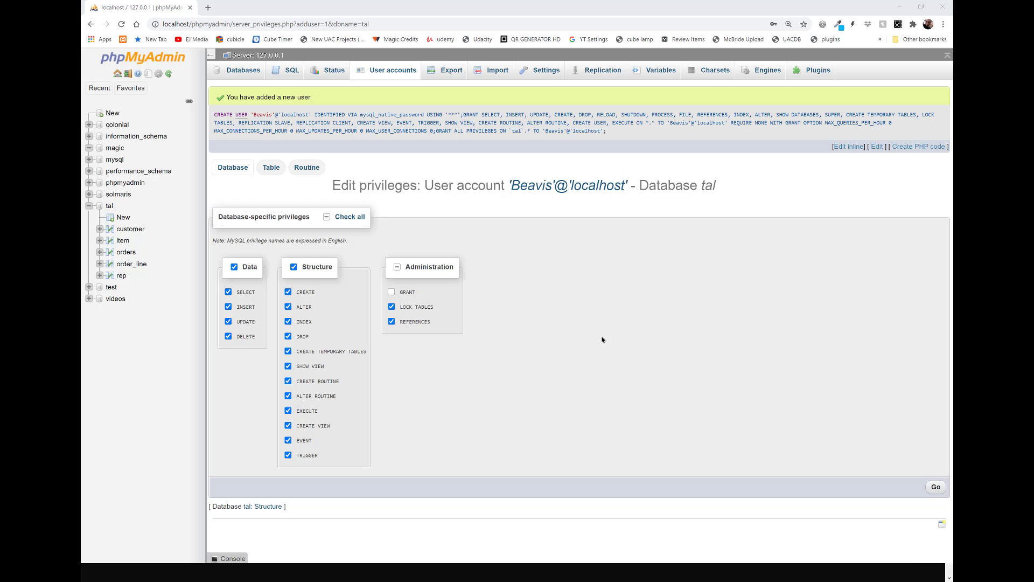
key("alt+Tab")
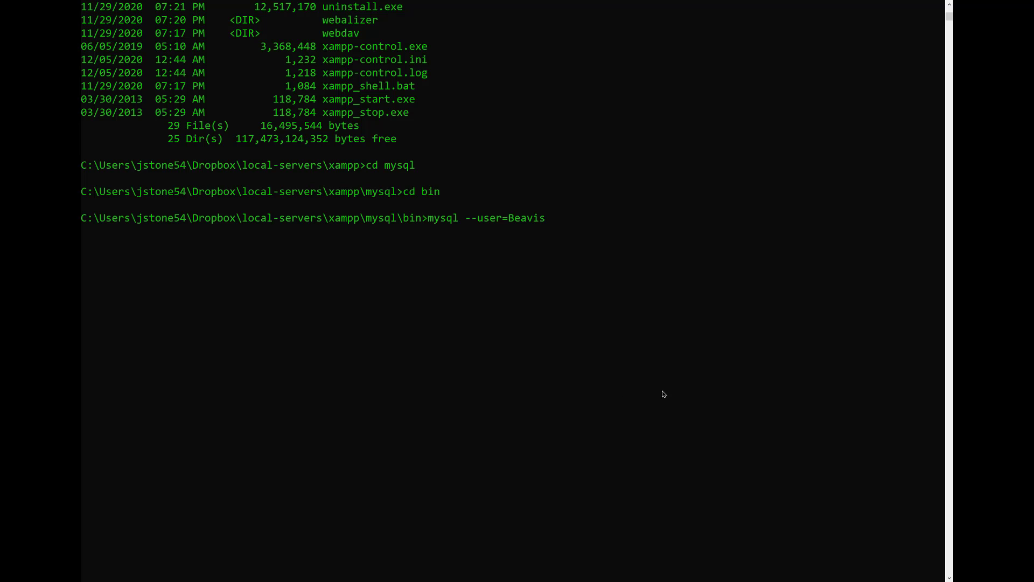
type("--password=")
key("ctrl+v")
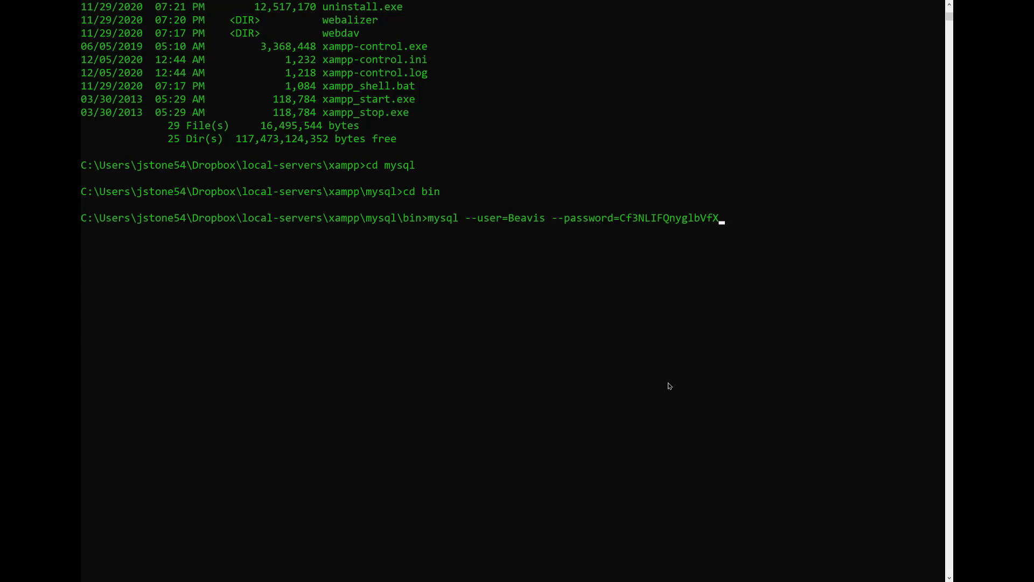
key("Return")
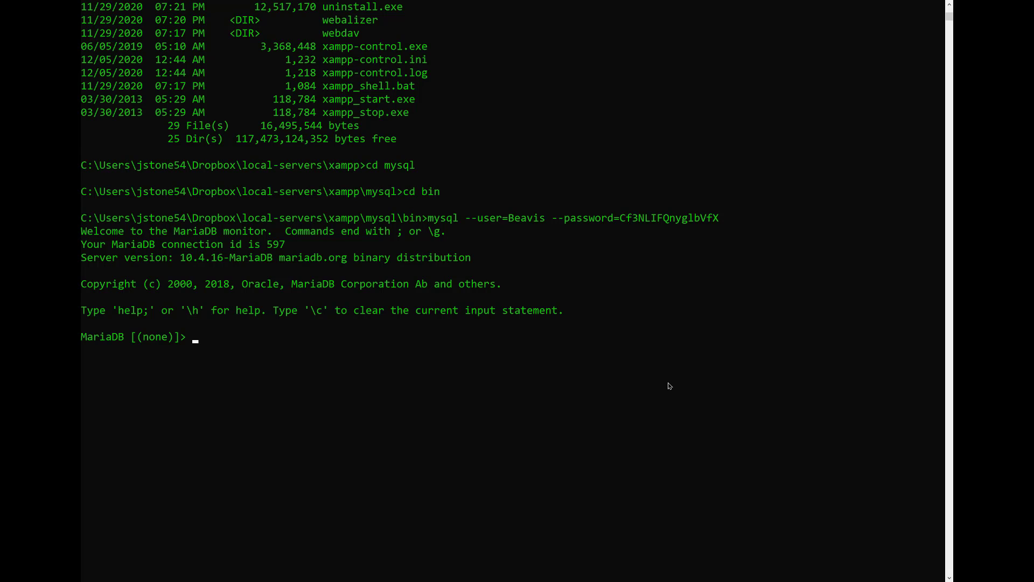
- List the databases with show databases; and switch to tal
type("show databases;")
key("Return")
scroll(533, 452, "down", 3)
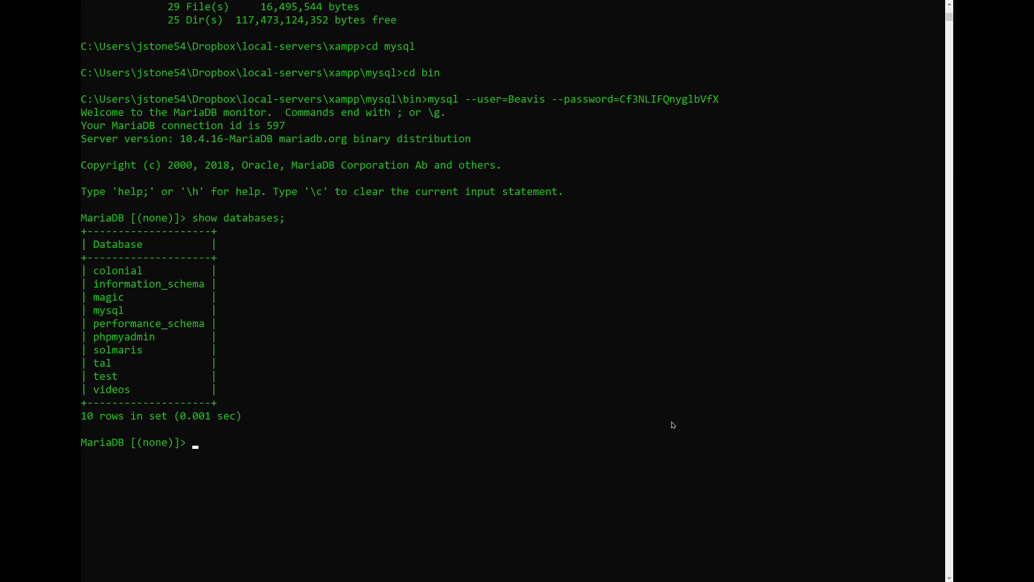
type("use tal;")
key("Return")
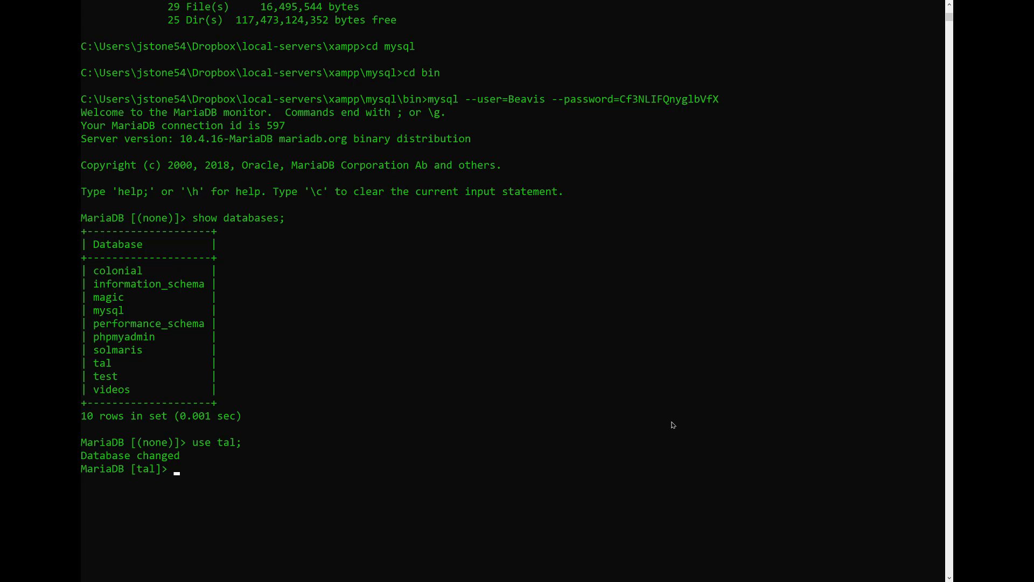
- List every row of the customer table with select * from customer;
type("select * from tal;")
key("Return")
scroll(645, 415, "down", 3)
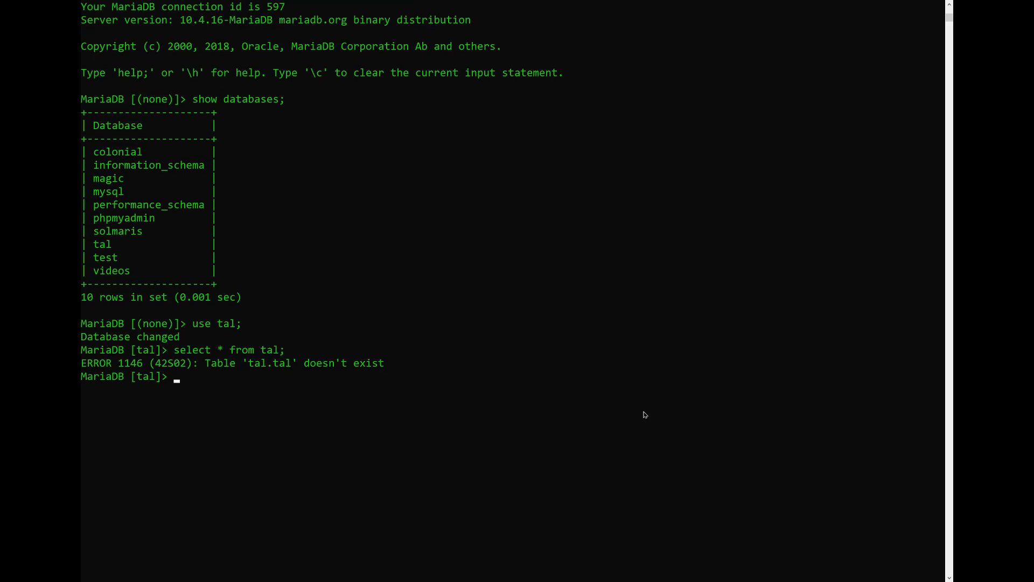
key("Up")
key("BackSpace")
key("BackSpace")
key("BackSpace")
key("BackSpace")
type("customer;")
key("Return")
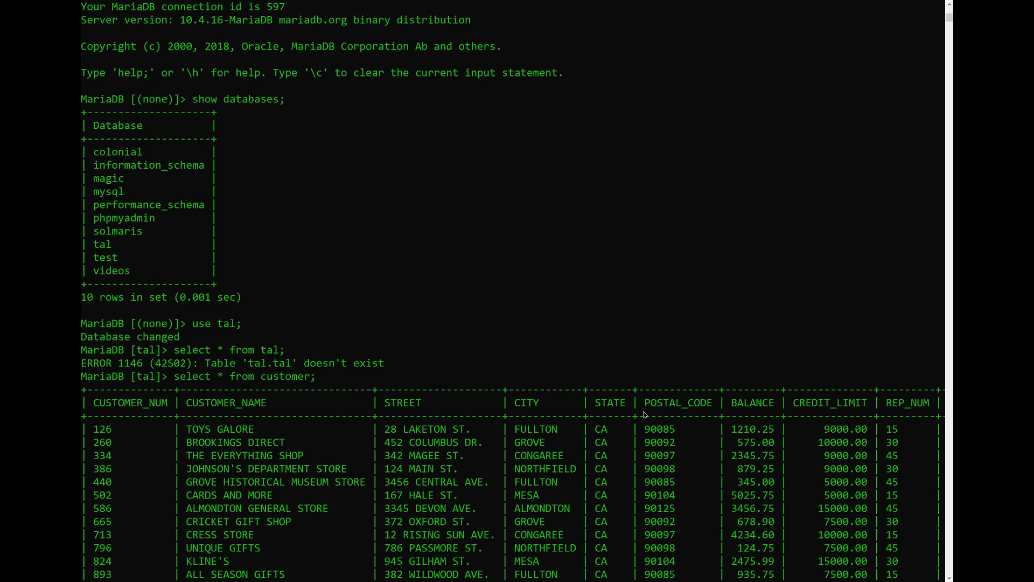
scroll(638, 412, "down", 4)
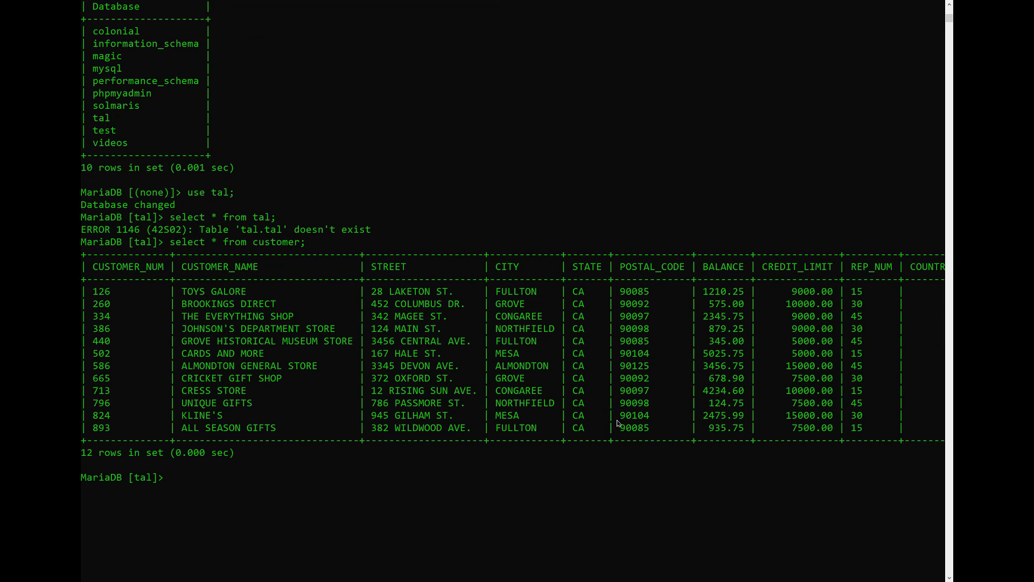
- Delete customer 126 from the customer table, correcting the table name from tal
type("de")
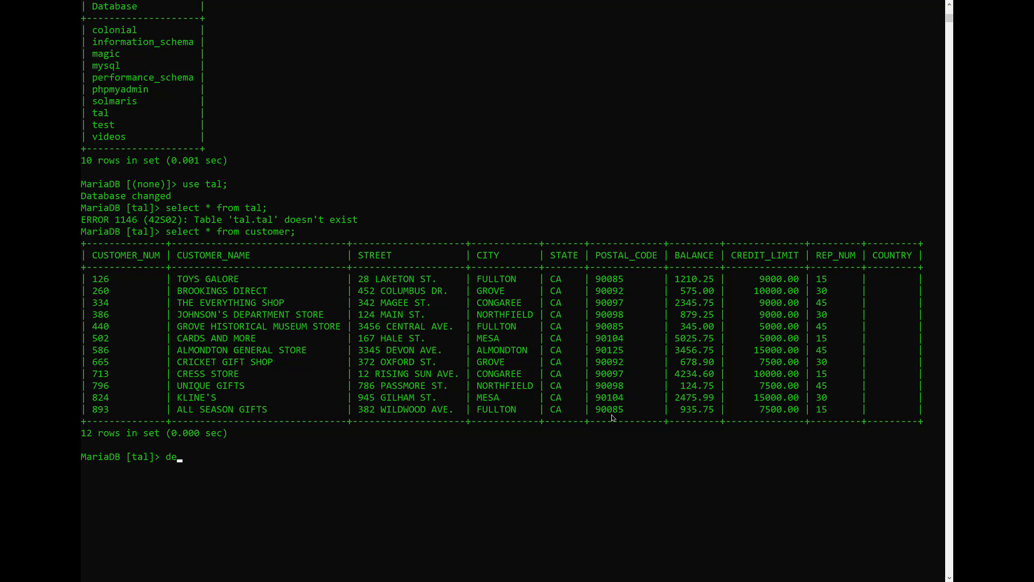
type("lete from tal where customer_num =")
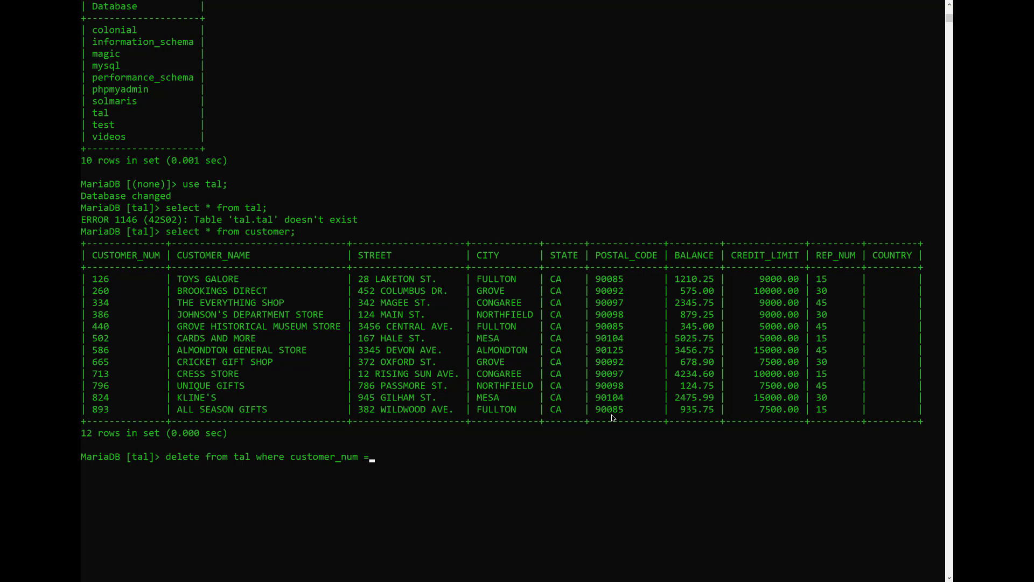
type(" 126;")
key("Return")
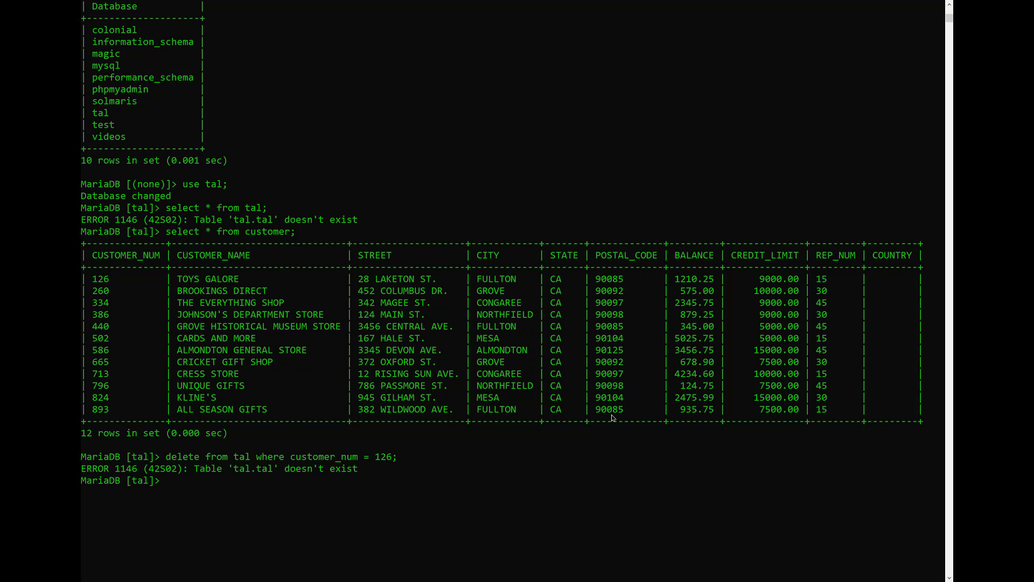
key("Up")
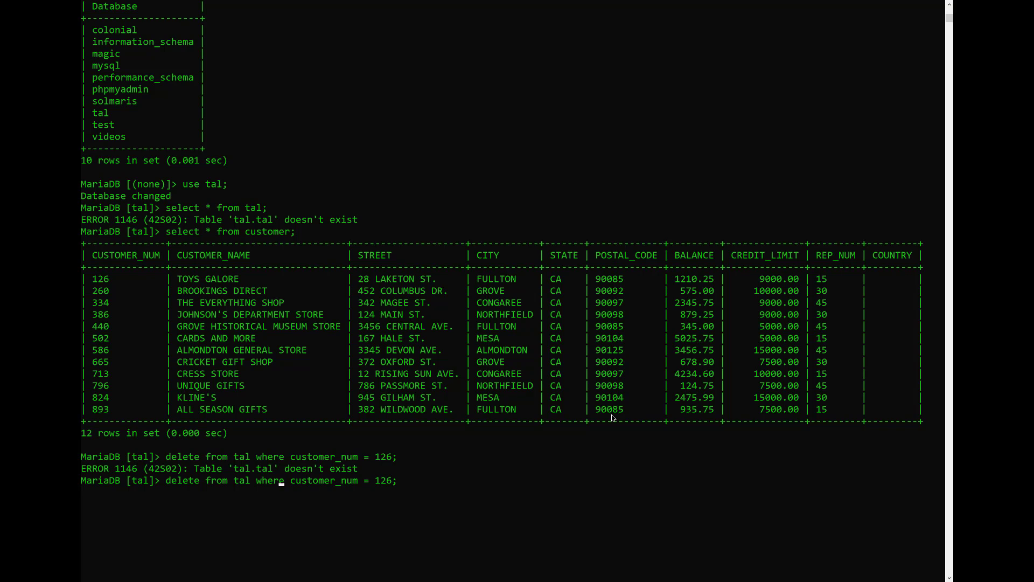
key("BackSpace")
key("BackSpace")
key("BackSpace")
type("u")
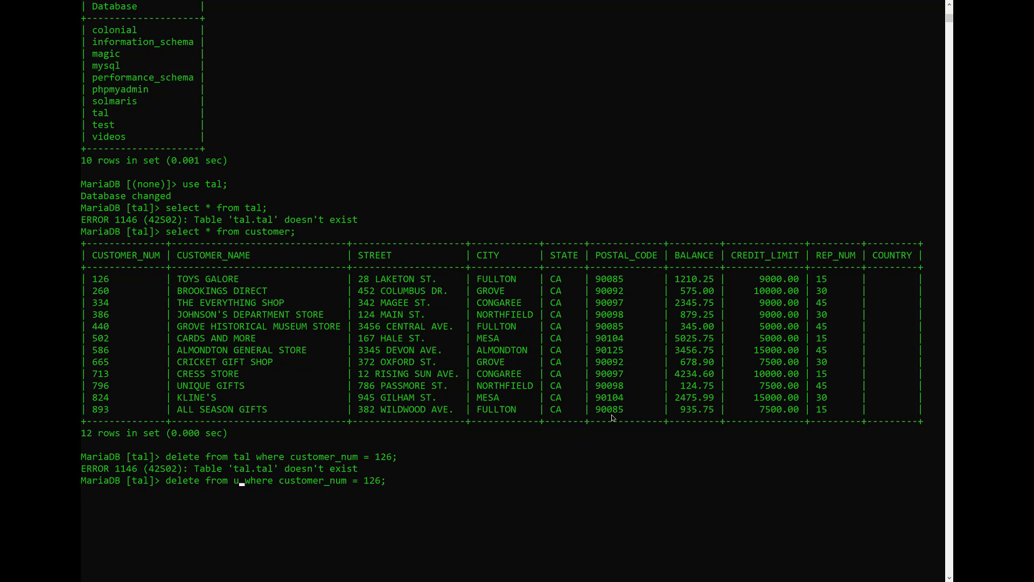
key("BackSpace")
type("customer")
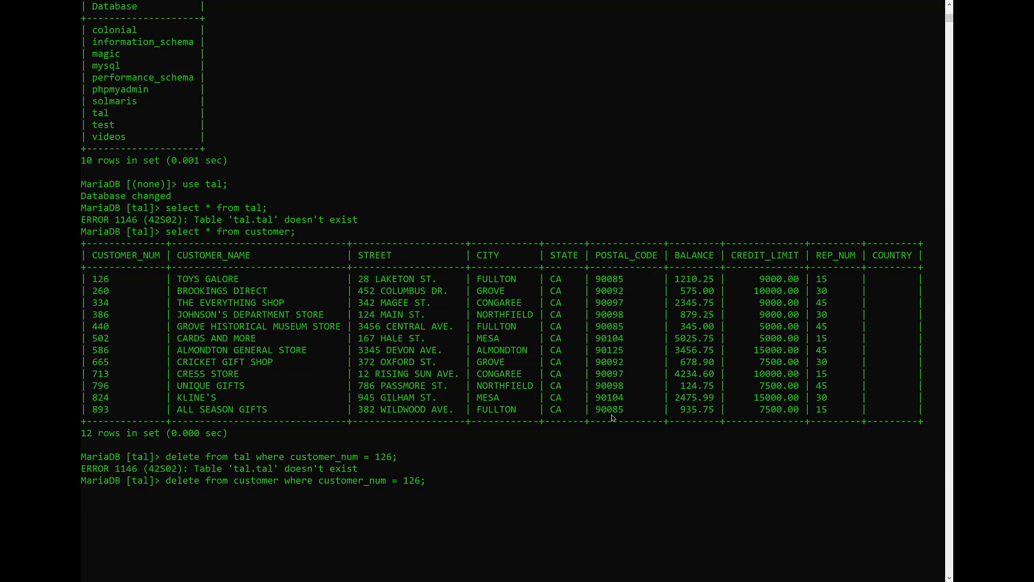
key("Return")
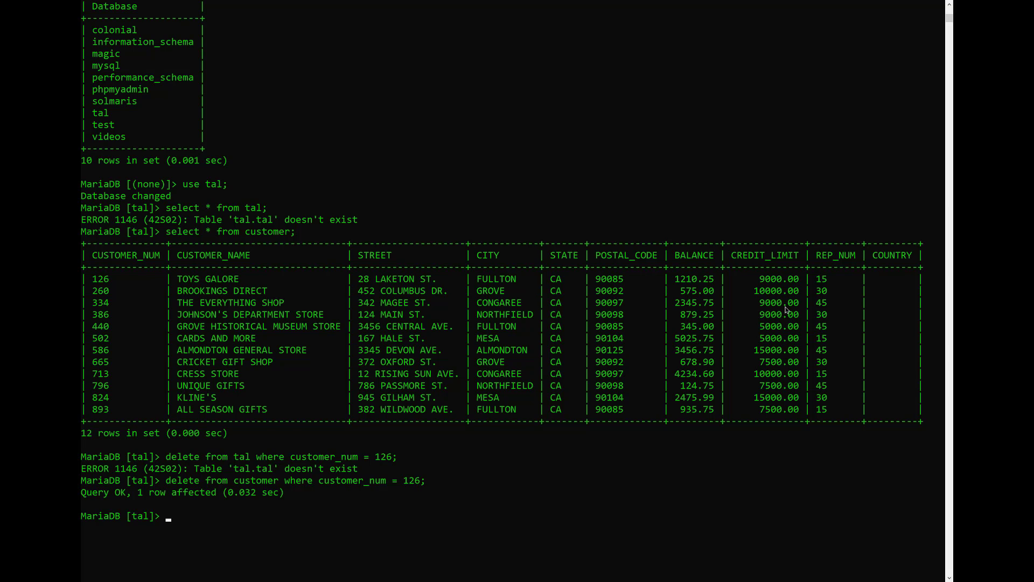
- Switch to colonial, show its tables, and print all rows of its customer table
type("use colonial;")
key("Return")
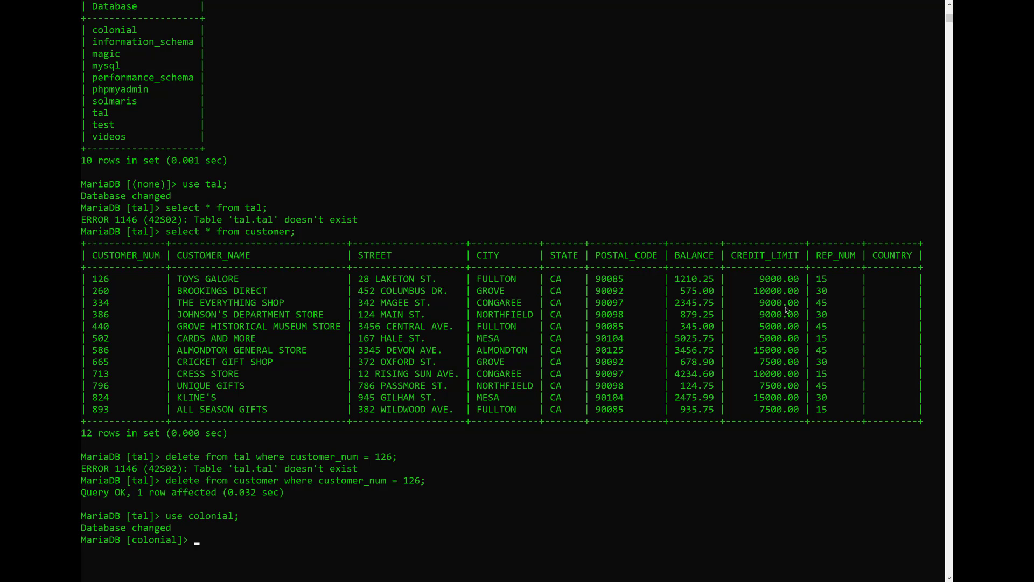
type("show tables;")
key("Return")
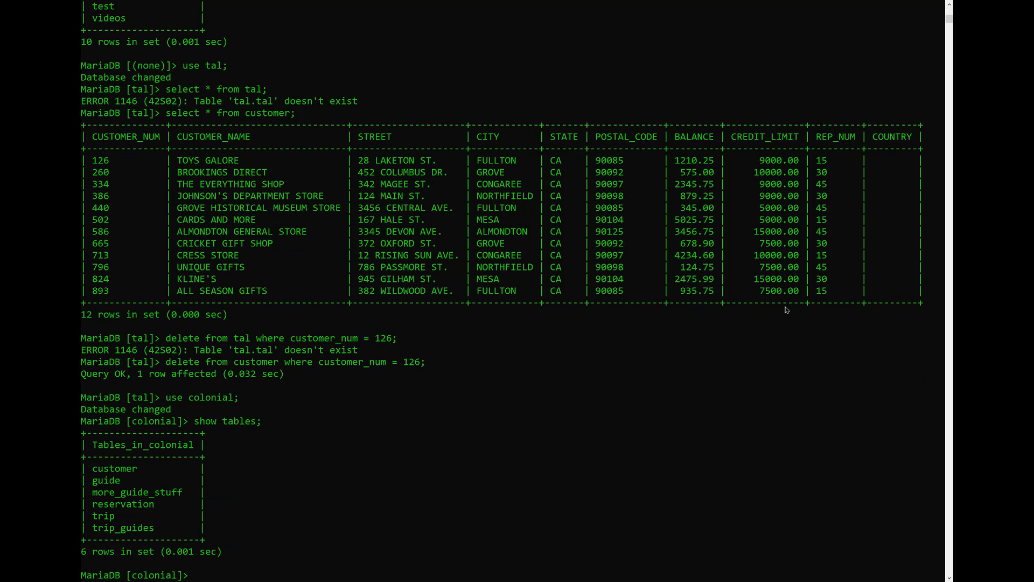
type("seelect * from customer")
key("Return")
type(";")
key("Return")
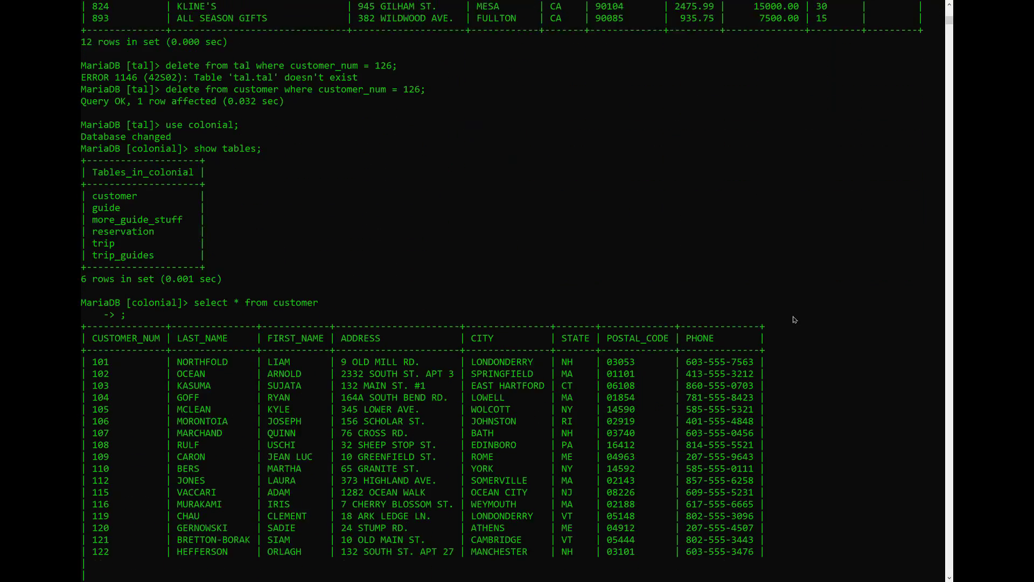
scroll(812, 320, "down", 2)
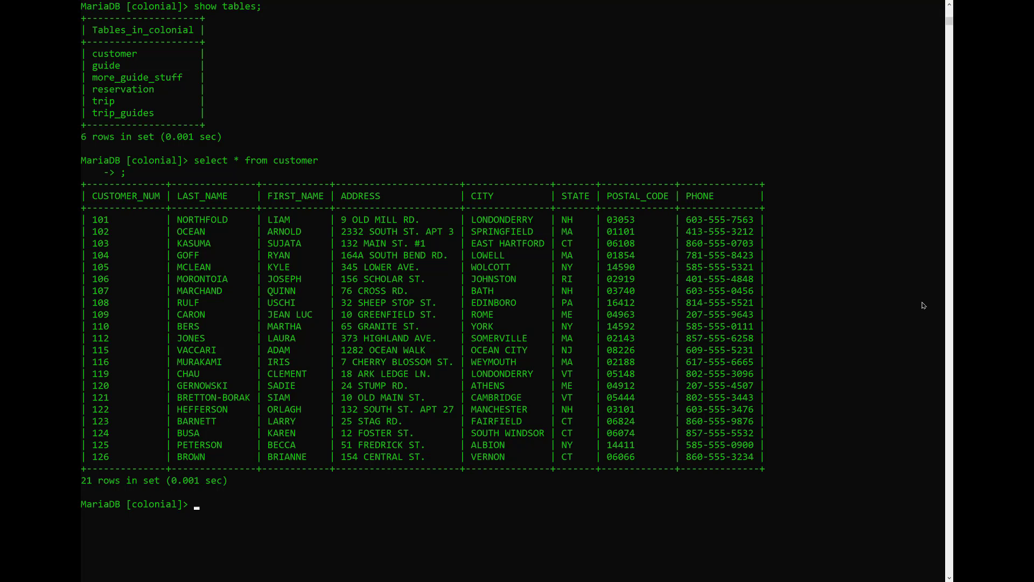
- Attempt deleting customer 101 from colonial's customer table and see it denied with ERROR 1142
type("delete from customer where customer_")
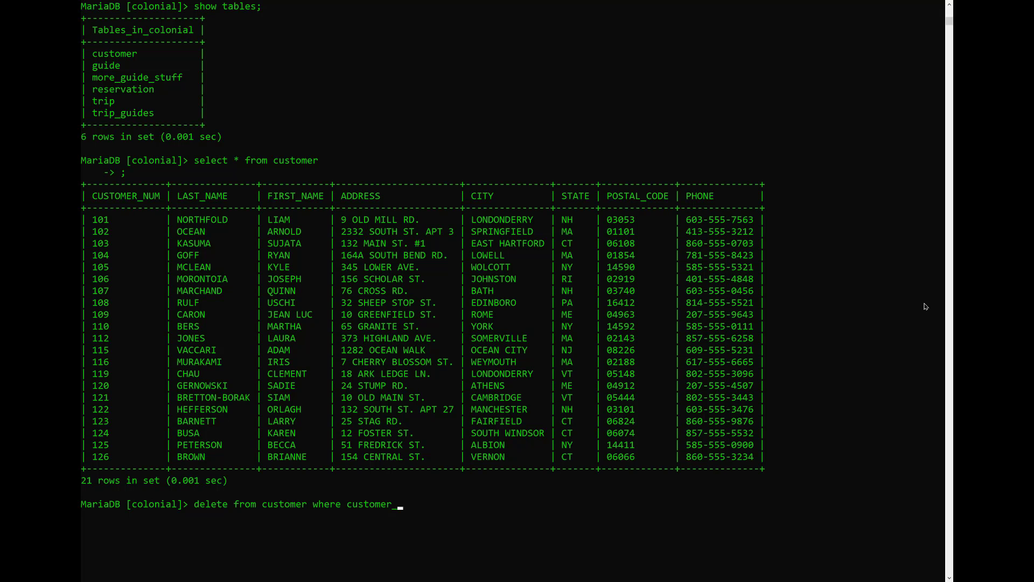
type("num = 101;")
key("Return")
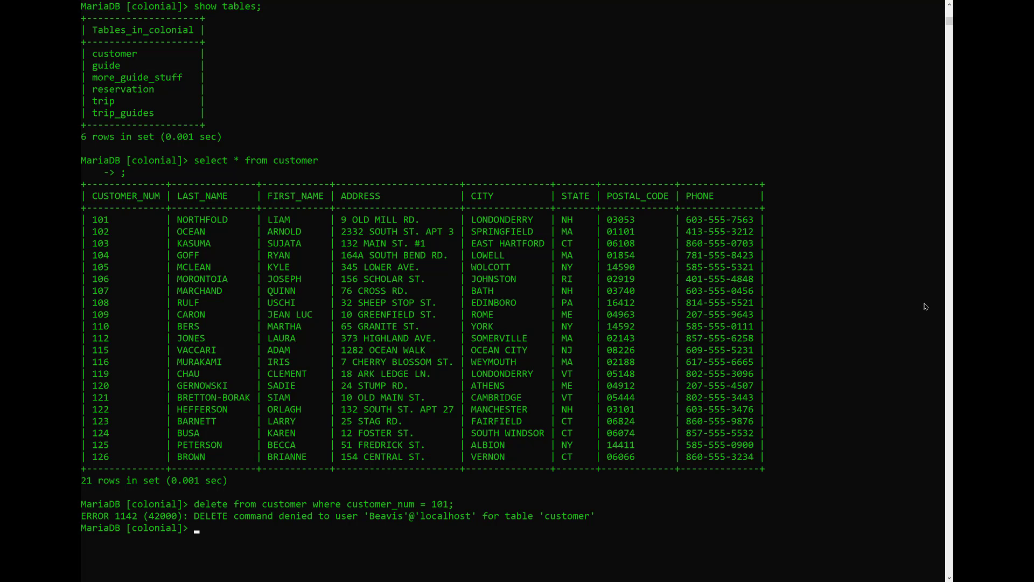
key("alt+Tab")
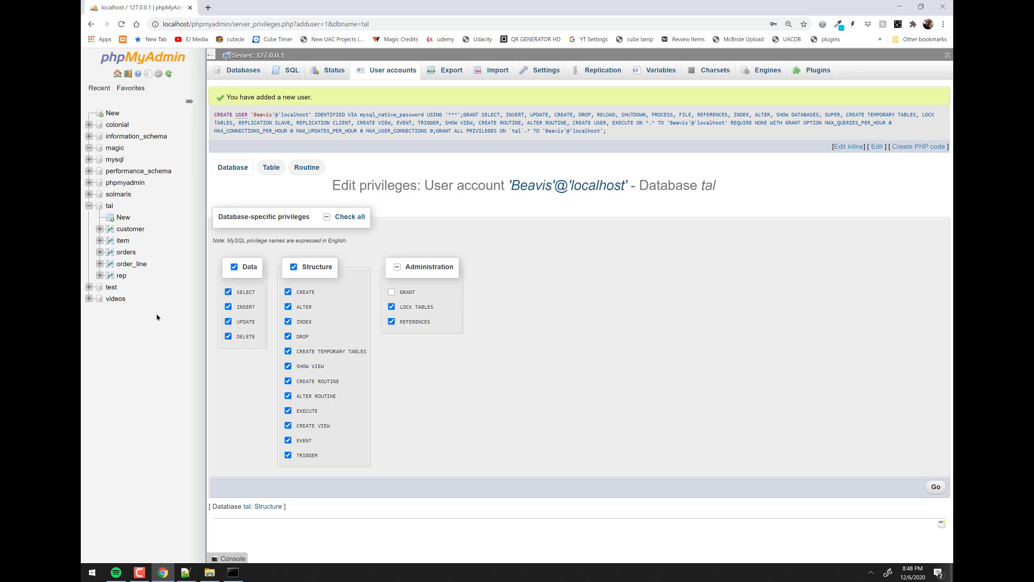
- Select the word USERS in the CRUD notes' list of database terms
left_click(185, 572)
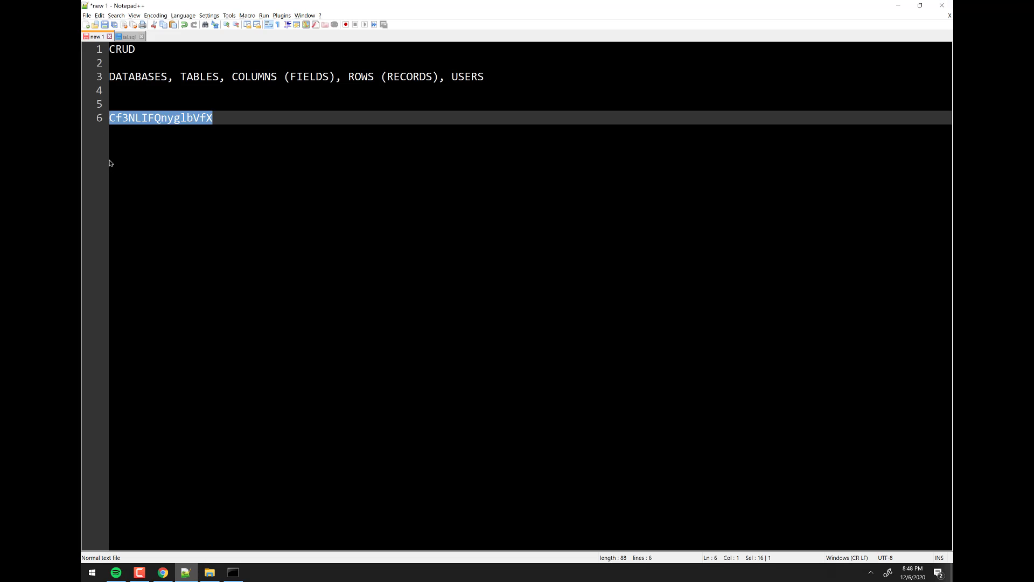
left_click(210, 80)
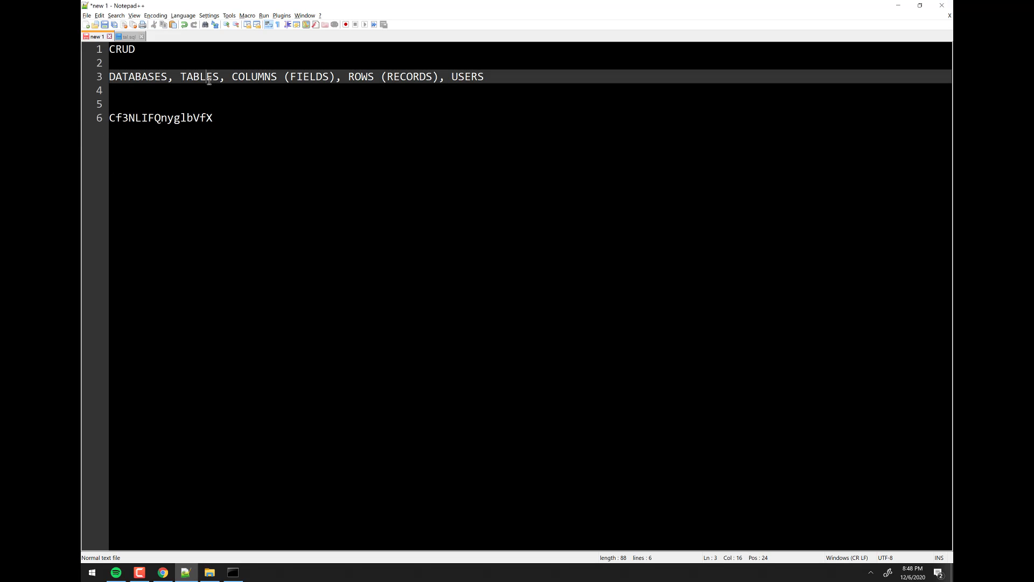
left_click(263, 78)
left_click_drag(362, 76, 493, 76)
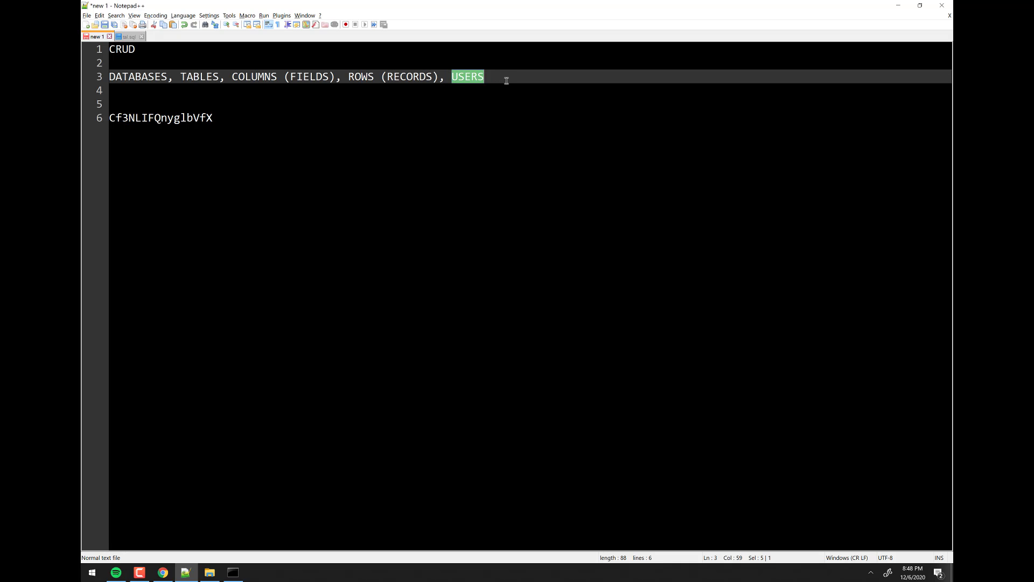